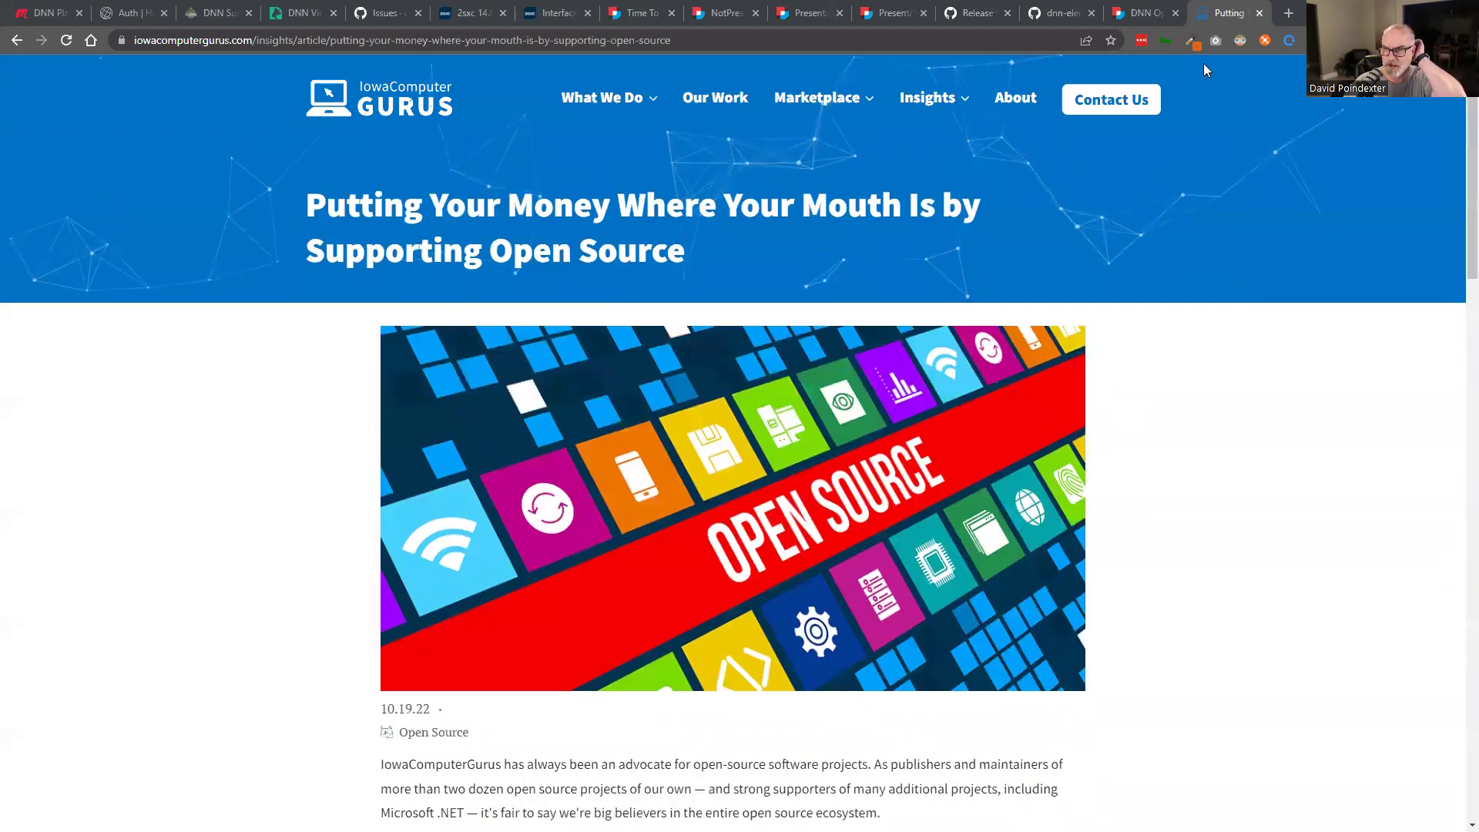
# Go through the open DNN pages to the blog post on testing DNN 9.11.0 RC.
pyautogui.click(1144, 13)
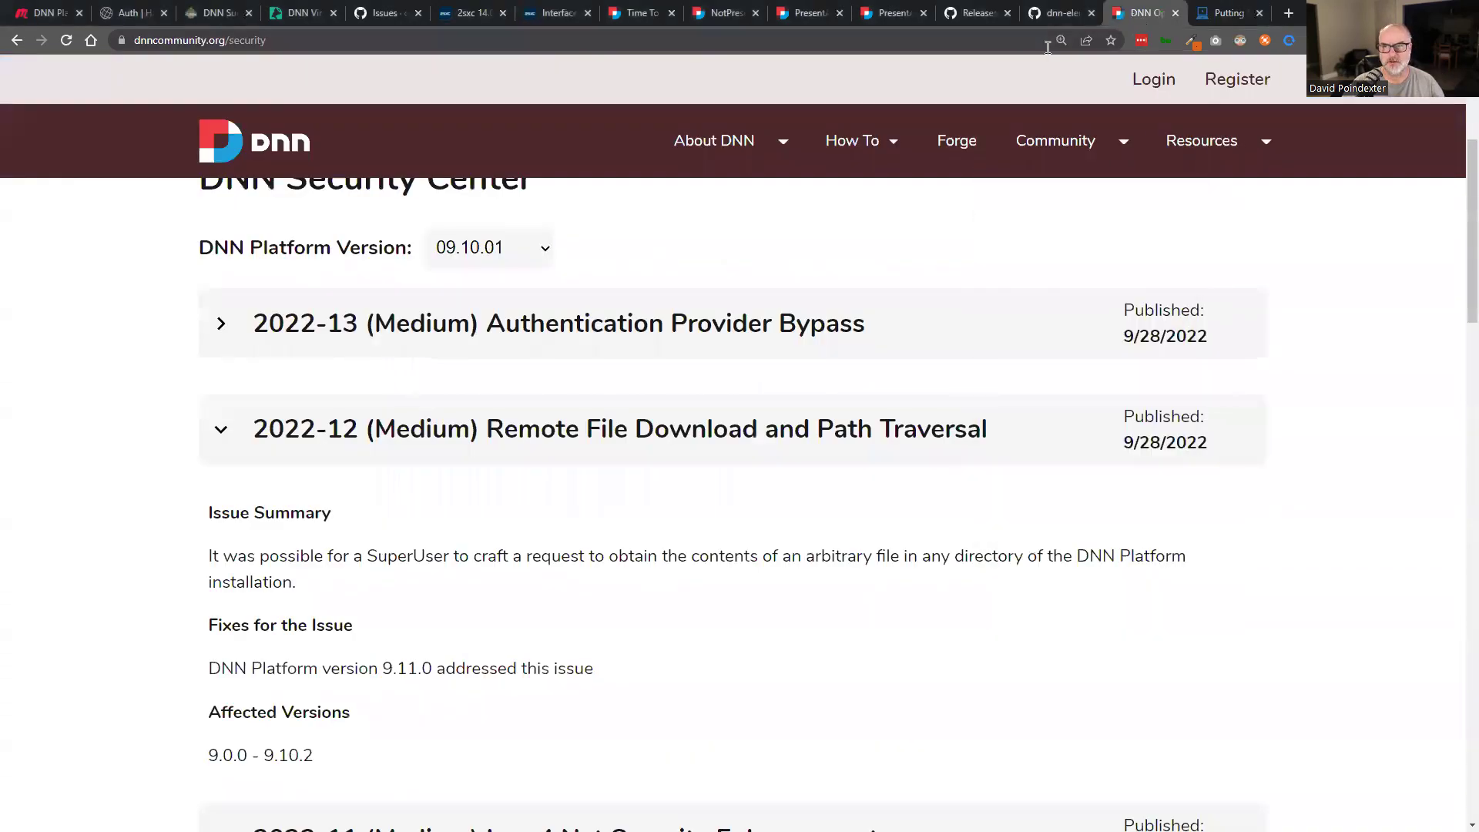
pyautogui.click(890, 13)
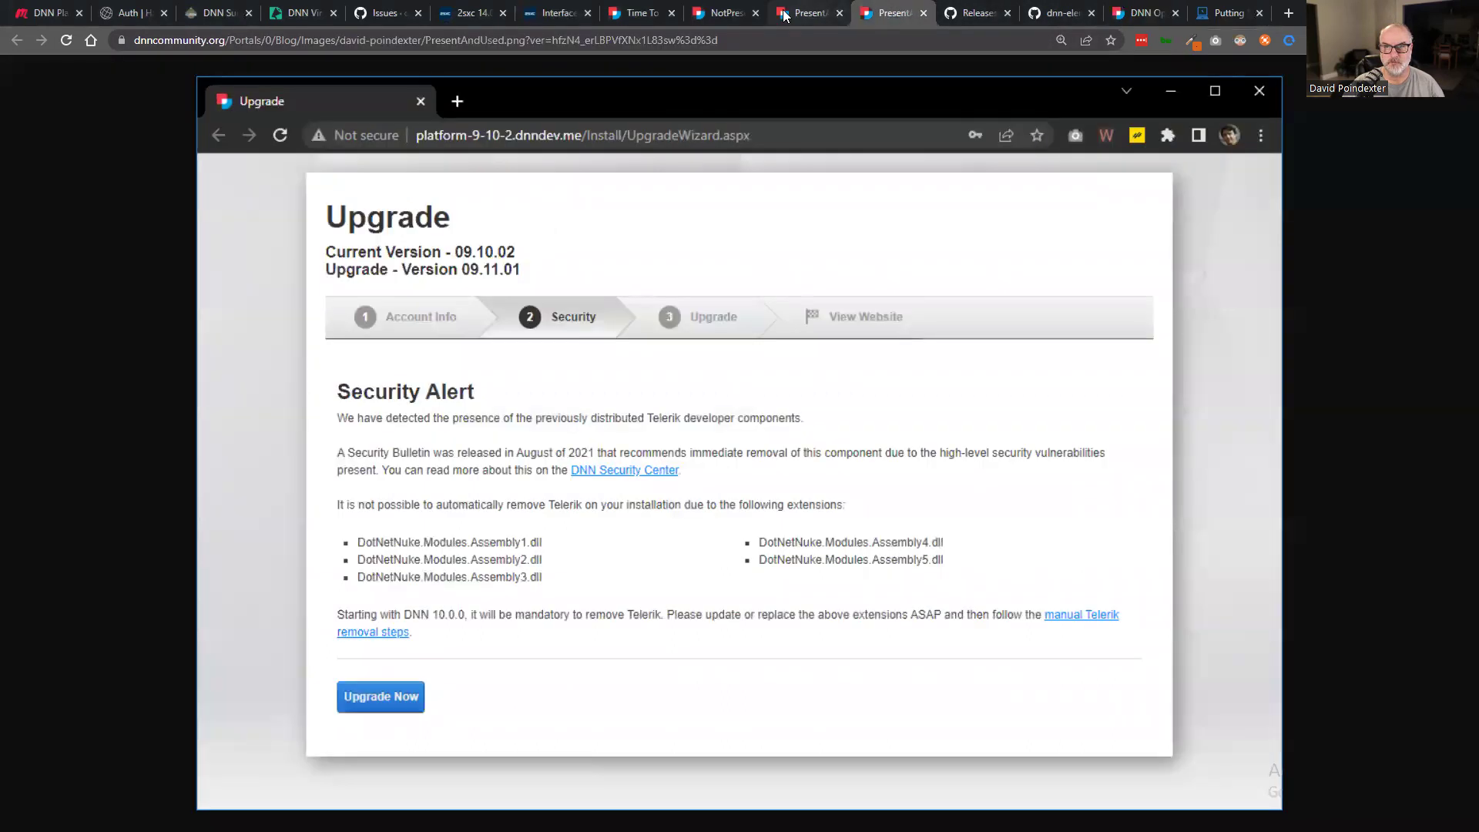
pyautogui.click(724, 14)
pyautogui.click(644, 13)
pyautogui.moveTo(693, 154)
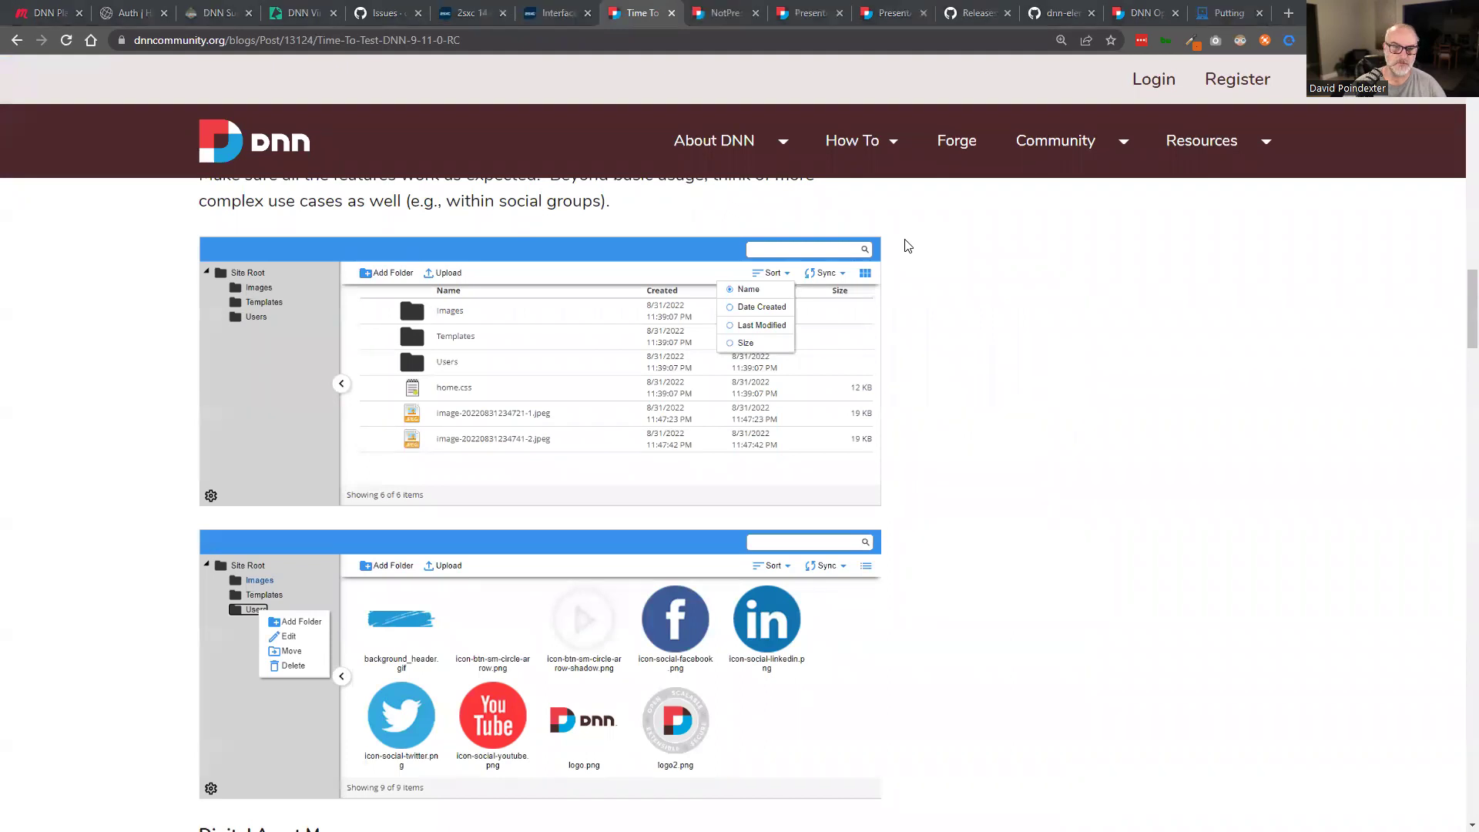
# Switch to nvQuickSite, create the sofried.loc site with a new install folder and the local sofried database, and visit the site.
pyautogui.hotkey('alt', 'Tab')
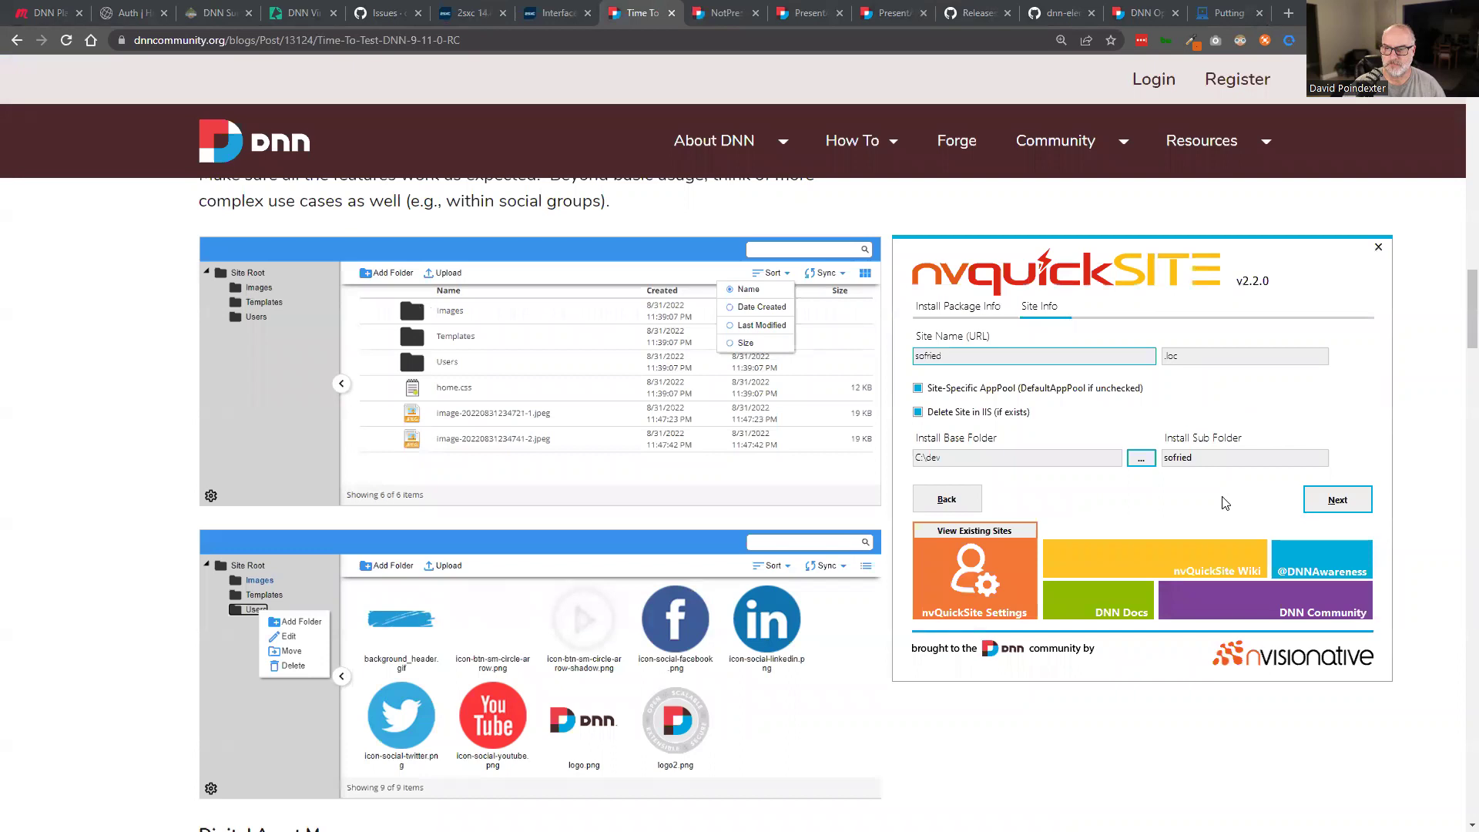
pyautogui.click(1340, 501)
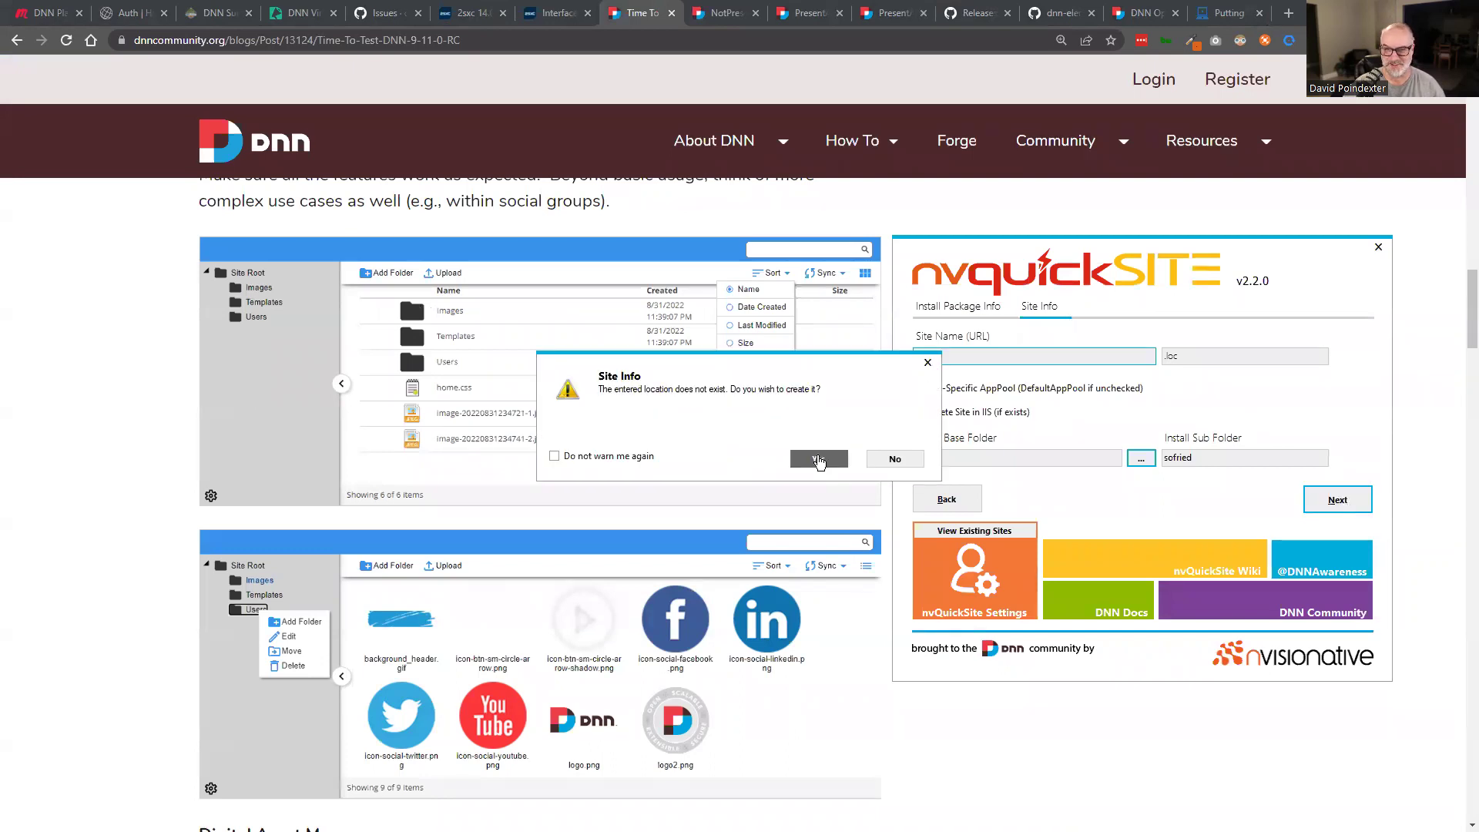
pyautogui.click(818, 460)
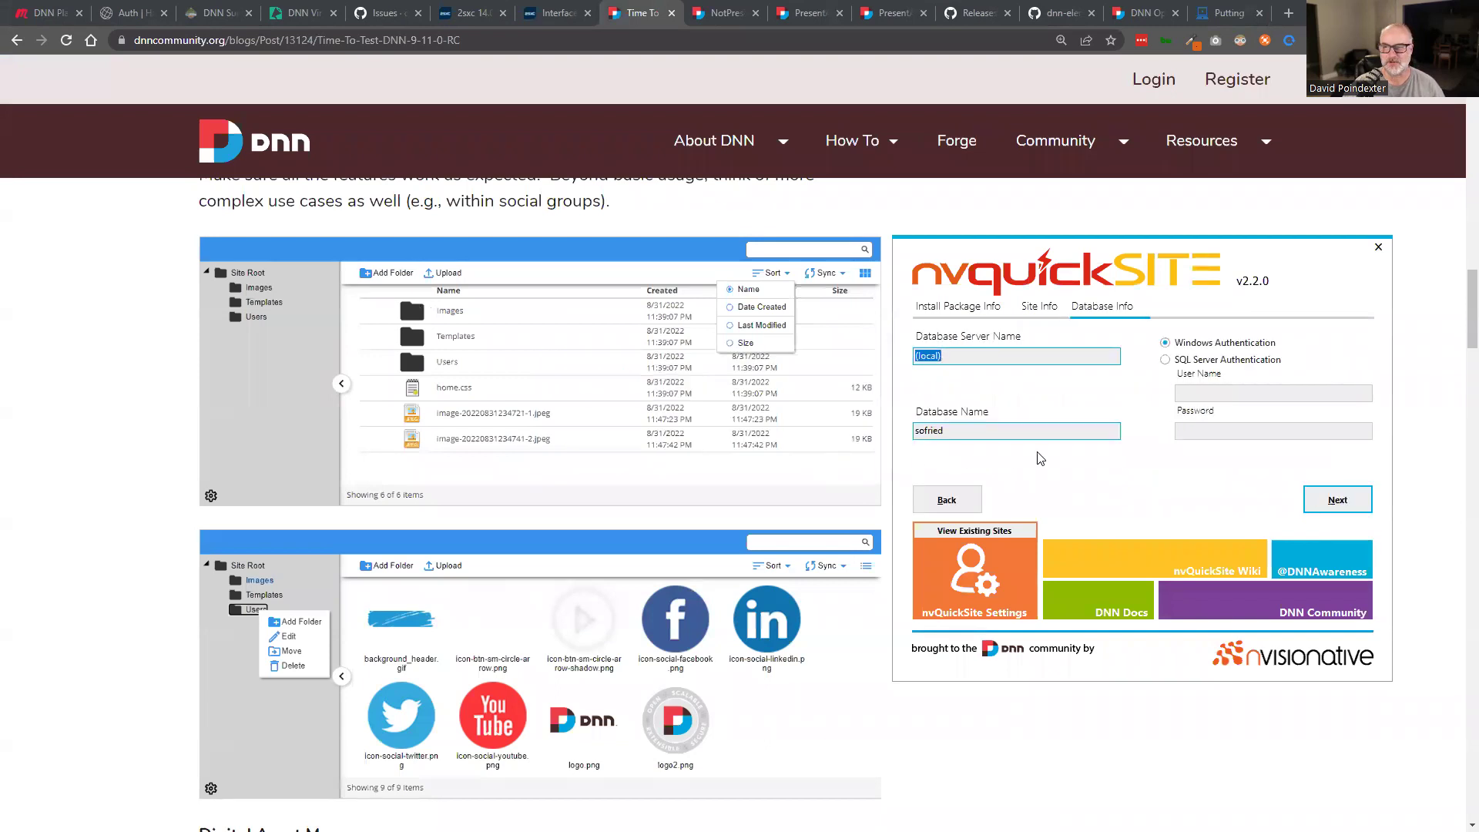
pyautogui.click(1335, 501)
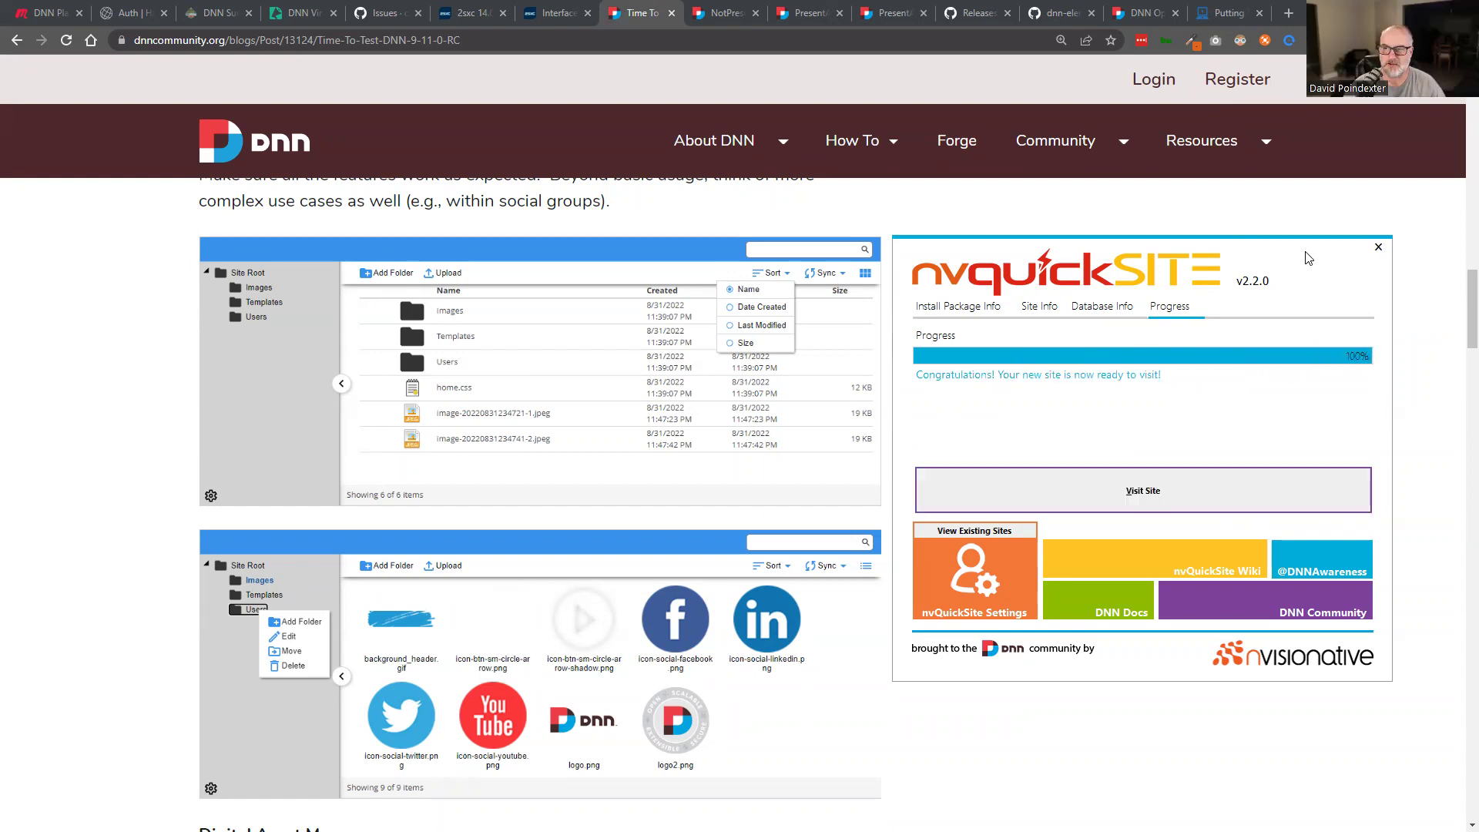
pyautogui.click(1154, 490)
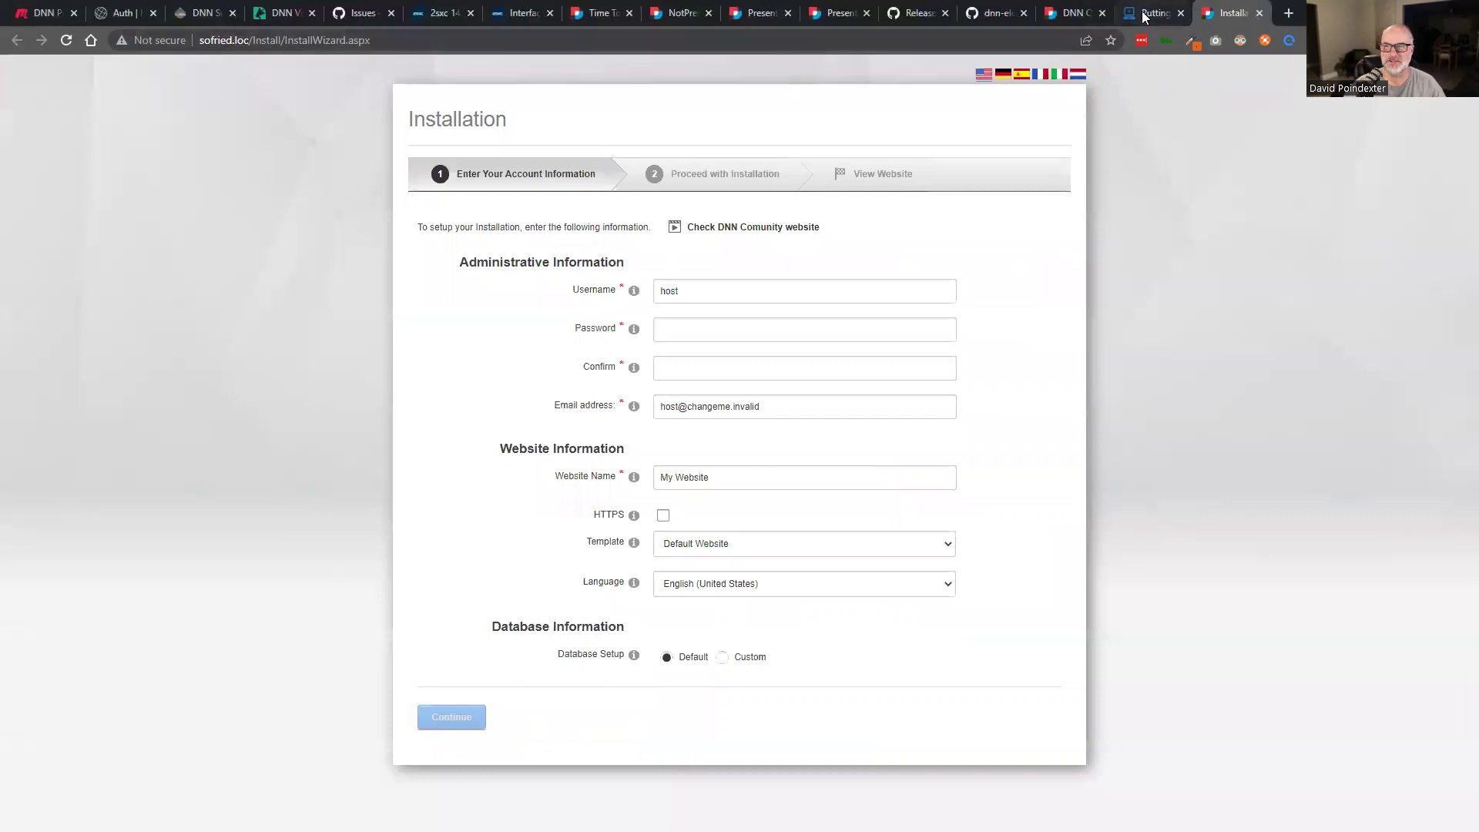
# Review the Resource Manager section of the DNN 9.11.0 RC testing blog post.
pyautogui.moveTo(1145, 17)
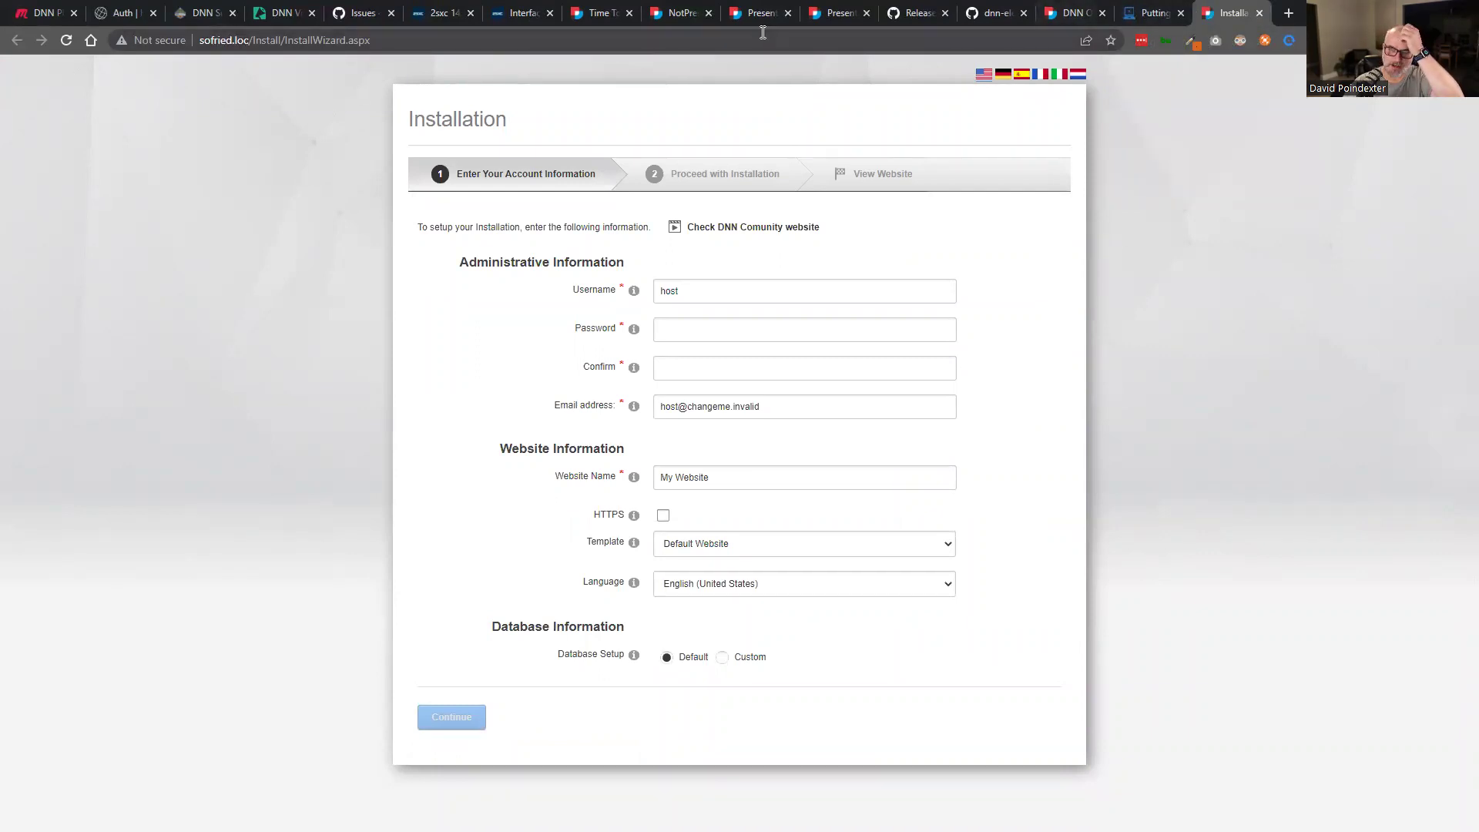
pyautogui.click(605, 15)
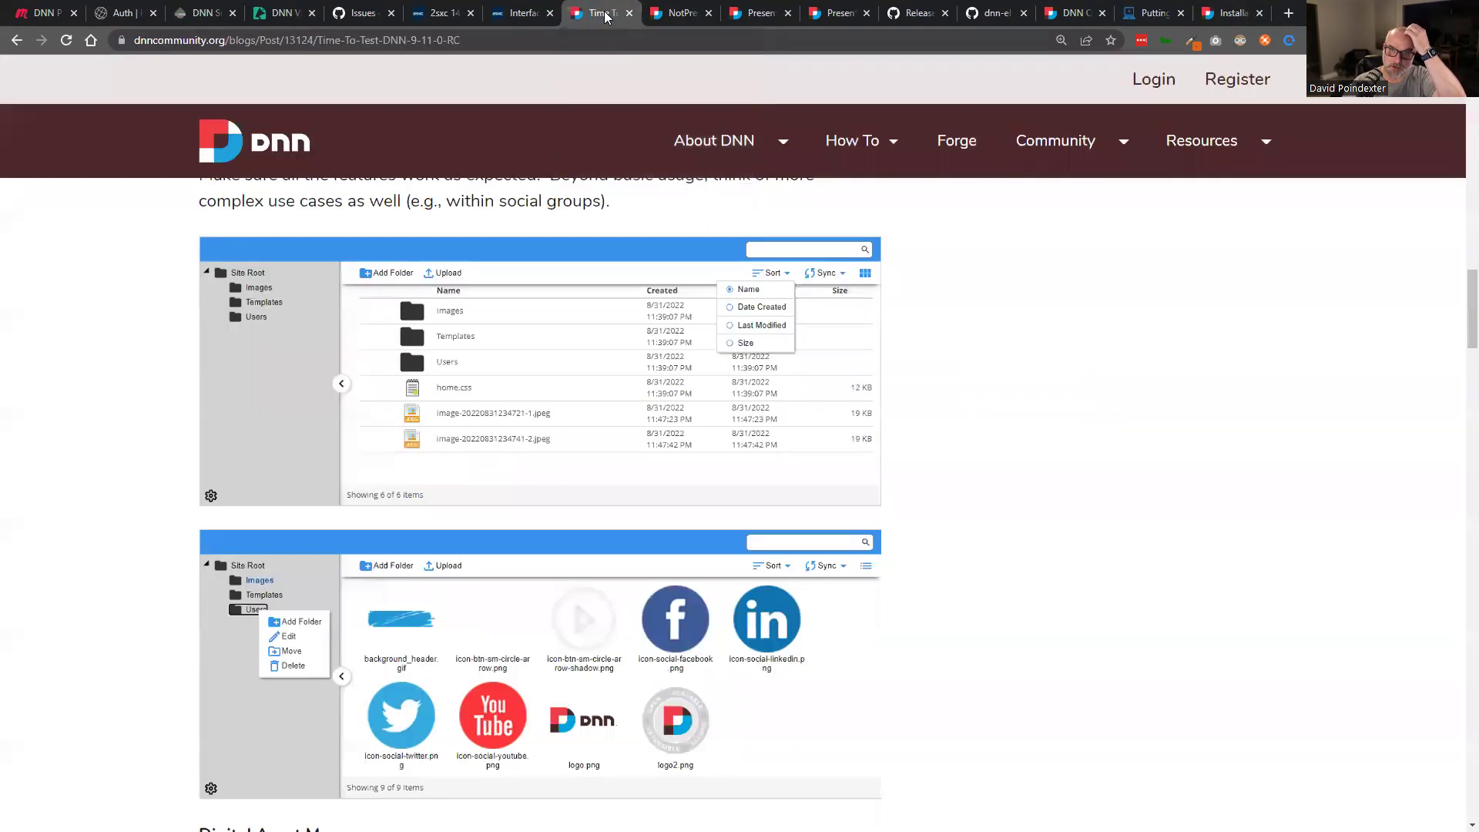
pyautogui.scroll(1, 667, 310)
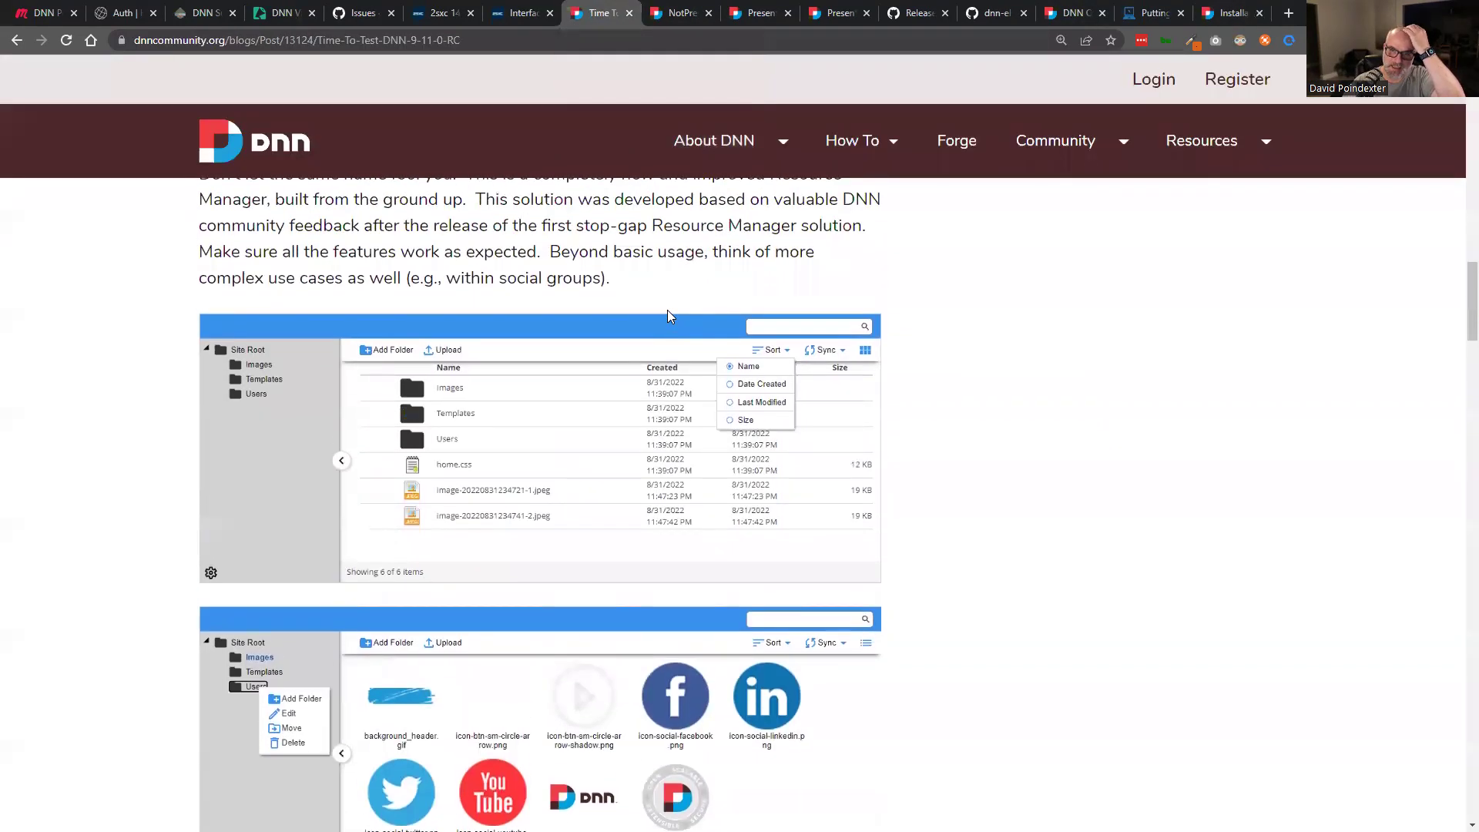
# In the sofried.loc installation wizard, enter and confirm the host account password.
pyautogui.click(1223, 15)
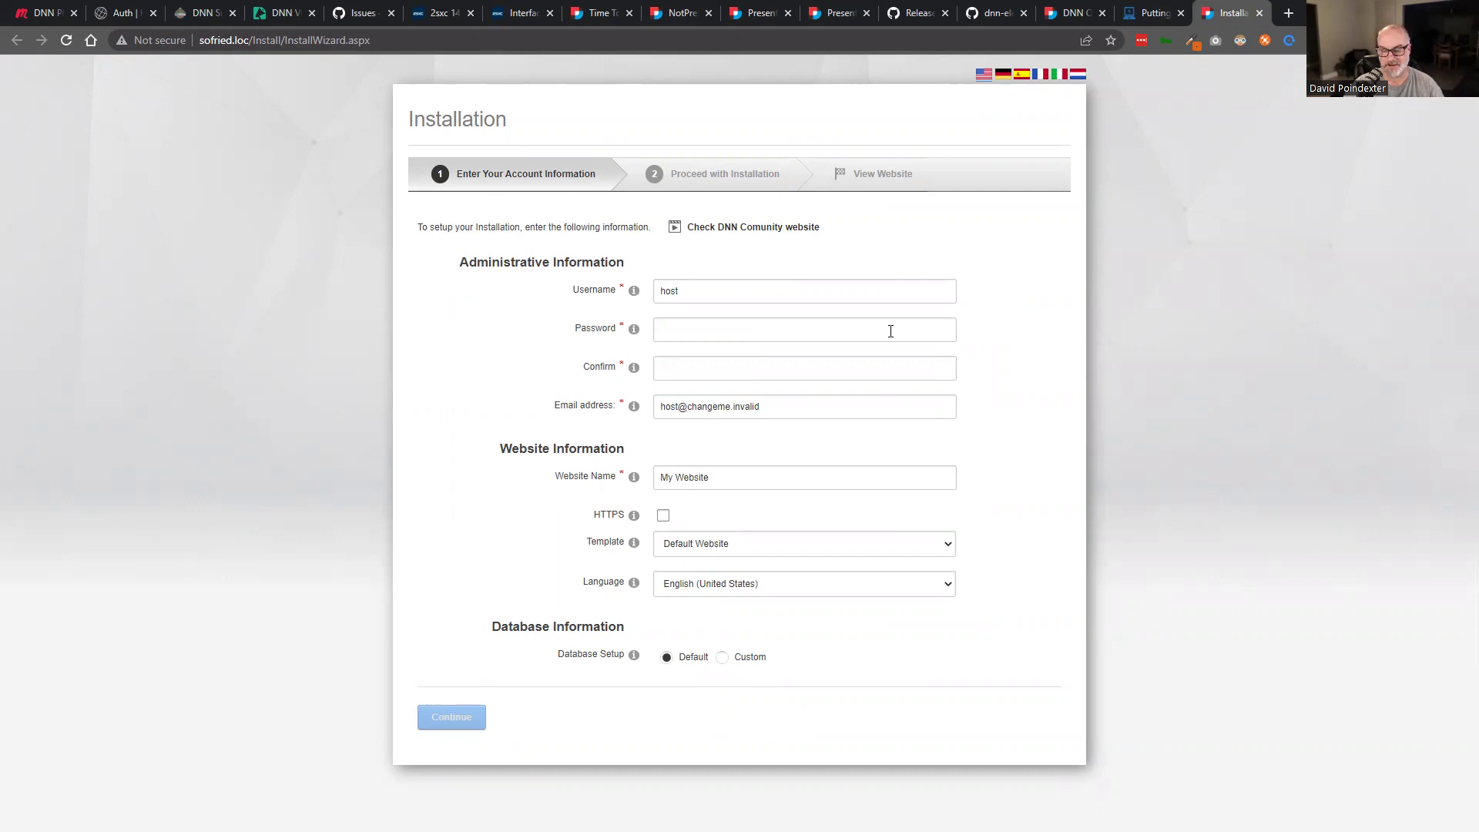
pyautogui.click(891, 332)
pyautogui.write('********')
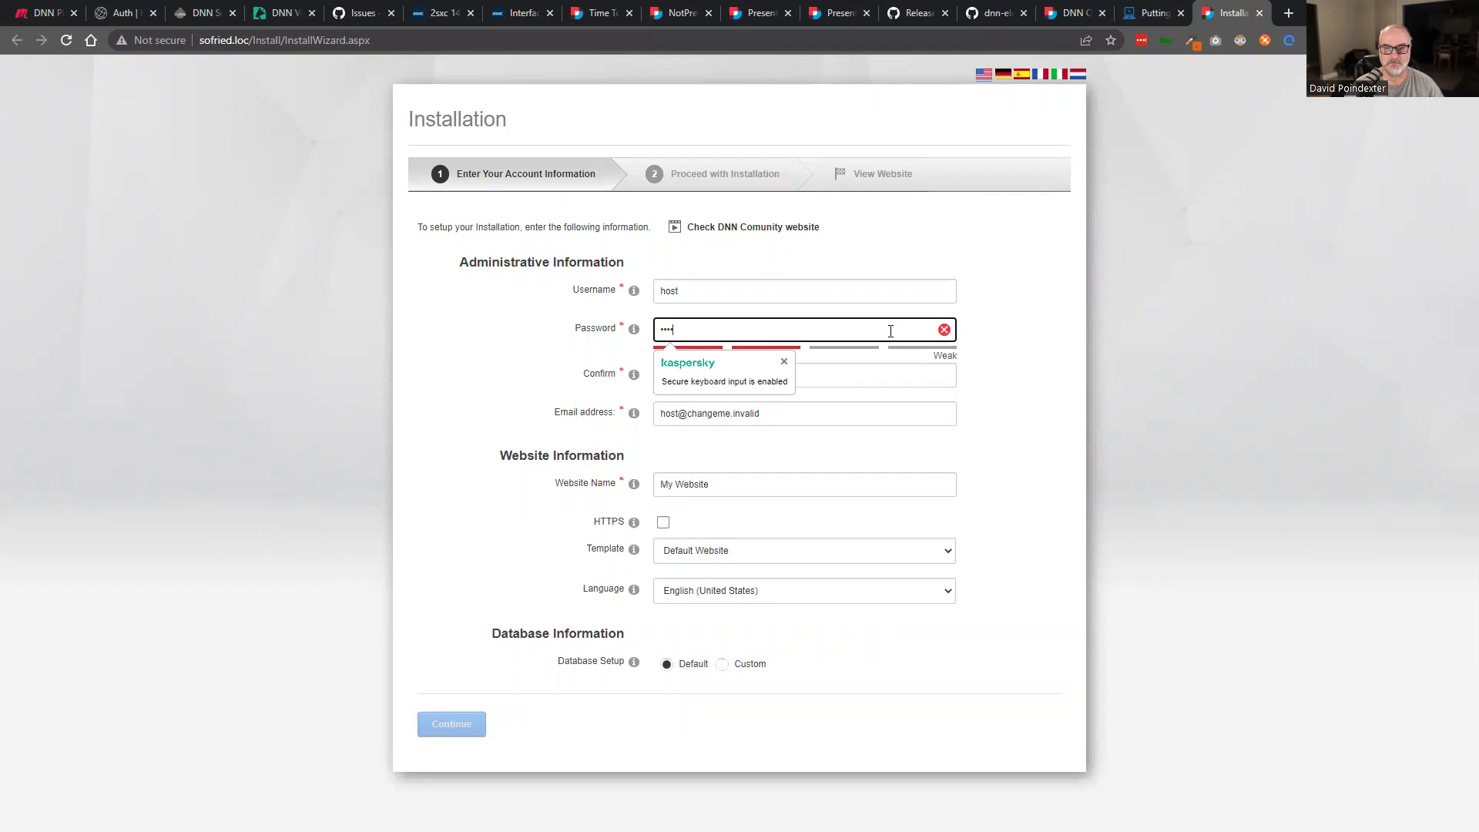
pyautogui.press('Tab')
pyautogui.write('*')
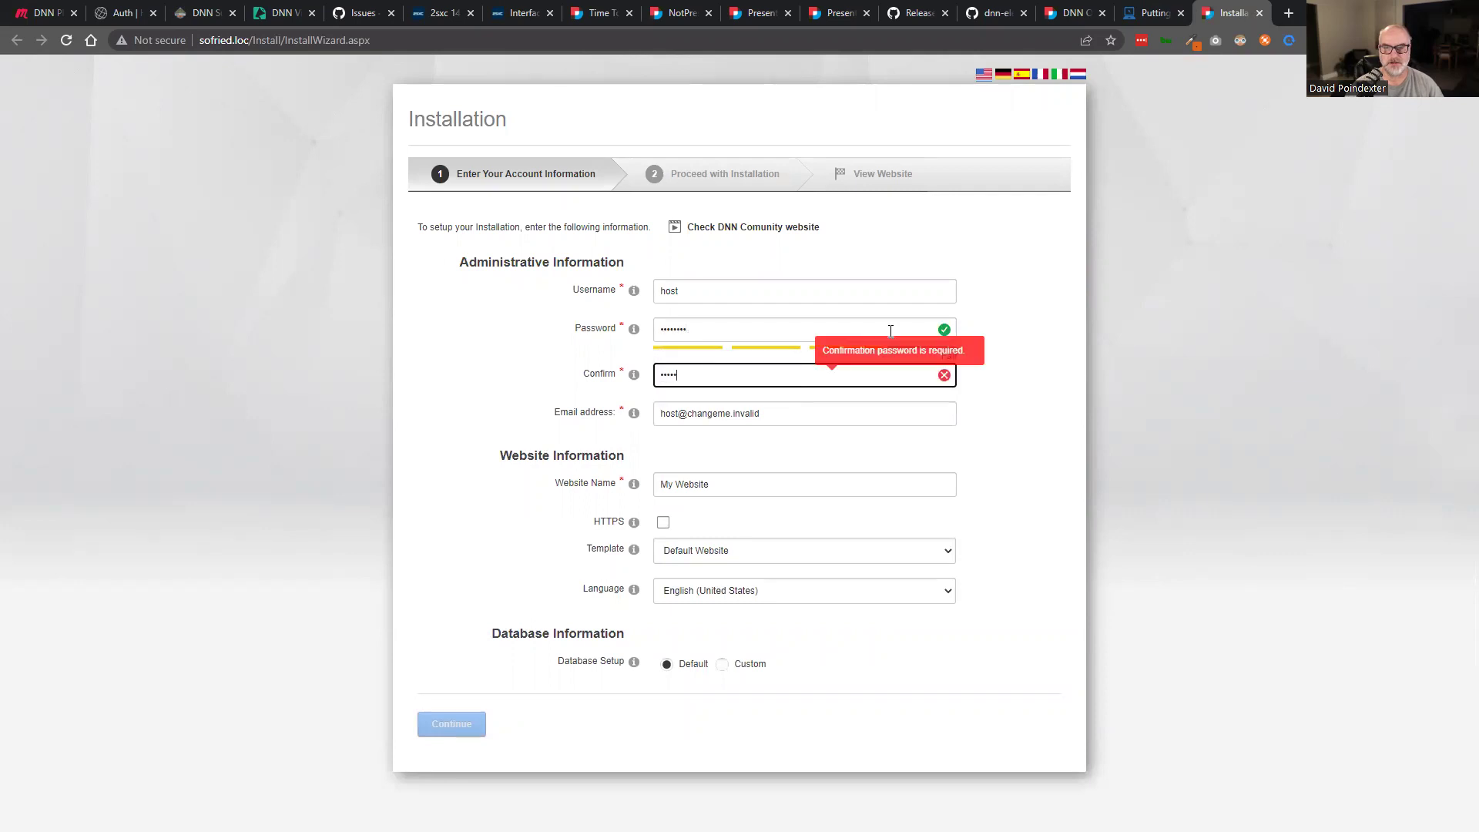
pyautogui.write('******')
pyautogui.press('Tab')
pyautogui.hotkey('shift', 'Tab')
pyautogui.write('*')
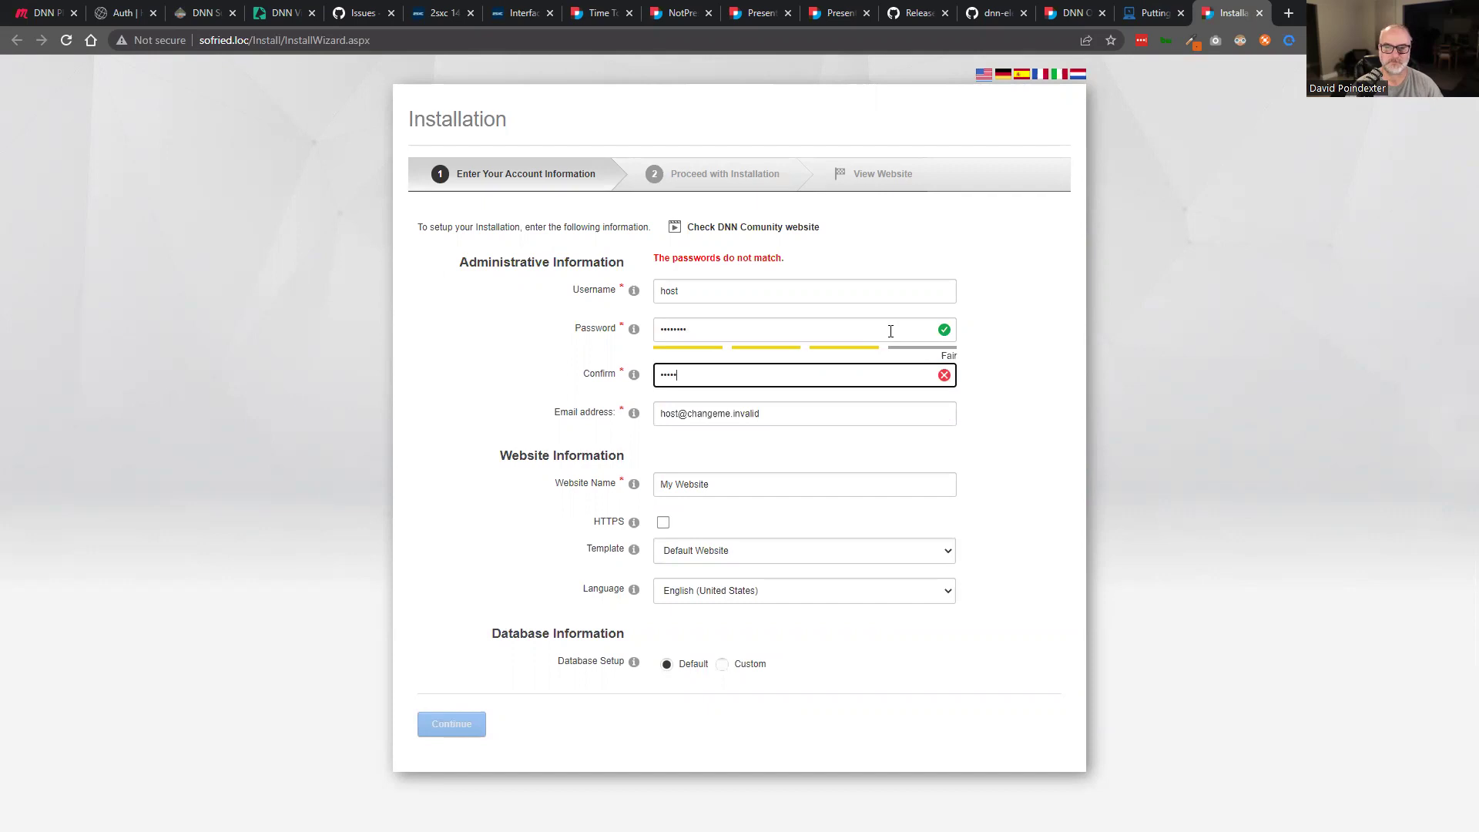
pyautogui.write('*******')
pyautogui.press('Tab')
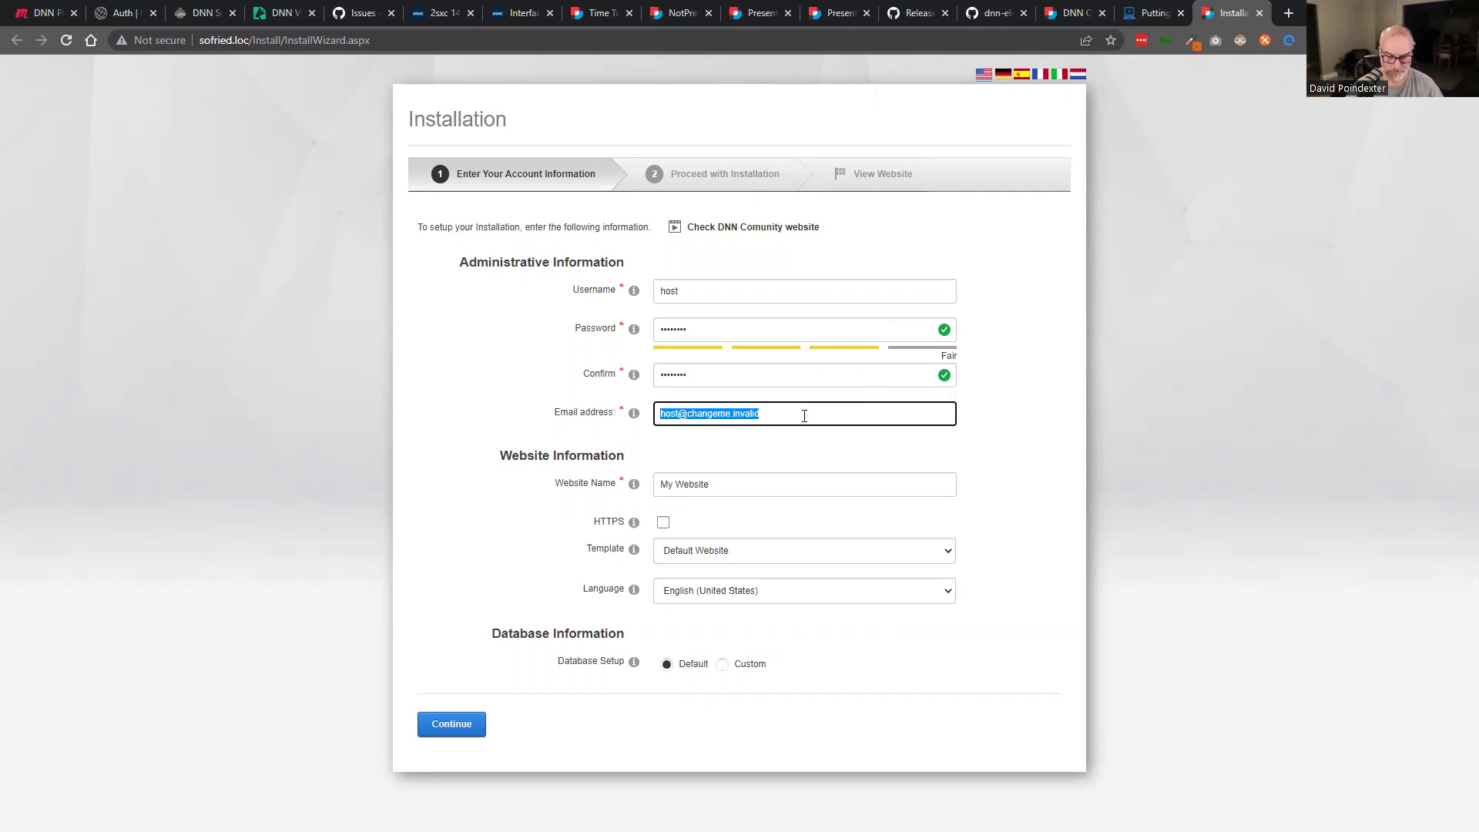
# Keep the default host email address and set the website name to SoFriedDNN.
pyautogui.press('Tab')
pyautogui.write('S')
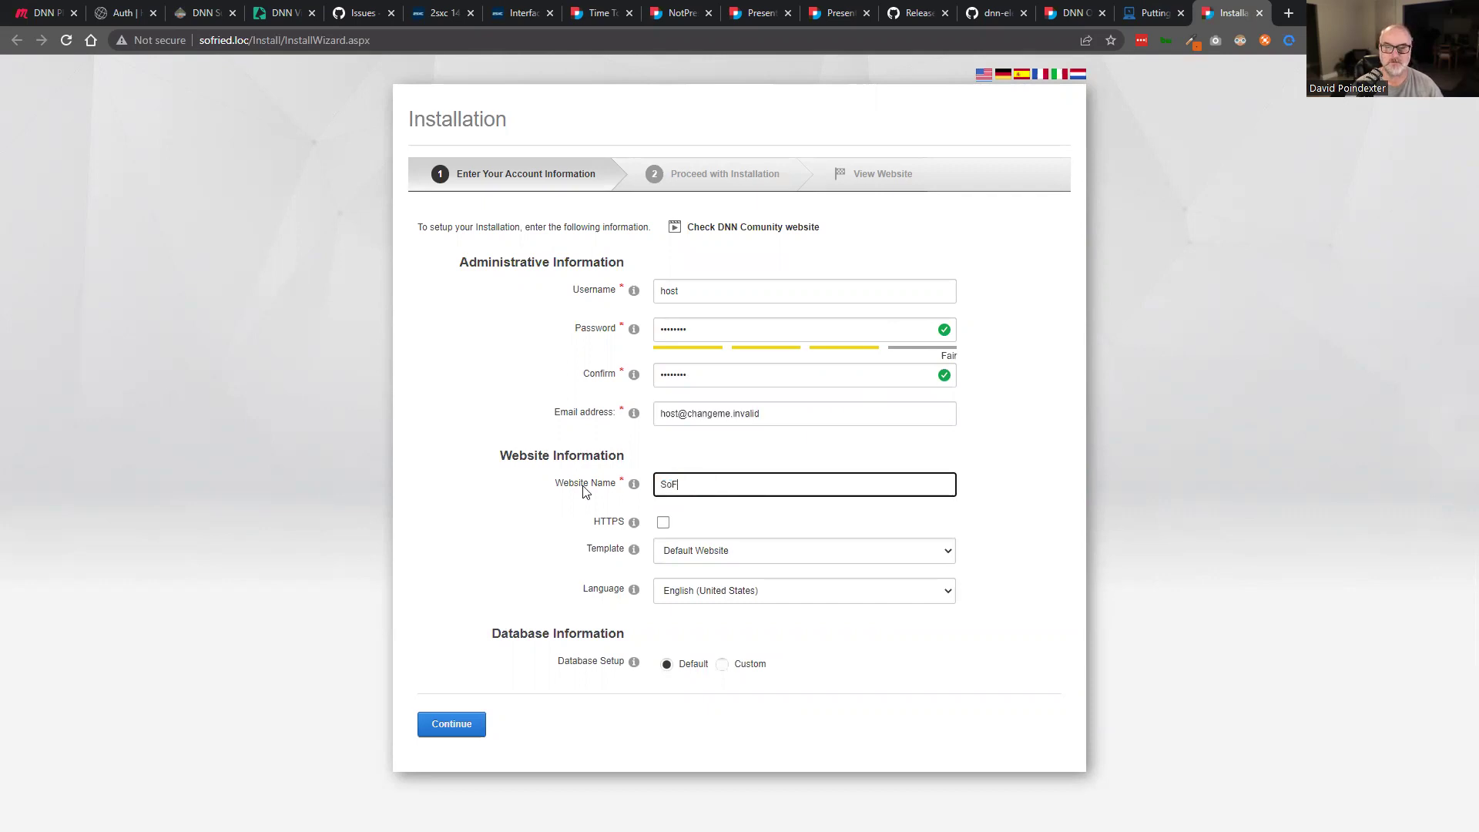
pyautogui.click(583, 491)
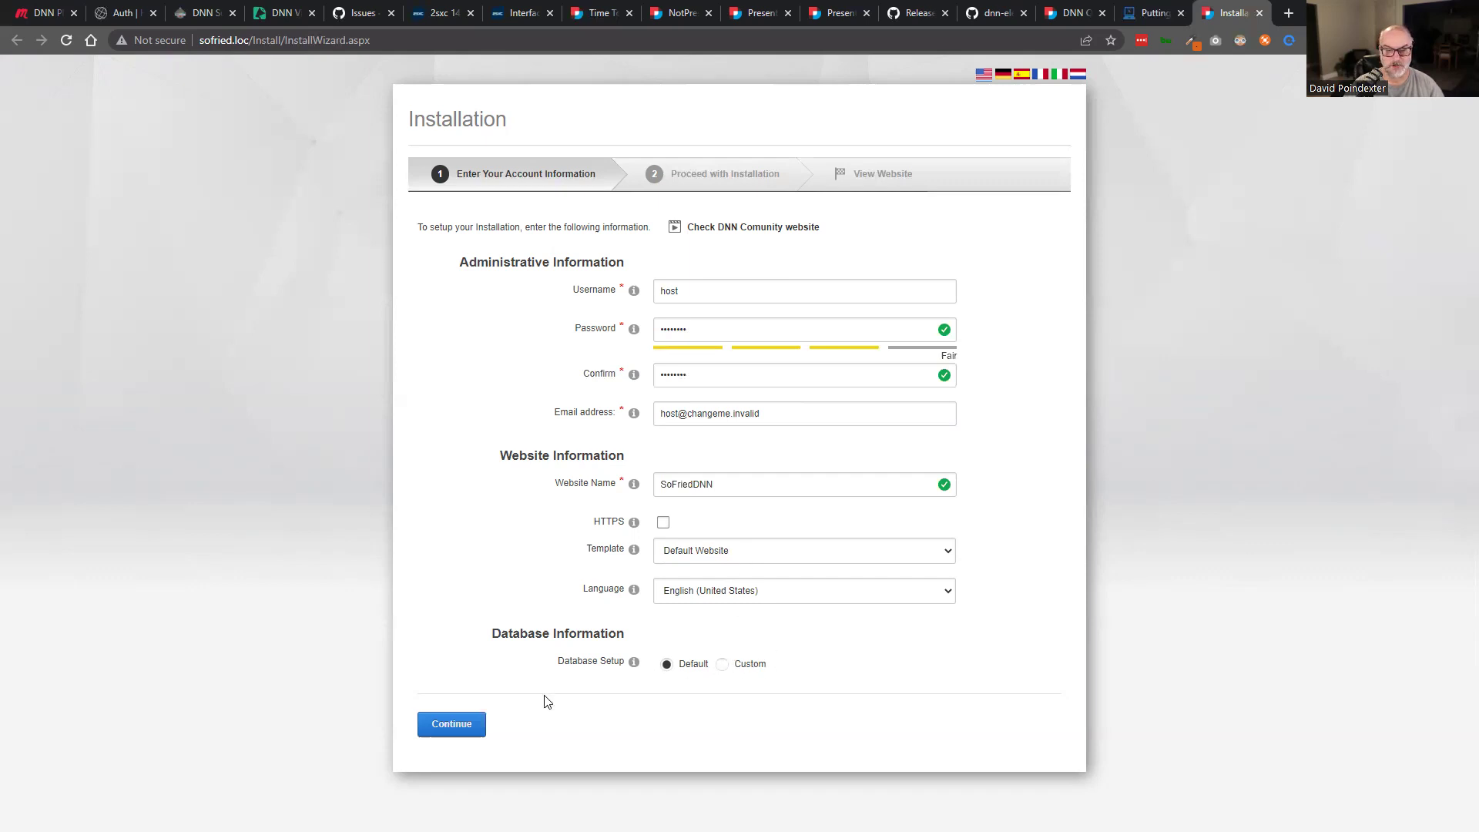
# Run the installation with the custom database setup and open the finished website.
pyautogui.click(719, 665)
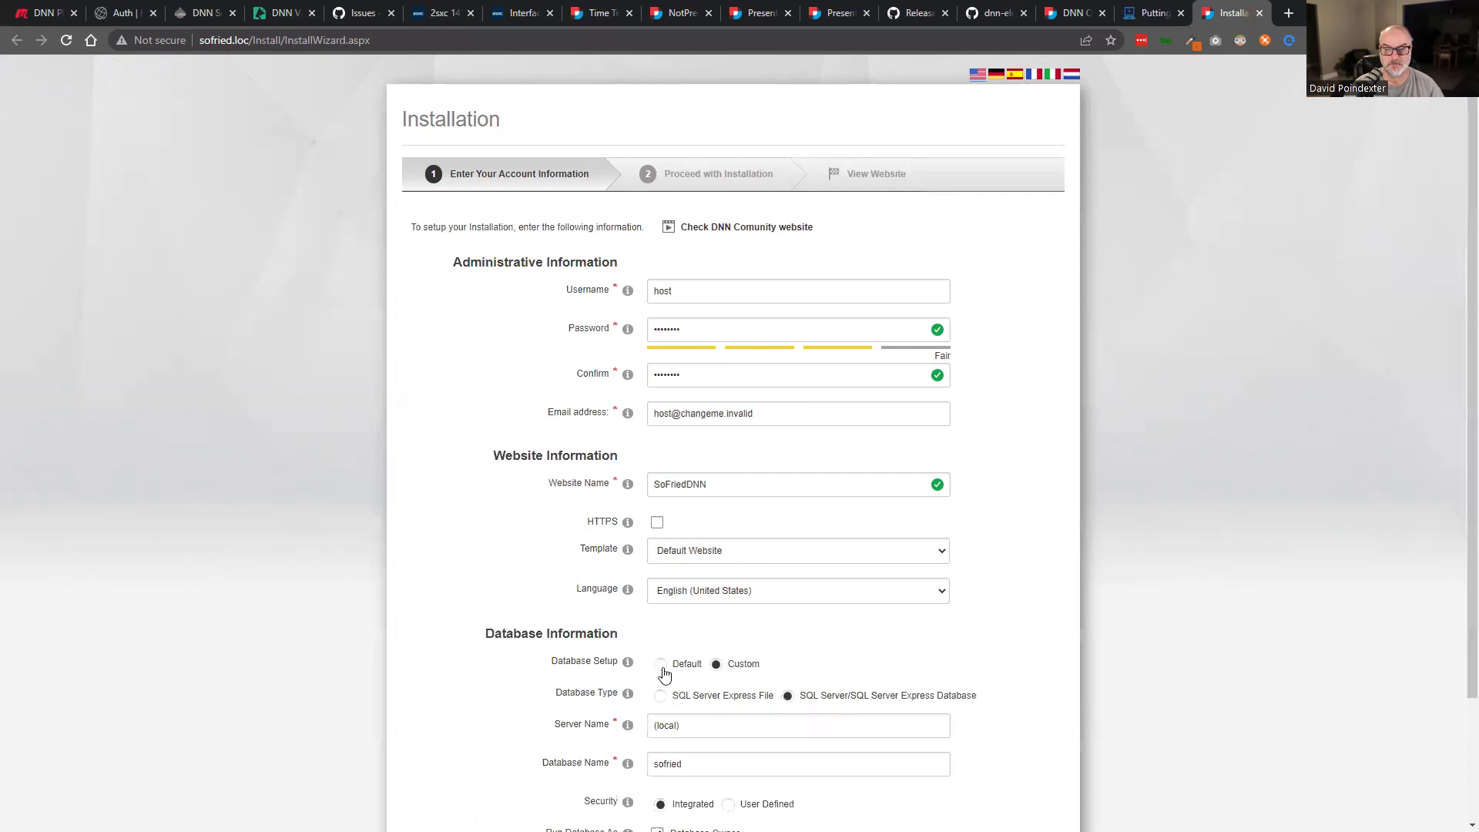
pyautogui.scroll(-2, 666, 672)
pyautogui.click(439, 741)
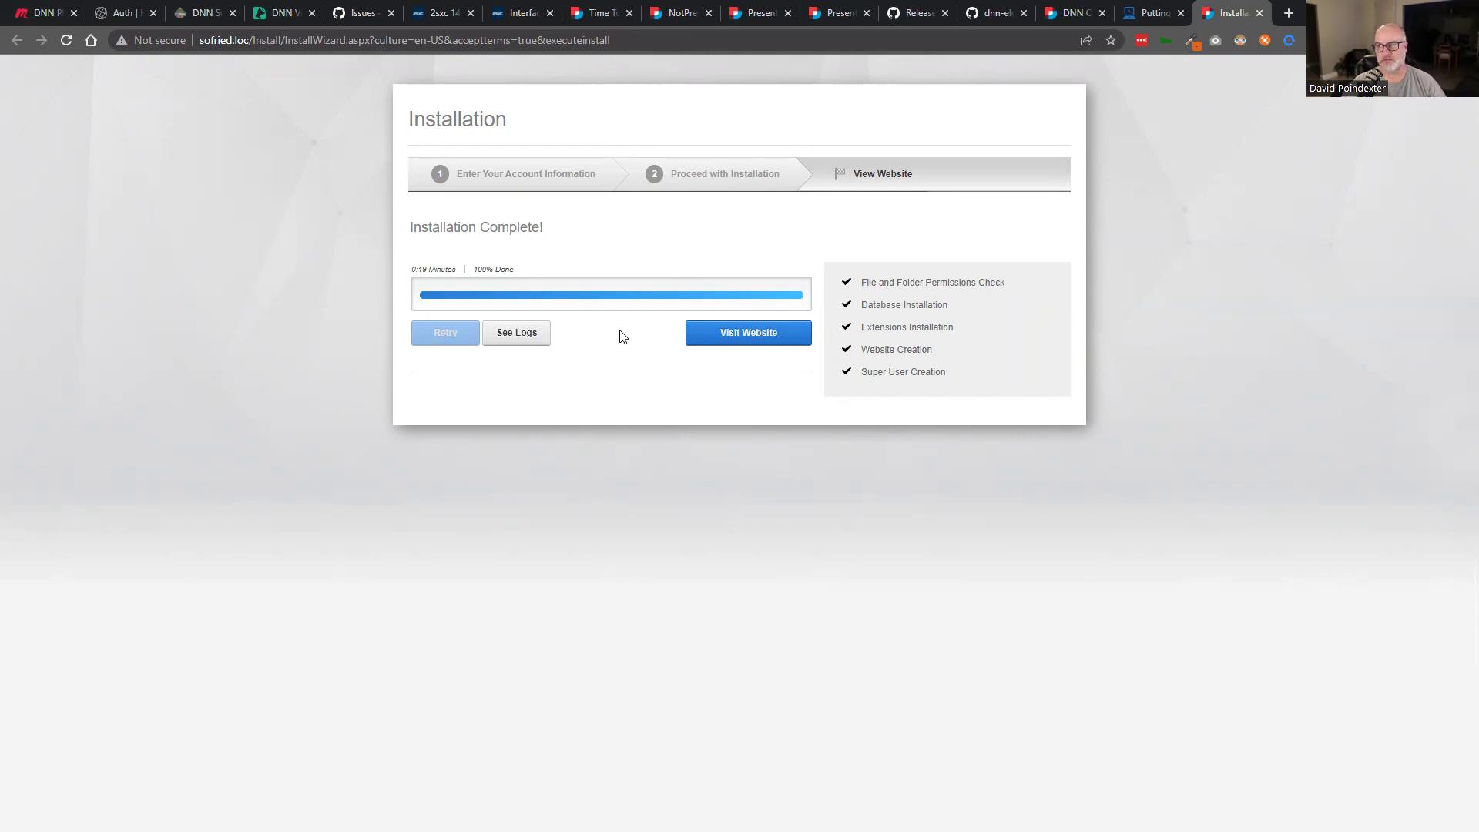
pyautogui.click(767, 342)
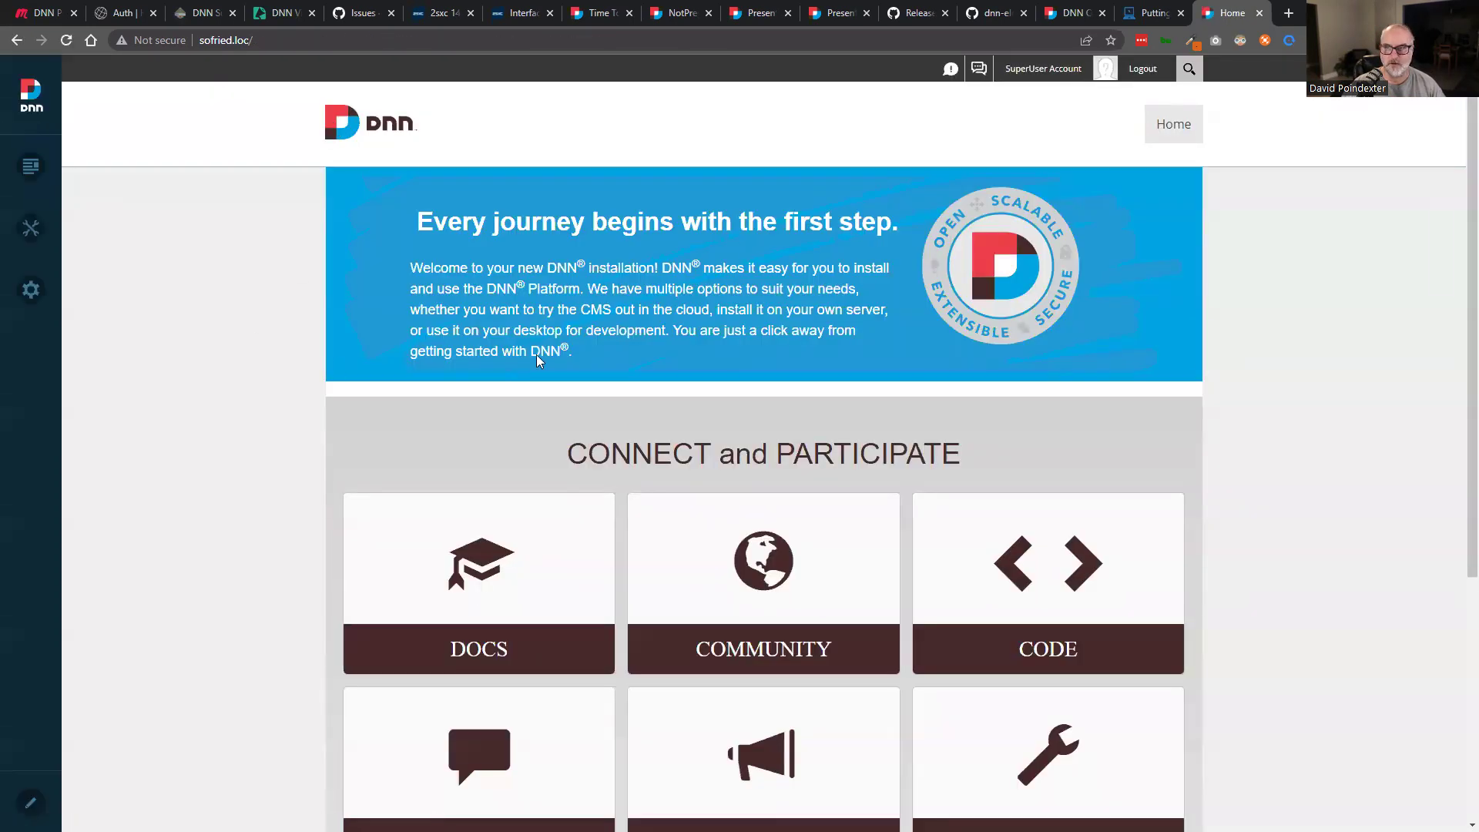
# Look over the Users list and the Site Behavior and Site Info pages of the Site Settings.
pyautogui.moveTo(34, 231)
pyautogui.click(104, 266)
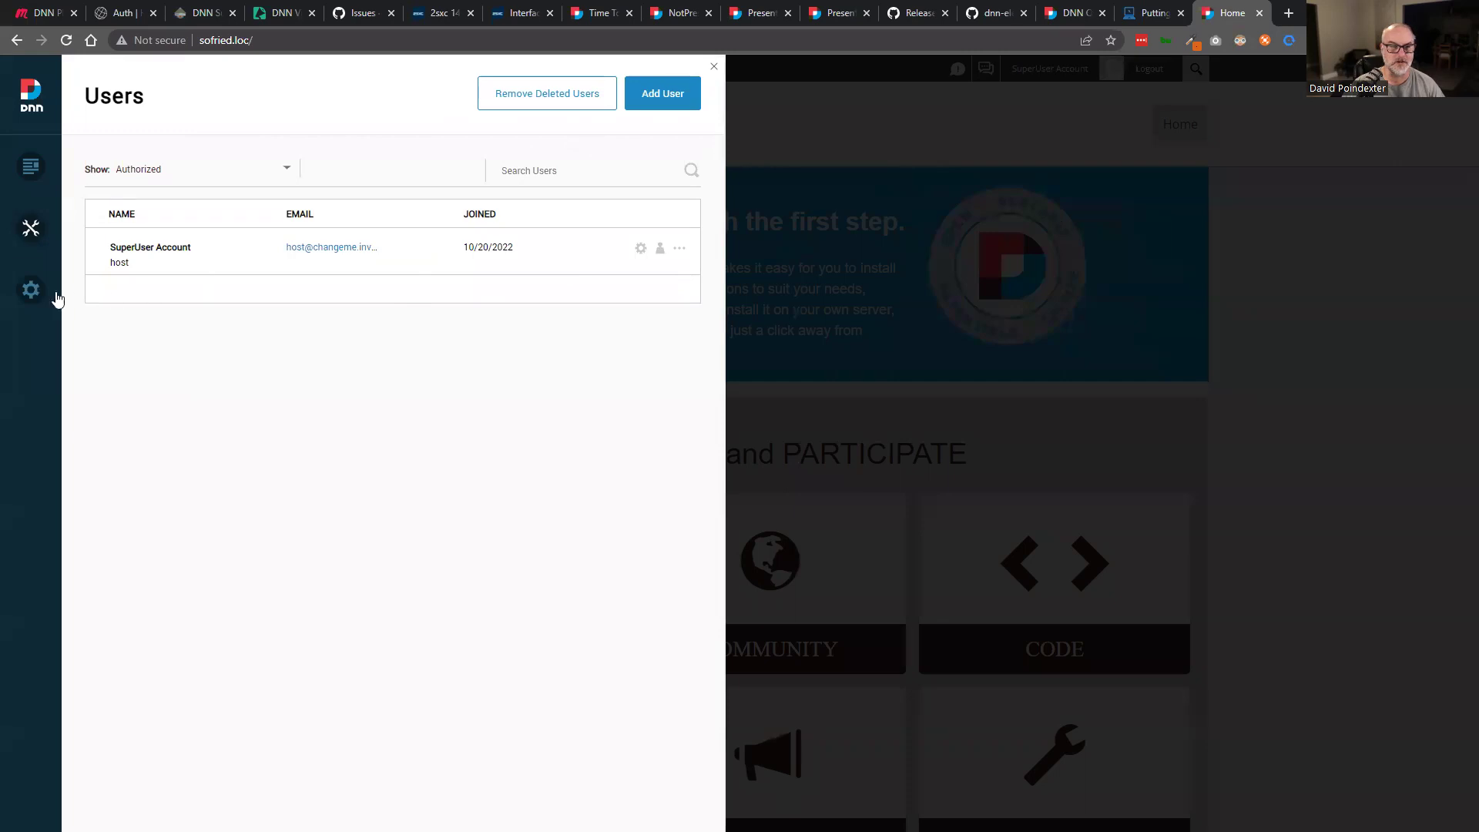
pyautogui.moveTo(53, 296)
pyautogui.click(93, 330)
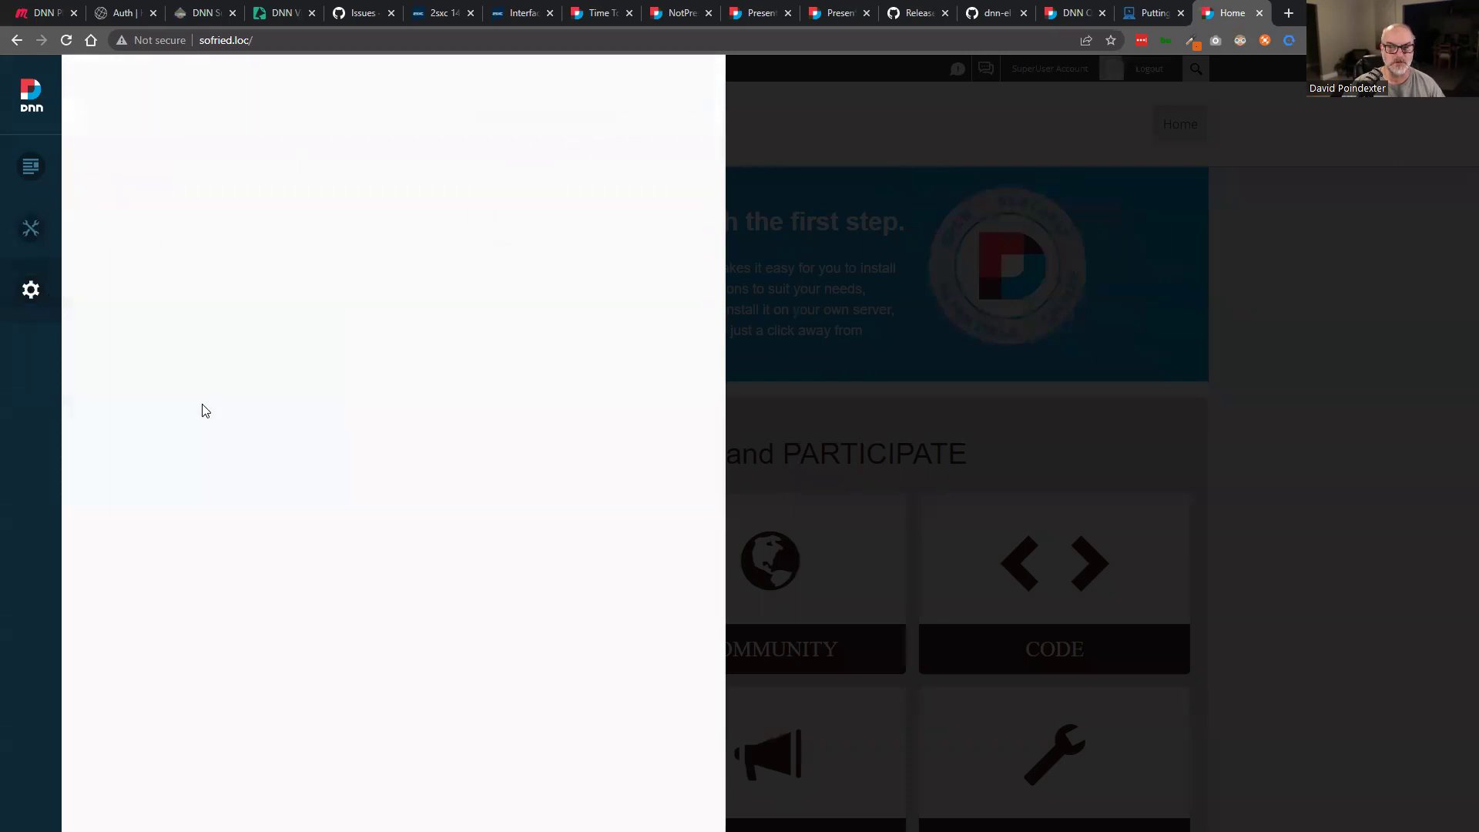
pyautogui.click(241, 173)
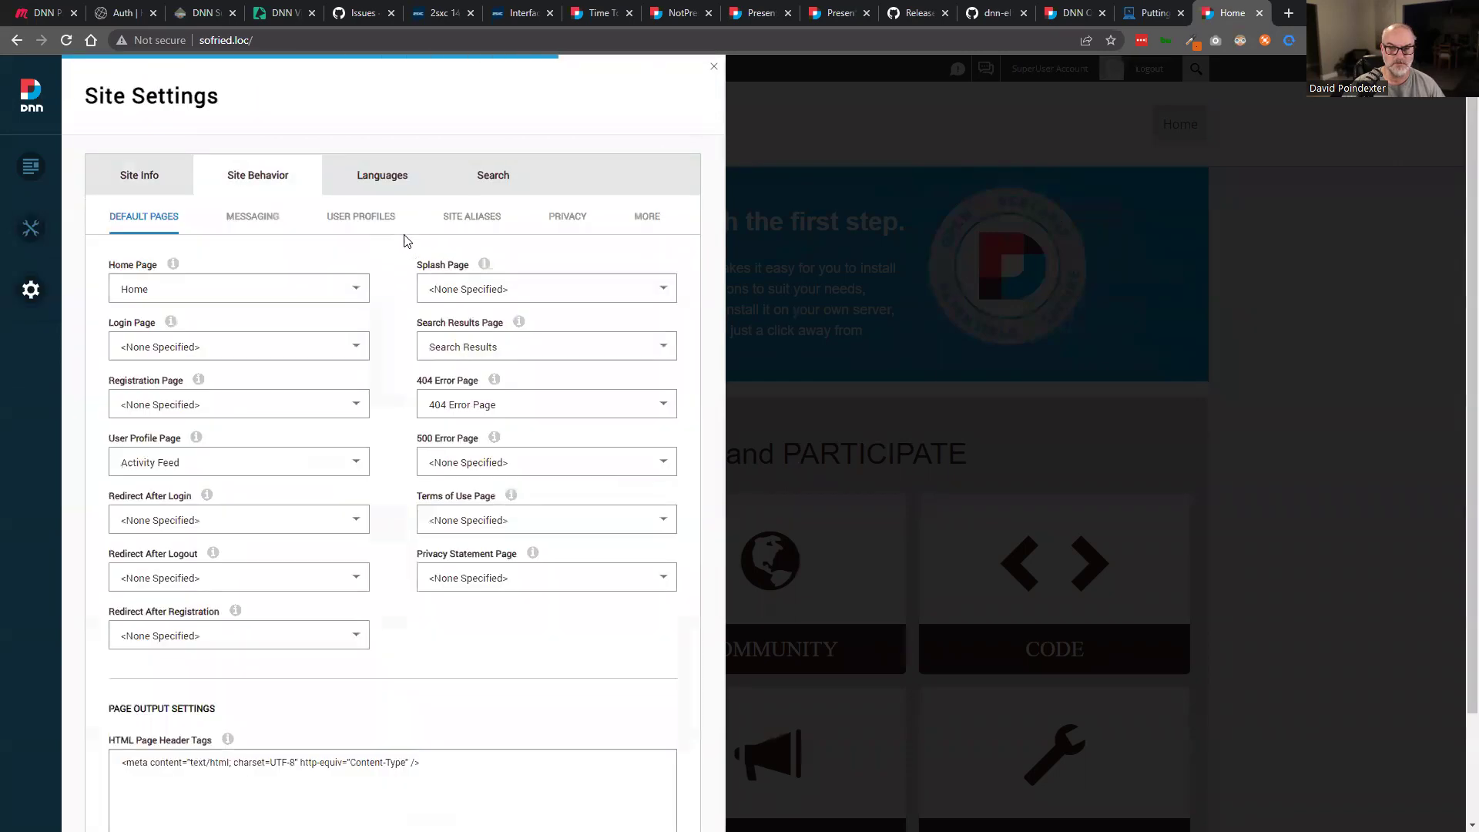
pyautogui.click(130, 185)
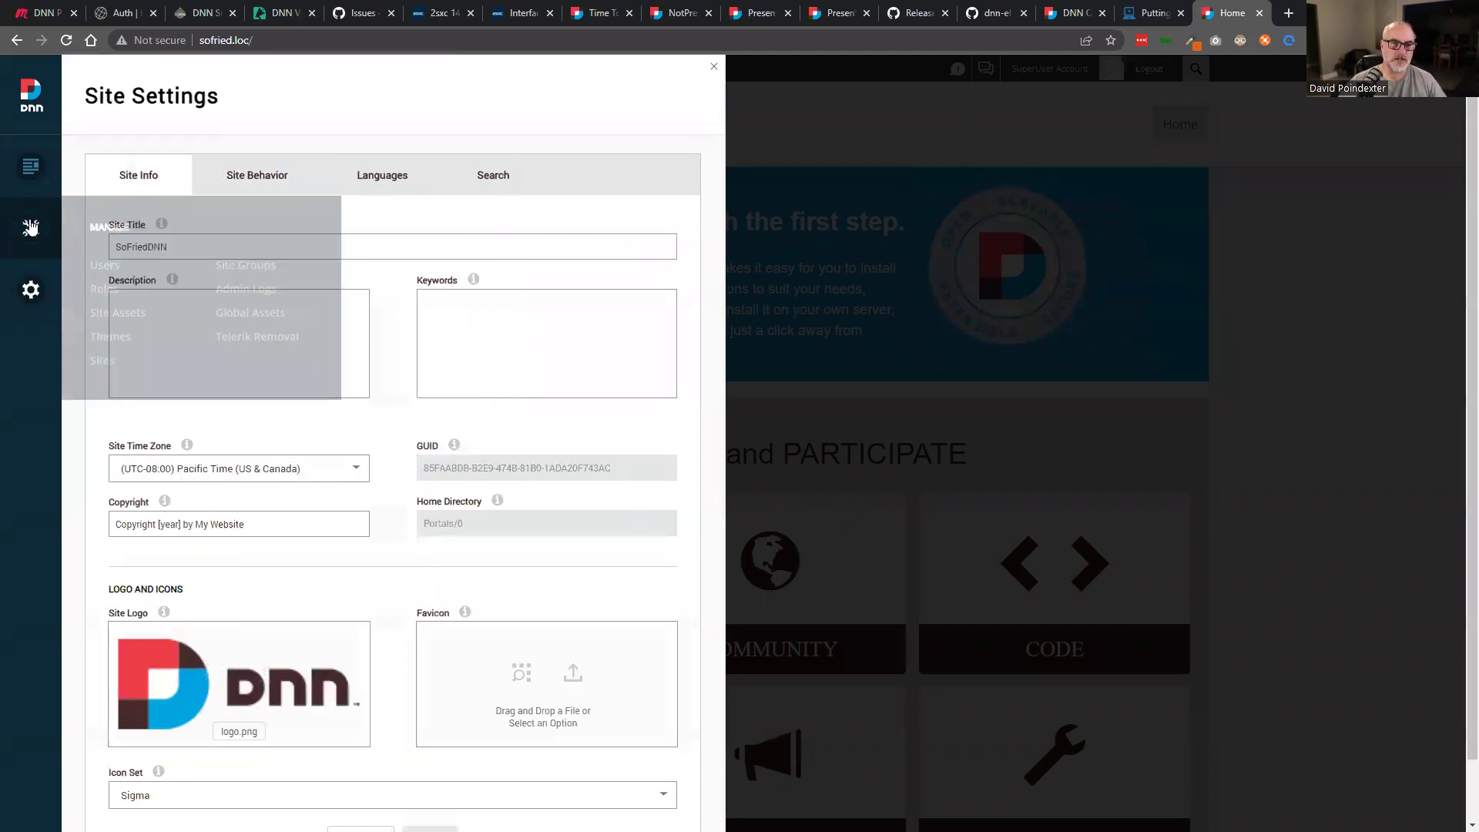
# Browse the list of installed module extensions.
pyautogui.moveTo(35, 241)
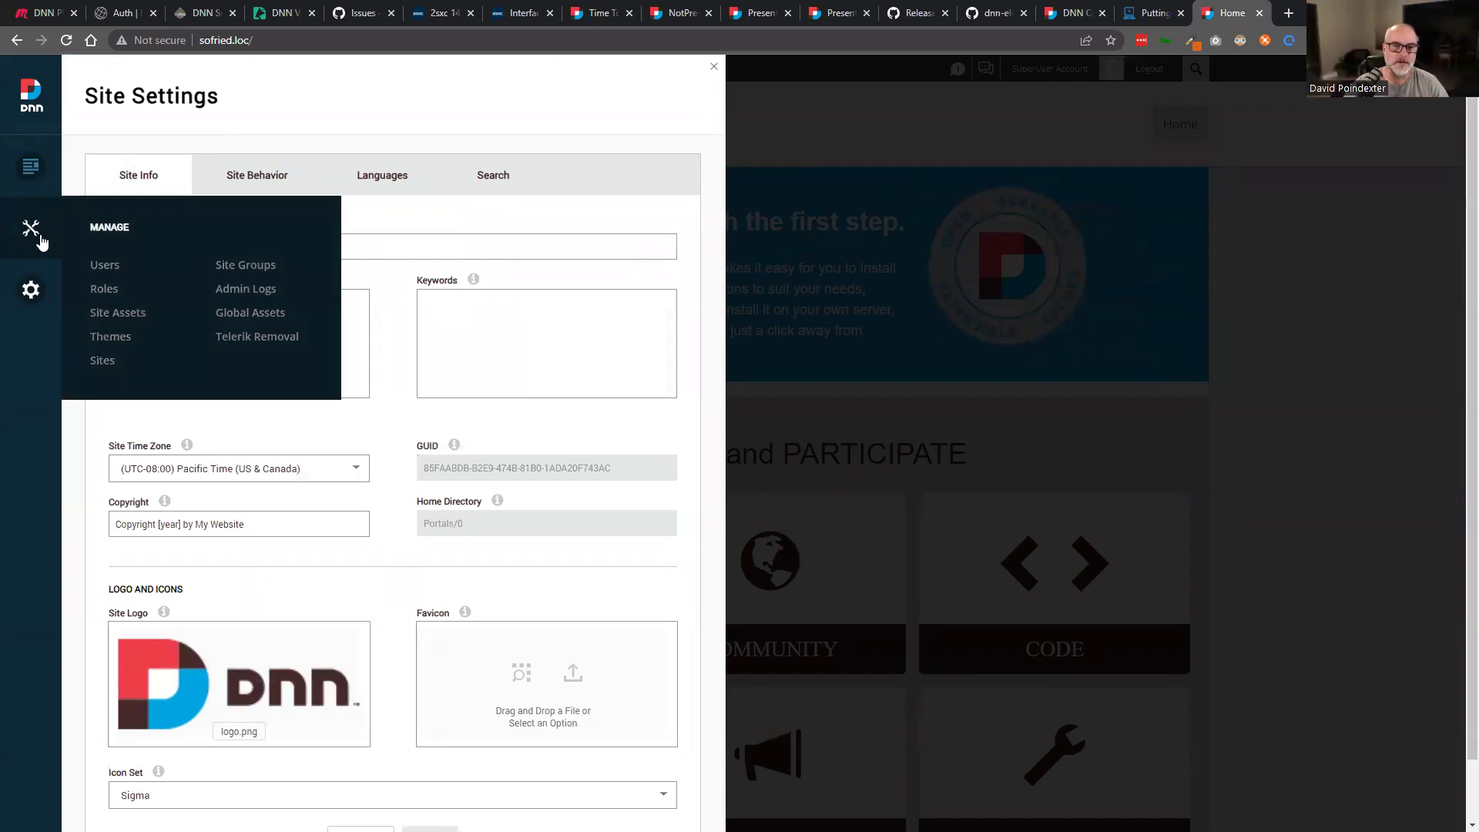
pyautogui.moveTo(34, 287)
pyautogui.click(108, 447)
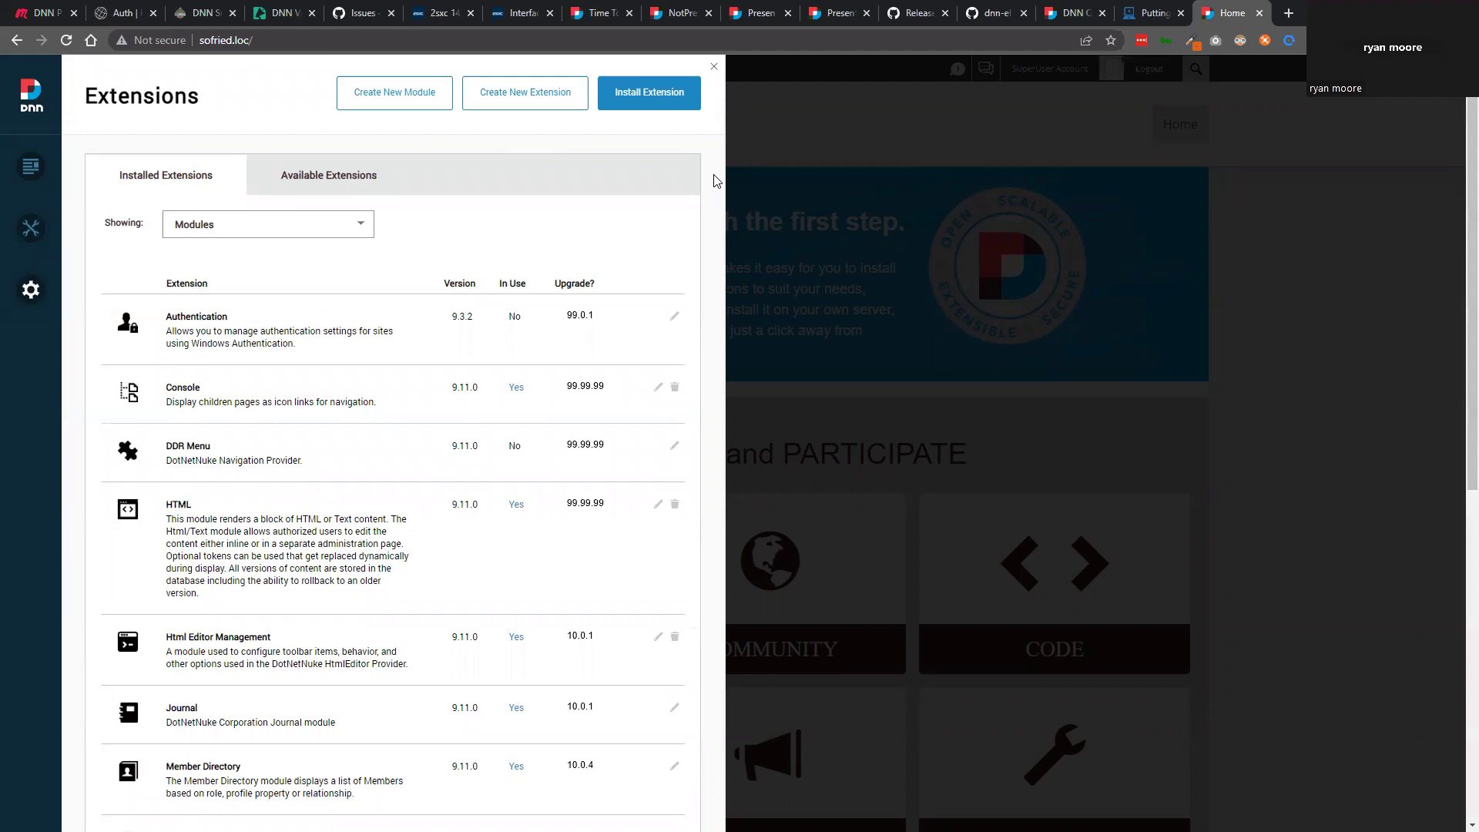
pyautogui.scroll(-9, 713, 186)
pyautogui.scroll(10, 714, 186)
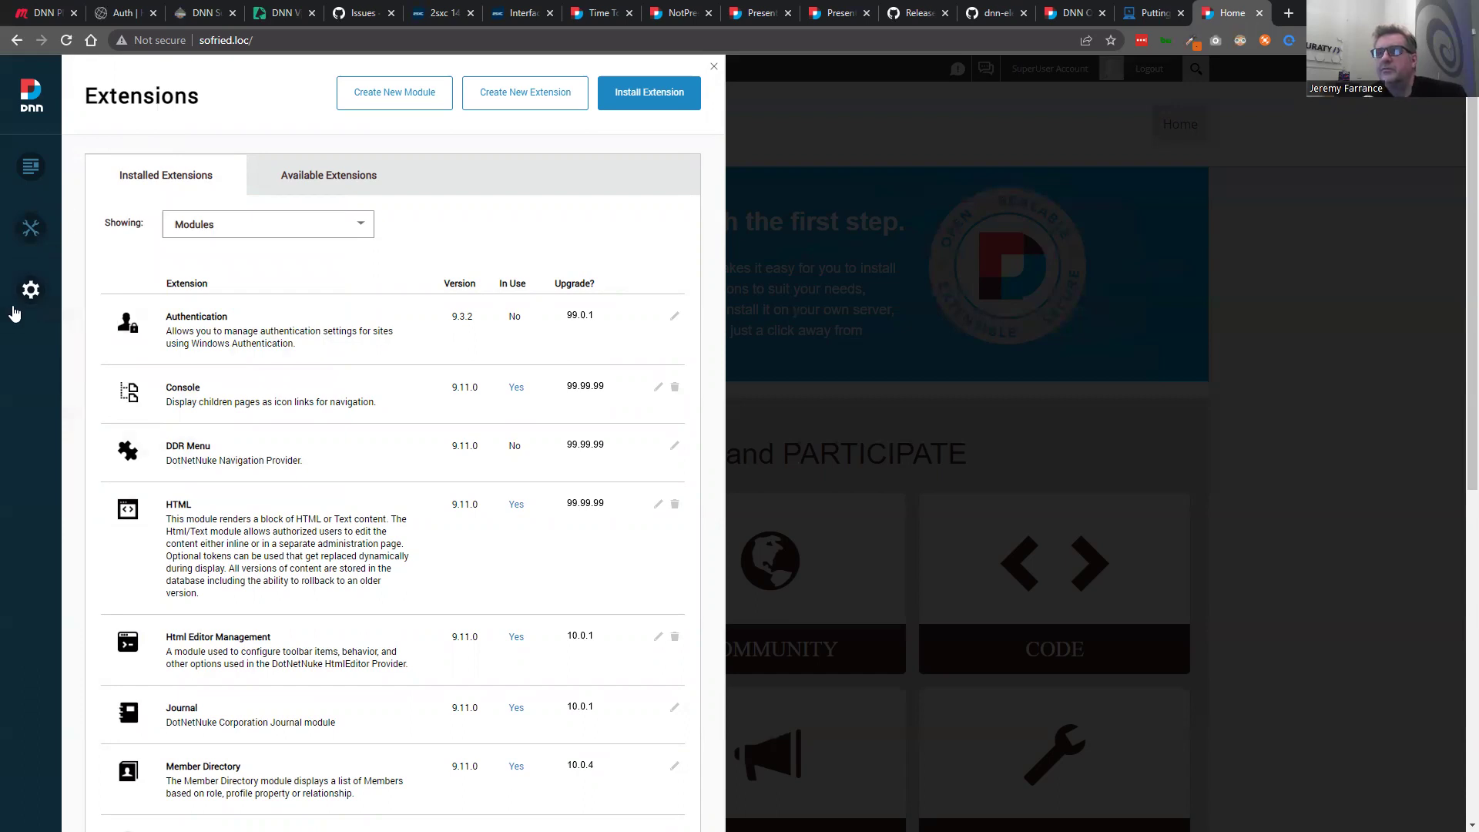
# Examine the server system information for the application, web, database and web servers.
pyautogui.moveTo(33, 300)
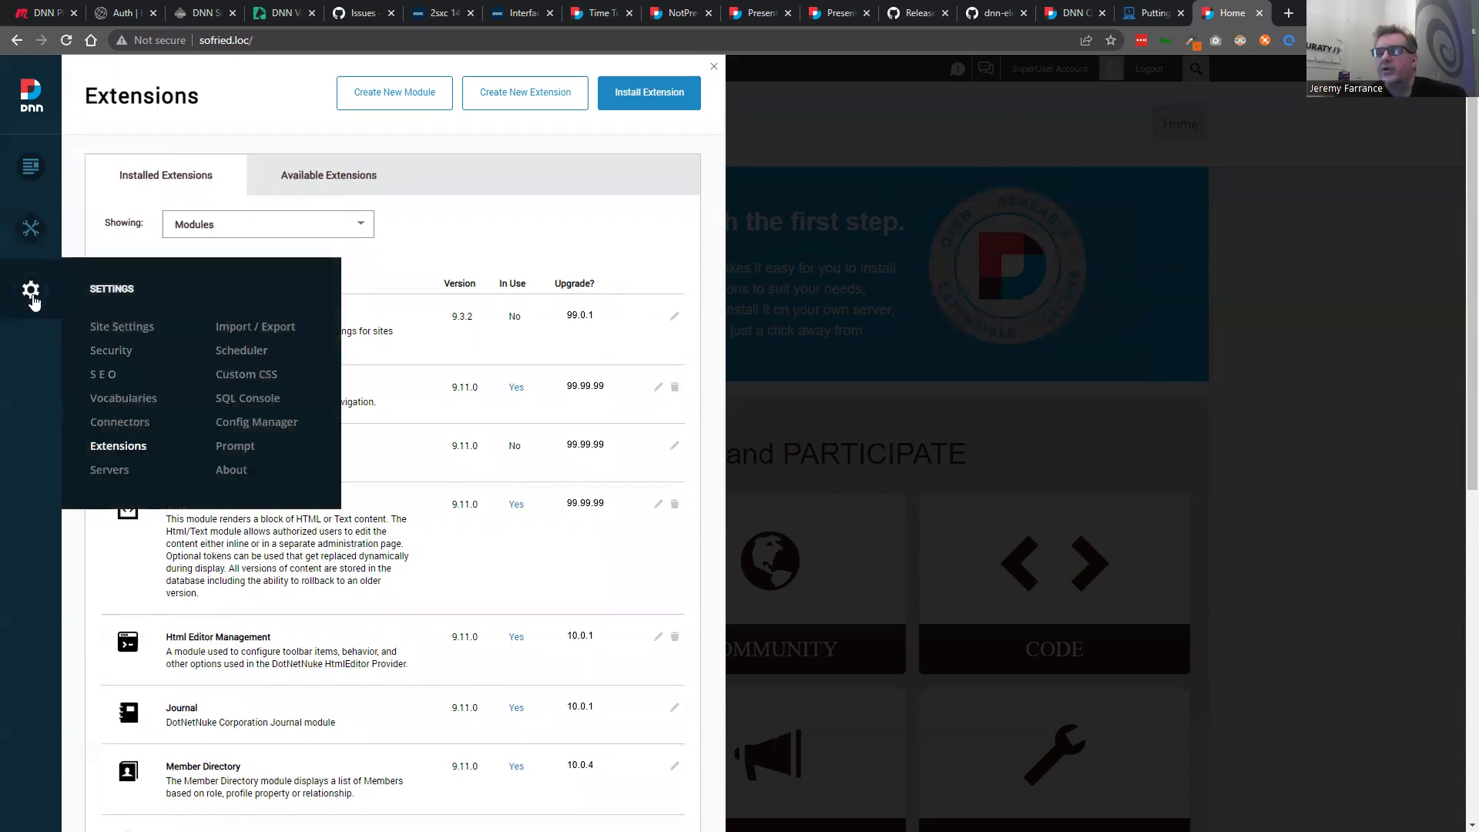
pyautogui.click(120, 480)
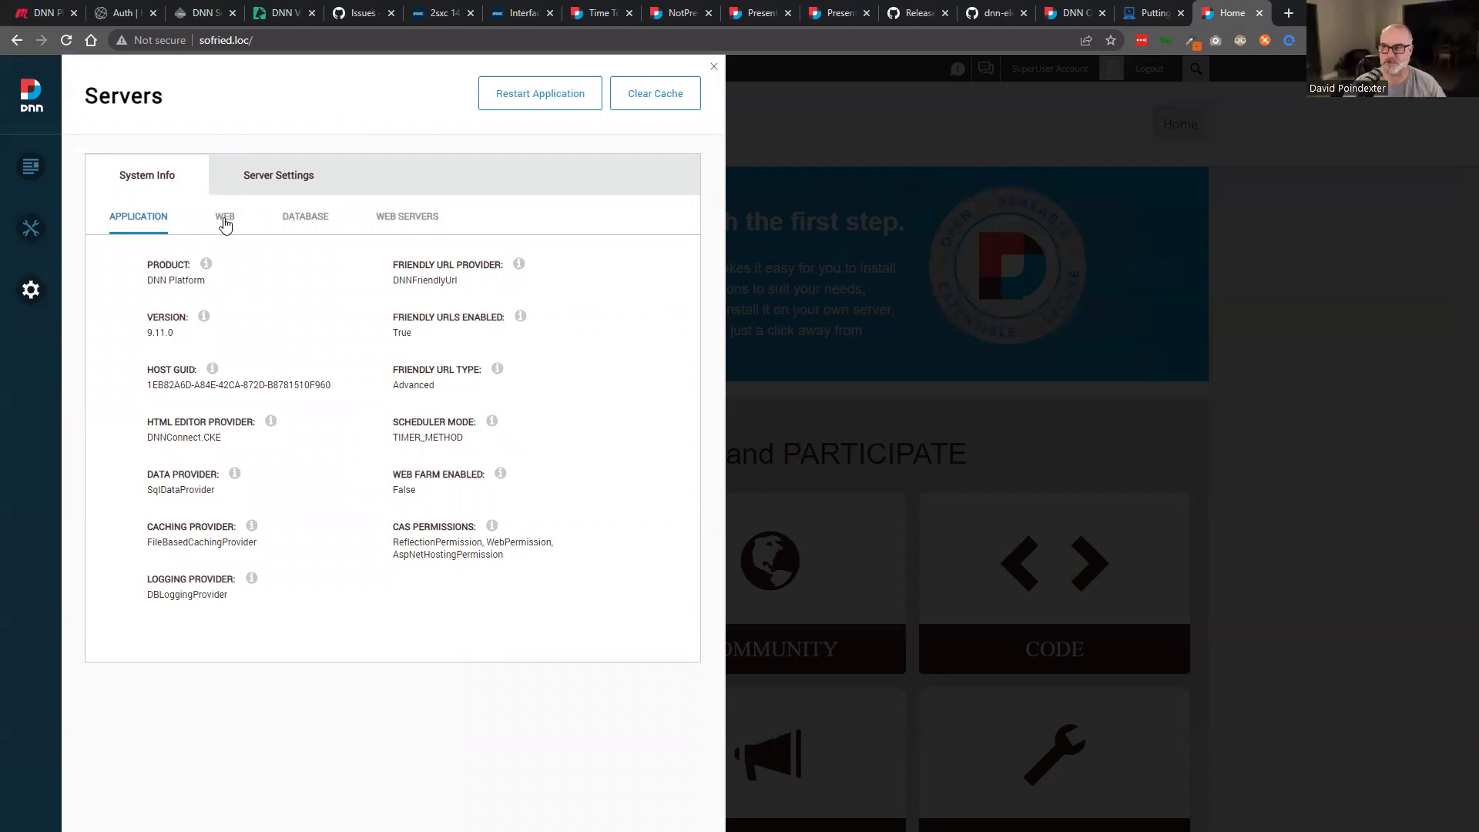
pyautogui.click(224, 223)
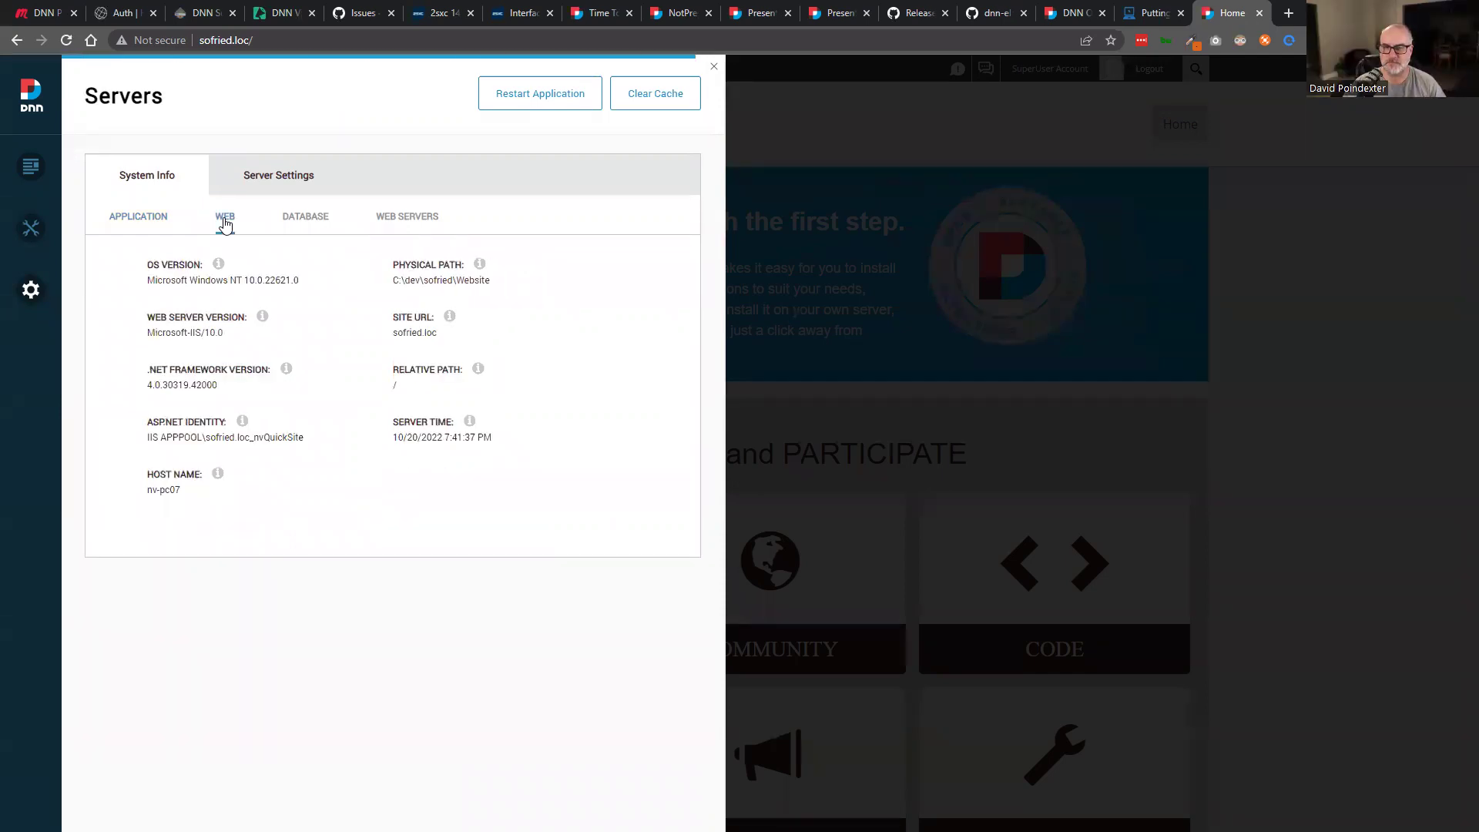
pyautogui.click(304, 217)
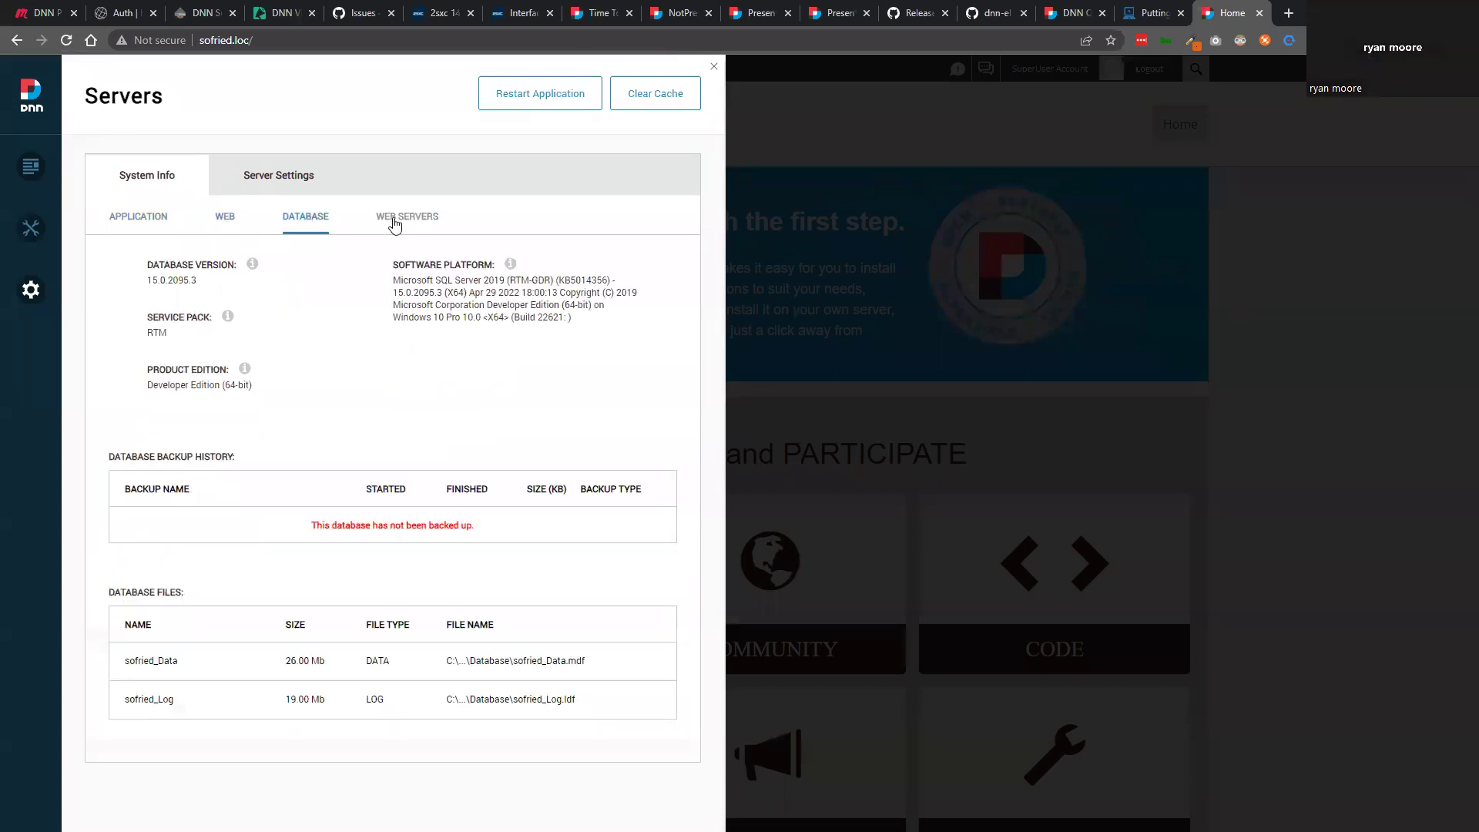
pyautogui.click(394, 219)
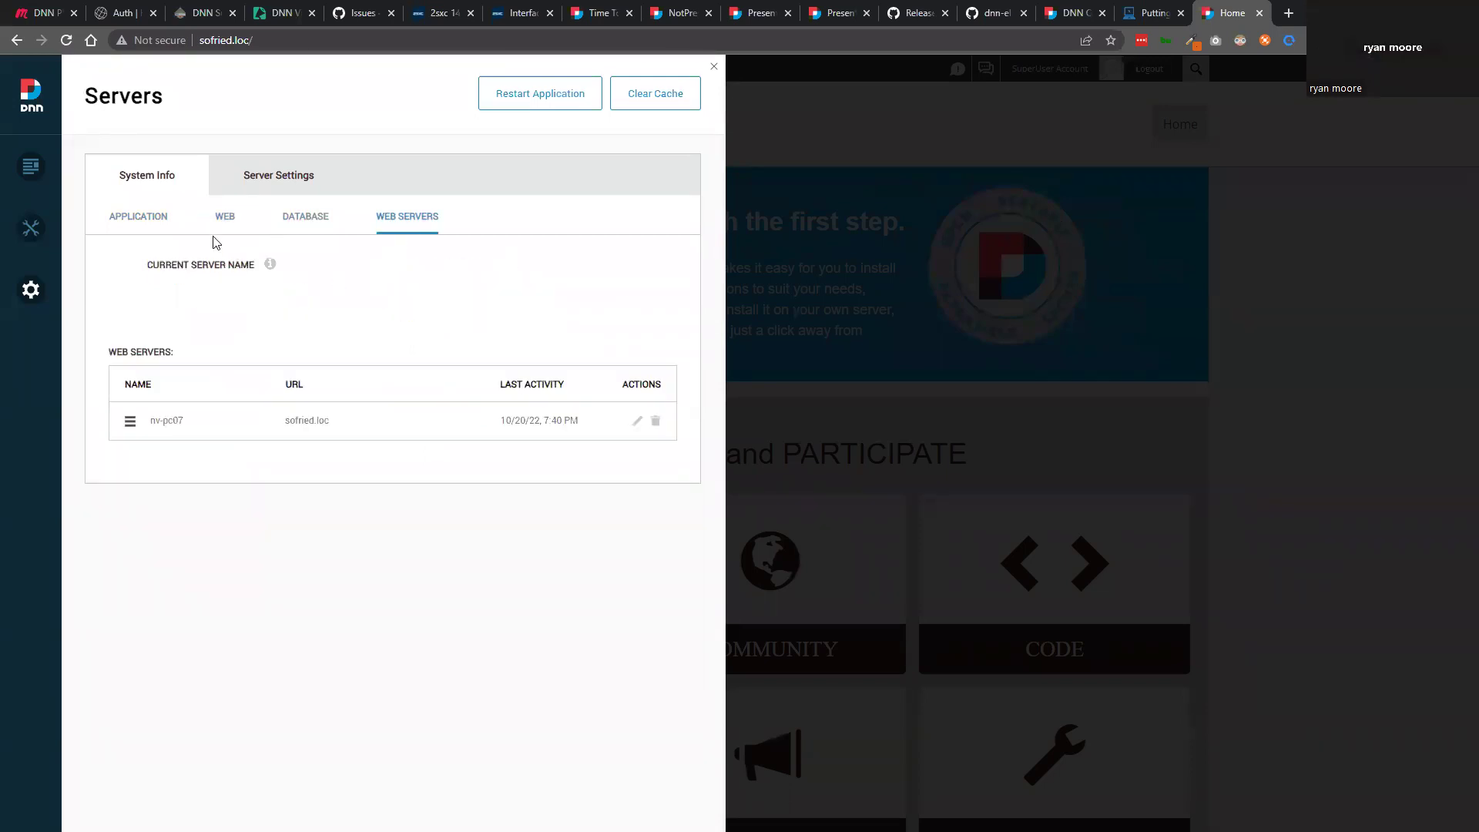
pyautogui.click(142, 222)
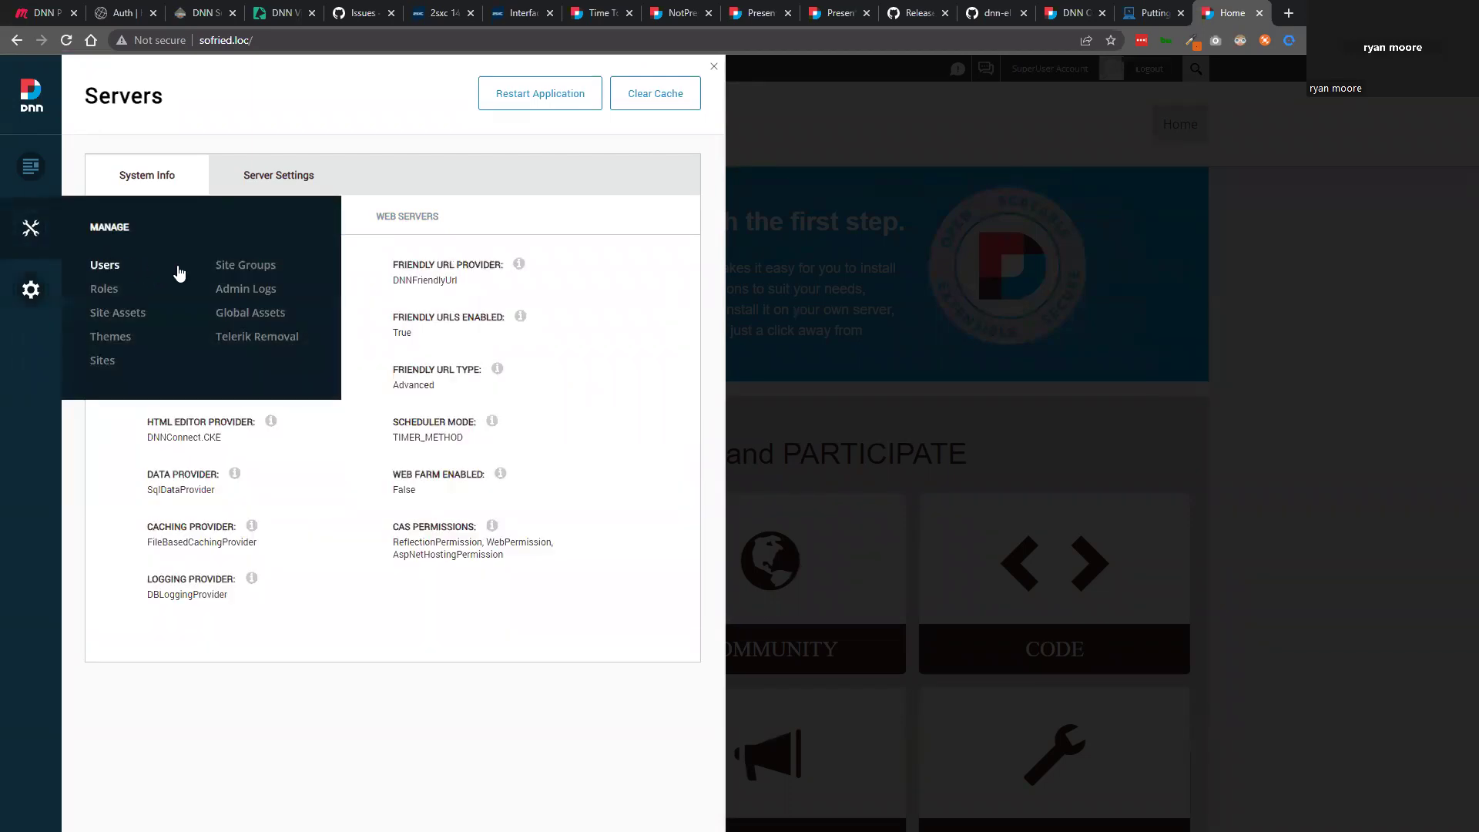
# Open the Site Assets file management page.
pyautogui.click(118, 309)
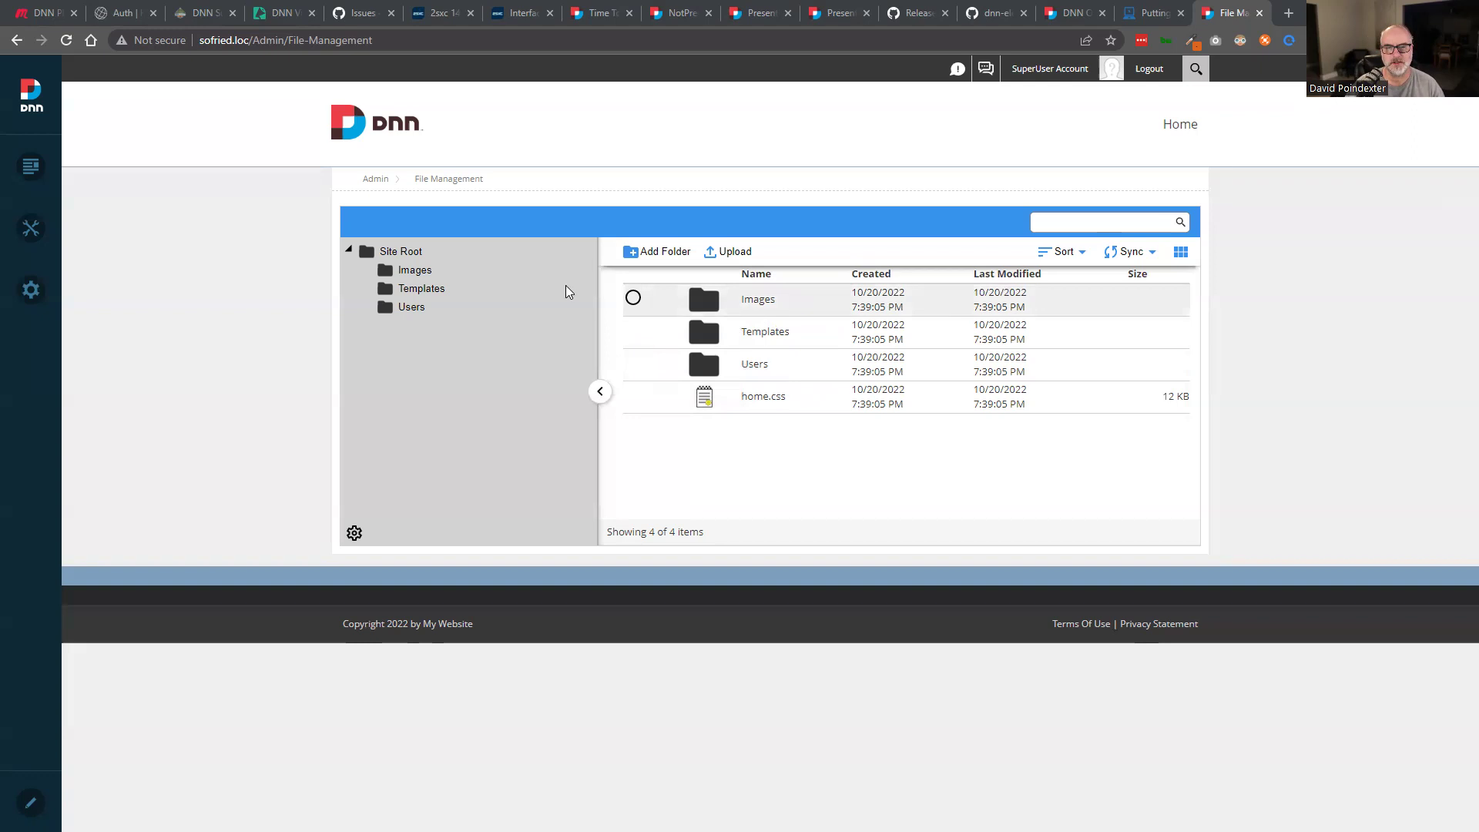
# Open the Images folder, select background_header.gif and look over the actions offered for that file.
pyautogui.click(408, 277)
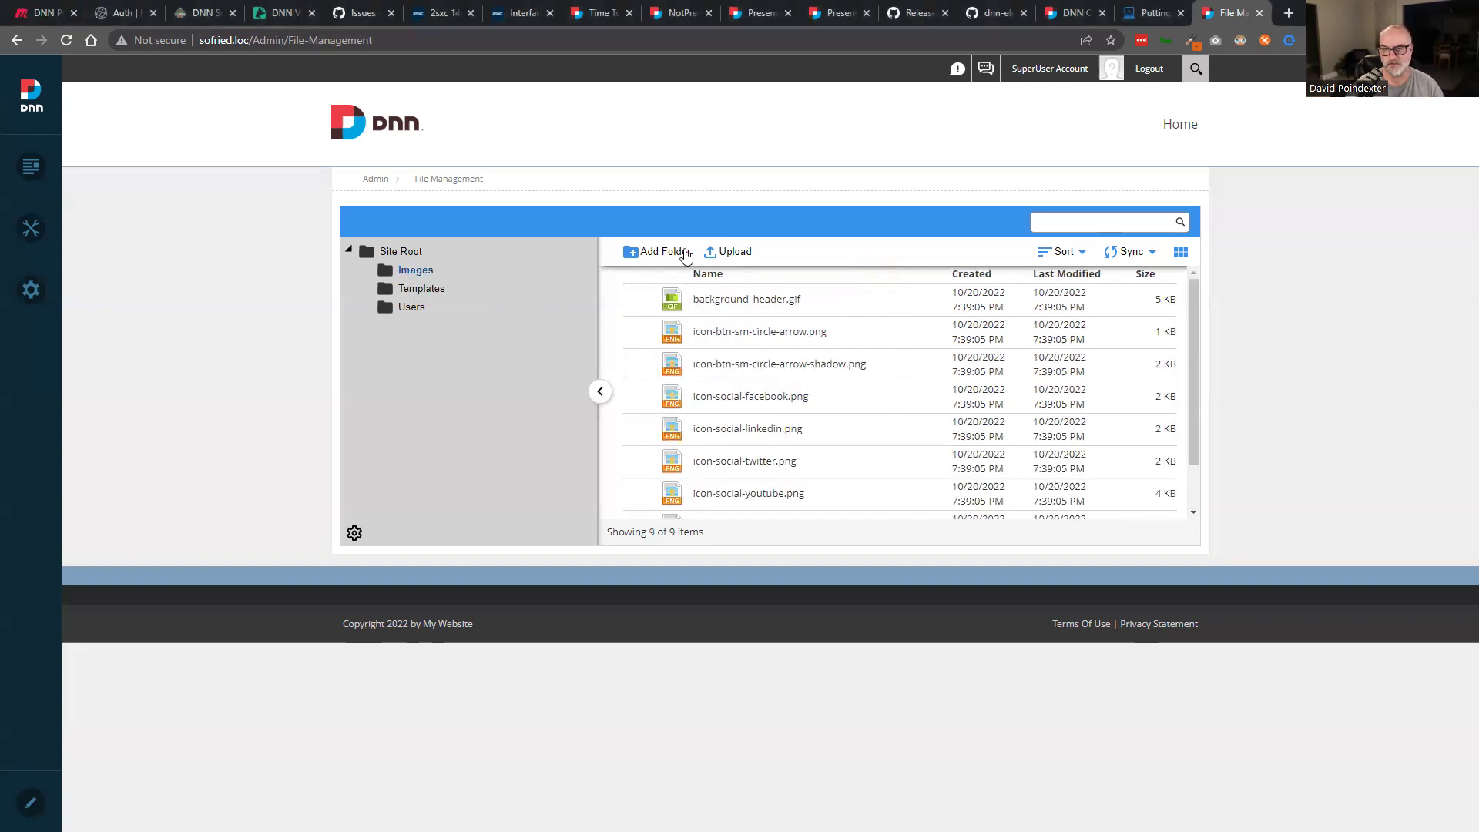
pyautogui.click(729, 297)
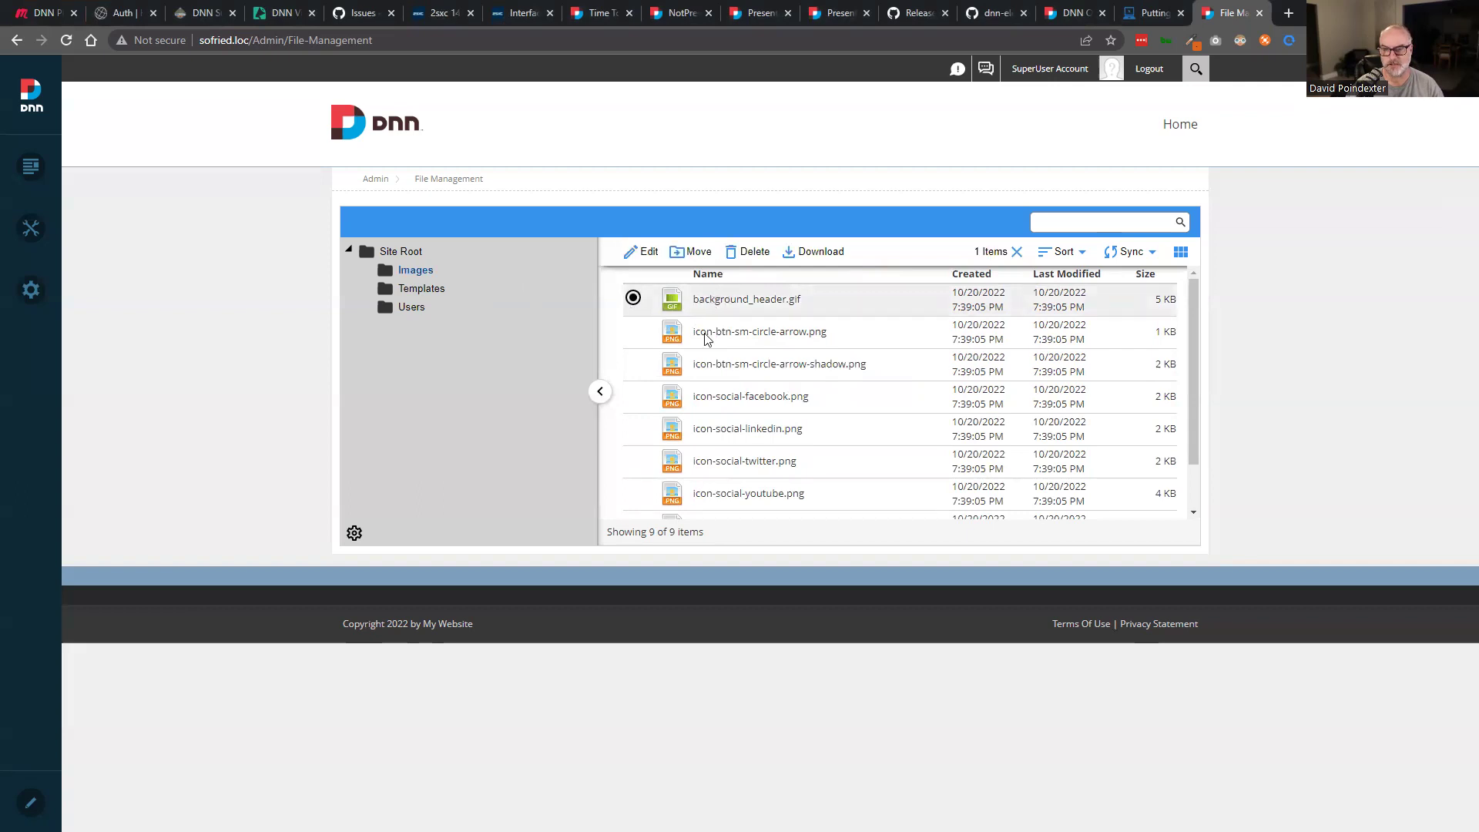
pyautogui.rightClick(737, 302)
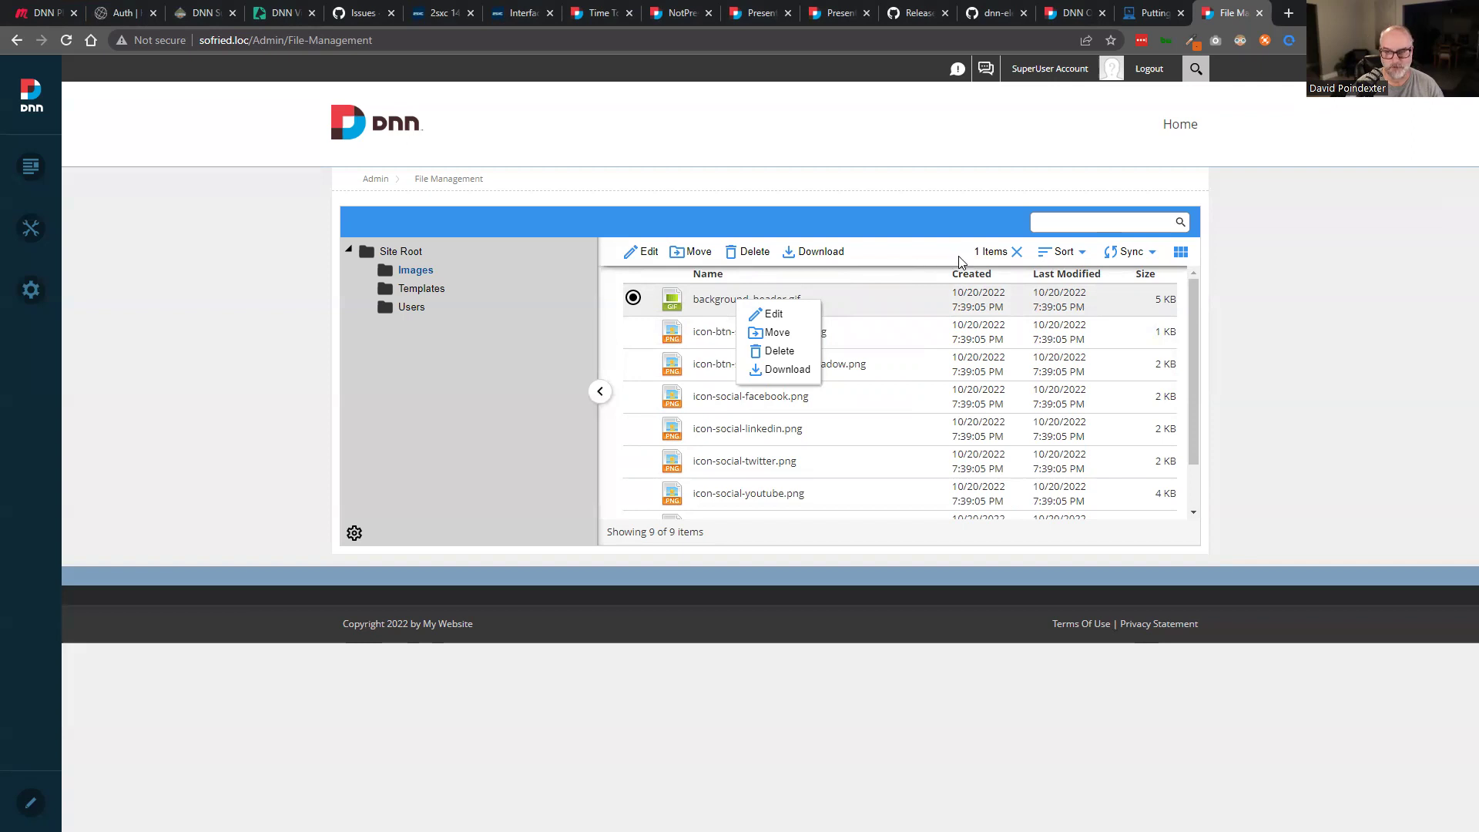
pyautogui.click(909, 251)
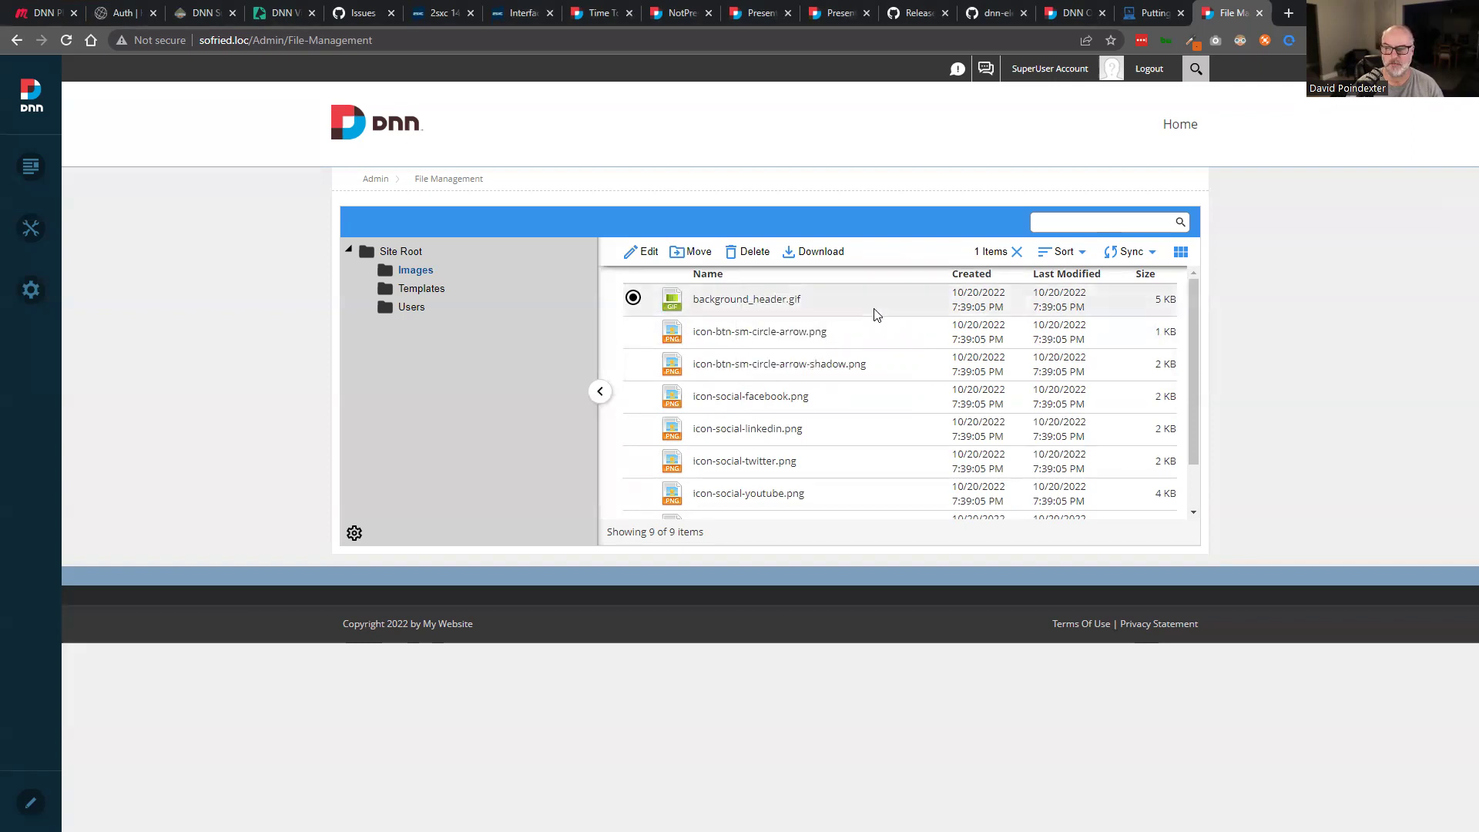
# Add icon-btn-sm-circle-arrow.png, icon-social-twitter.png and icon-social-facebook.png to the selection, and clear the whole selection.
pyautogui.click(690, 337)
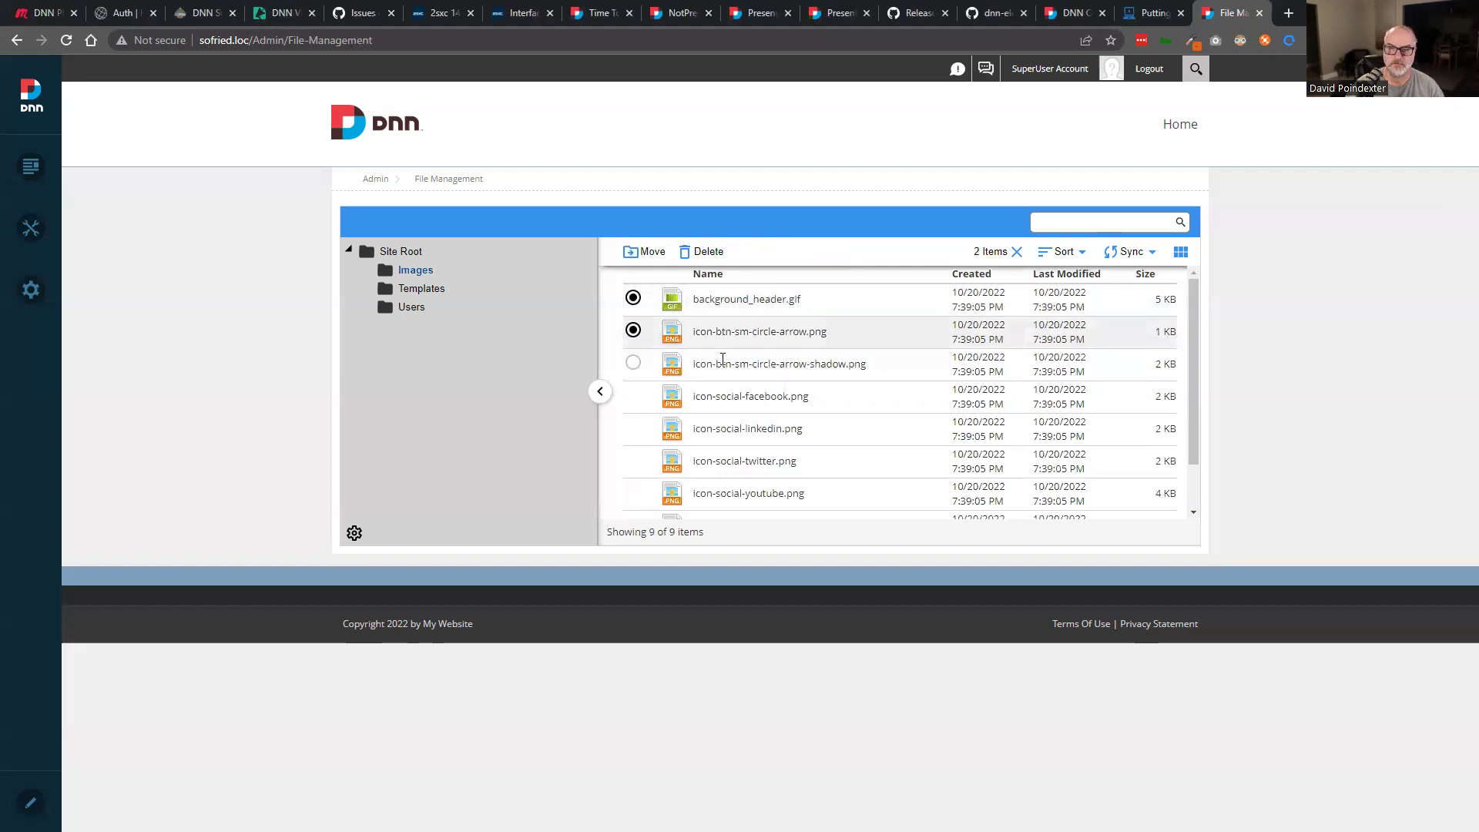
pyautogui.click(771, 460)
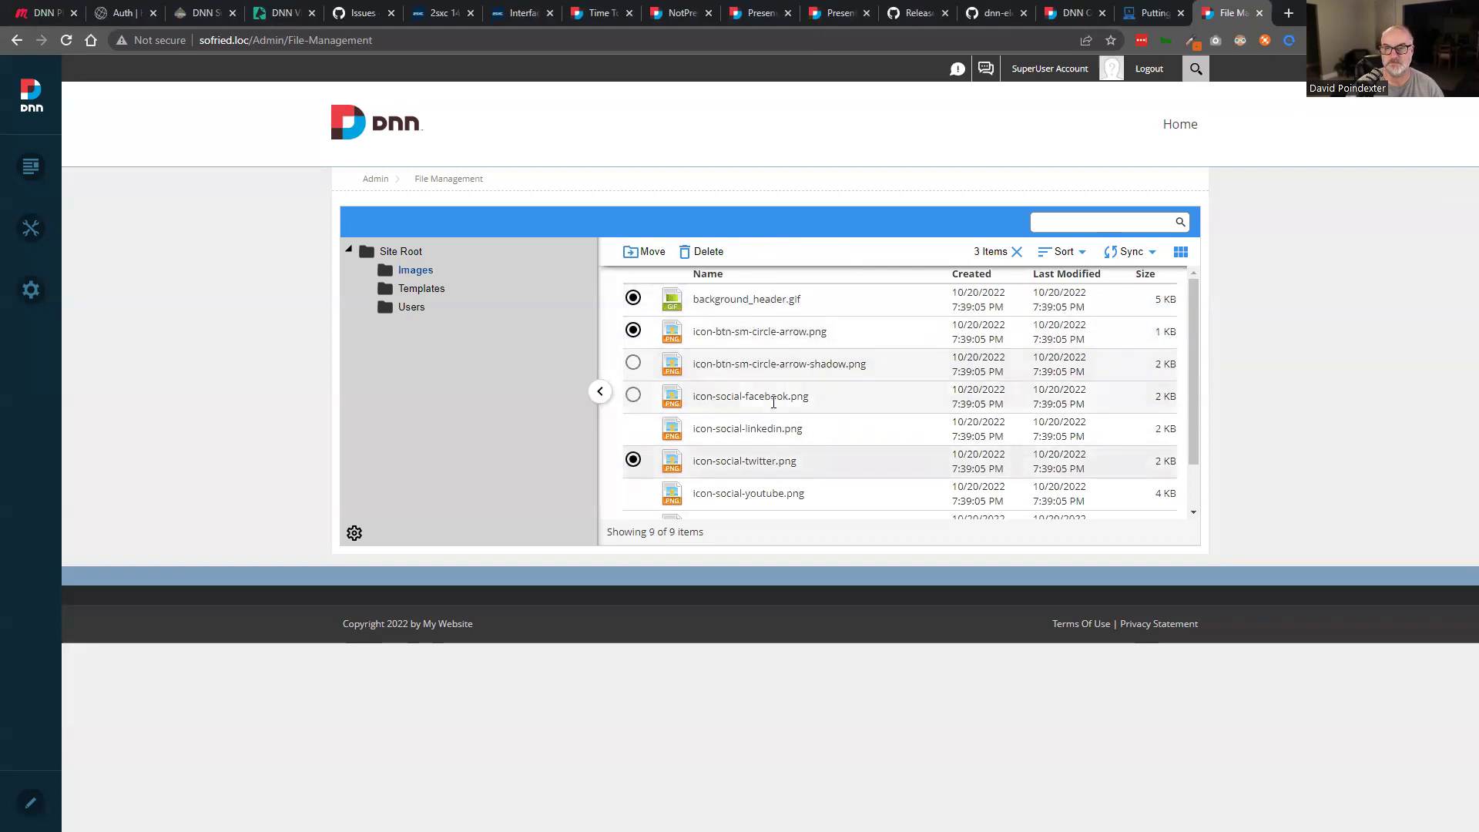
pyautogui.click(712, 396)
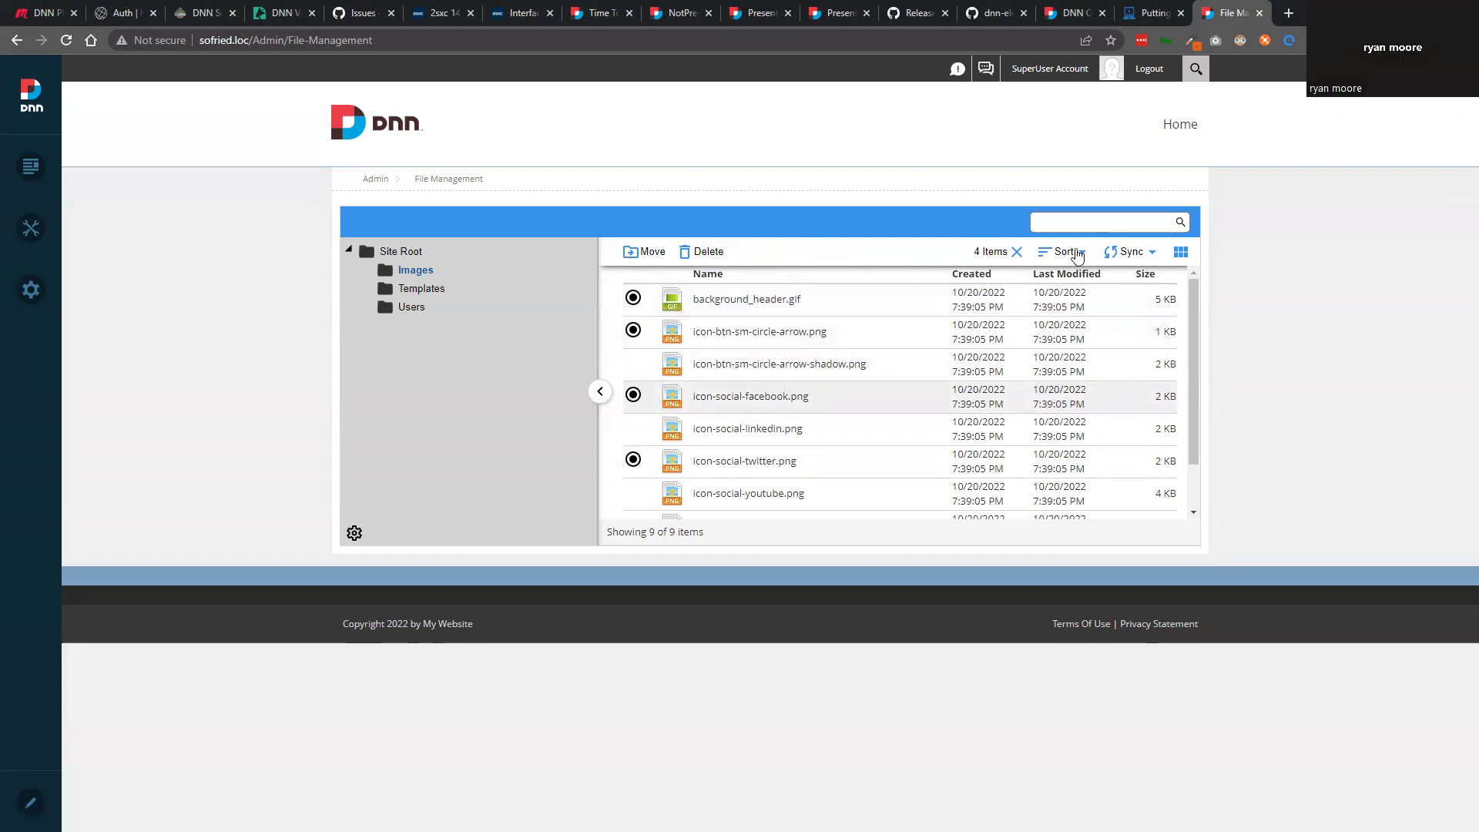
pyautogui.click(1016, 253)
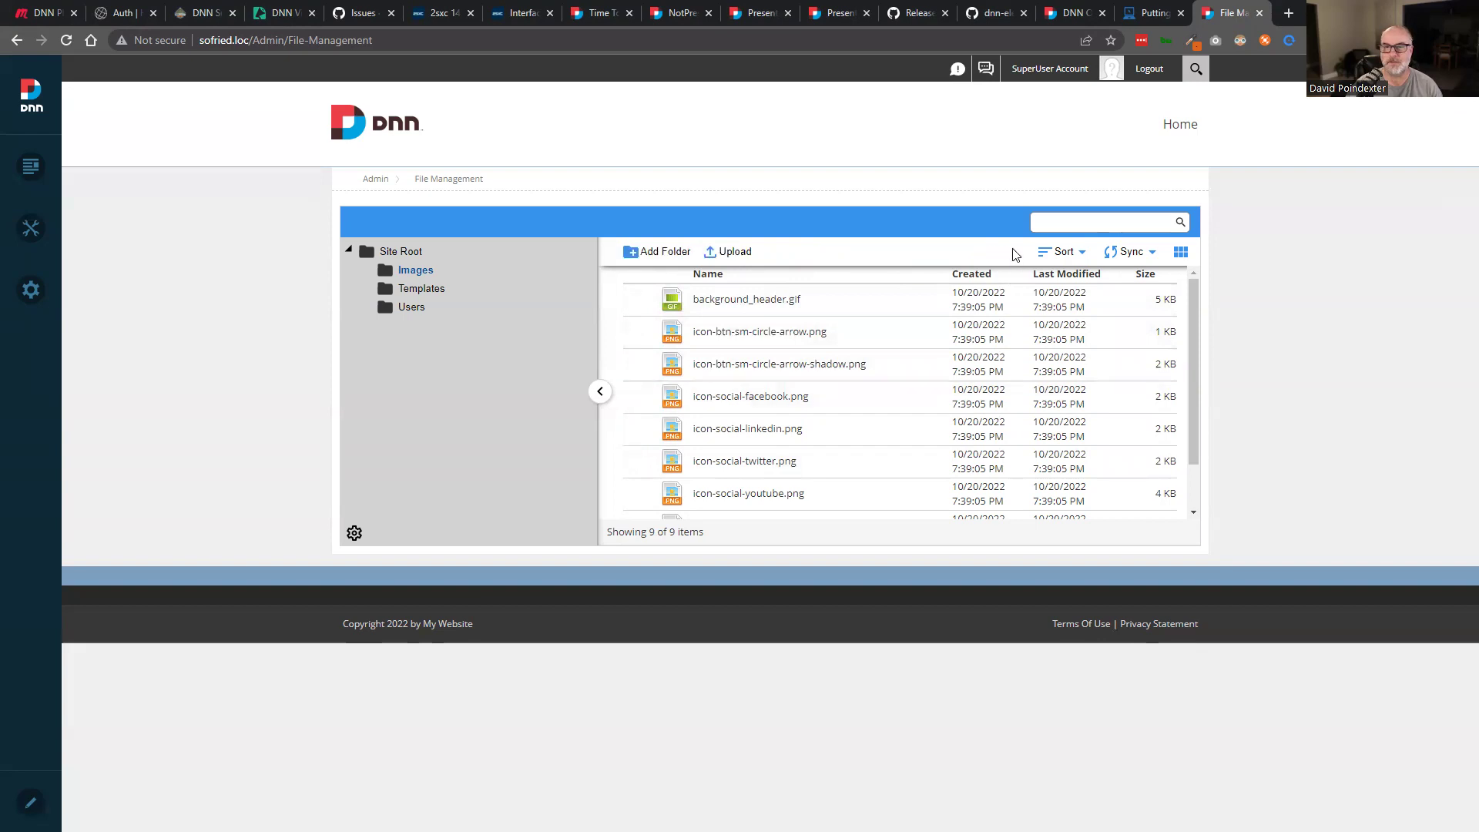
# Select background_header.gif, both circle-arrow icons and the LinkedIn and YouTube icons, and deselect background_header.gif.
pyautogui.click(743, 312)
pyautogui.click(743, 439)
pyautogui.click(753, 374)
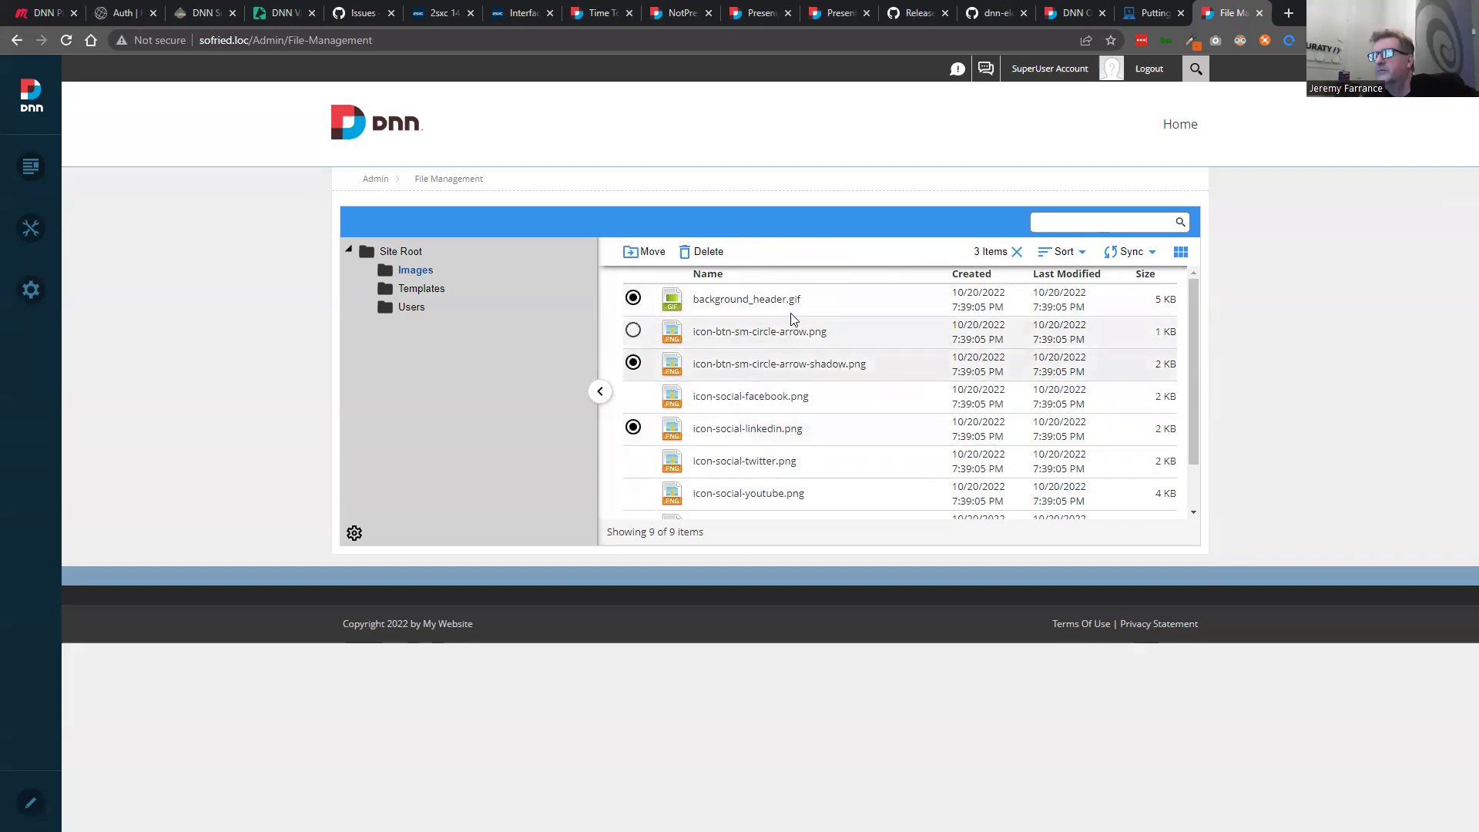
pyautogui.click(791, 319)
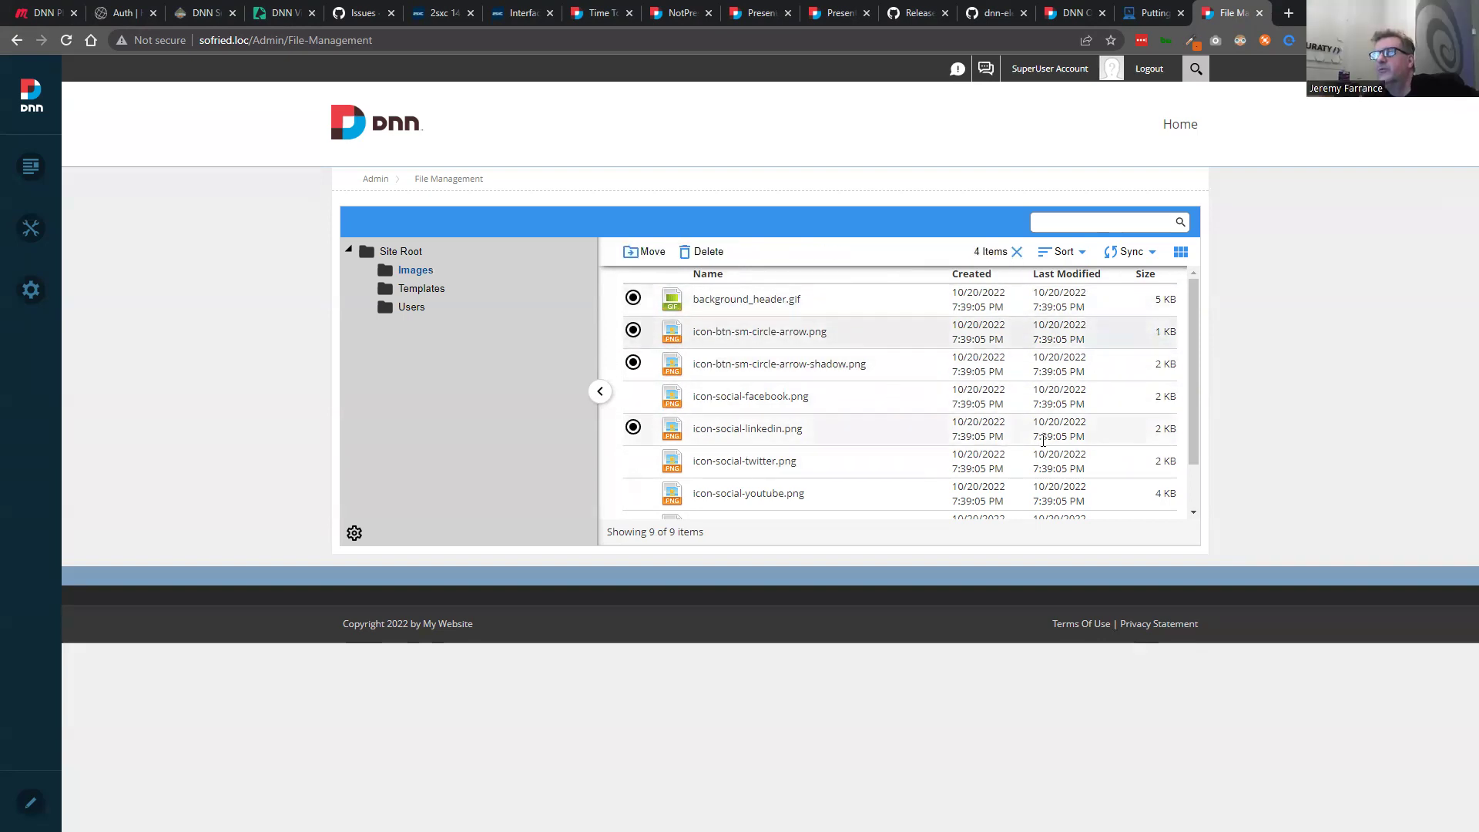
pyautogui.click(726, 492)
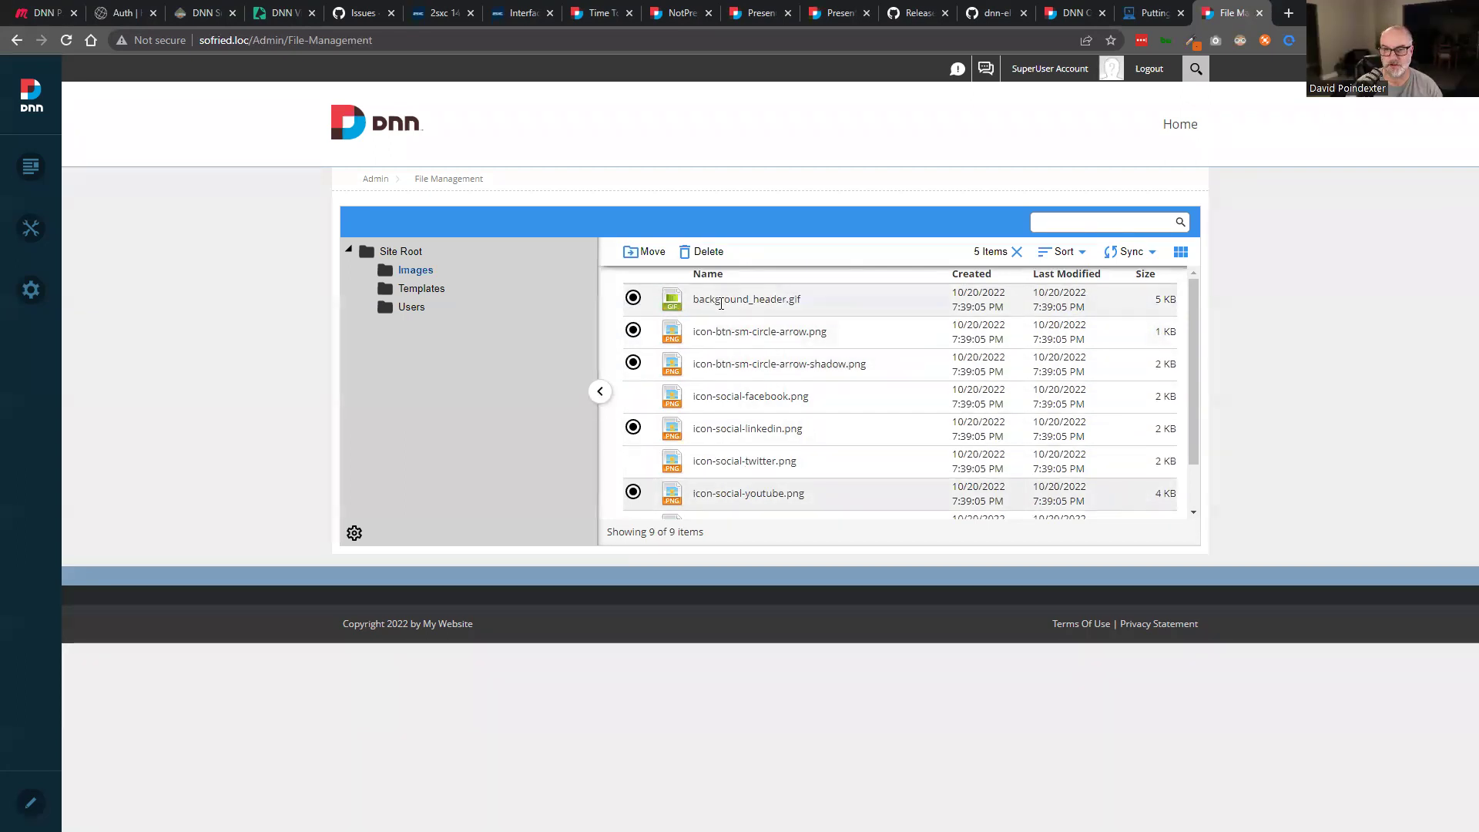
pyautogui.click(879, 302)
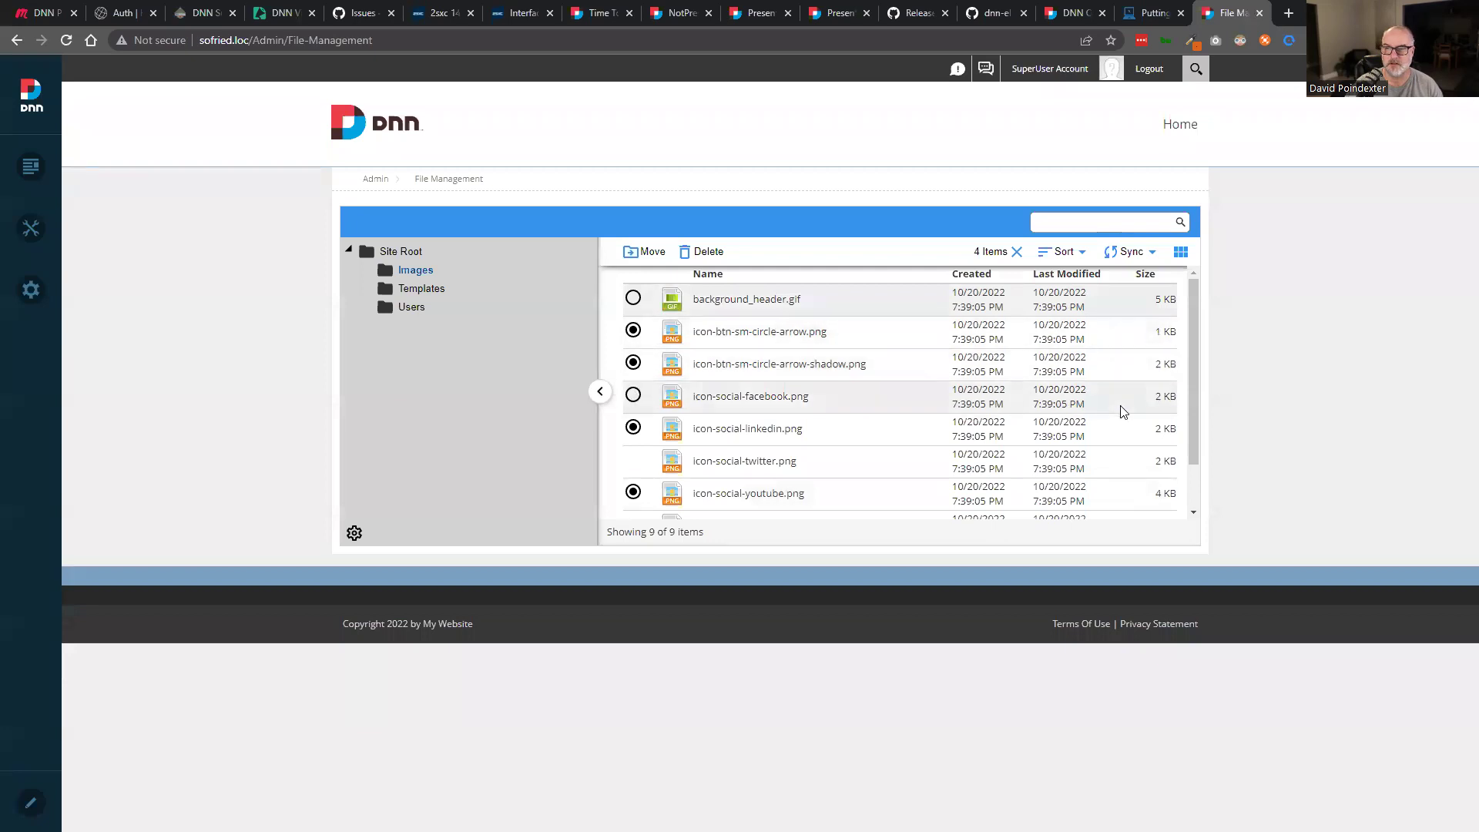
# Toggle the file list's view layout and back, and clear the file selection.
pyautogui.click(1188, 253)
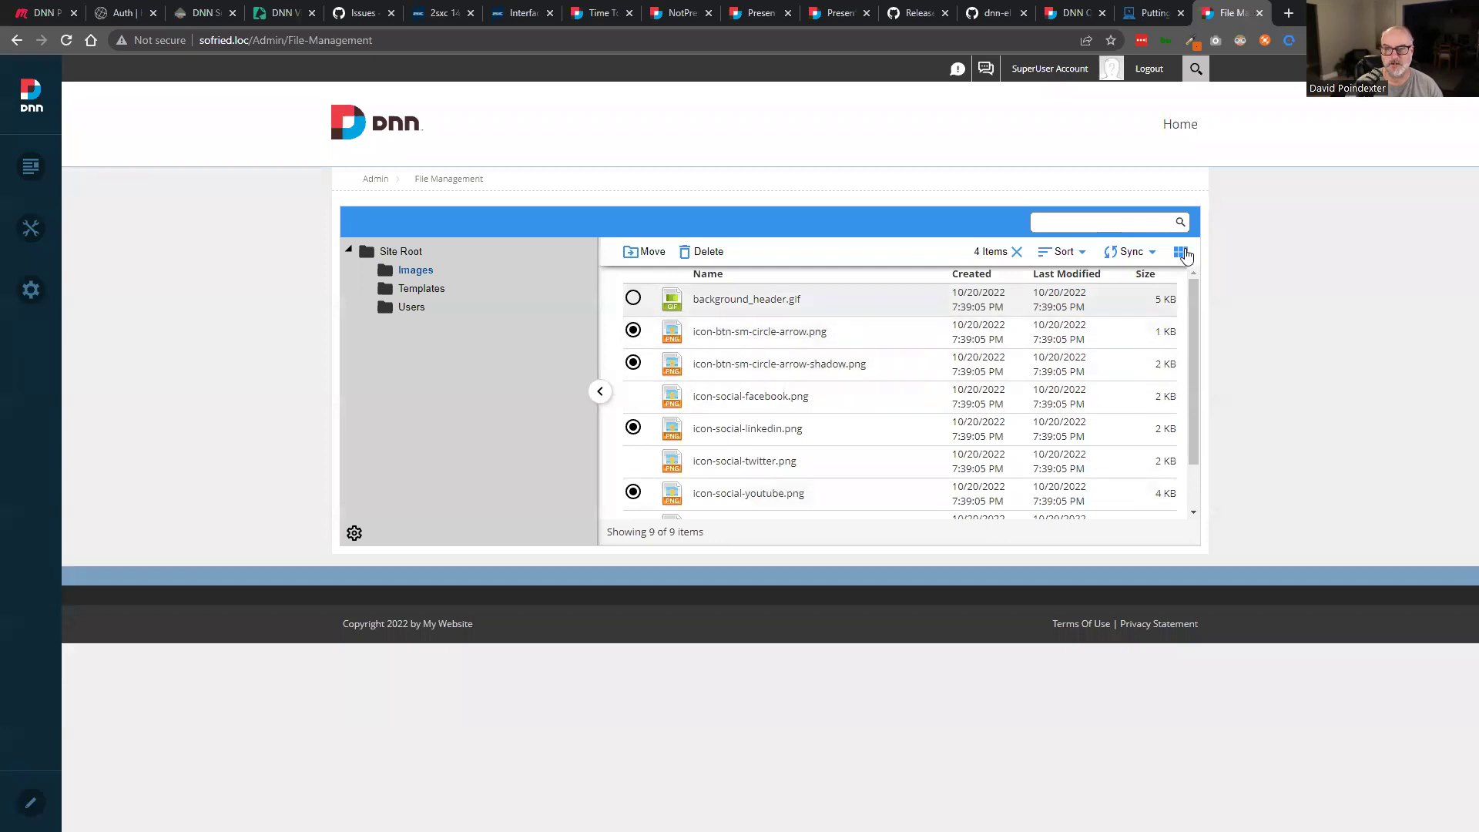
pyautogui.click(1187, 255)
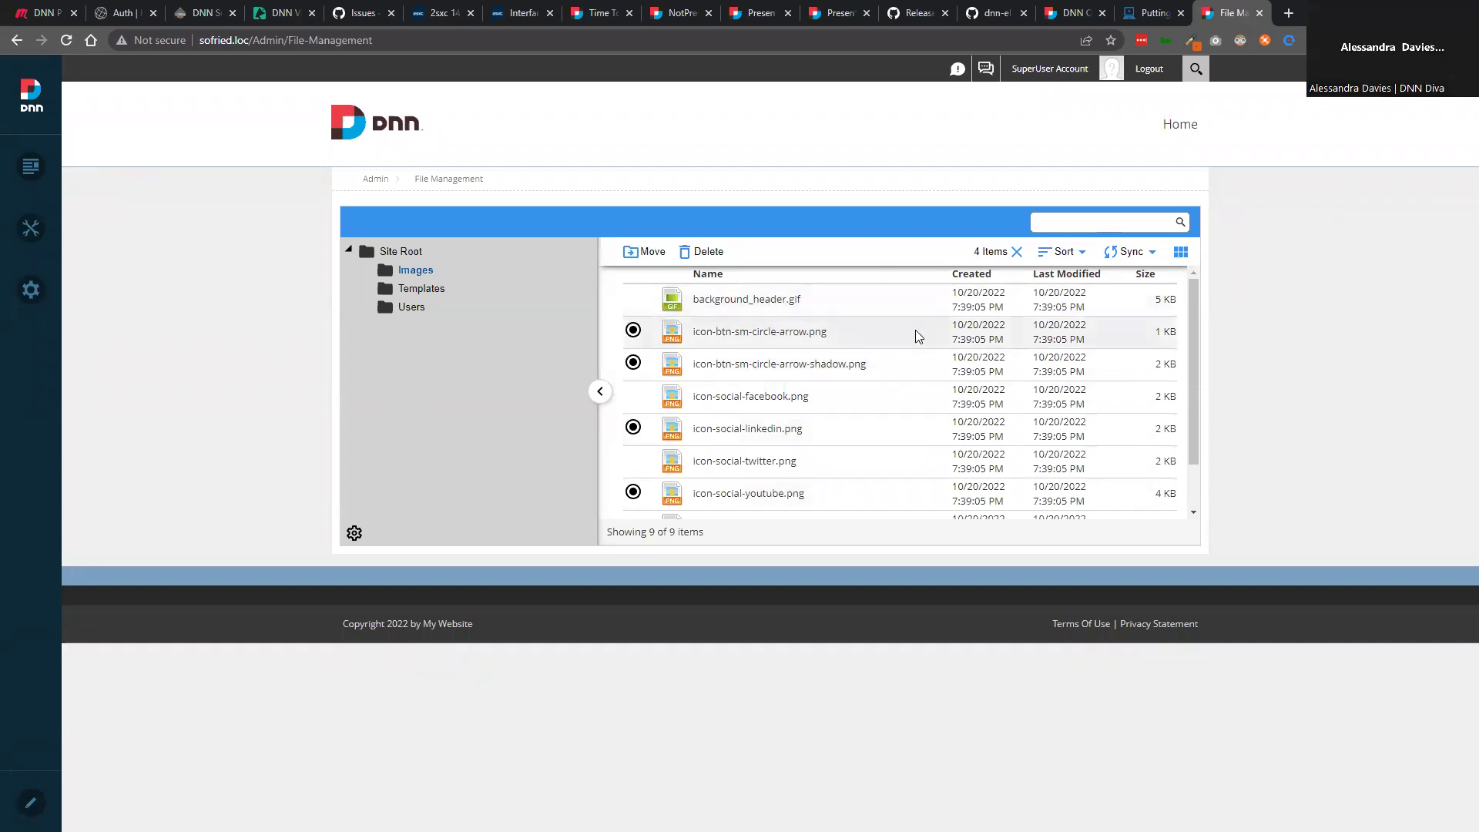
pyautogui.click(1018, 253)
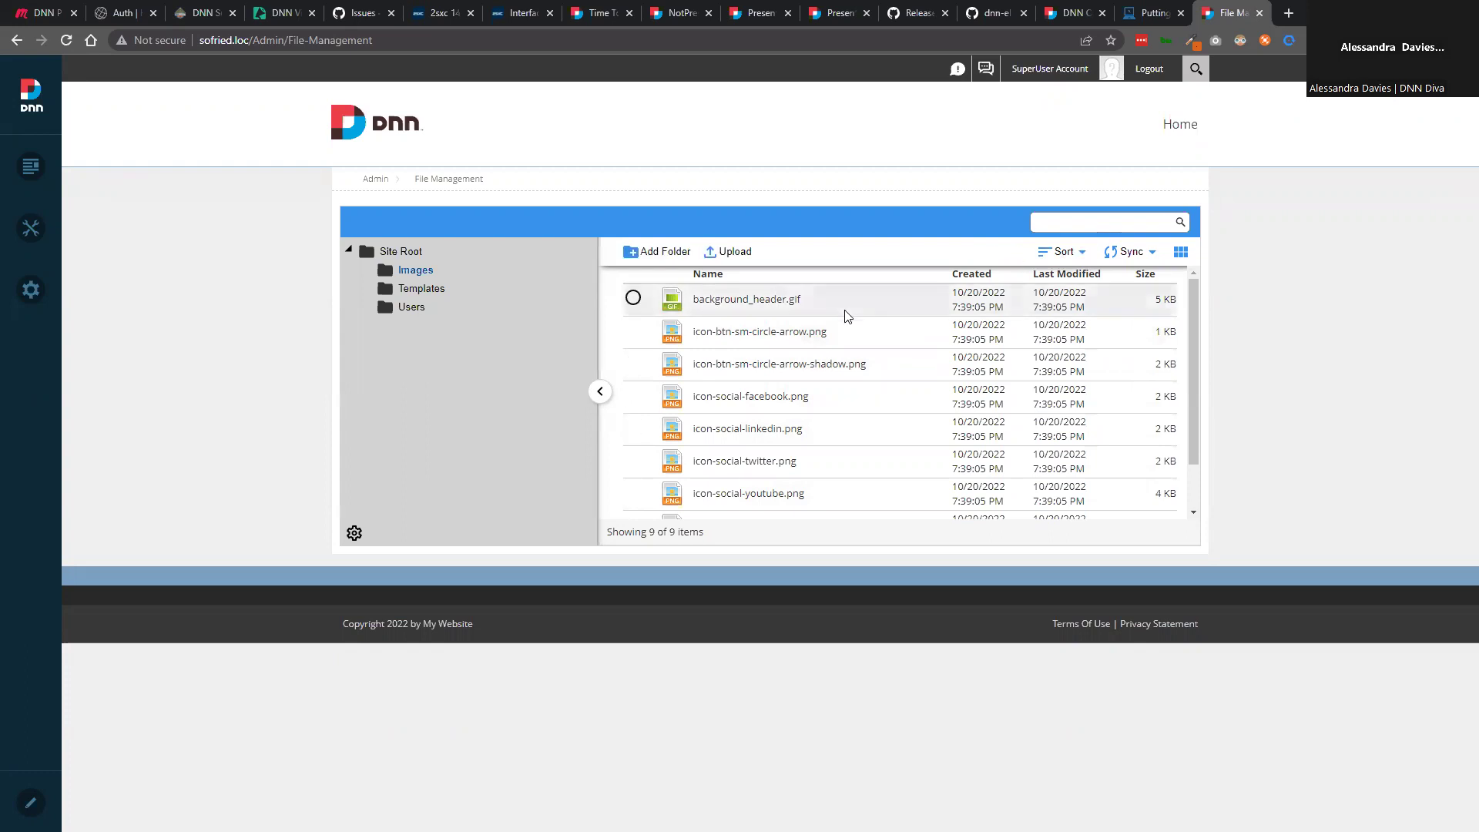
# Move background_header.gif, icon-social-facebook.png and icon-btn-sm-circle-arrow.png from the Images folder to the Site Root.
pyautogui.click(746, 299)
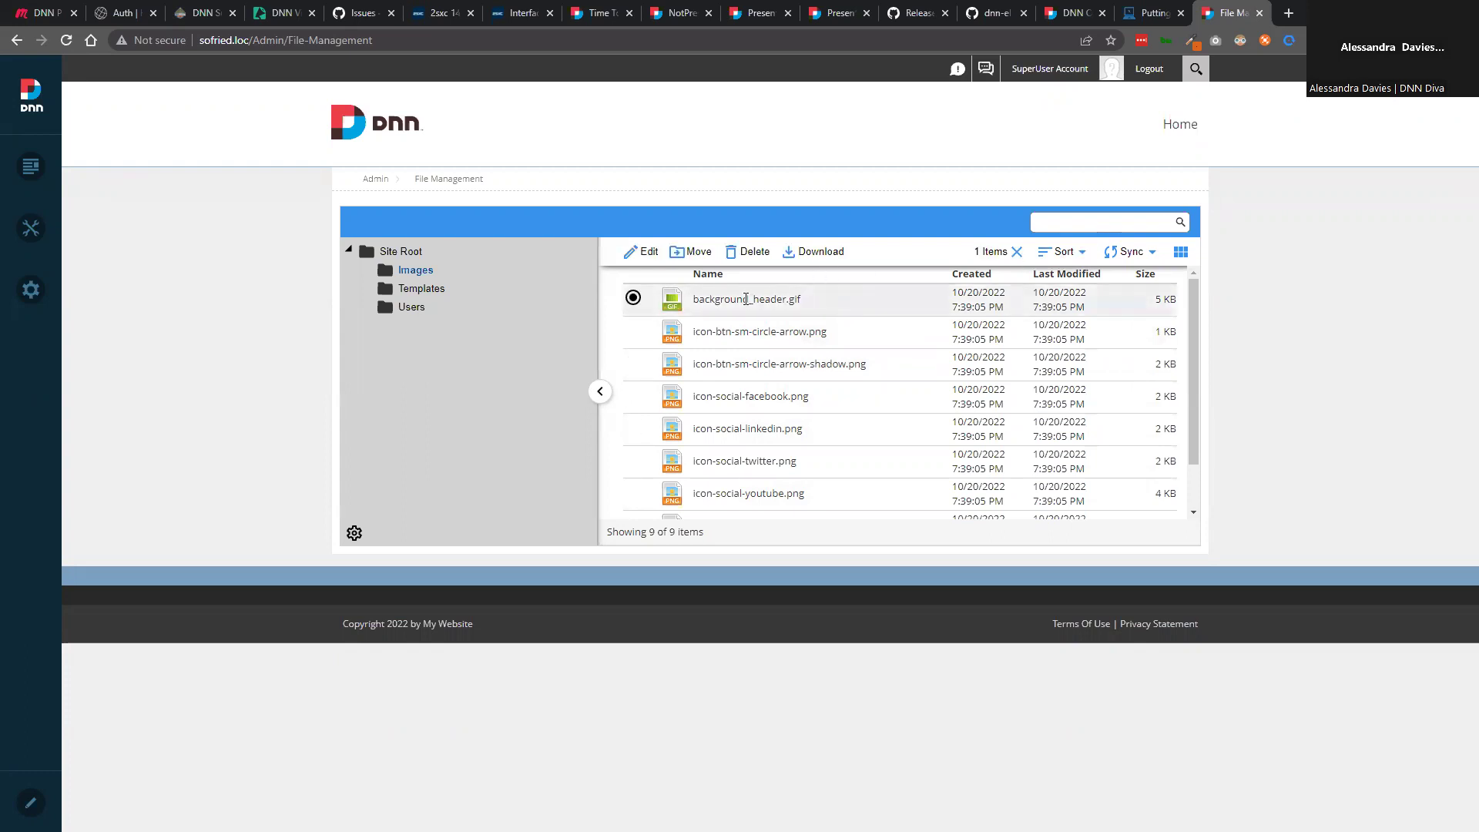
pyautogui.click(739, 396)
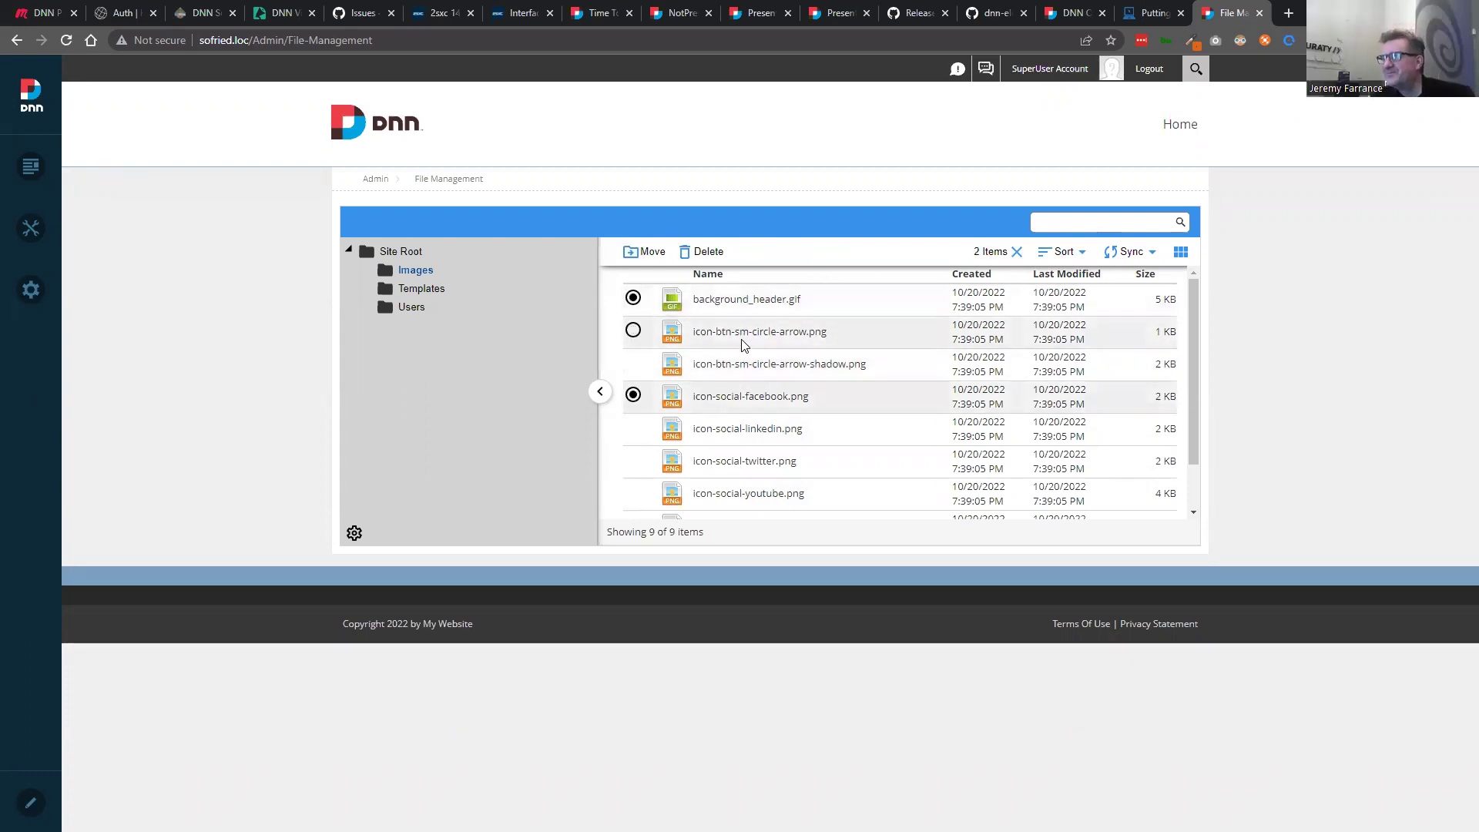
pyautogui.click(651, 334)
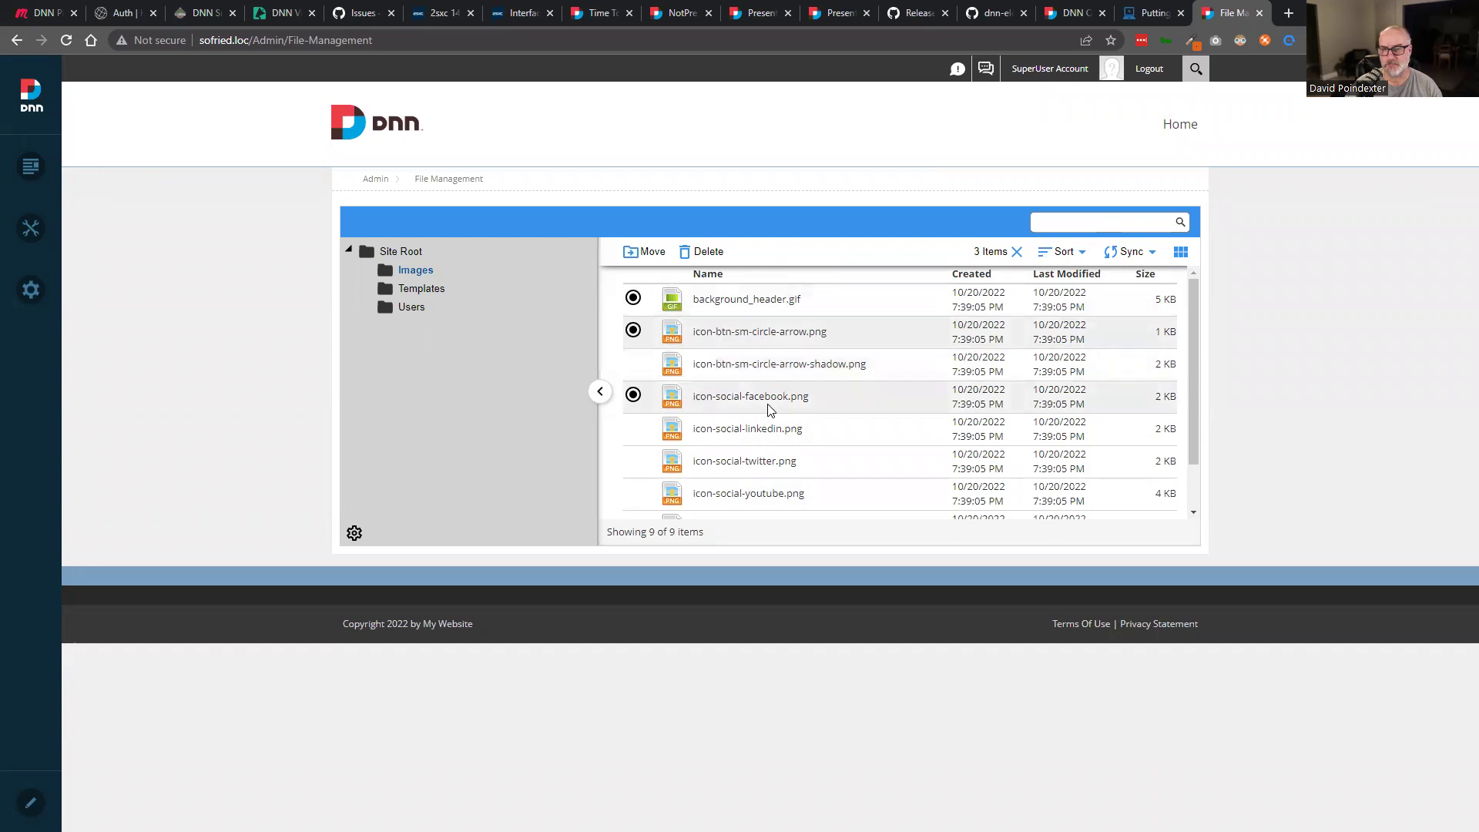
pyautogui.click(646, 254)
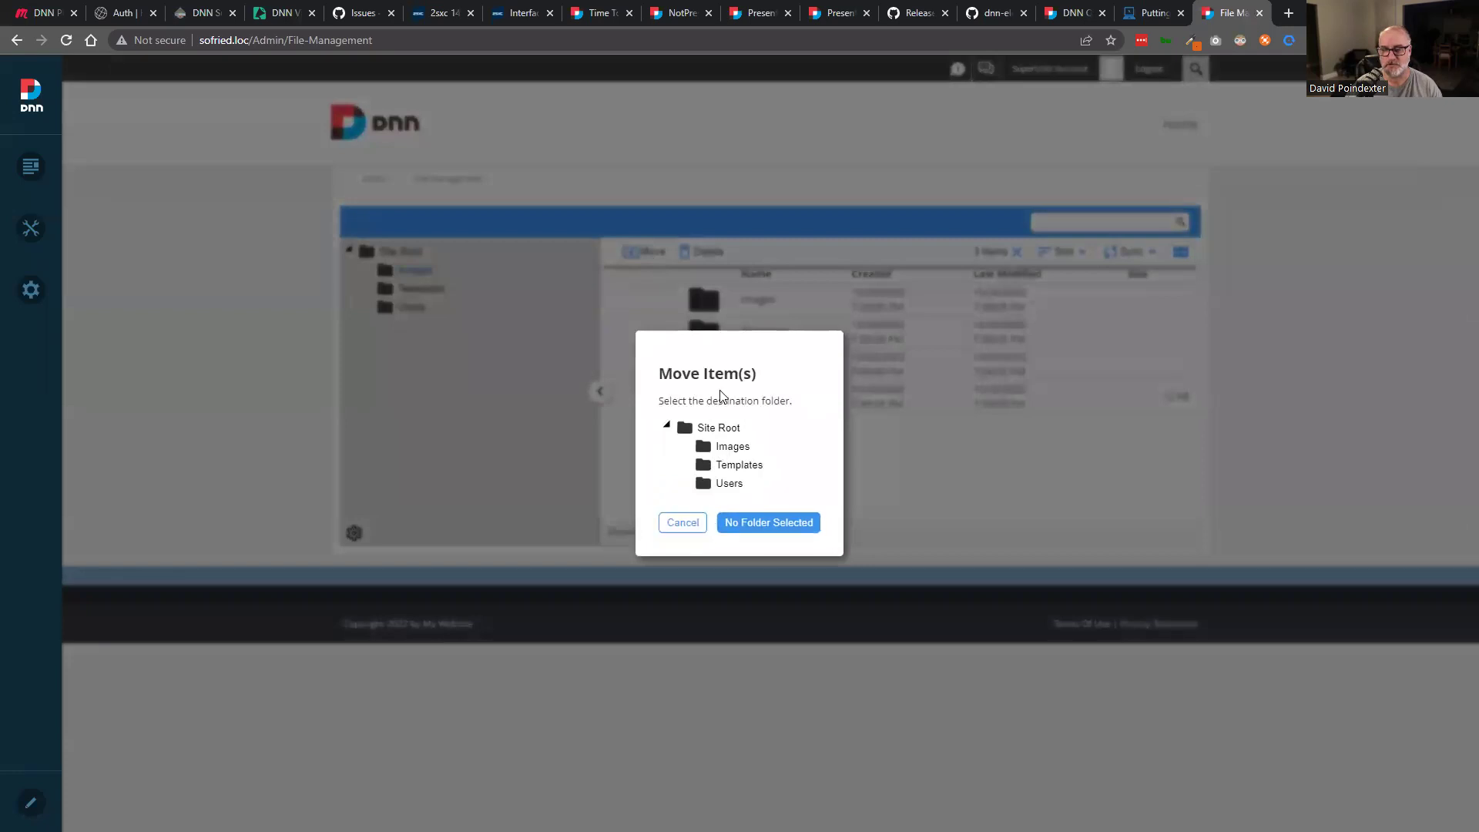
pyautogui.click(724, 428)
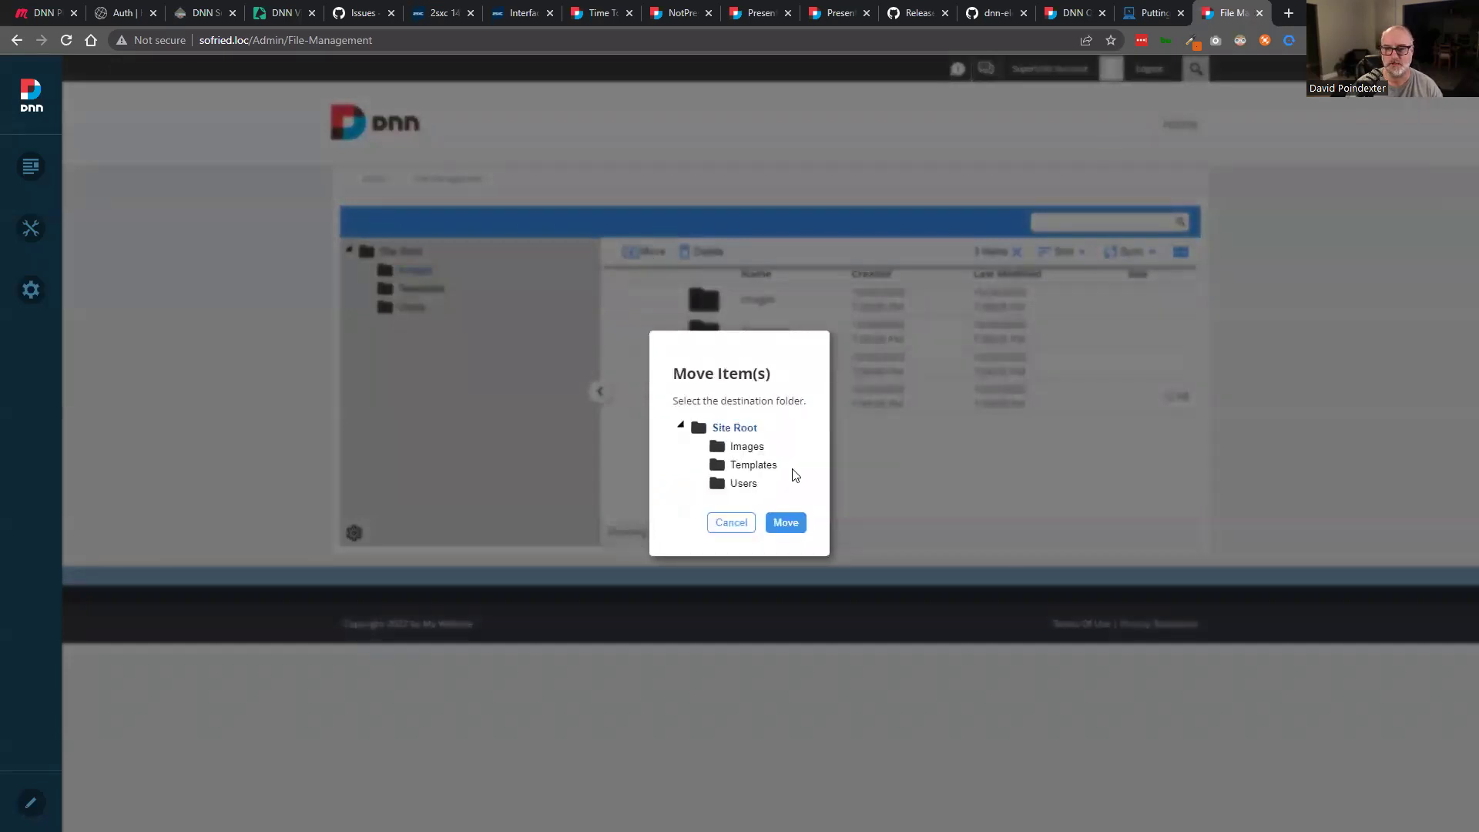
pyautogui.click(786, 523)
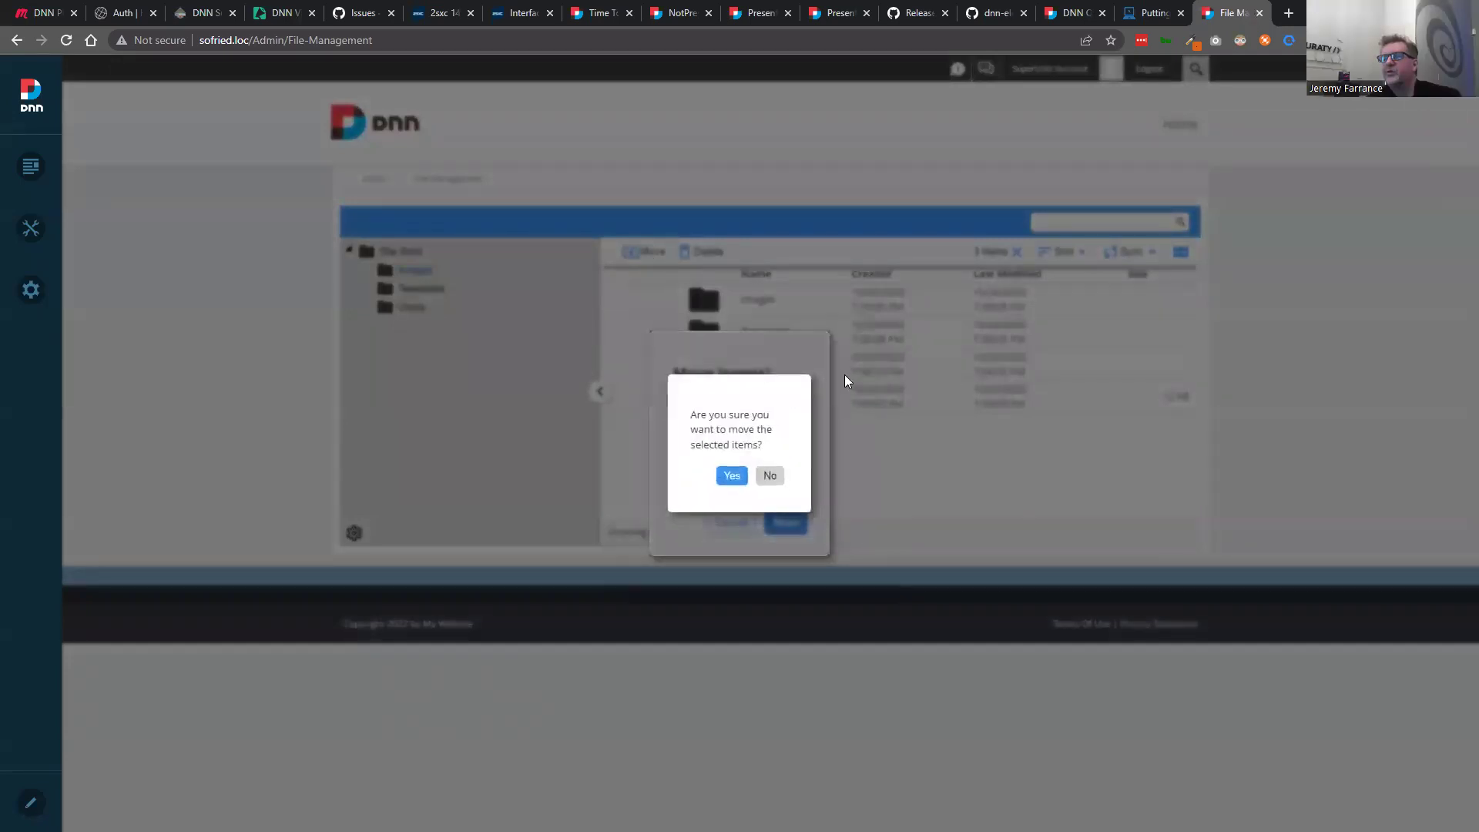
pyautogui.click(745, 475)
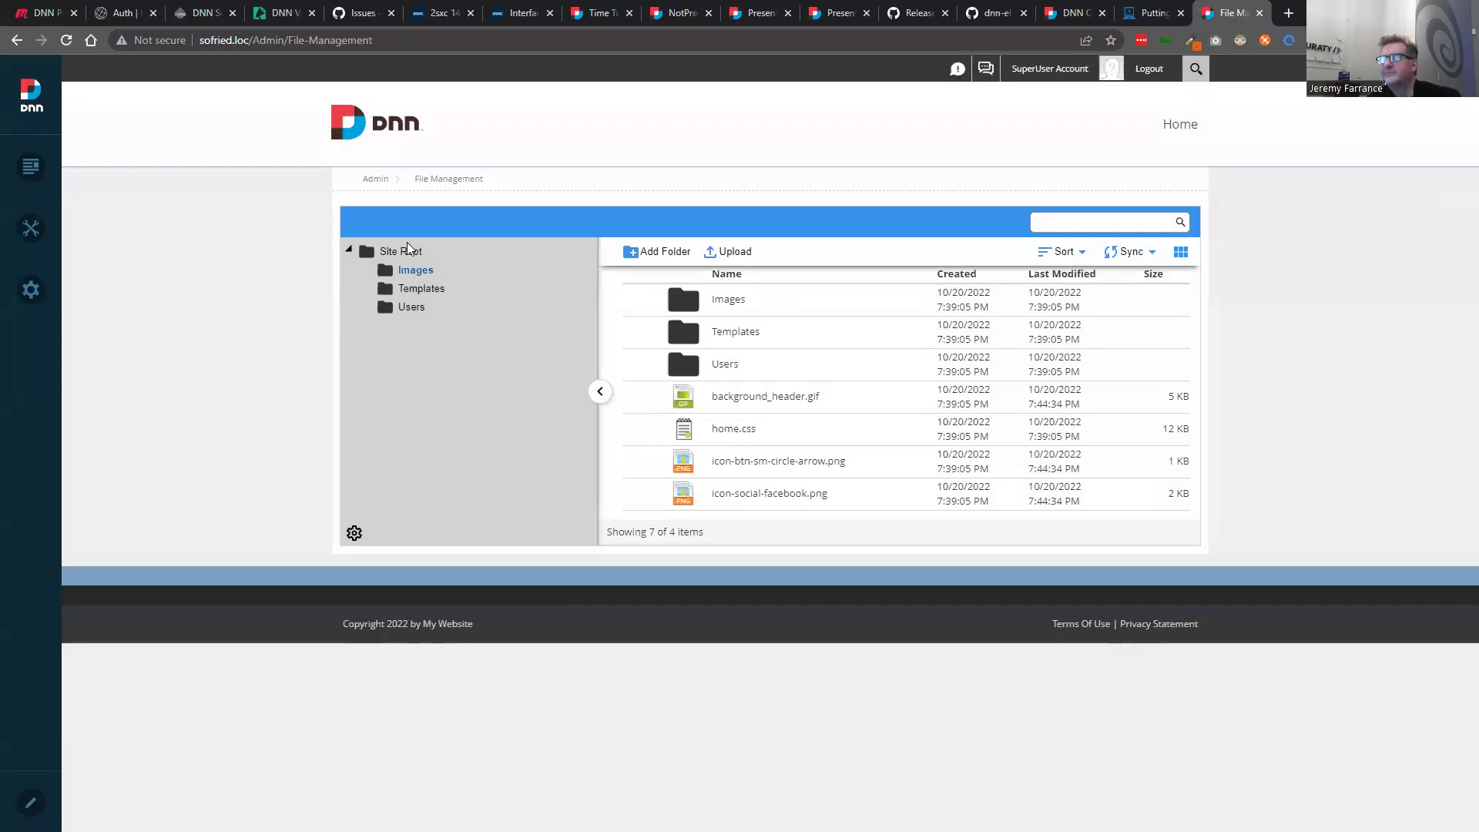
# Move background_header.gif, icon-btn-sm-circle-arrow.png and icon-social-facebook.png from the Site Root back into the Images folder.
pyautogui.click(783, 406)
pyautogui.click(784, 472)
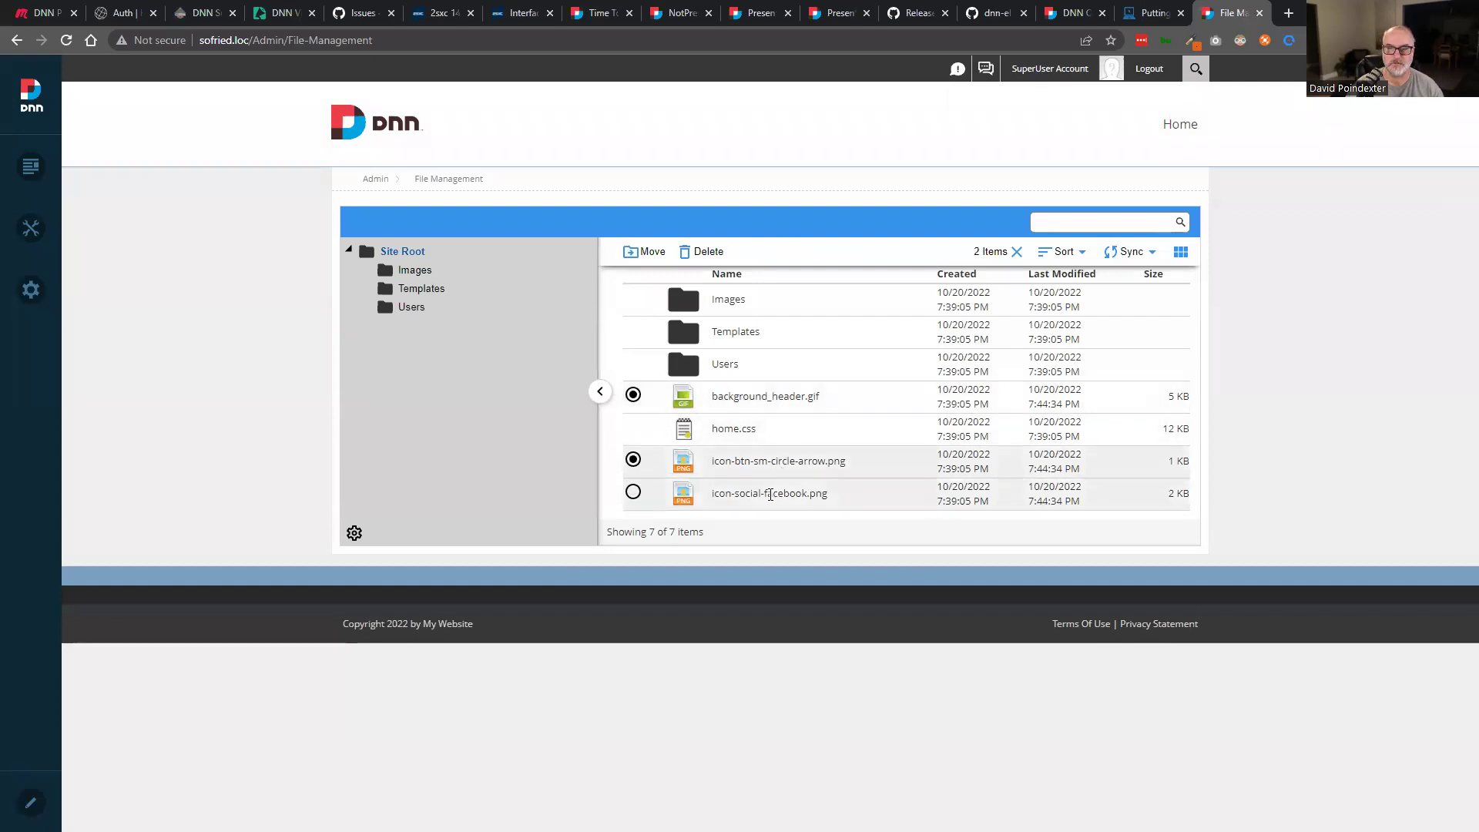
pyautogui.click(771, 494)
pyautogui.click(656, 252)
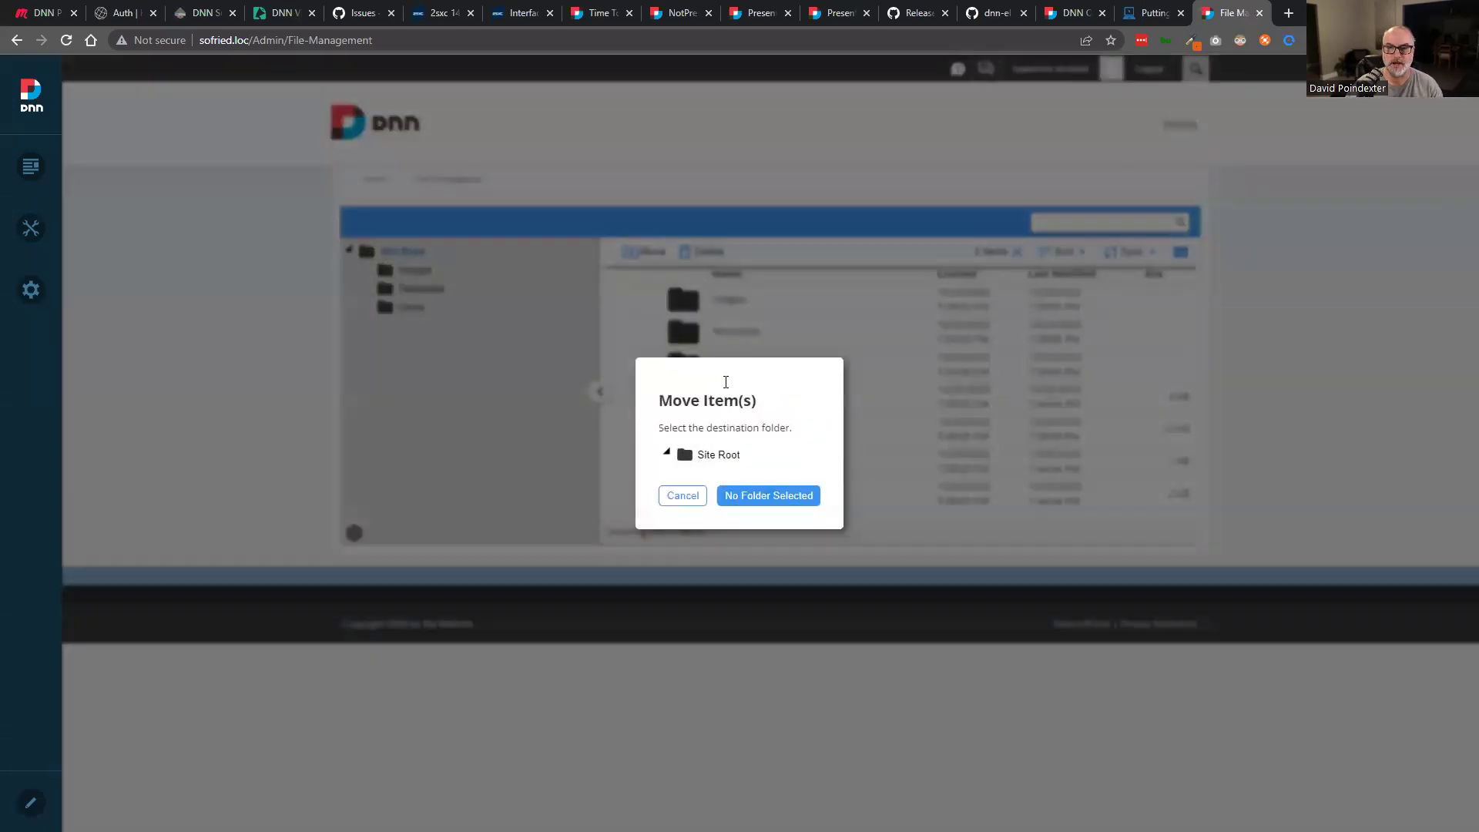
pyautogui.click(741, 446)
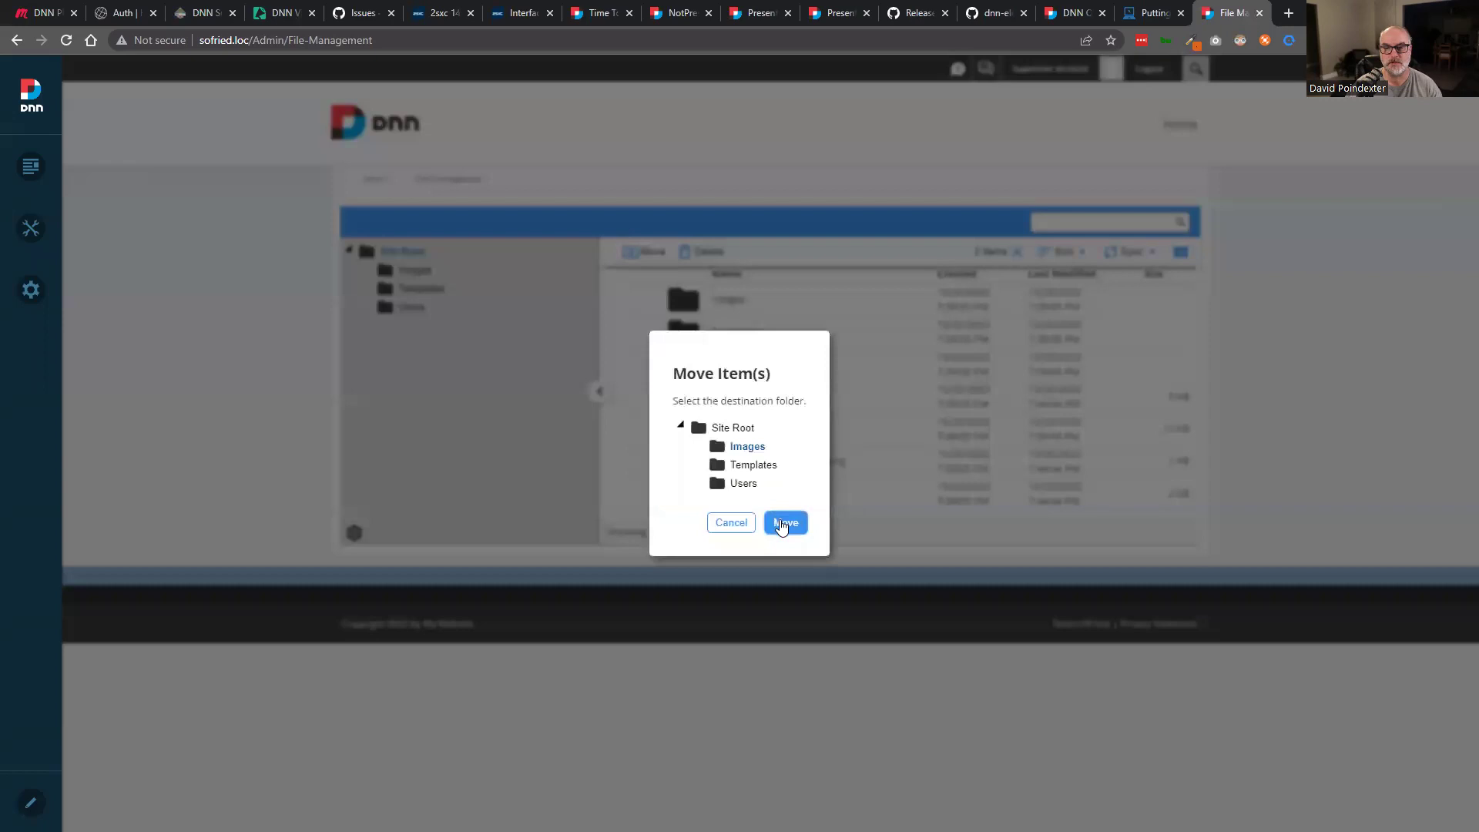
pyautogui.click(784, 522)
pyautogui.click(731, 478)
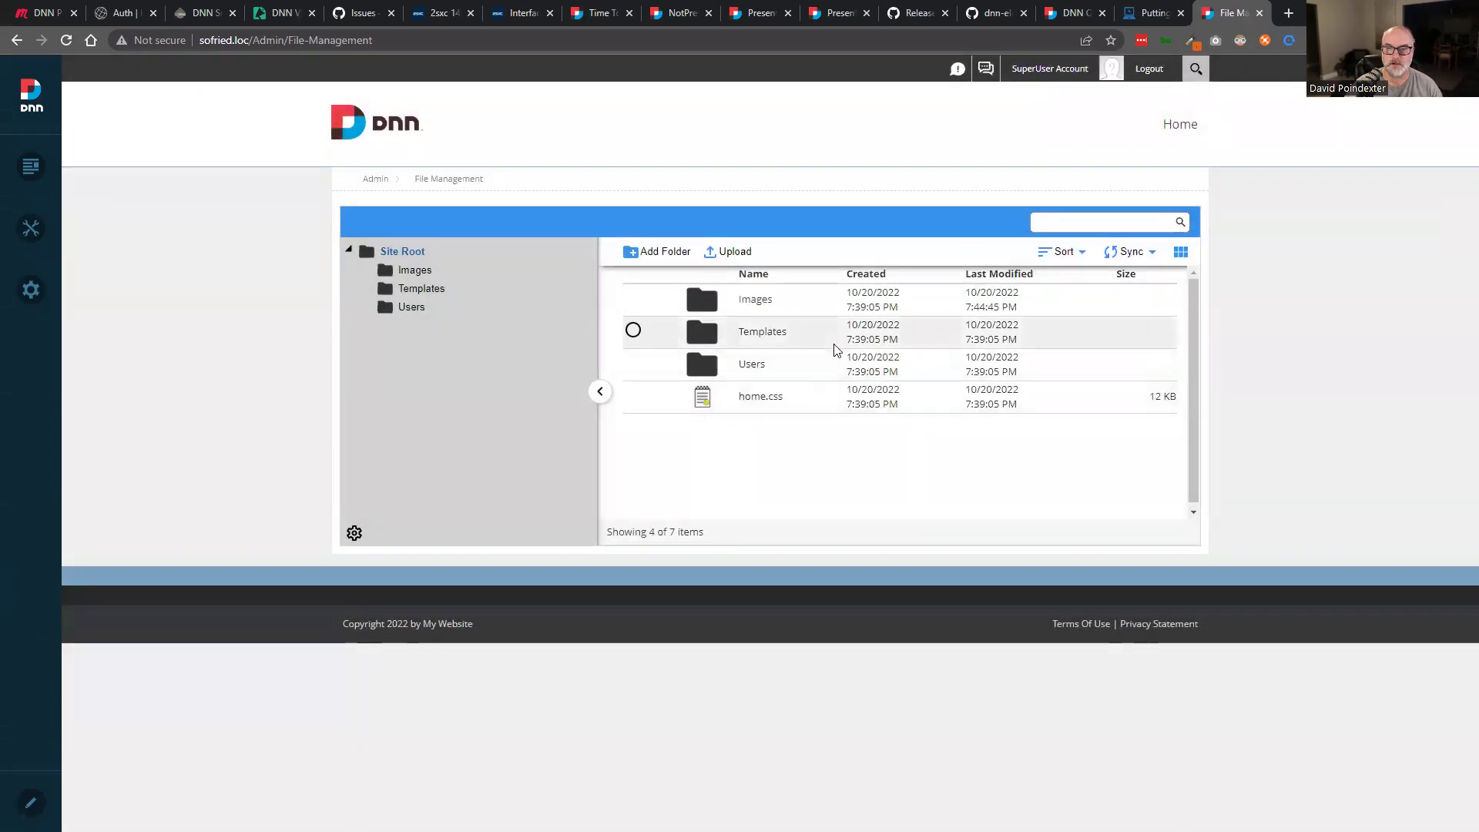
# Select the Images folder in the Site Root and browse the contents of Users, Images and the Site Root.
pyautogui.click(749, 299)
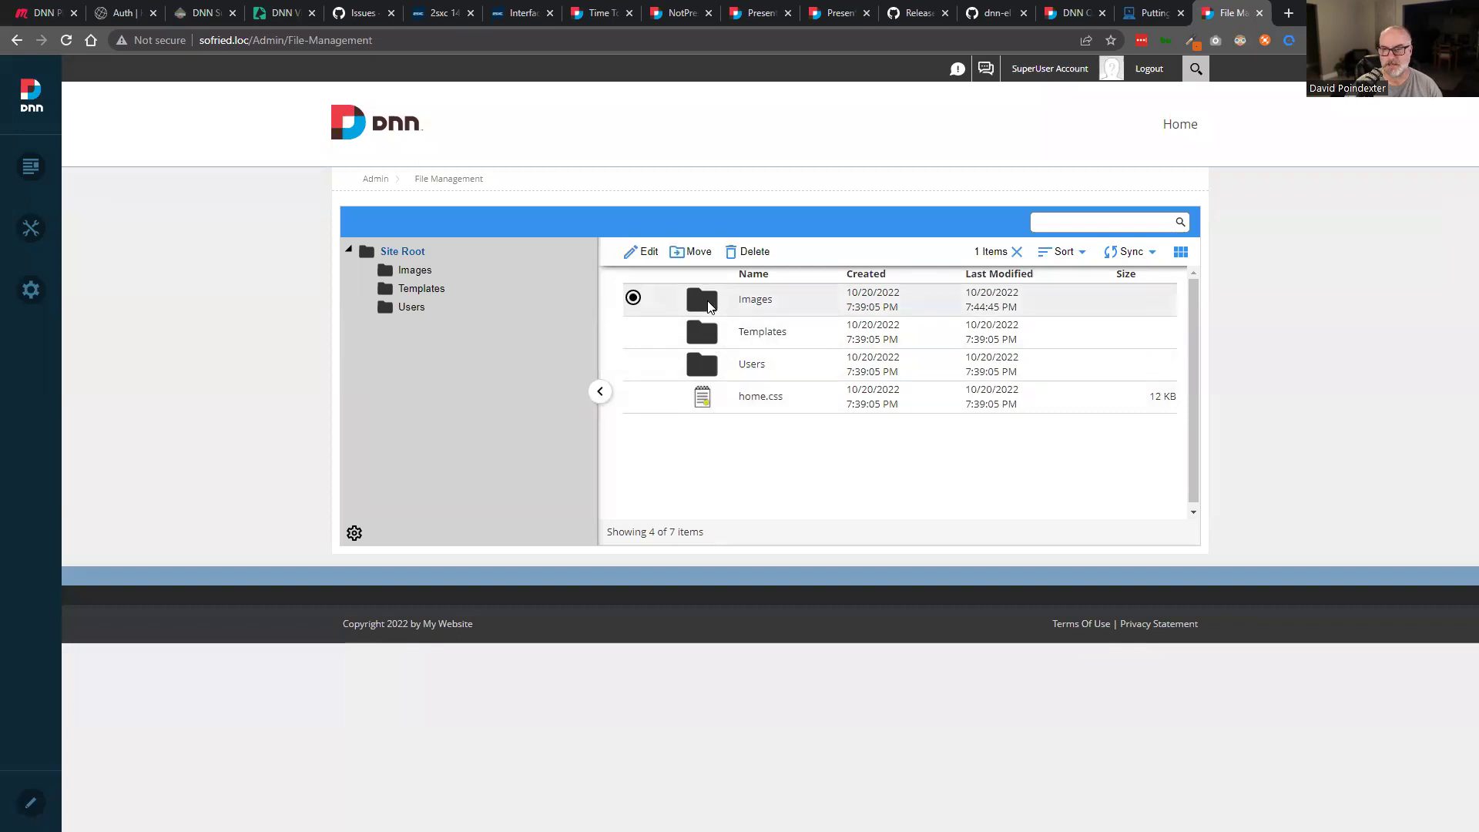
pyautogui.rightClick(708, 305)
pyautogui.click(402, 308)
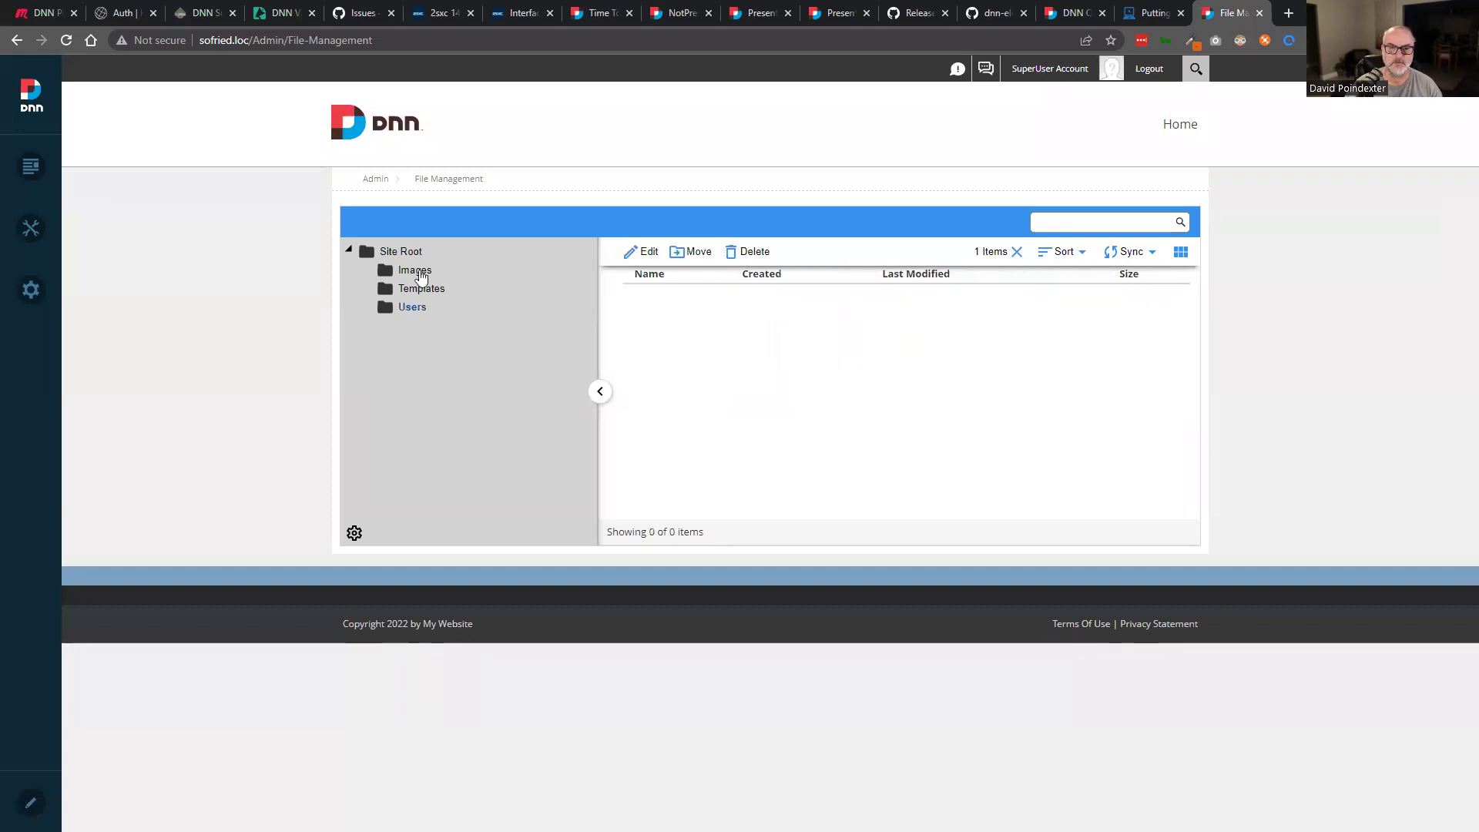
pyautogui.click(420, 276)
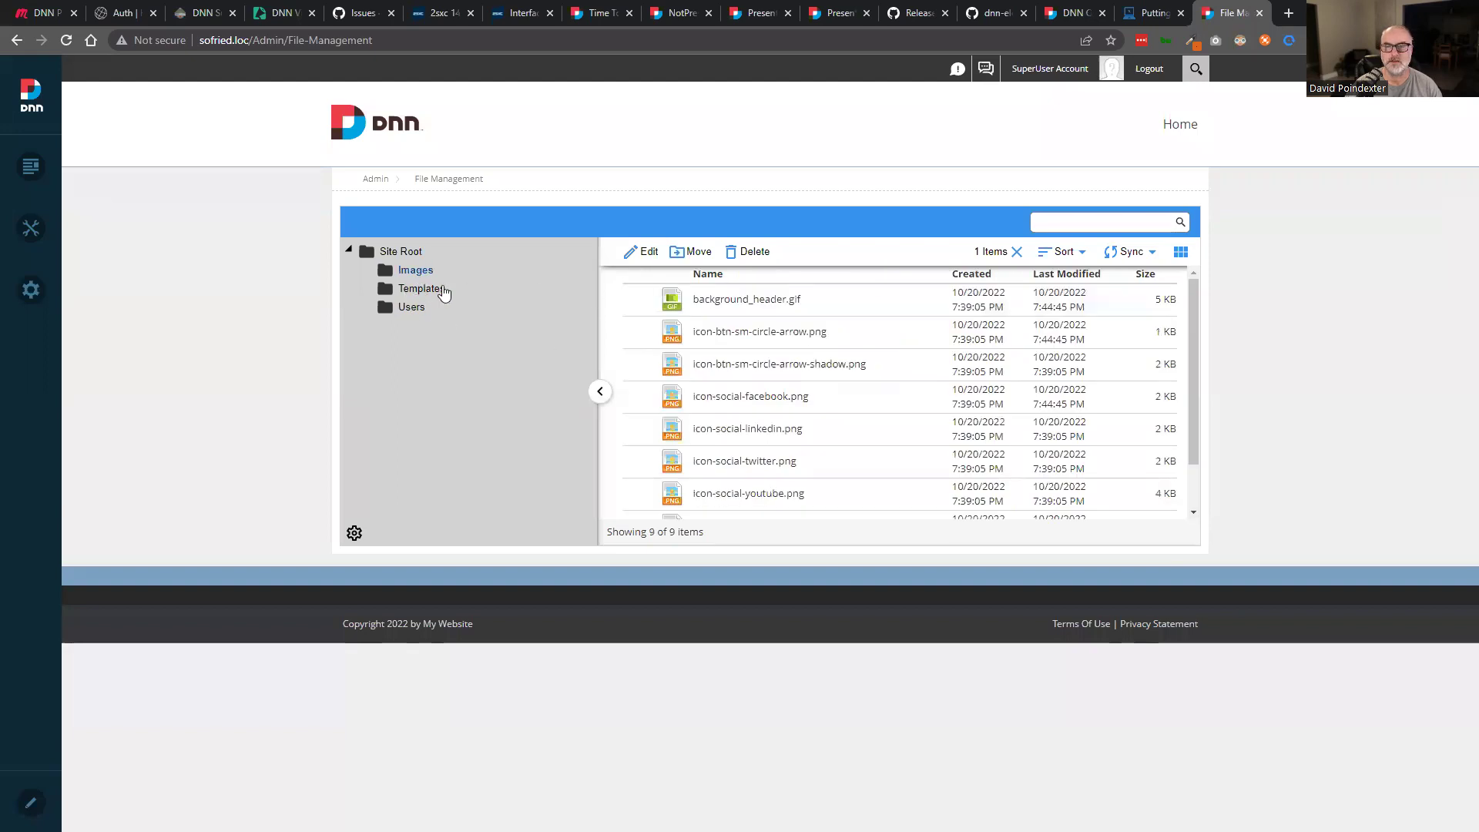
pyautogui.click(402, 256)
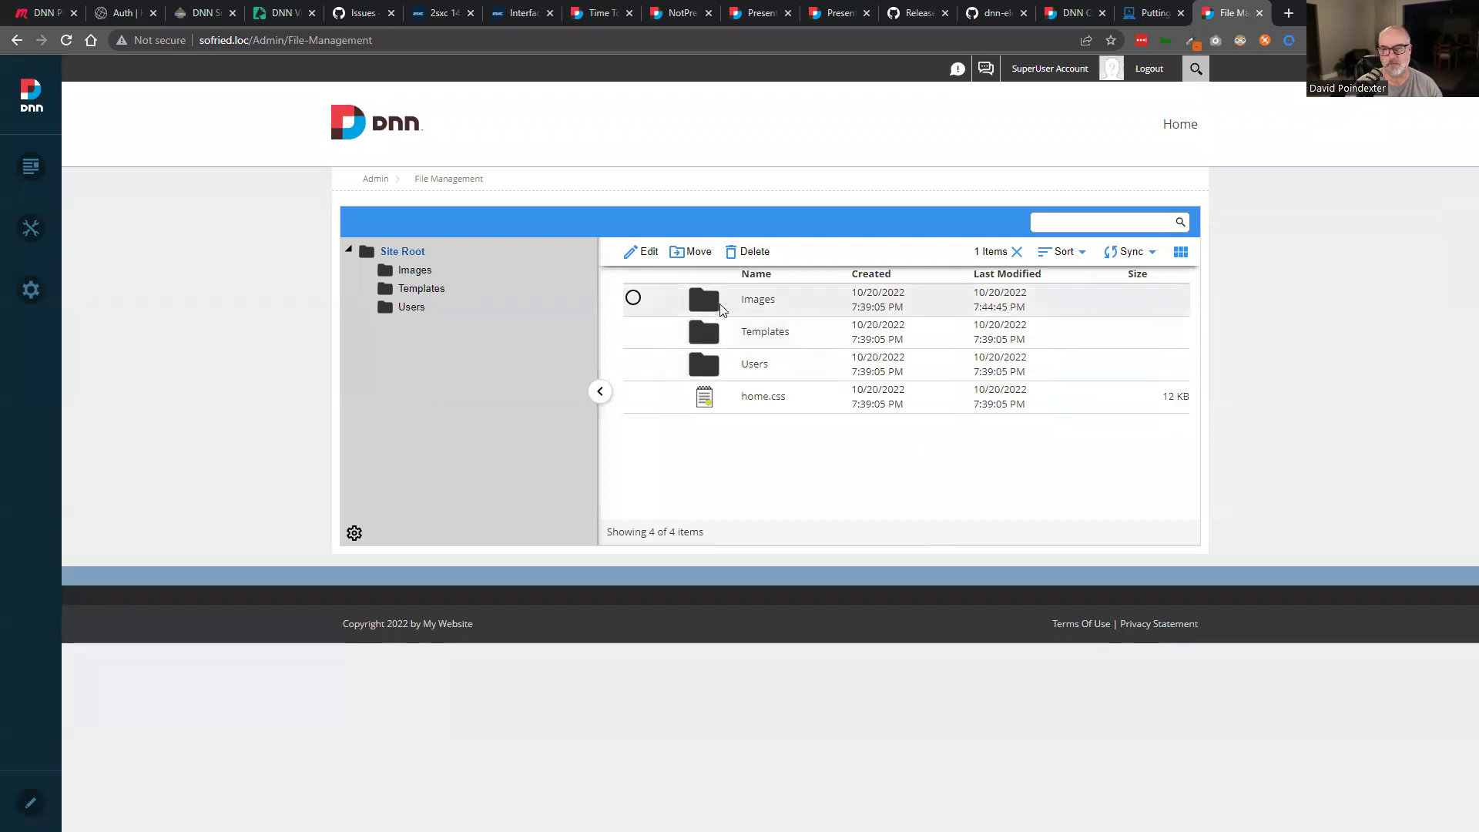
# Select the Images folder again and check the selection while switching to its contents and back to the Site Root.
pyautogui.click(633, 298)
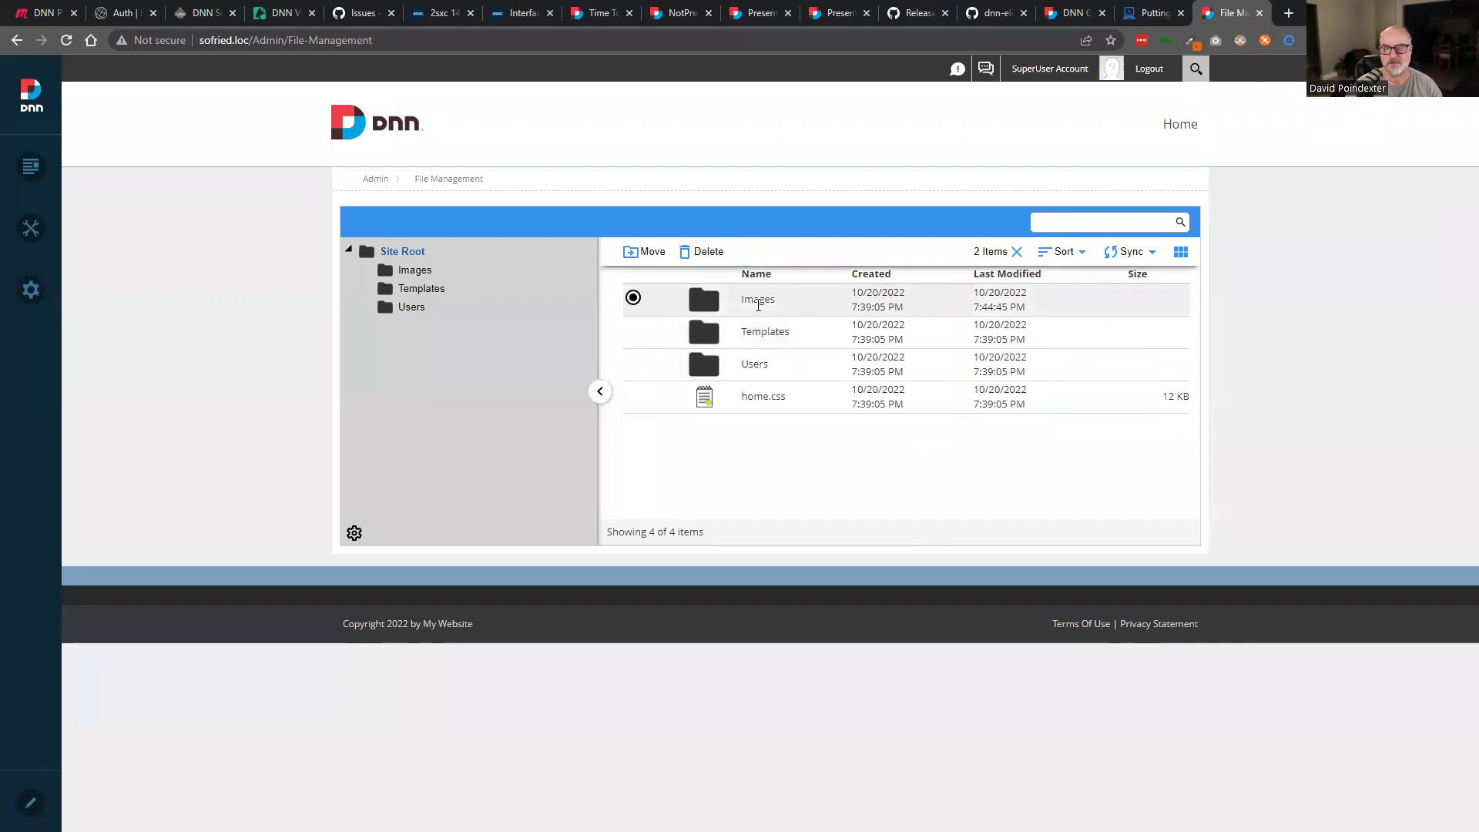
pyautogui.click(409, 272)
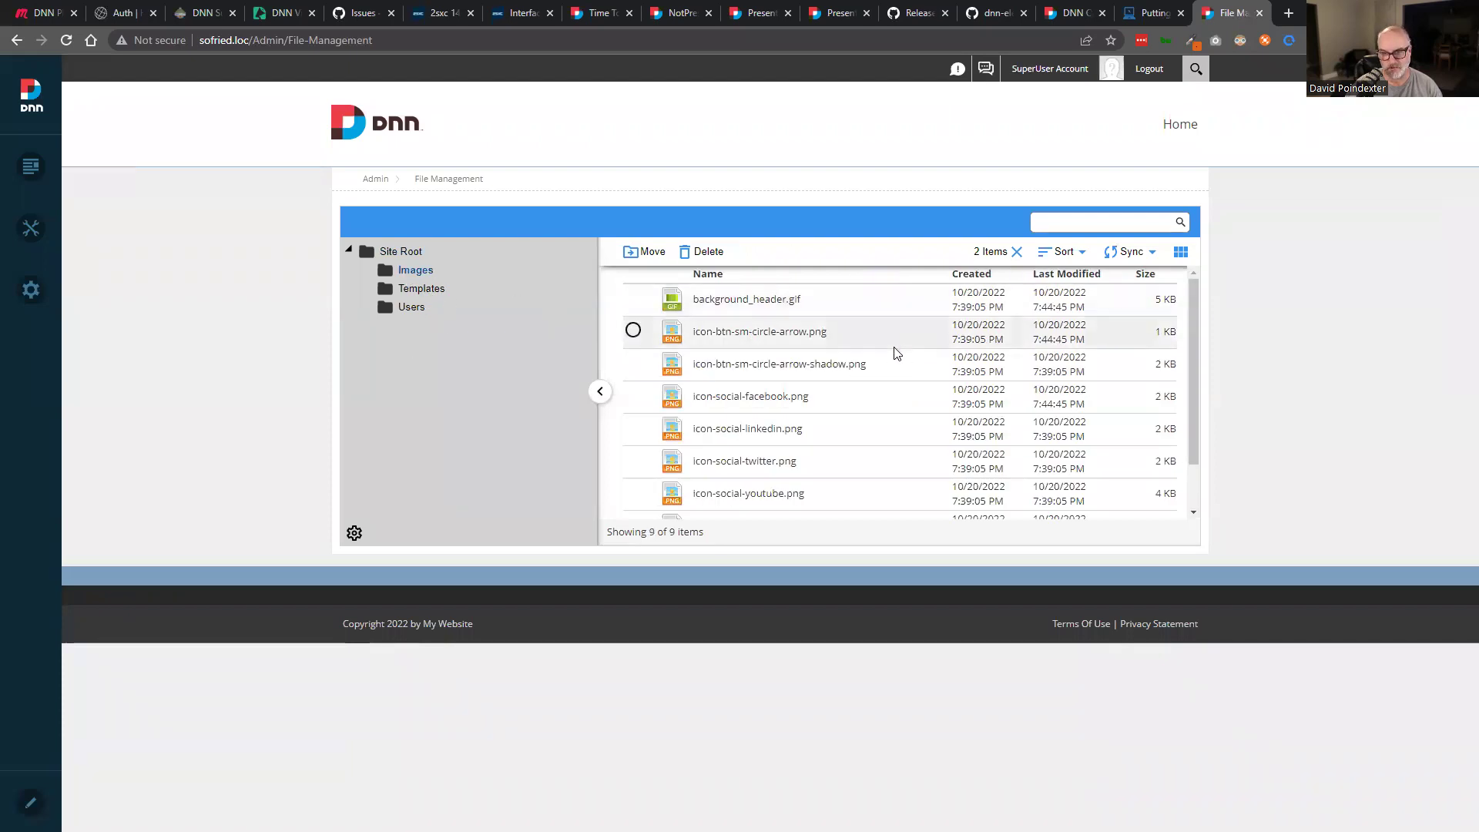
pyautogui.click(389, 253)
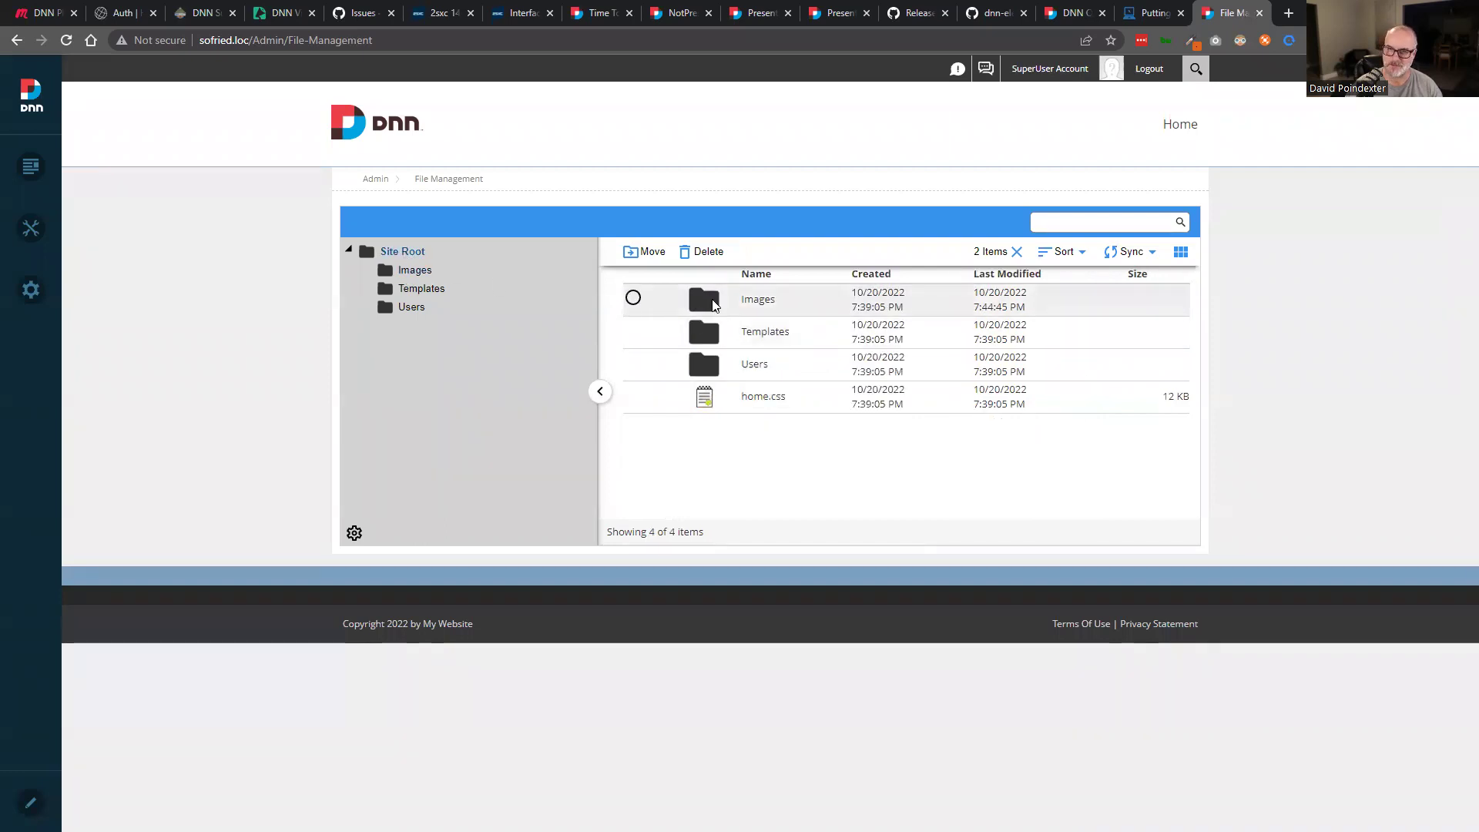
# Select the Images and Templates folders in the Site Root and deselect both again.
pyautogui.click(679, 332)
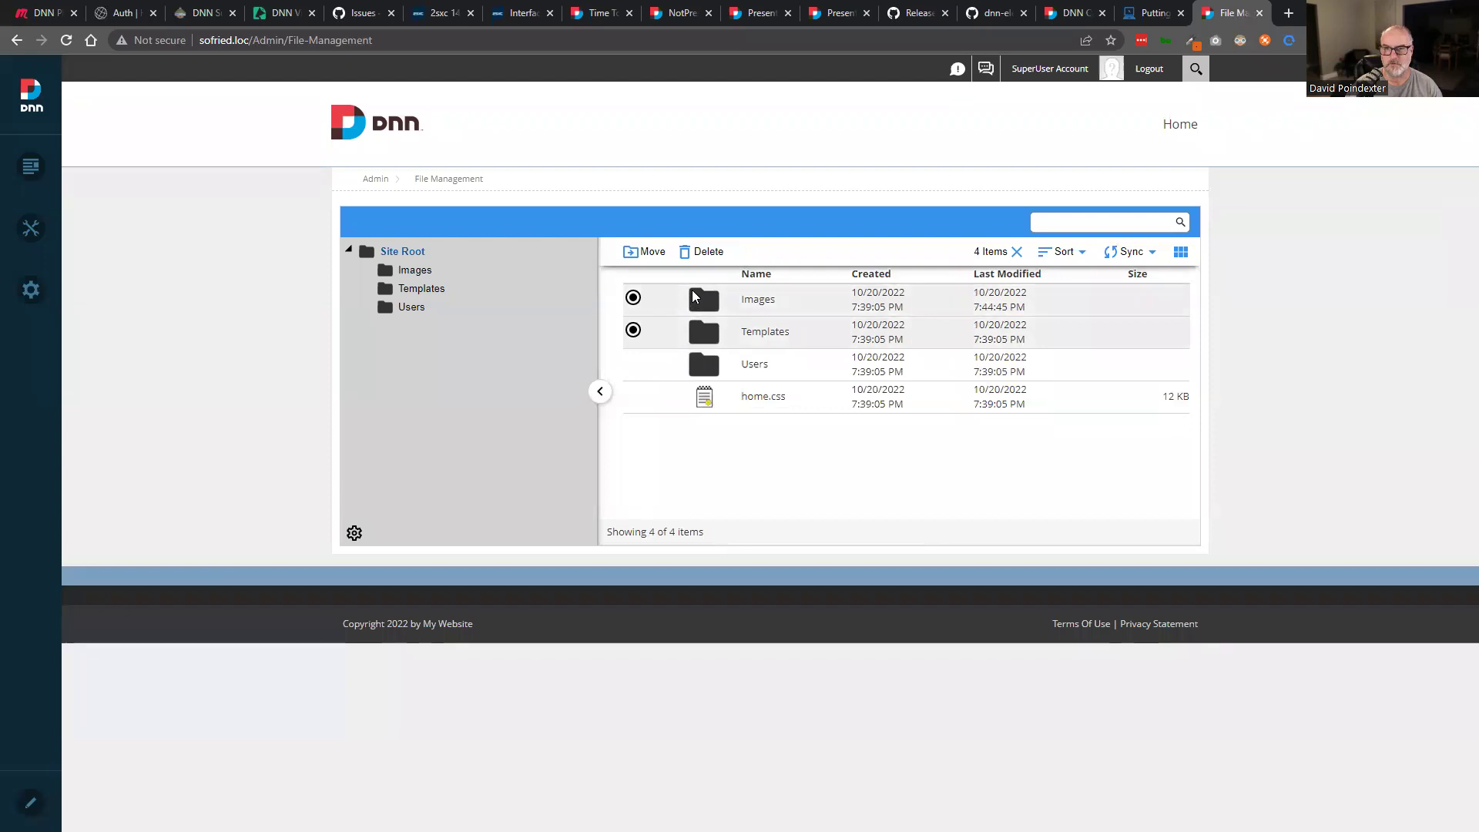
pyautogui.click(696, 295)
pyautogui.click(689, 327)
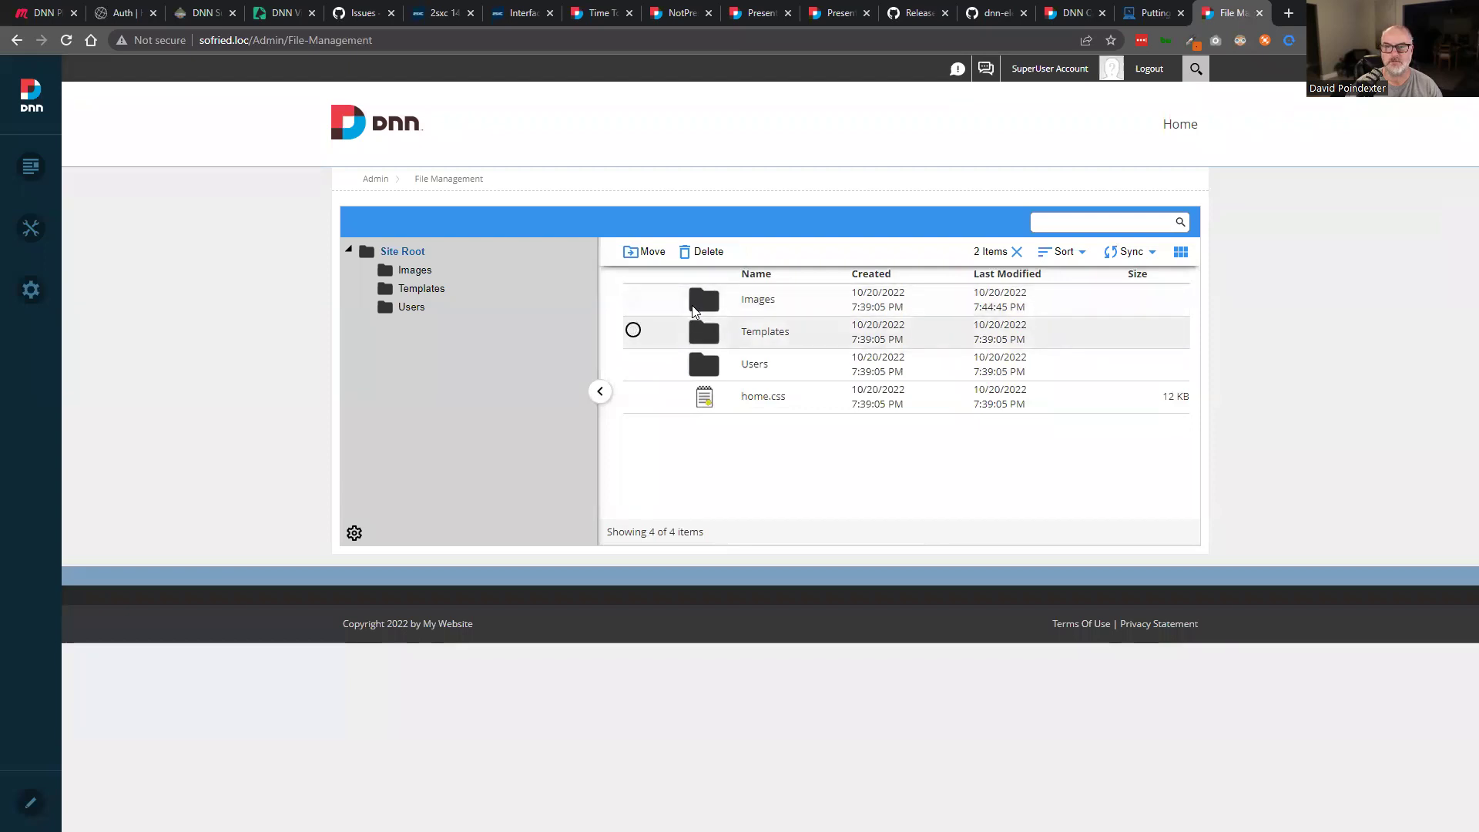
# Open the Images folder in the Site Root for editing and review its General details and role permissions.
pyautogui.click(721, 300)
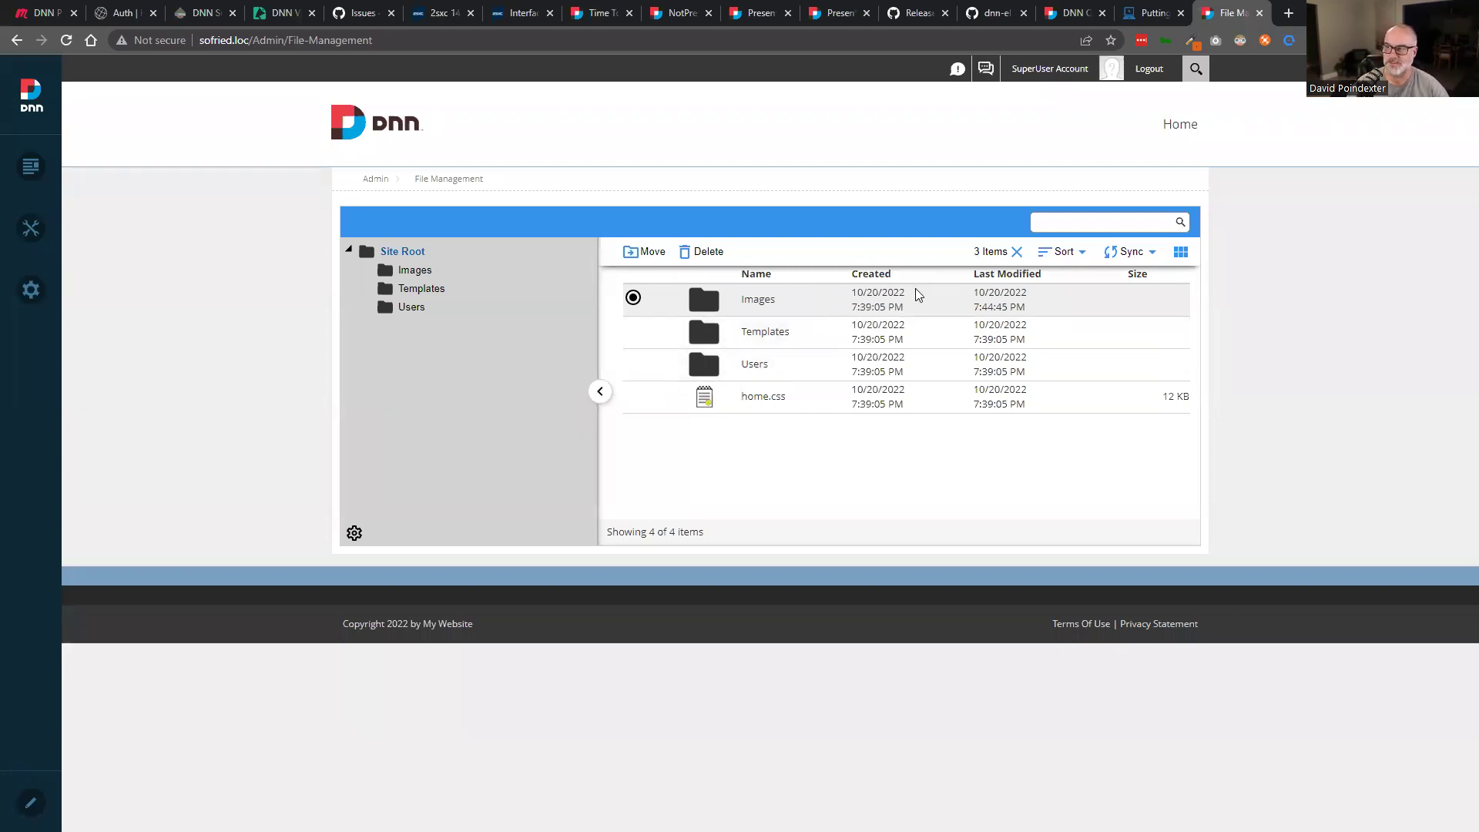
pyautogui.rightClick(735, 307)
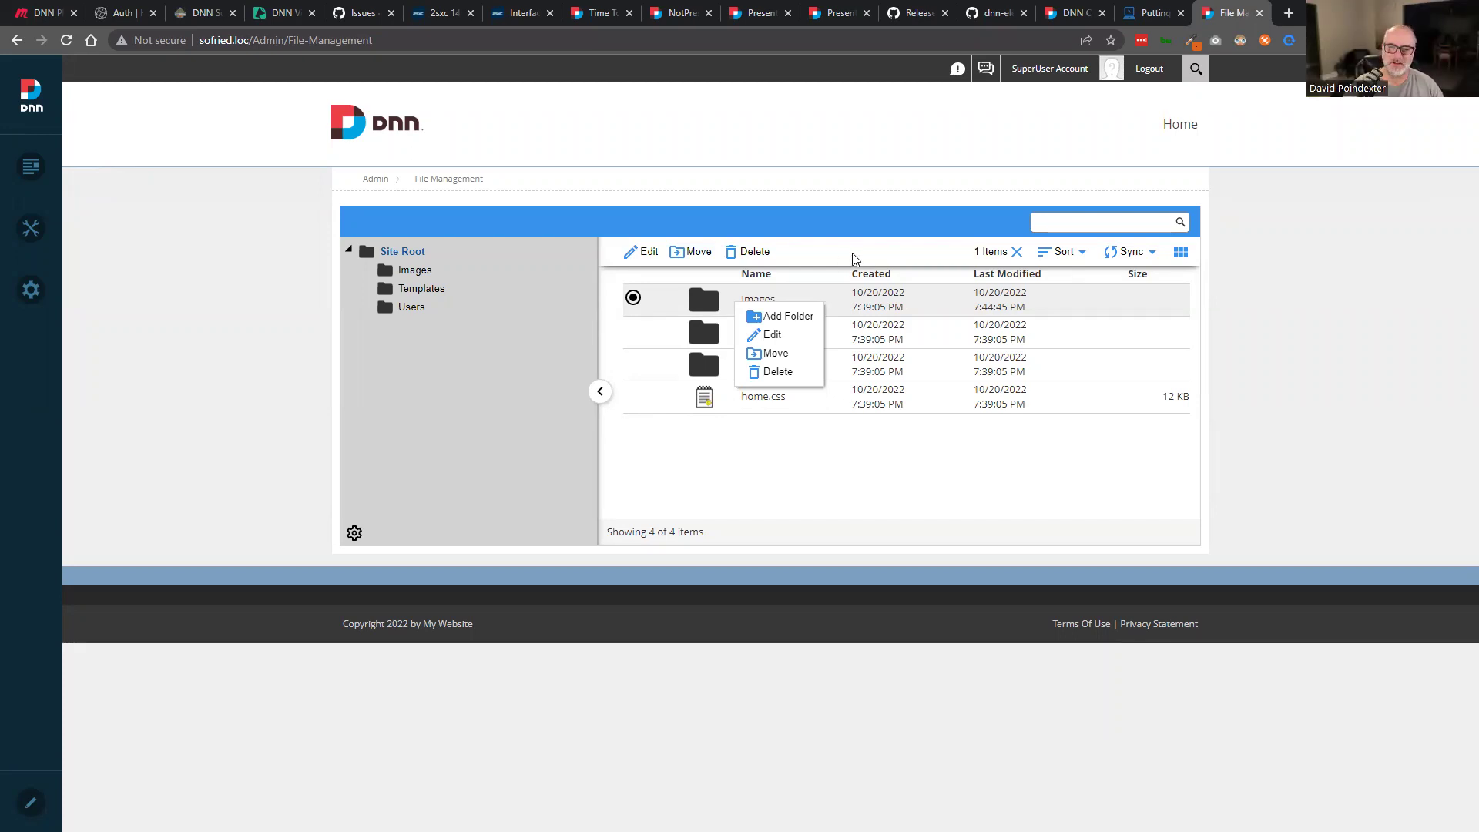
pyautogui.click(773, 335)
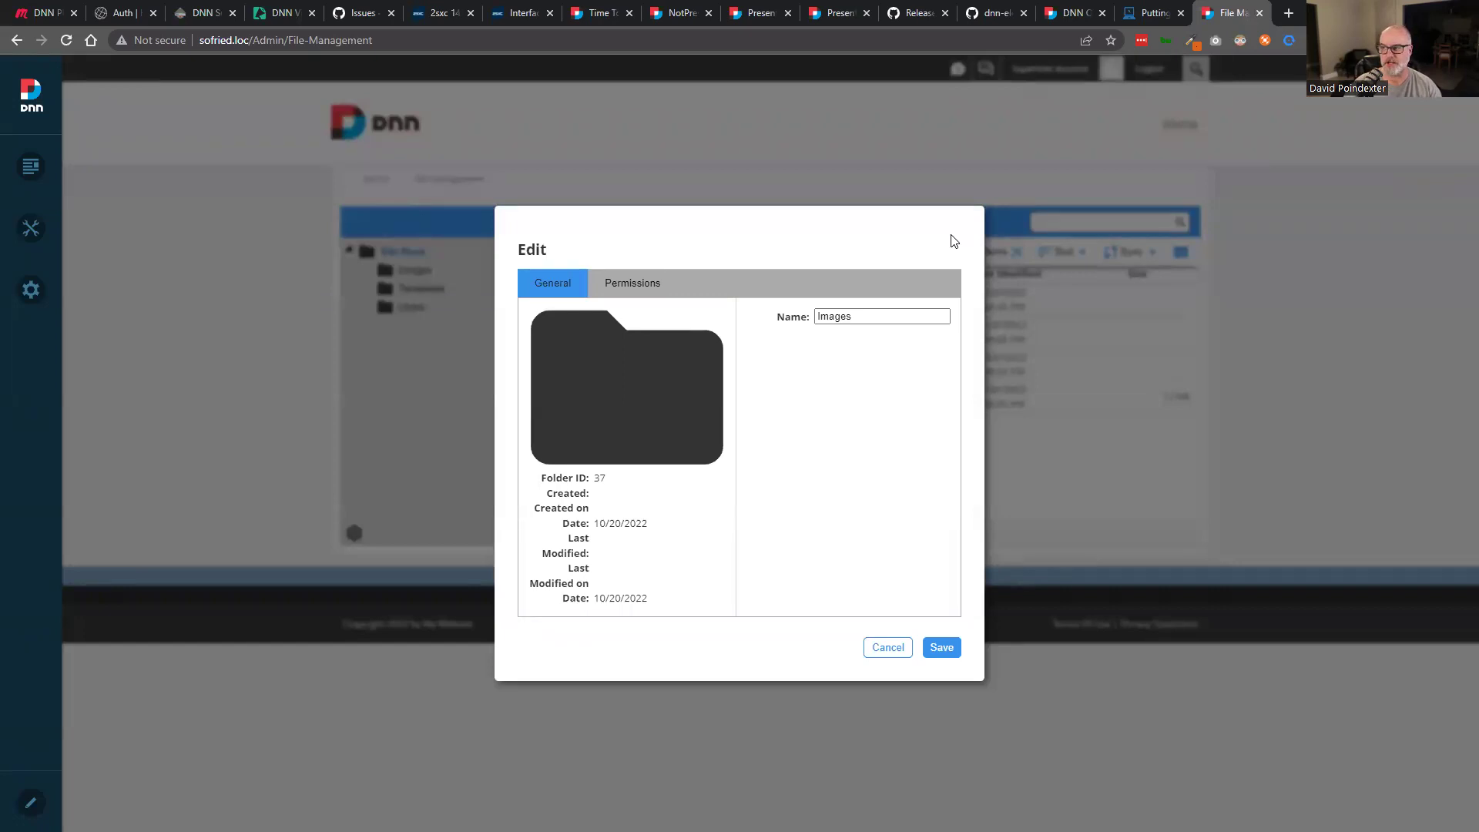
pyautogui.click(611, 279)
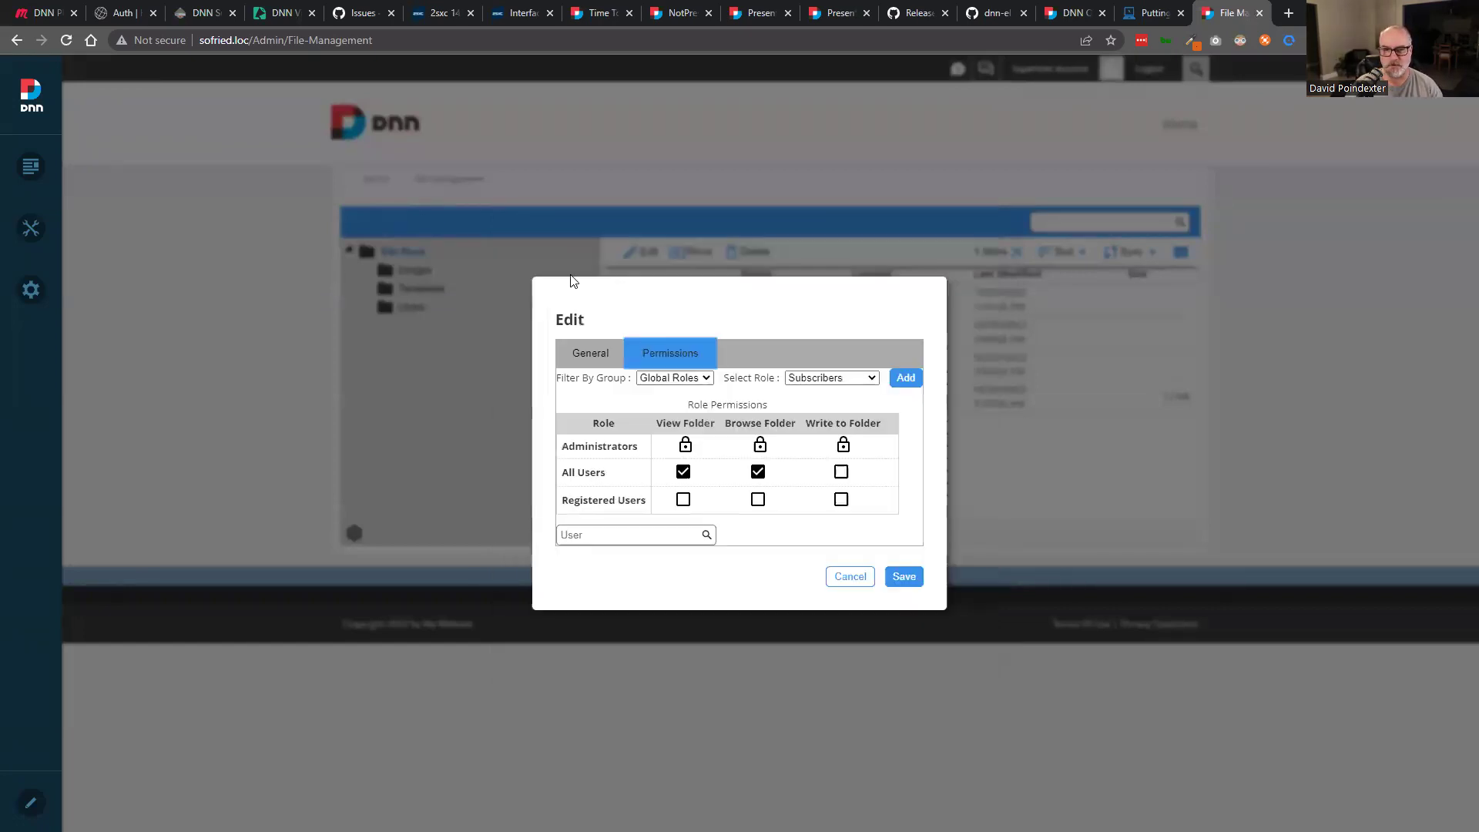
pyautogui.click(584, 351)
pyautogui.click(638, 283)
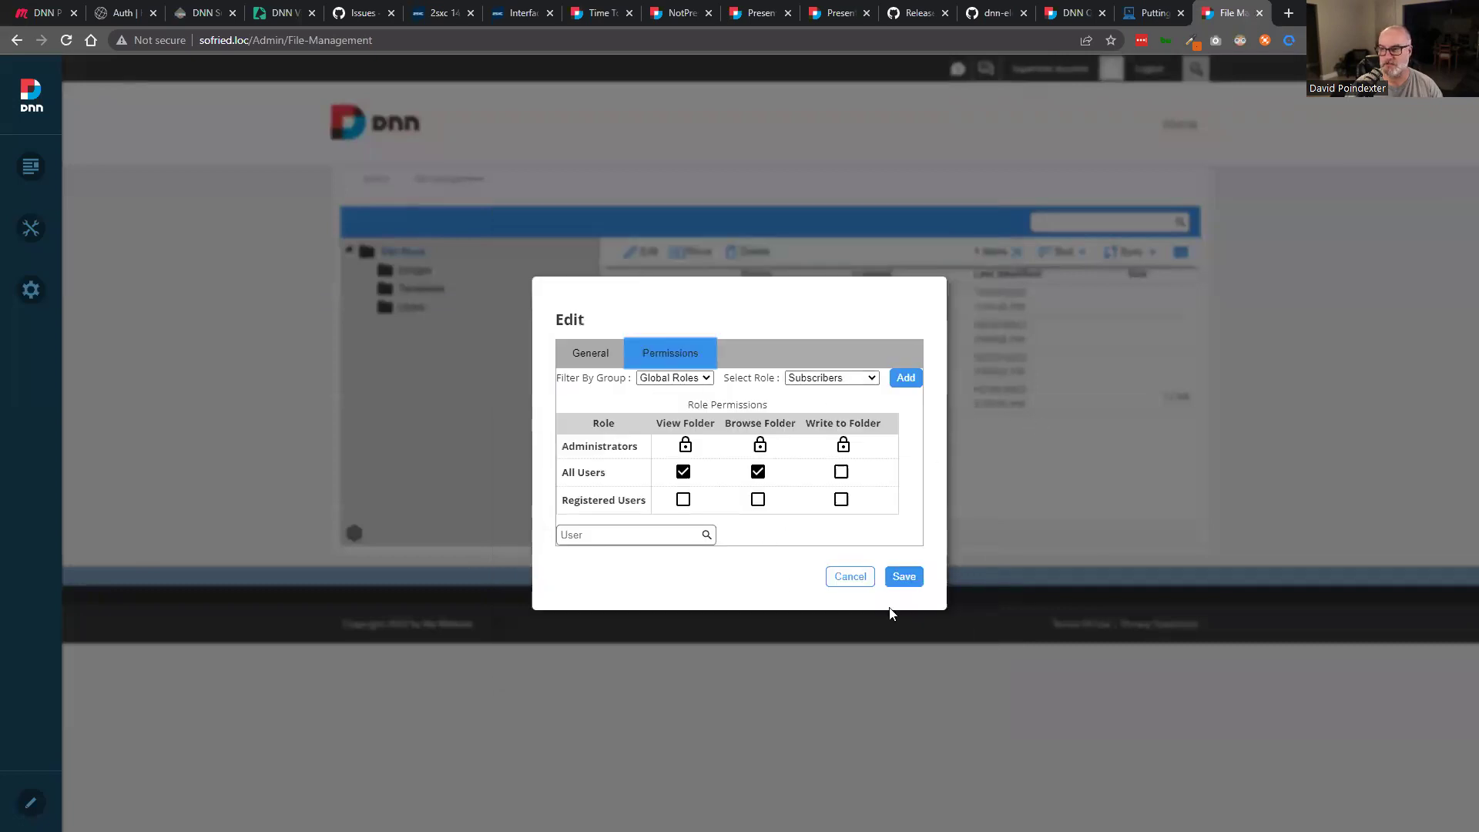
# Try out the View, Browse and Write to Folder permission states for All Users on the Images folder.
pyautogui.click(758, 473)
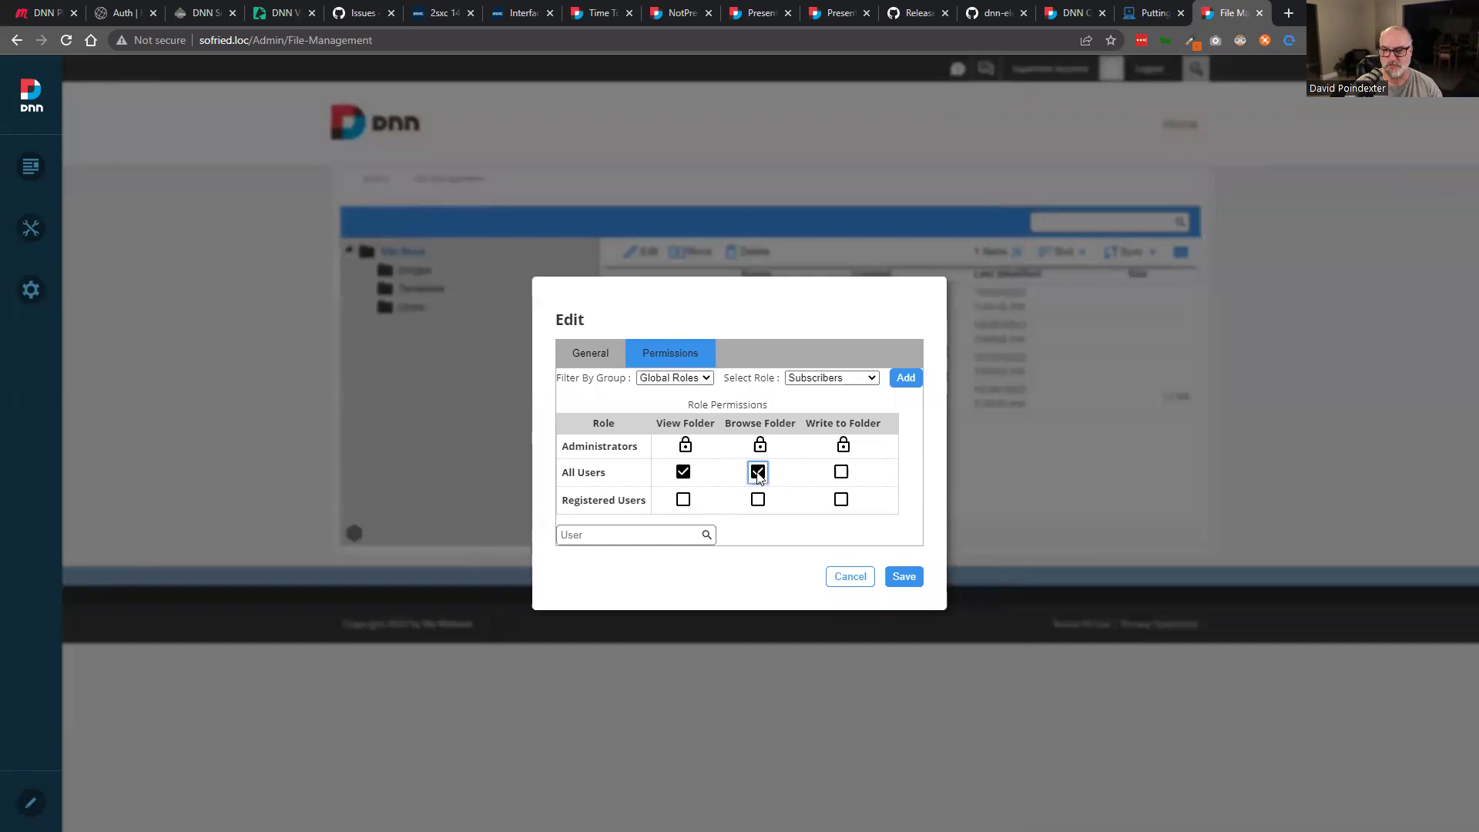
pyautogui.click(683, 472)
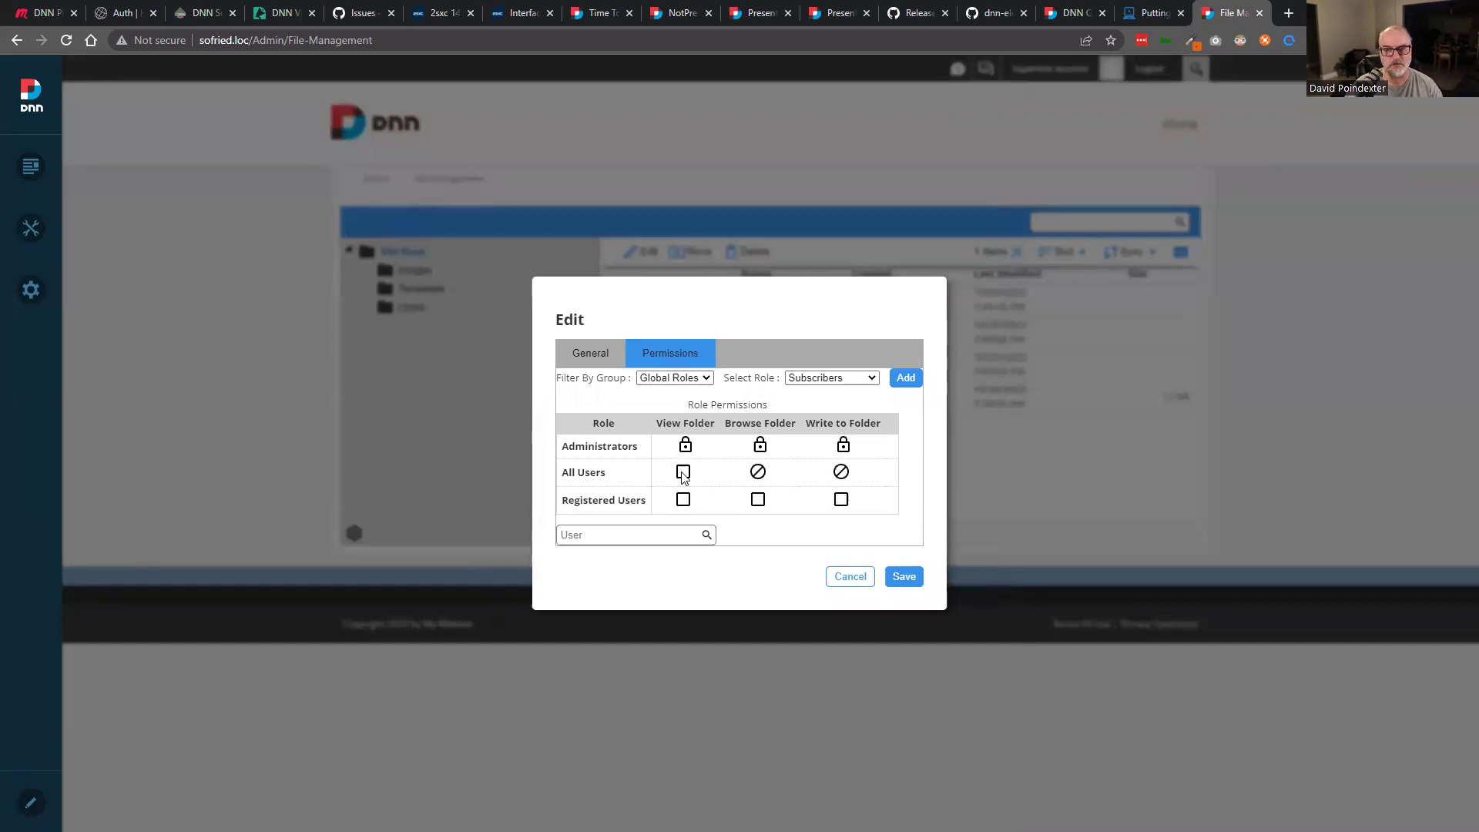
pyautogui.click(684, 471)
pyautogui.click(759, 472)
pyautogui.click(842, 473)
pyautogui.click(684, 471)
pyautogui.click(683, 472)
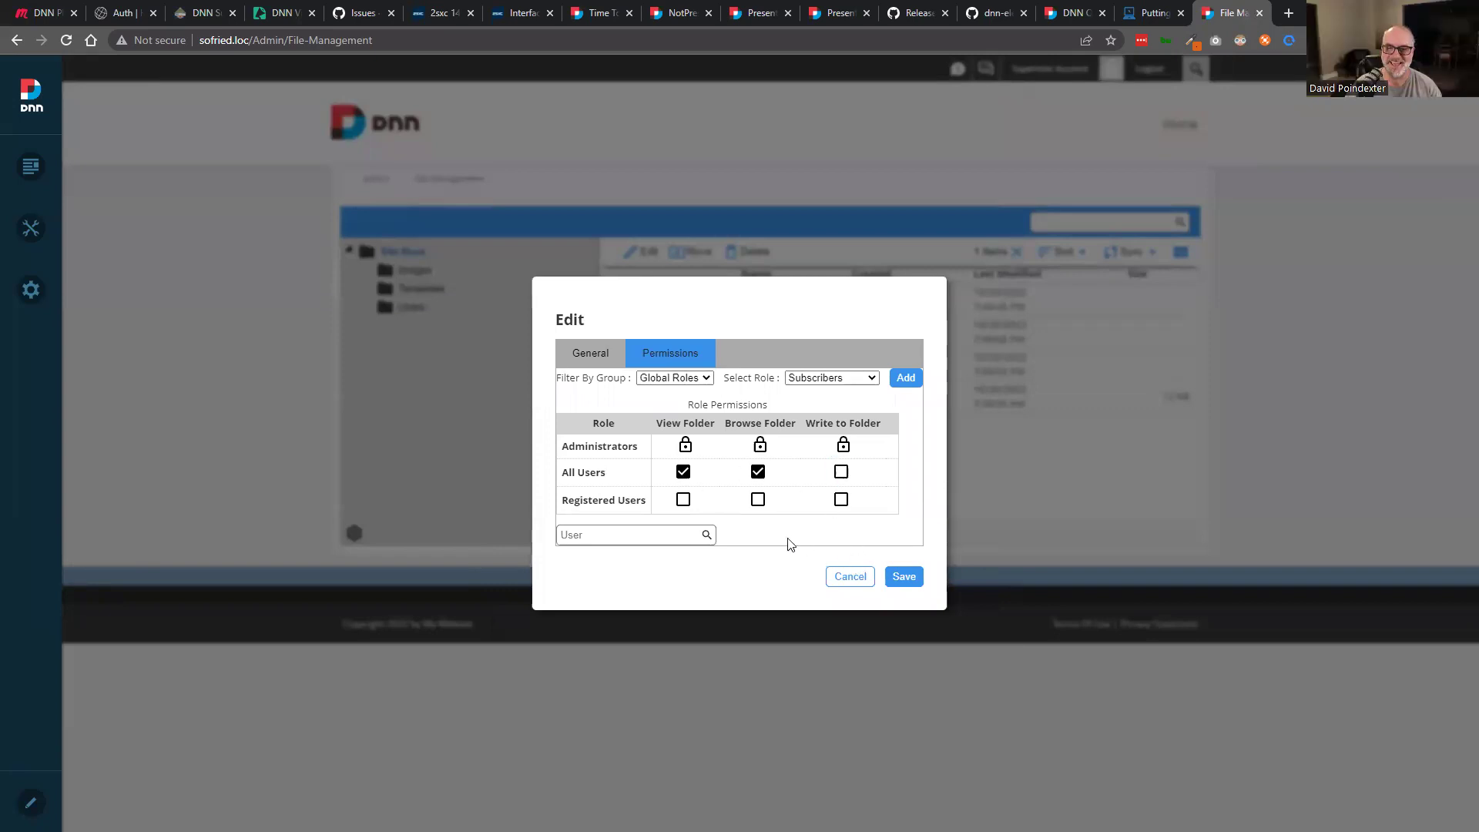
pyautogui.click(608, 534)
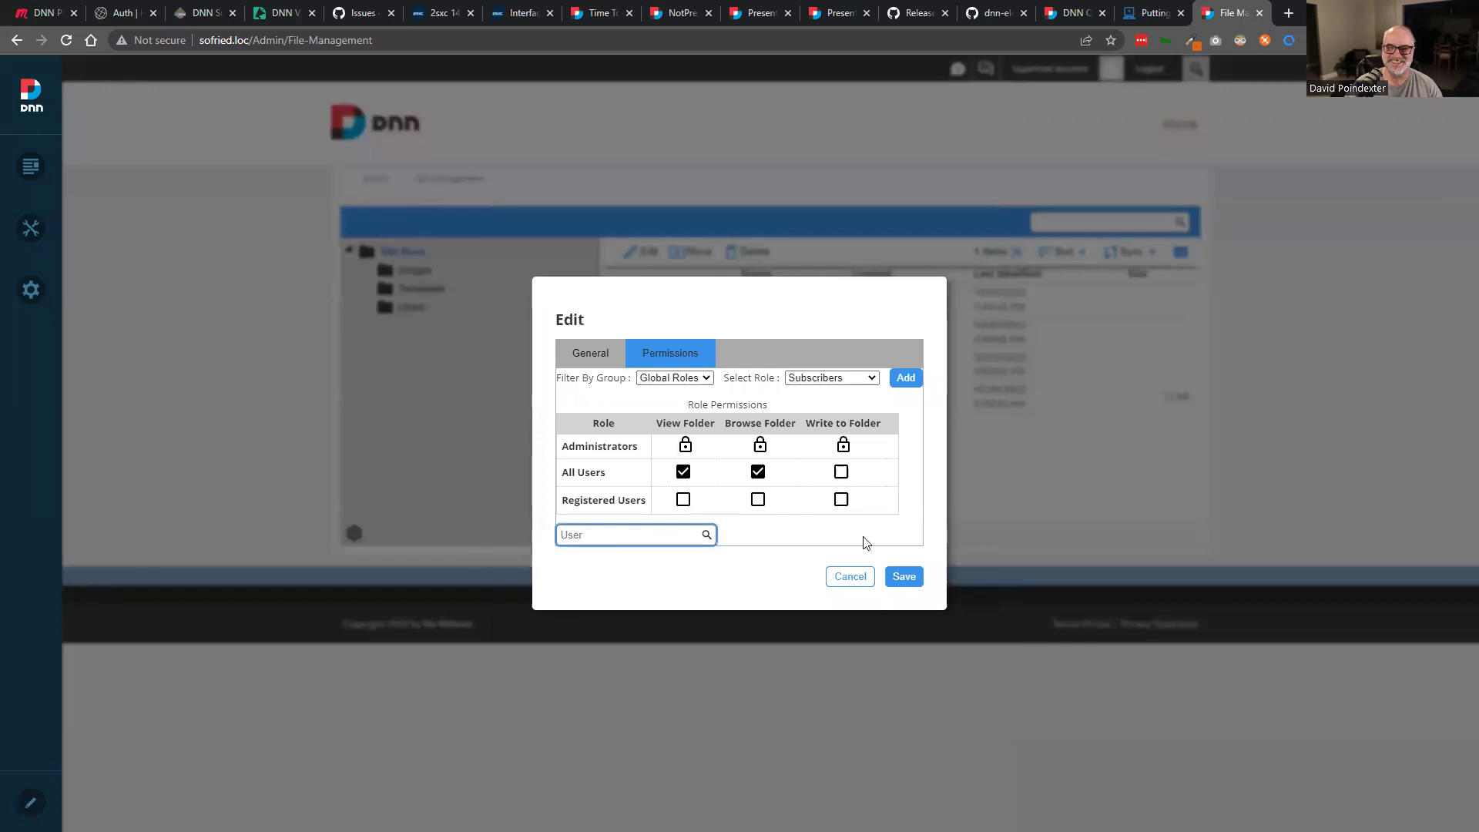
# Try renaming the Images folder to Images2 and cancel the edit without saving.
pyautogui.click(593, 360)
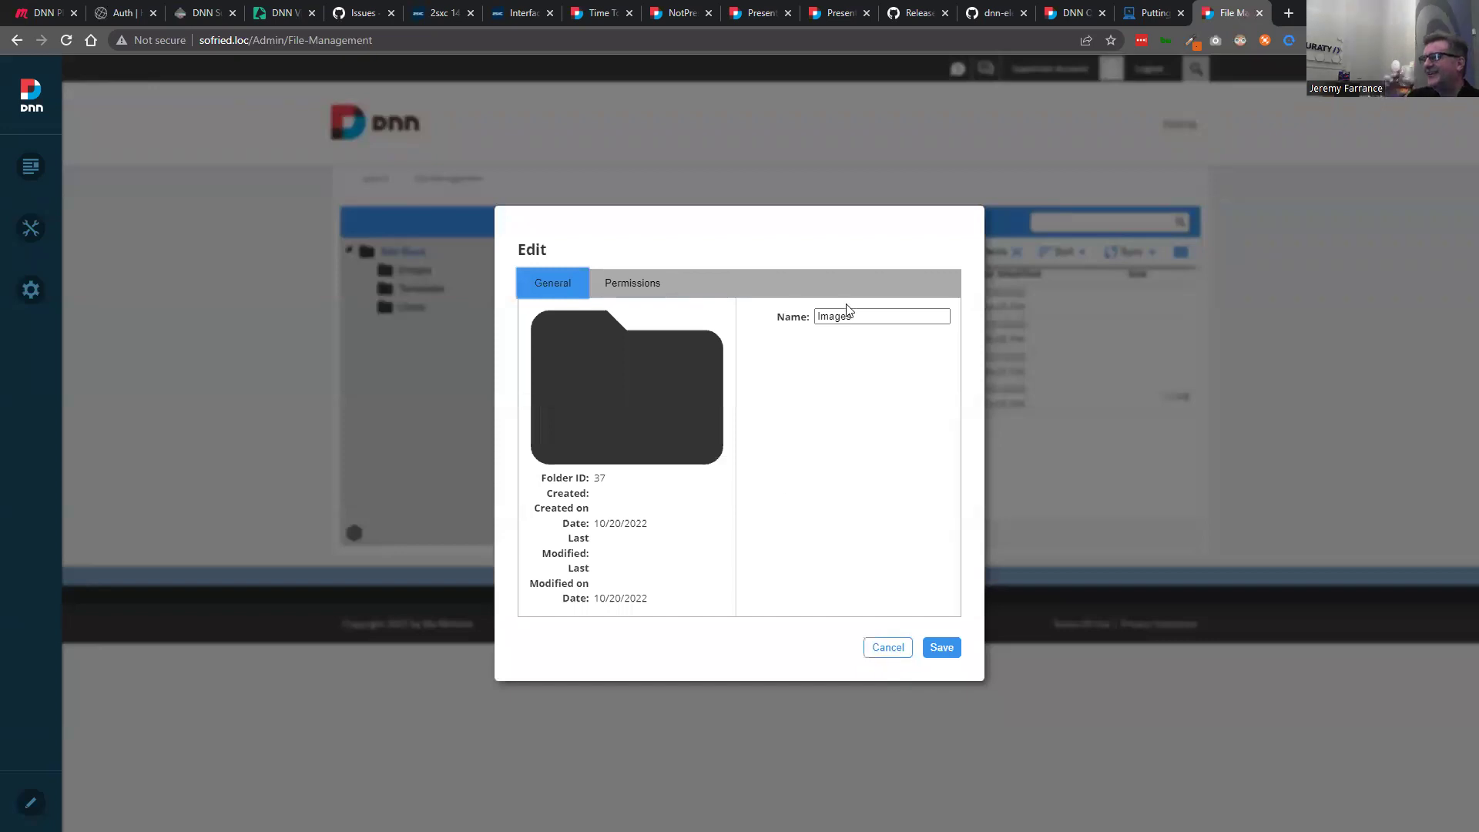
pyautogui.click(875, 317)
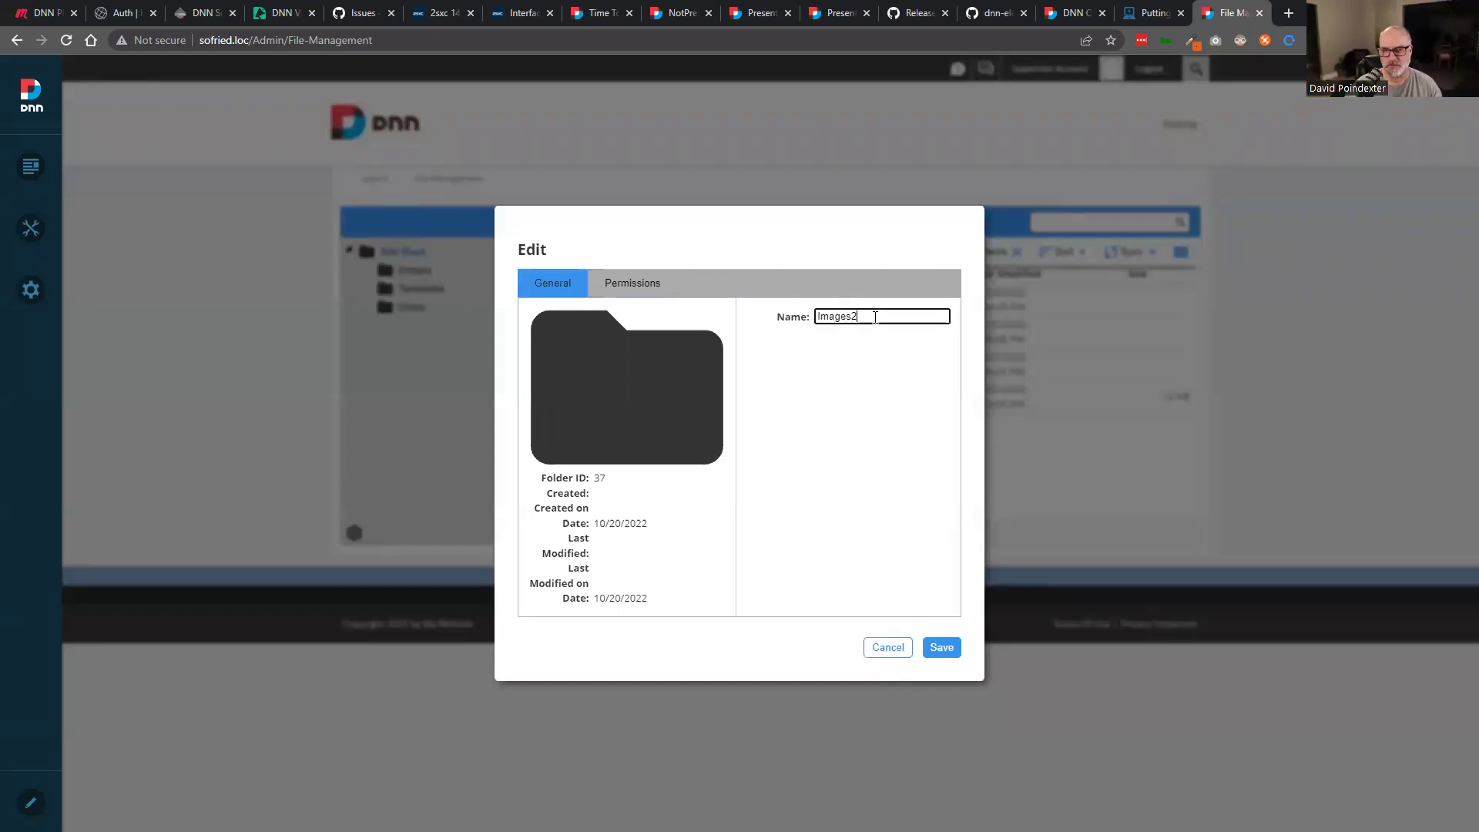
pyautogui.write('2')
pyautogui.moveTo(862, 315)
pyautogui.mouseDown()
pyautogui.moveTo(818, 317)
pyautogui.moveTo(850, 317)
pyautogui.mouseUp()
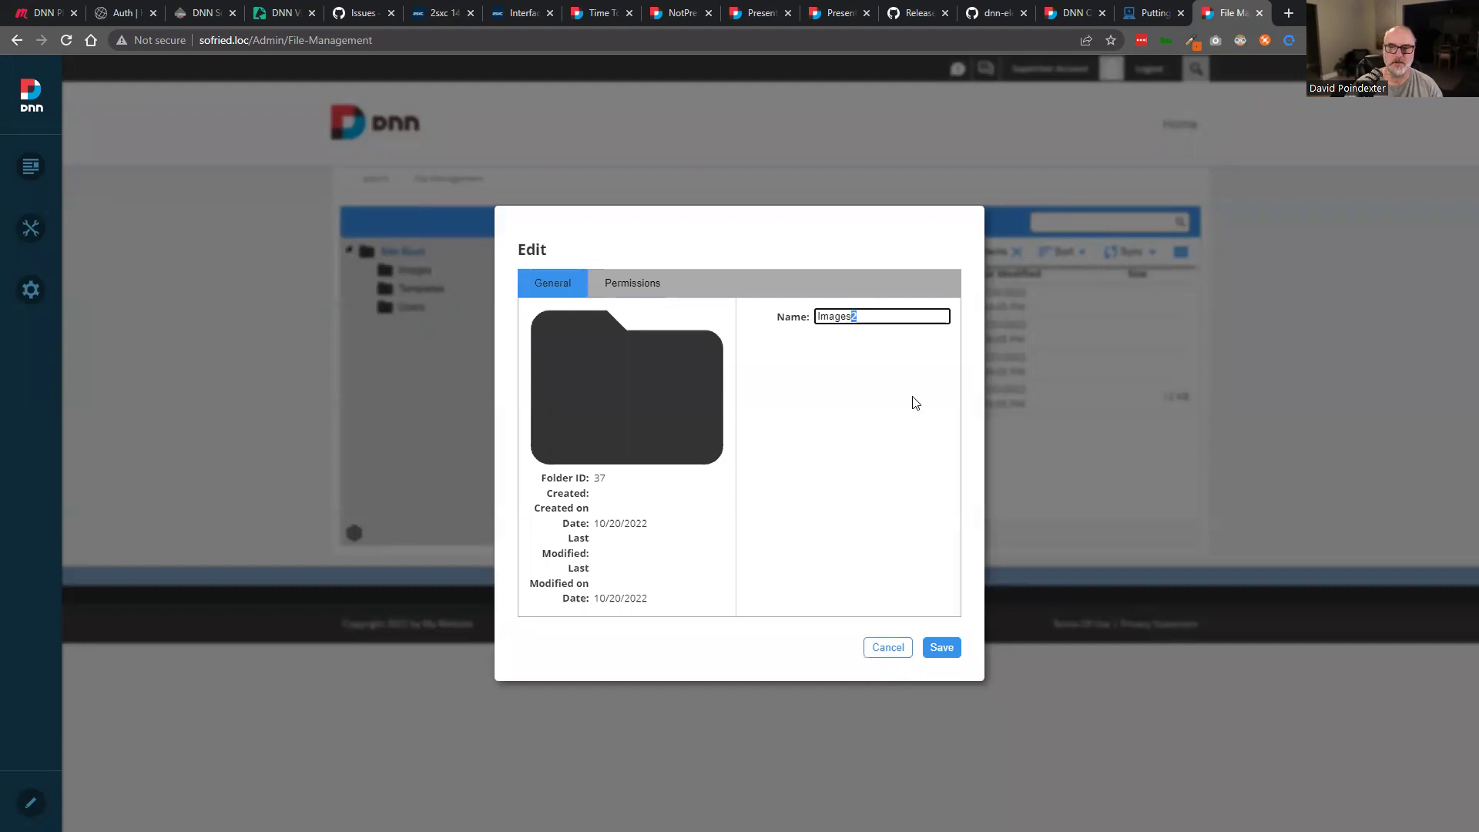
pyautogui.click(893, 652)
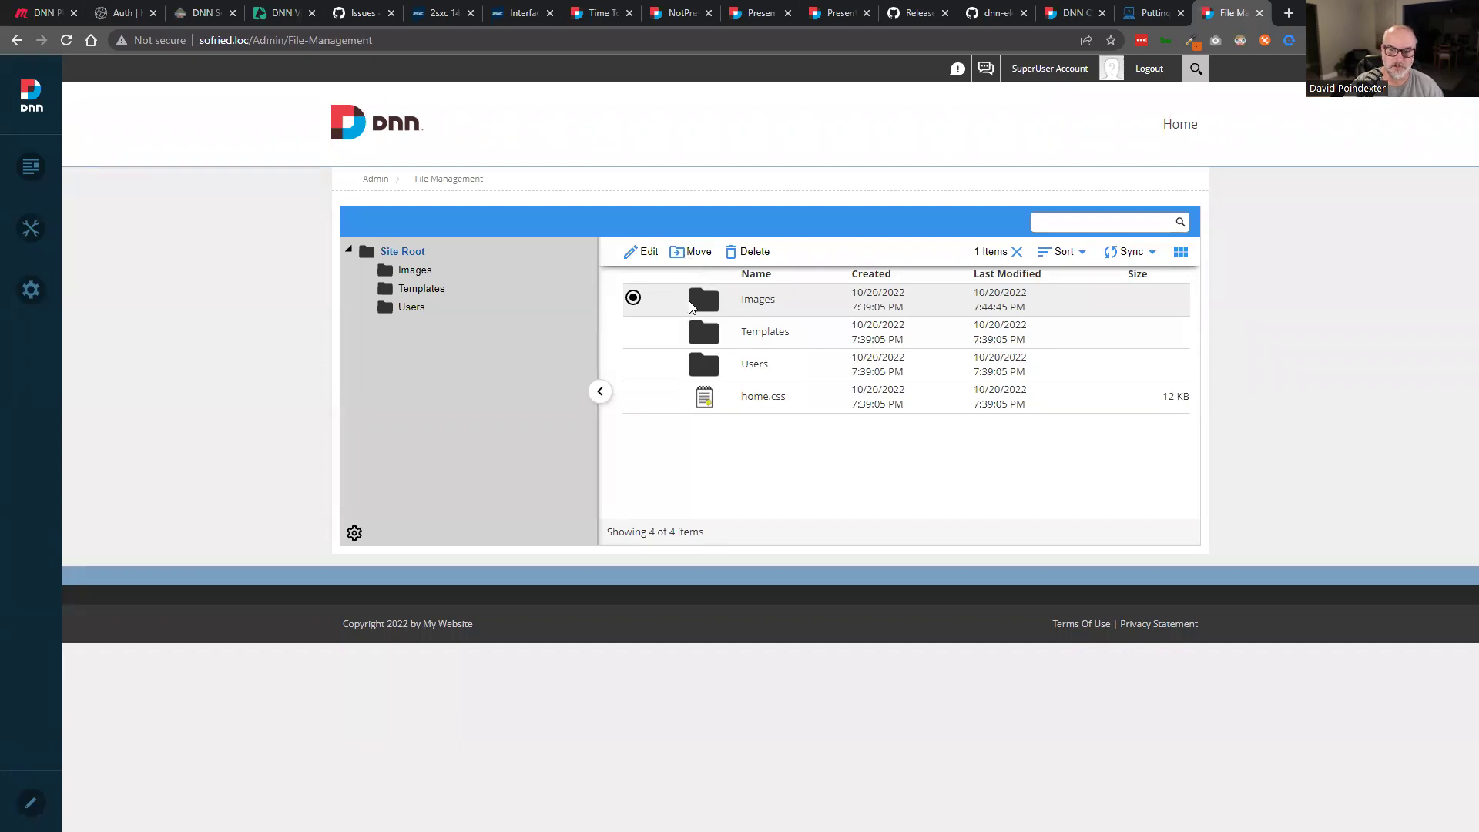
# Open the Images folder, clear the item selection, upload a batch of date-named PNG files to it and look through the list.
pyautogui.click(401, 275)
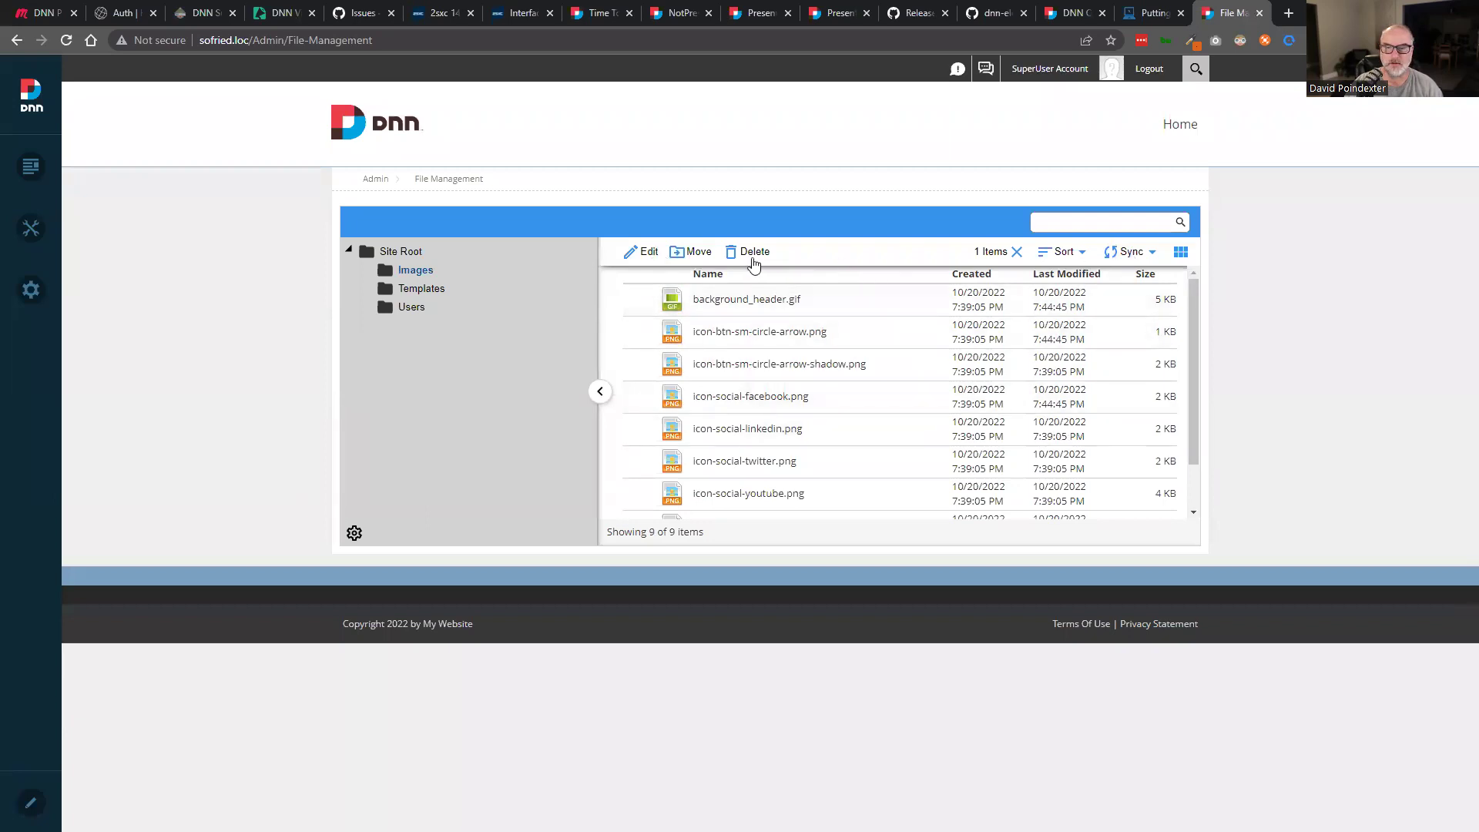
pyautogui.click(1017, 252)
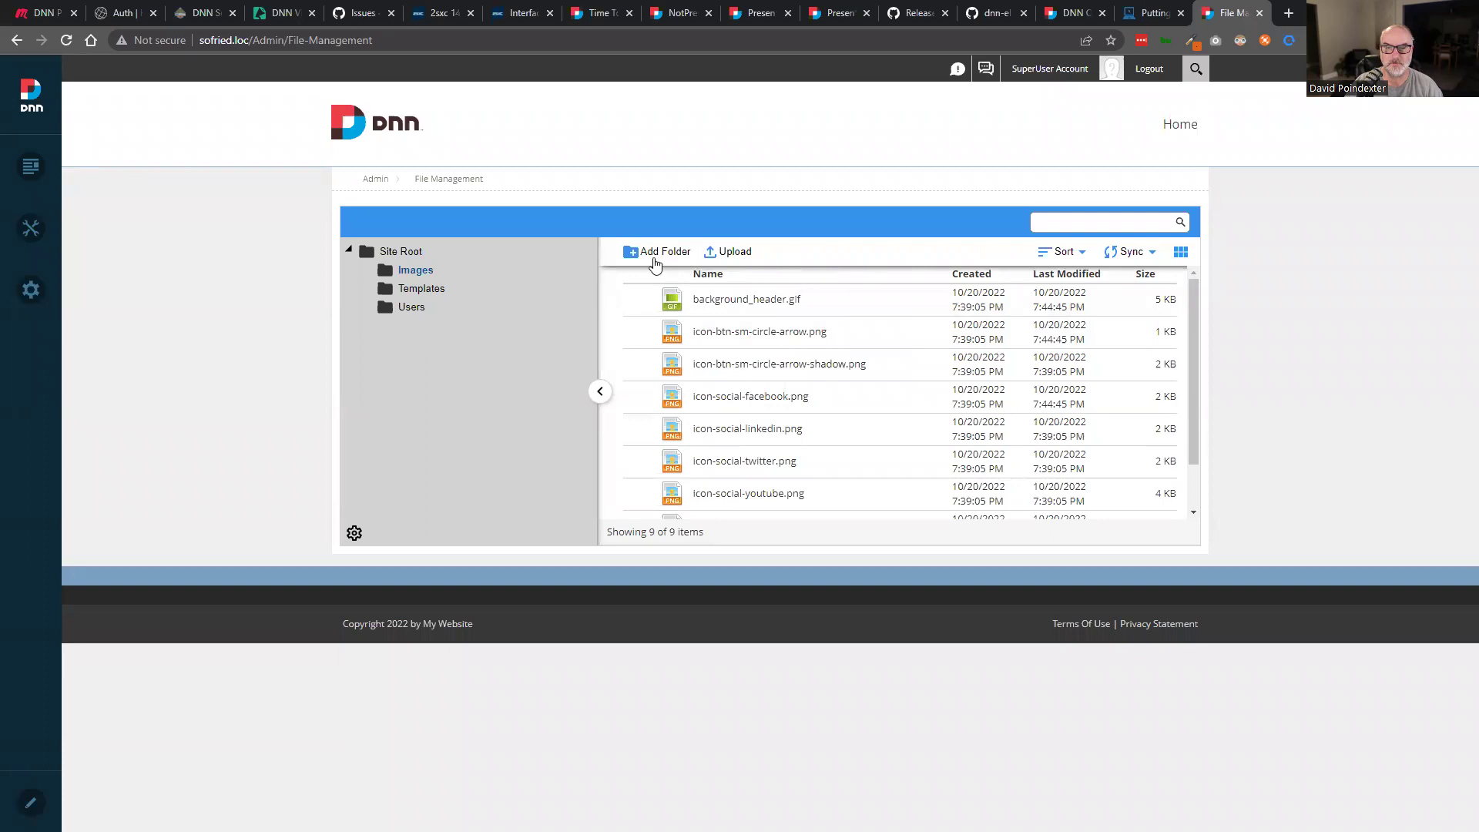
pyautogui.click(728, 253)
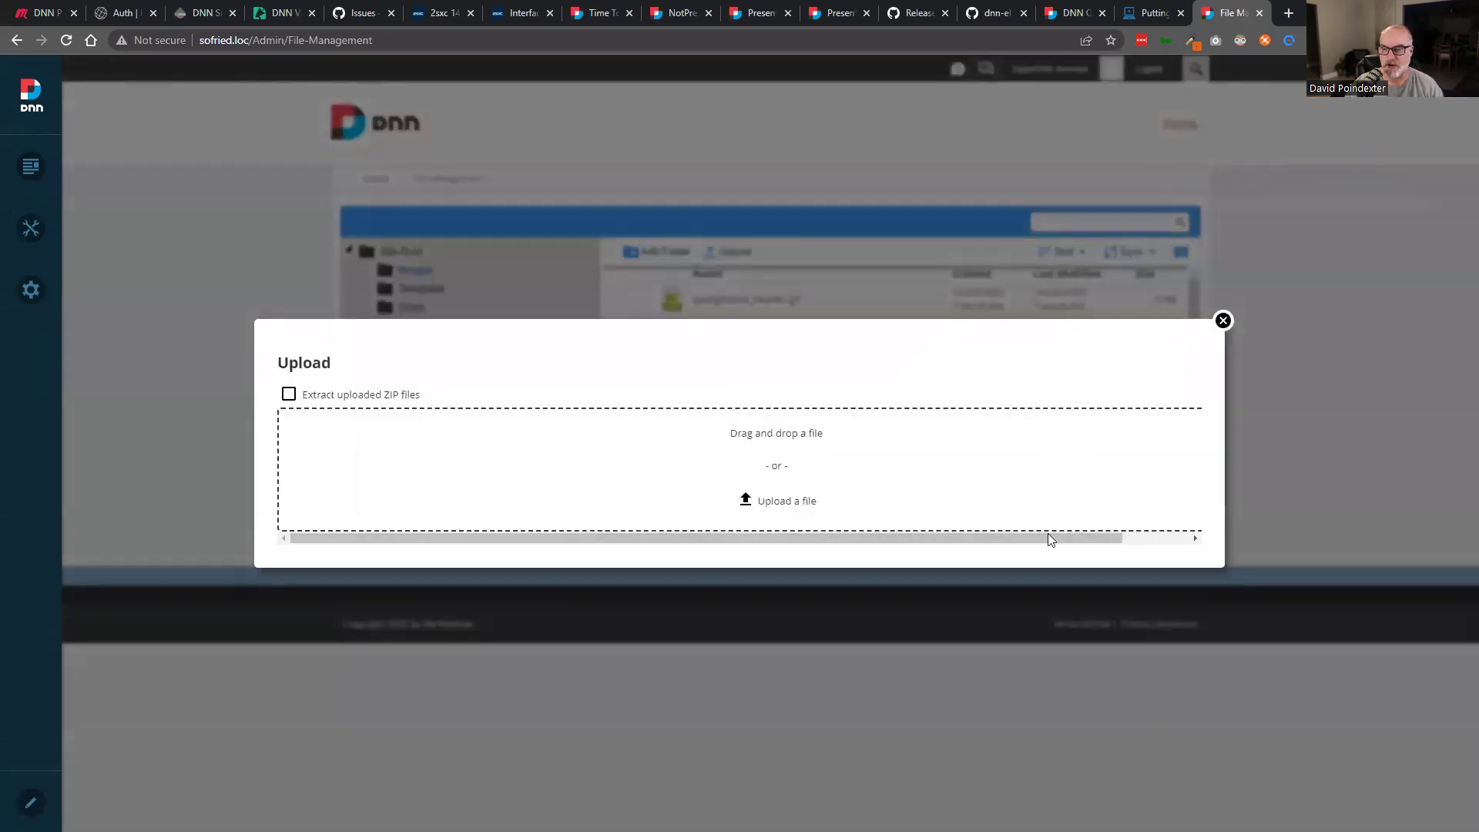
pyautogui.moveTo(0, 462); pyautogui.dragTo(571, 476)
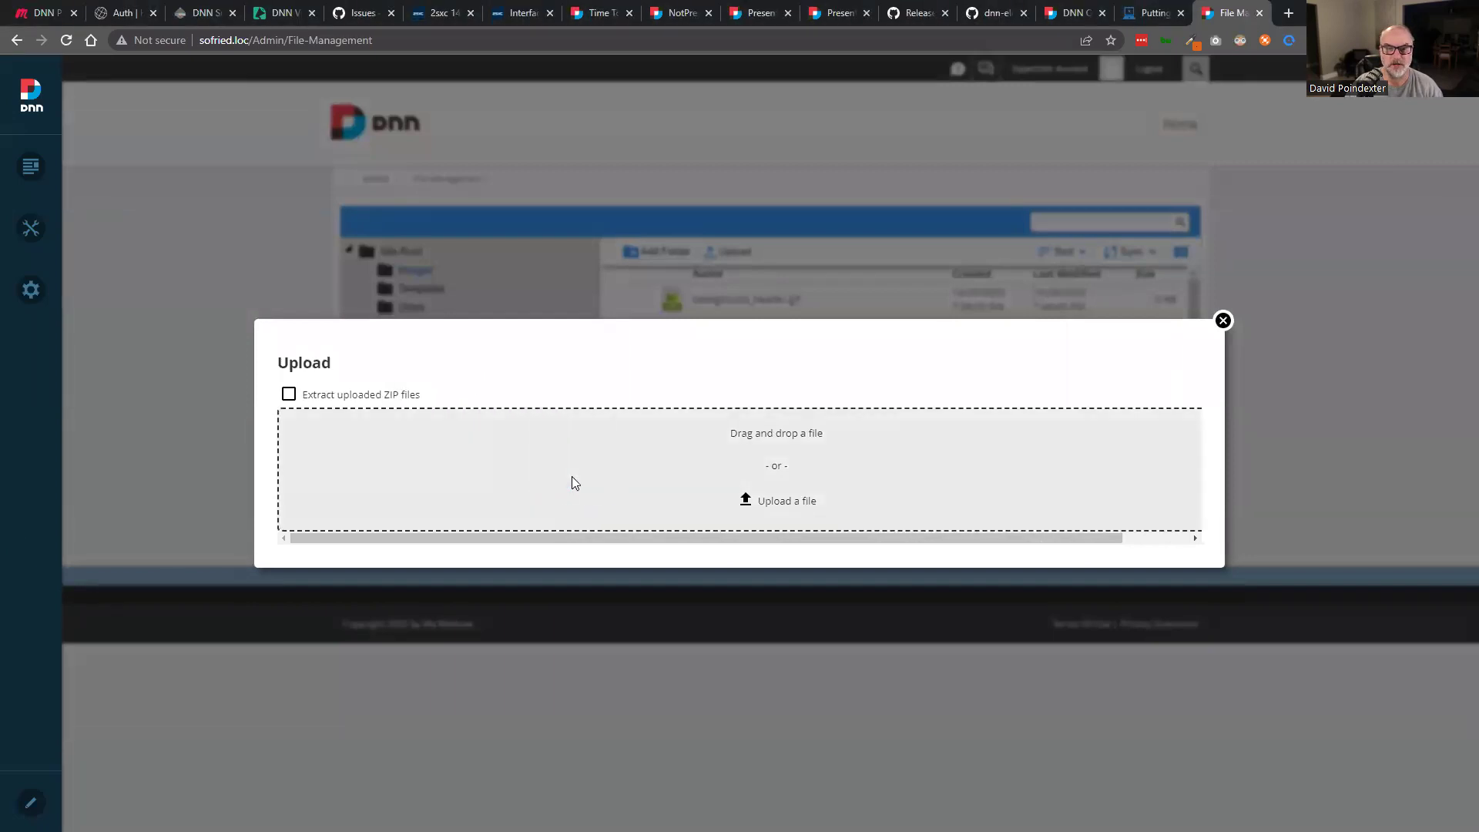
pyautogui.moveTo(572, 476); pyautogui.dragTo(571, 476)
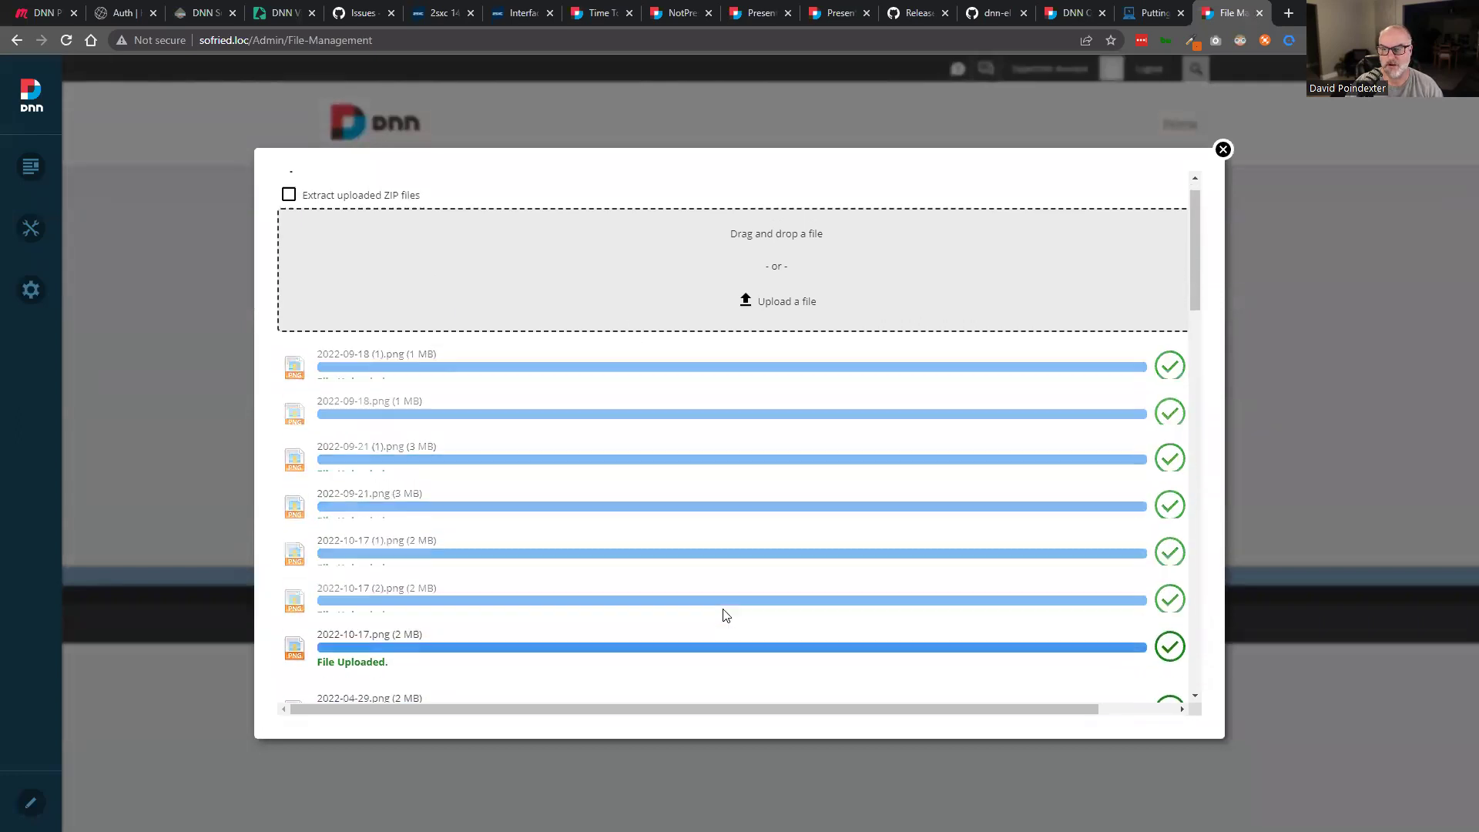
pyautogui.scroll(-2, 724, 615)
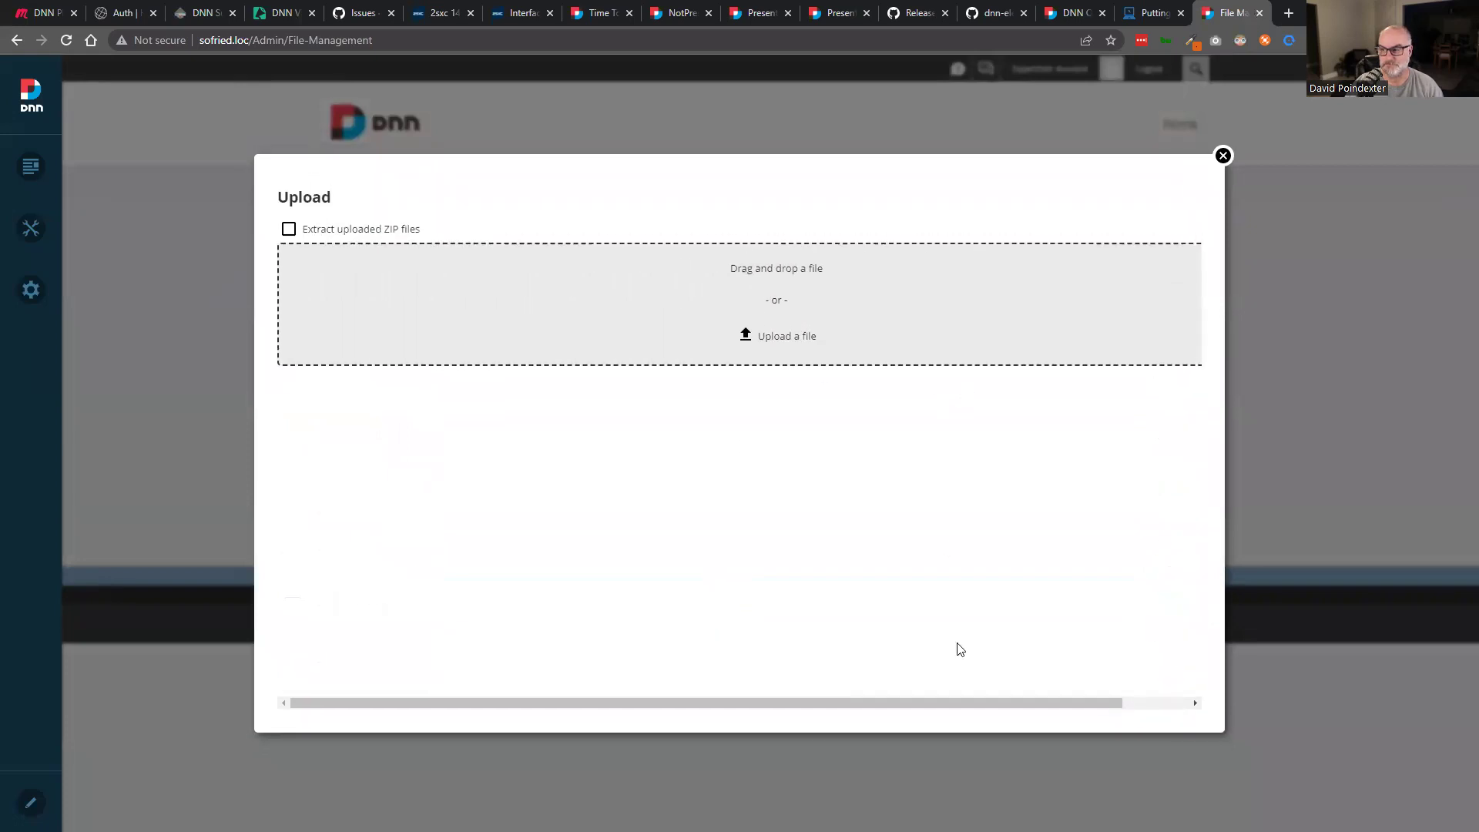
pyautogui.moveTo(946, 699); pyautogui.dragTo(1122, 686)
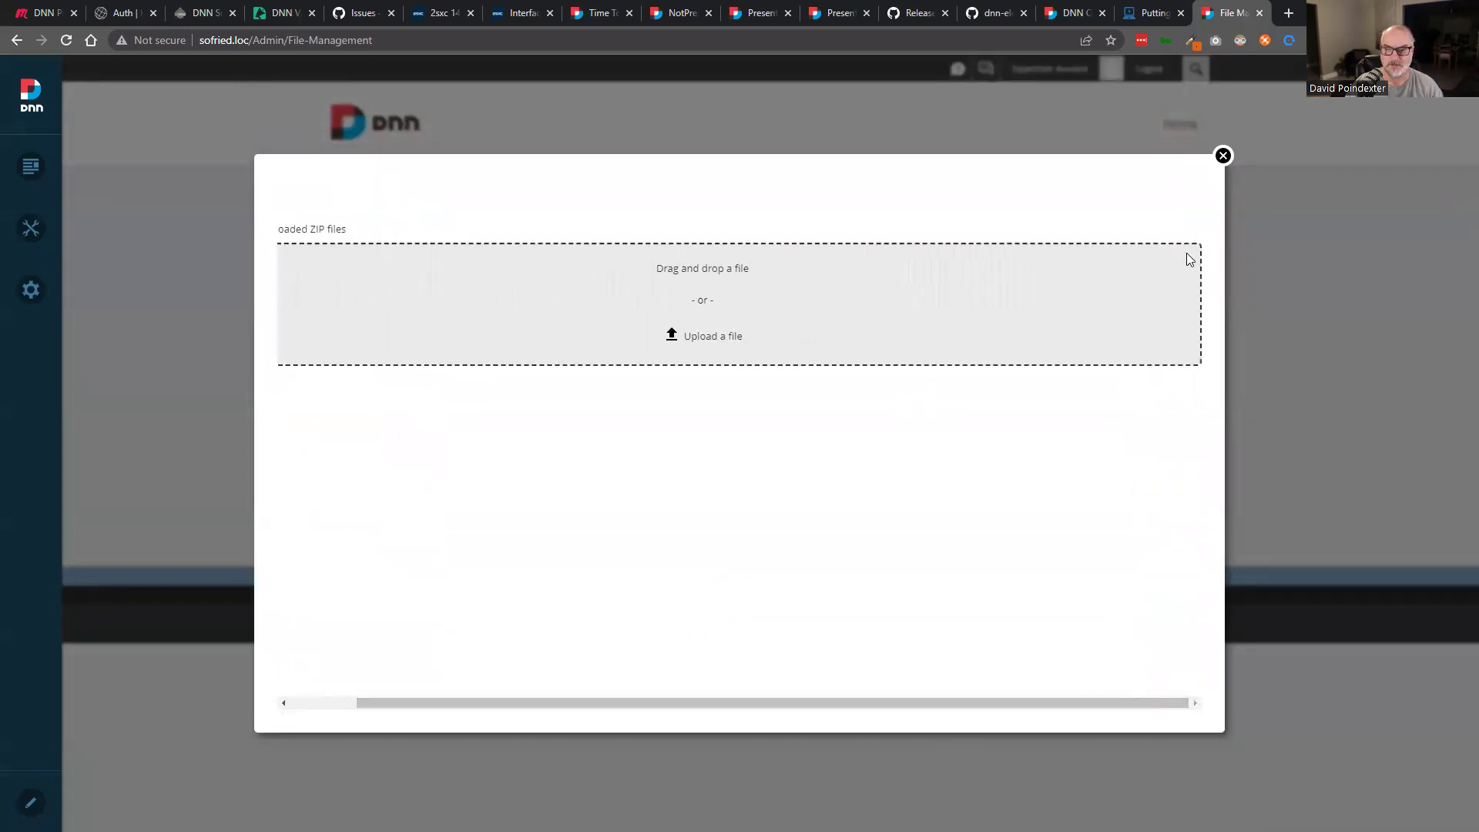
pyautogui.click(308, 703)
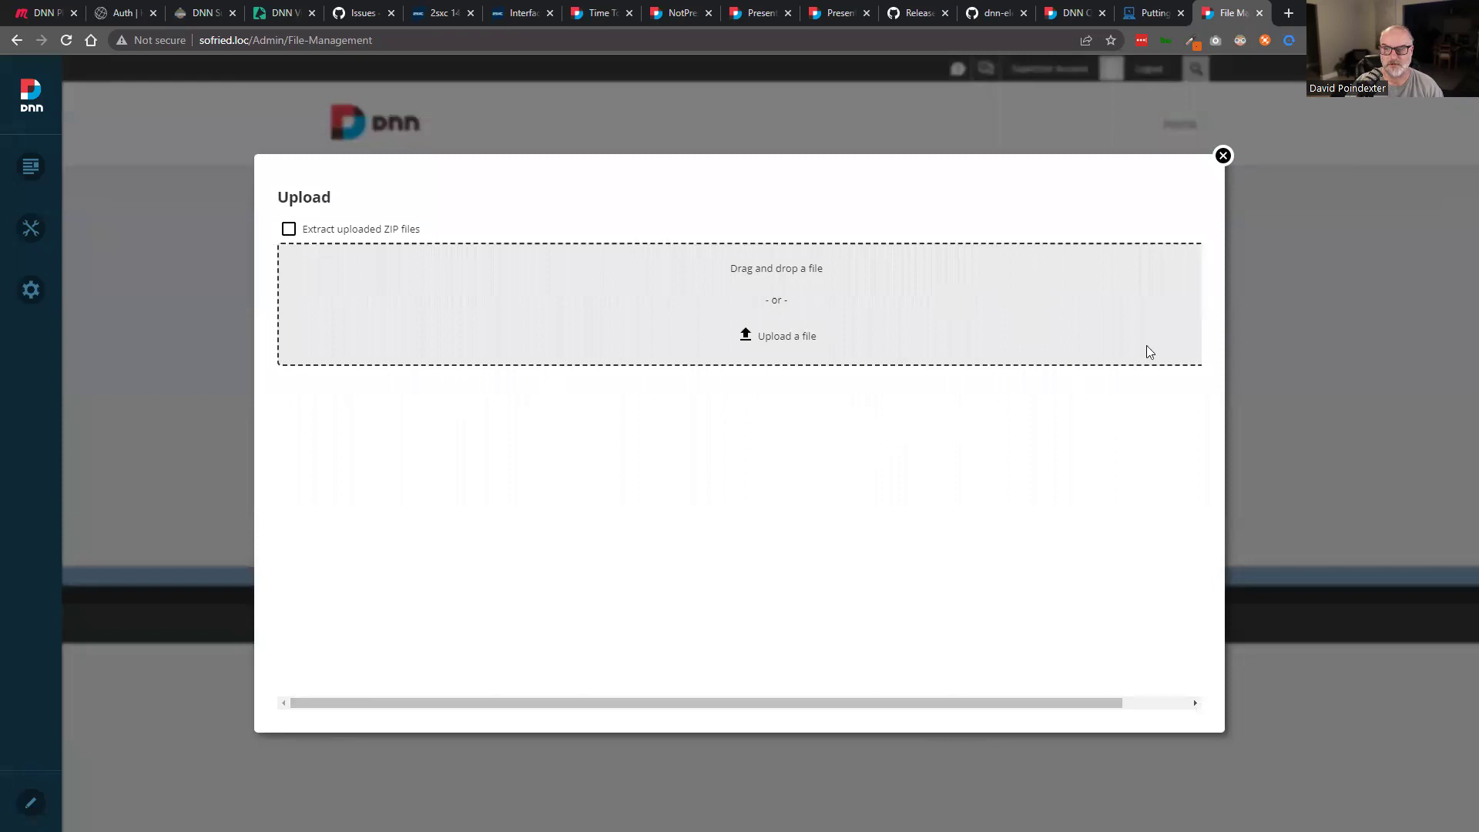
pyautogui.click(1223, 155)
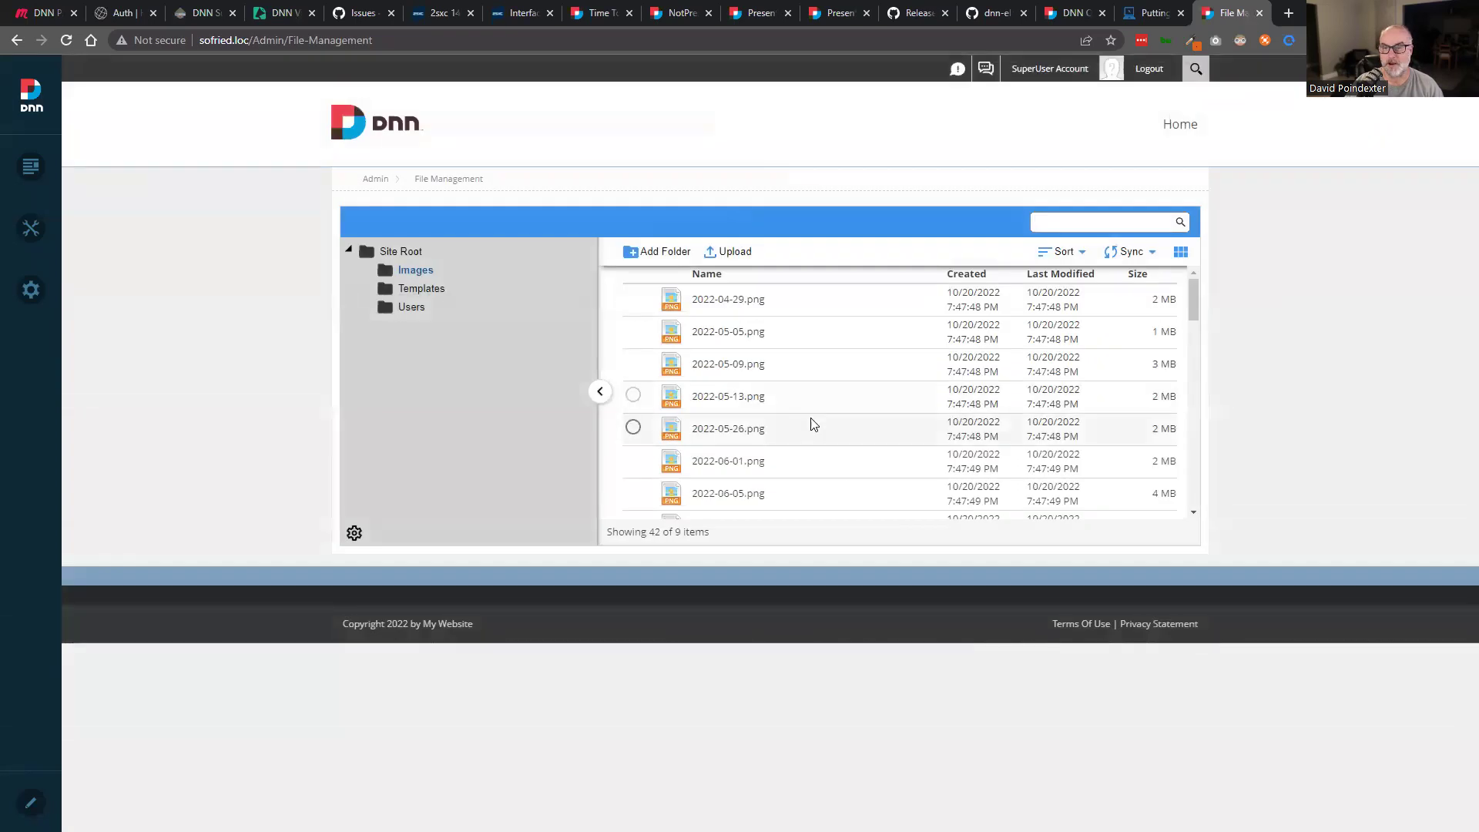
pyautogui.scroll(-3, 759, 382)
pyautogui.scroll(-5, 759, 383)
pyautogui.scroll(10, 759, 383)
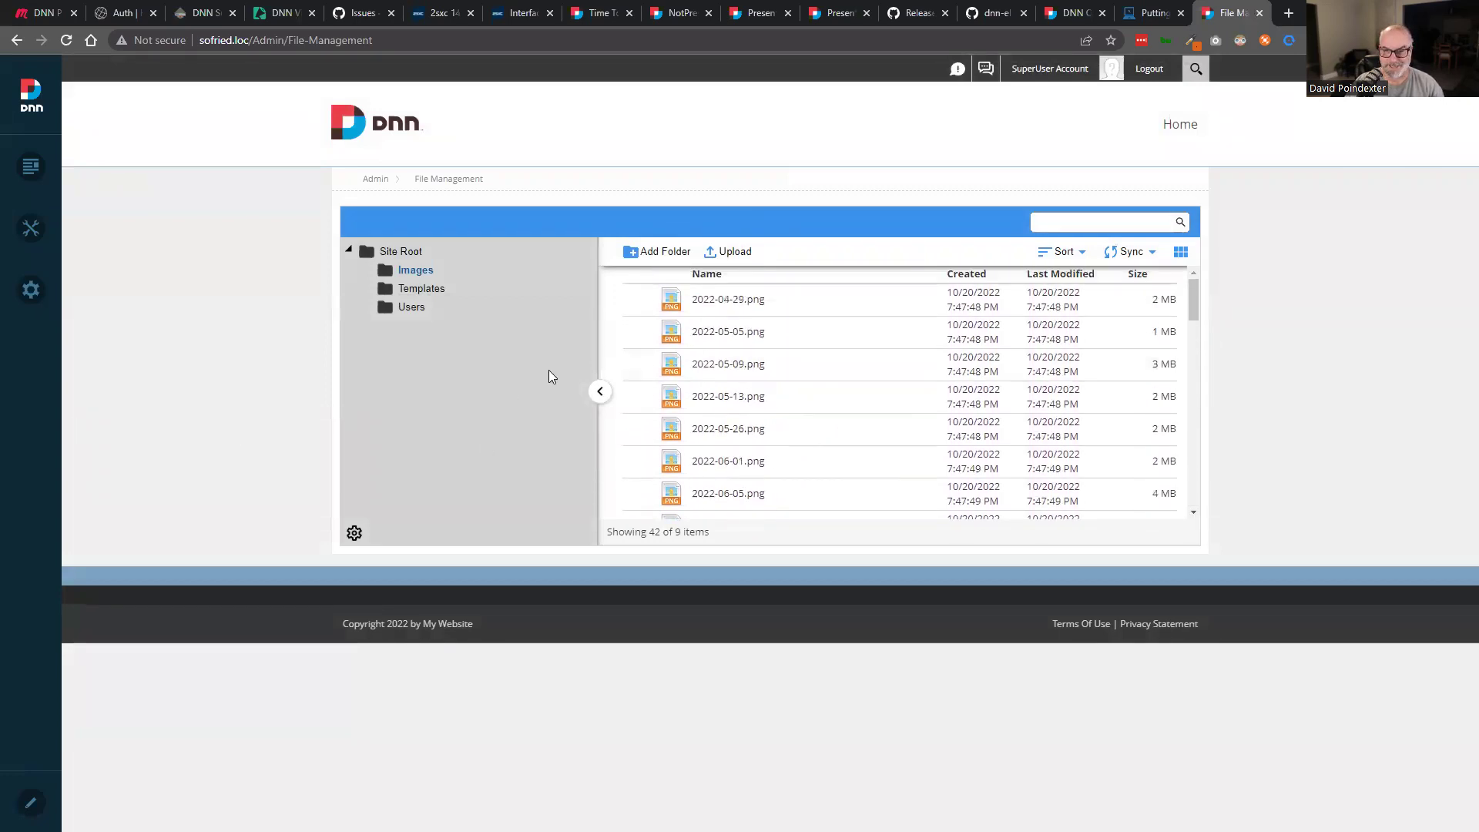
# Try uploading the same date-named PNG files to the Images folder again, review the per-file overwrite options and close without overwriting.
pyautogui.click(734, 255)
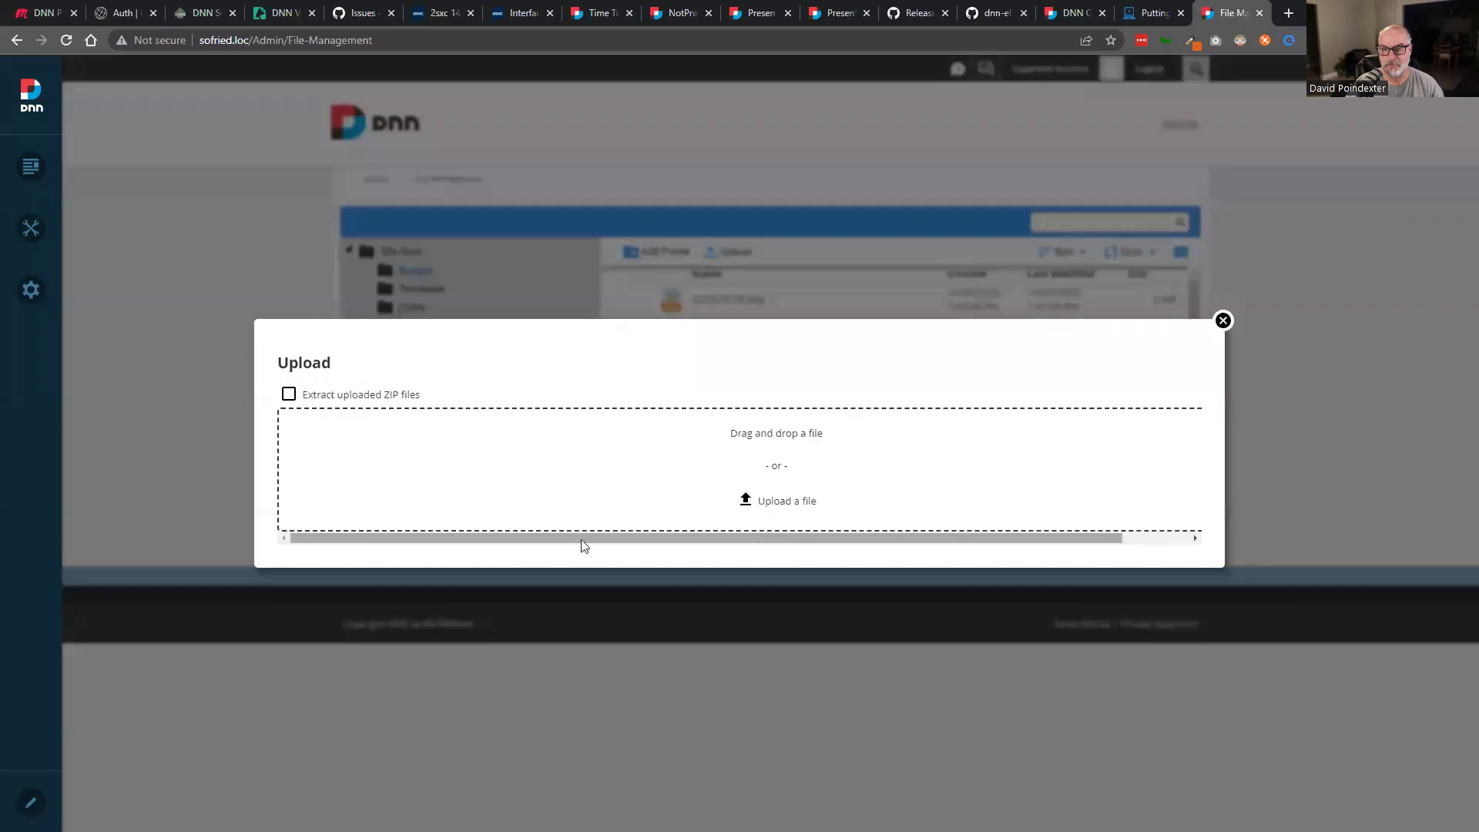
pyautogui.moveTo(651, 475); pyautogui.dragTo(649, 471)
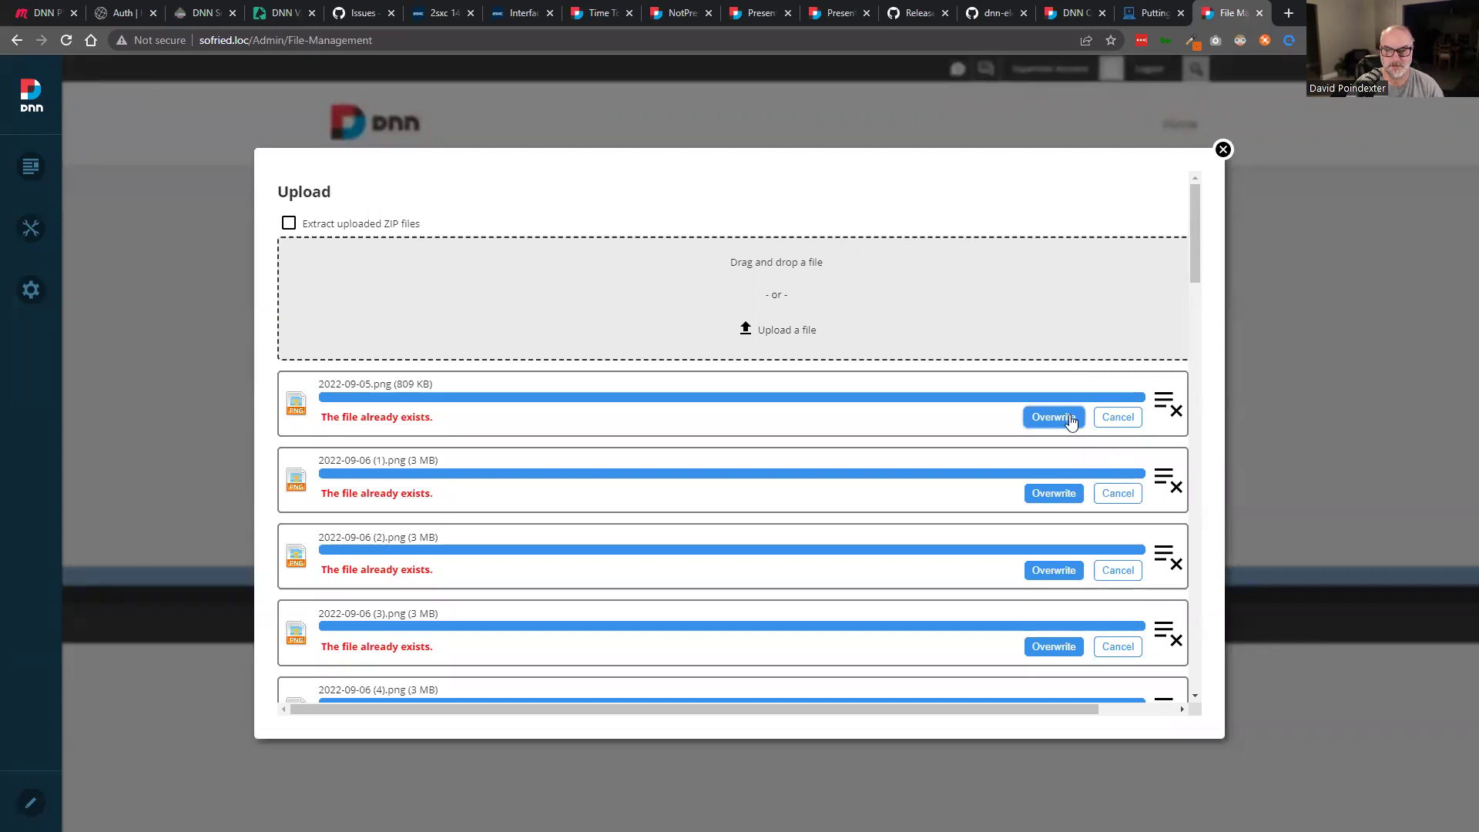
pyautogui.scroll(-20, 1071, 420)
pyautogui.scroll(10, 1070, 420)
pyautogui.scroll(8, 1070, 419)
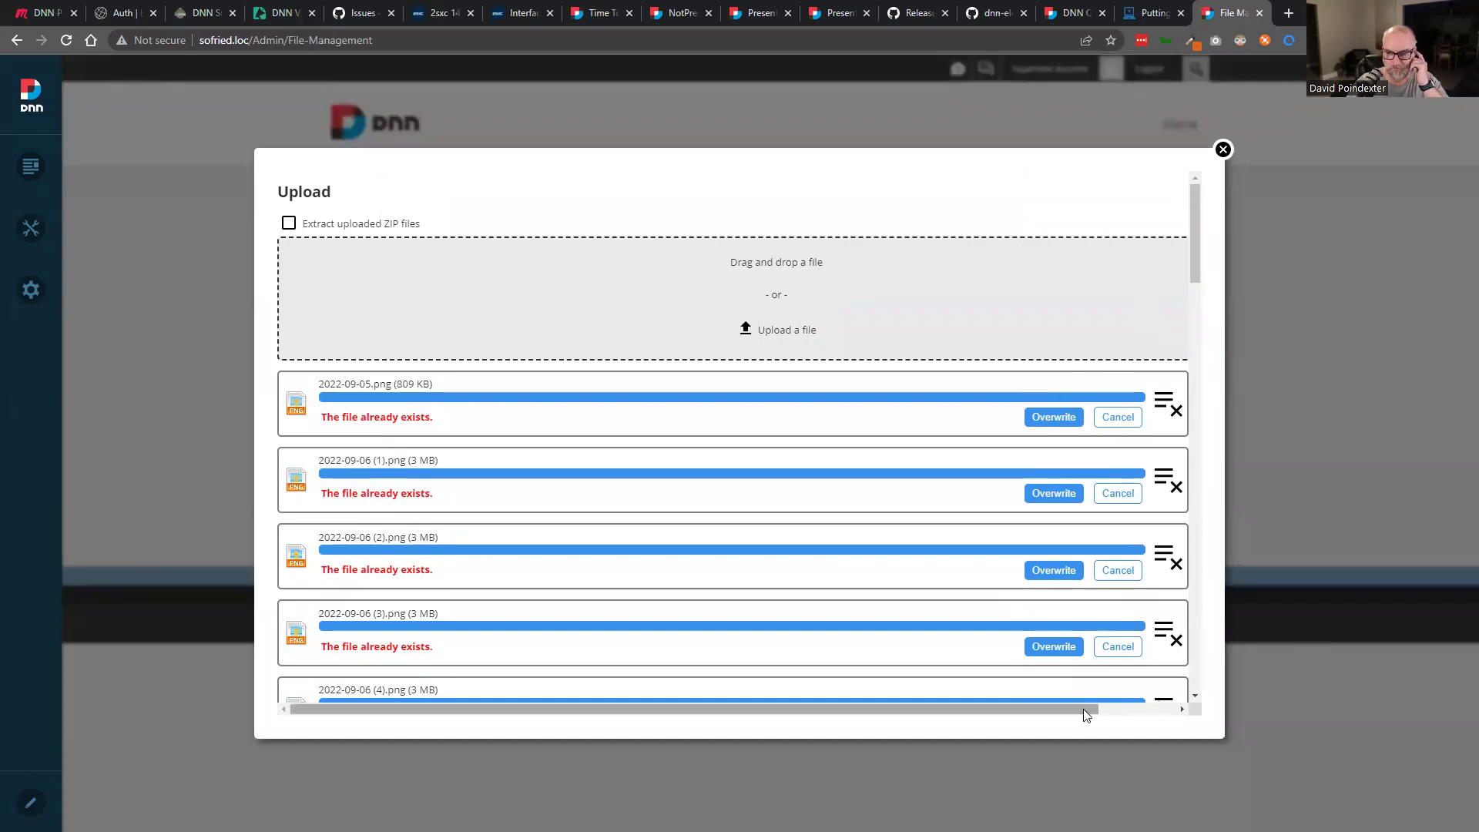
pyautogui.moveTo(1086, 715); pyautogui.dragTo(1214, 735)
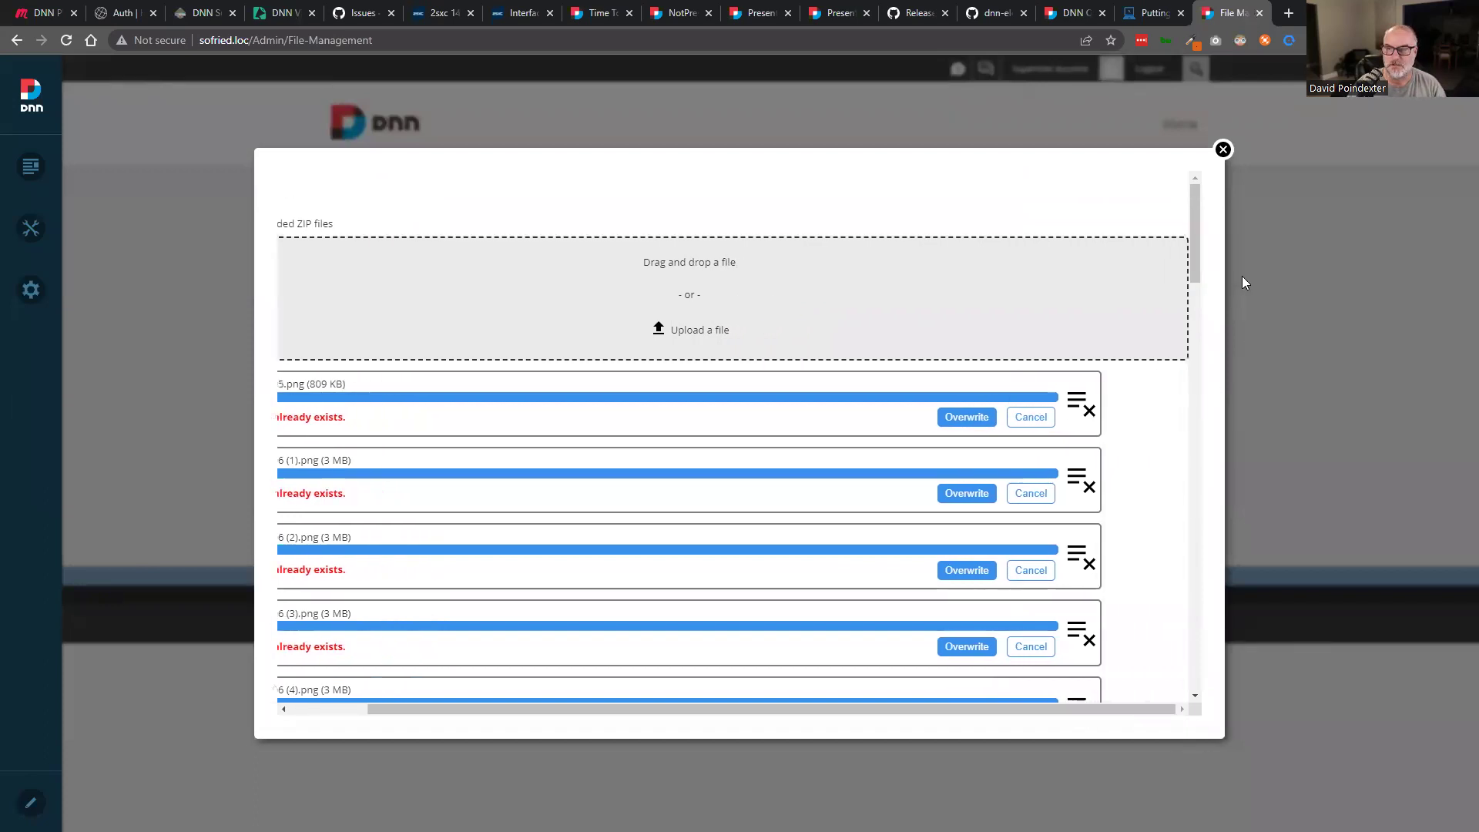
pyautogui.click(1225, 151)
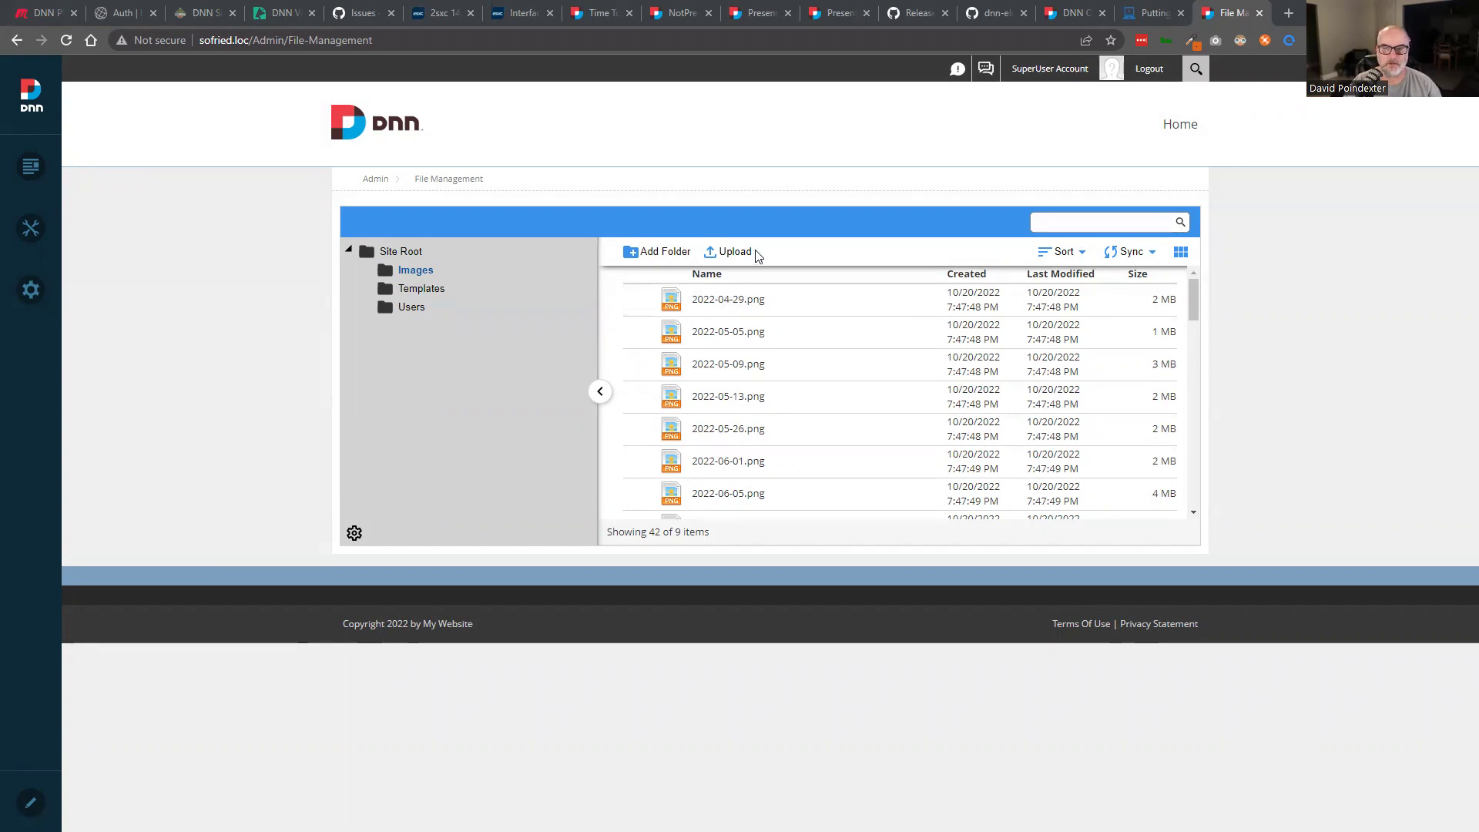
# Upload another large batch of image files, including 2016 Summer Trip Route.png, to the Images folder and close the upload dialog.
pyautogui.click(732, 252)
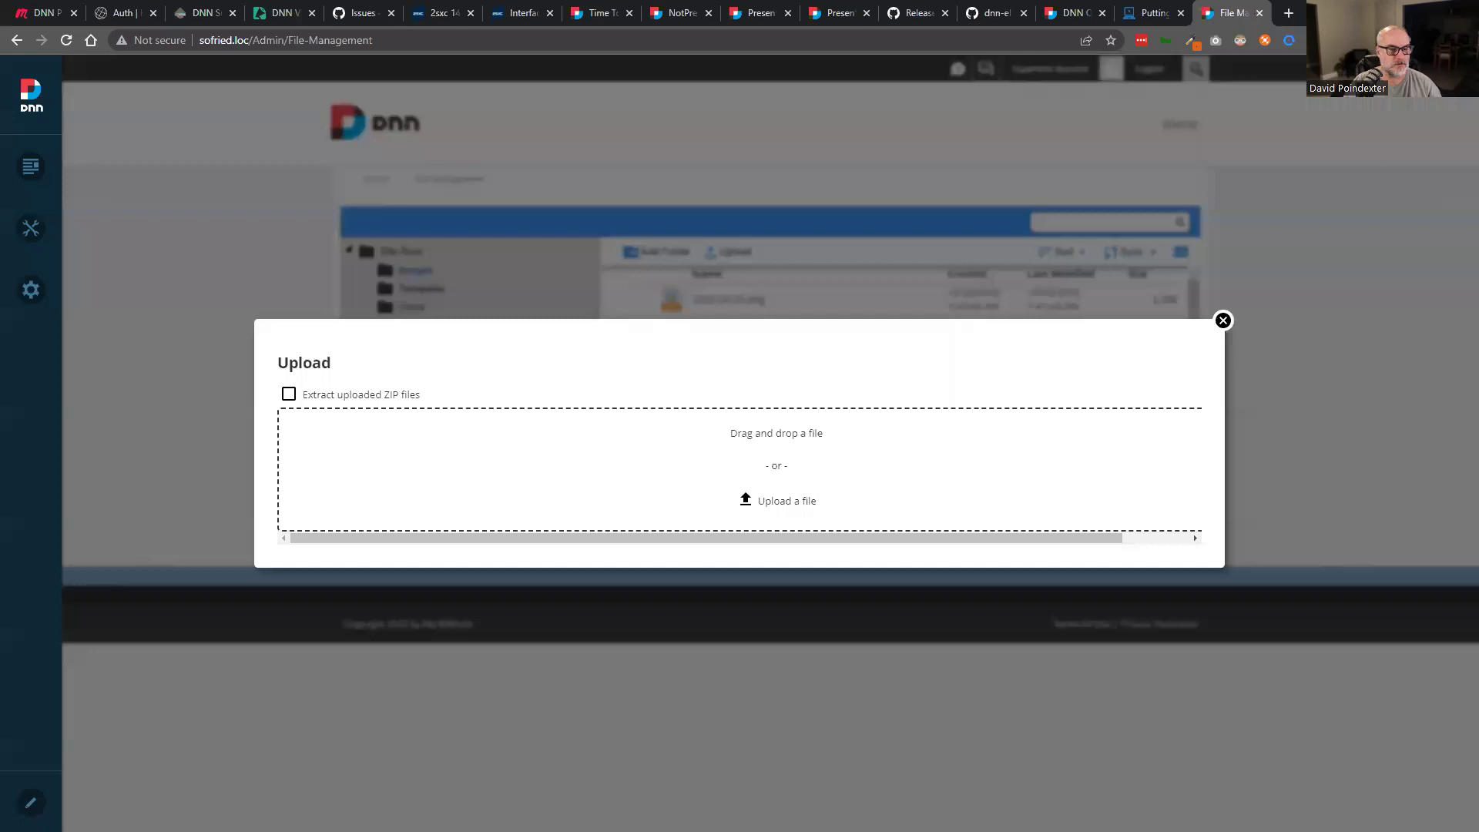
pyautogui.moveTo(747, 493); pyautogui.dragTo(766, 445)
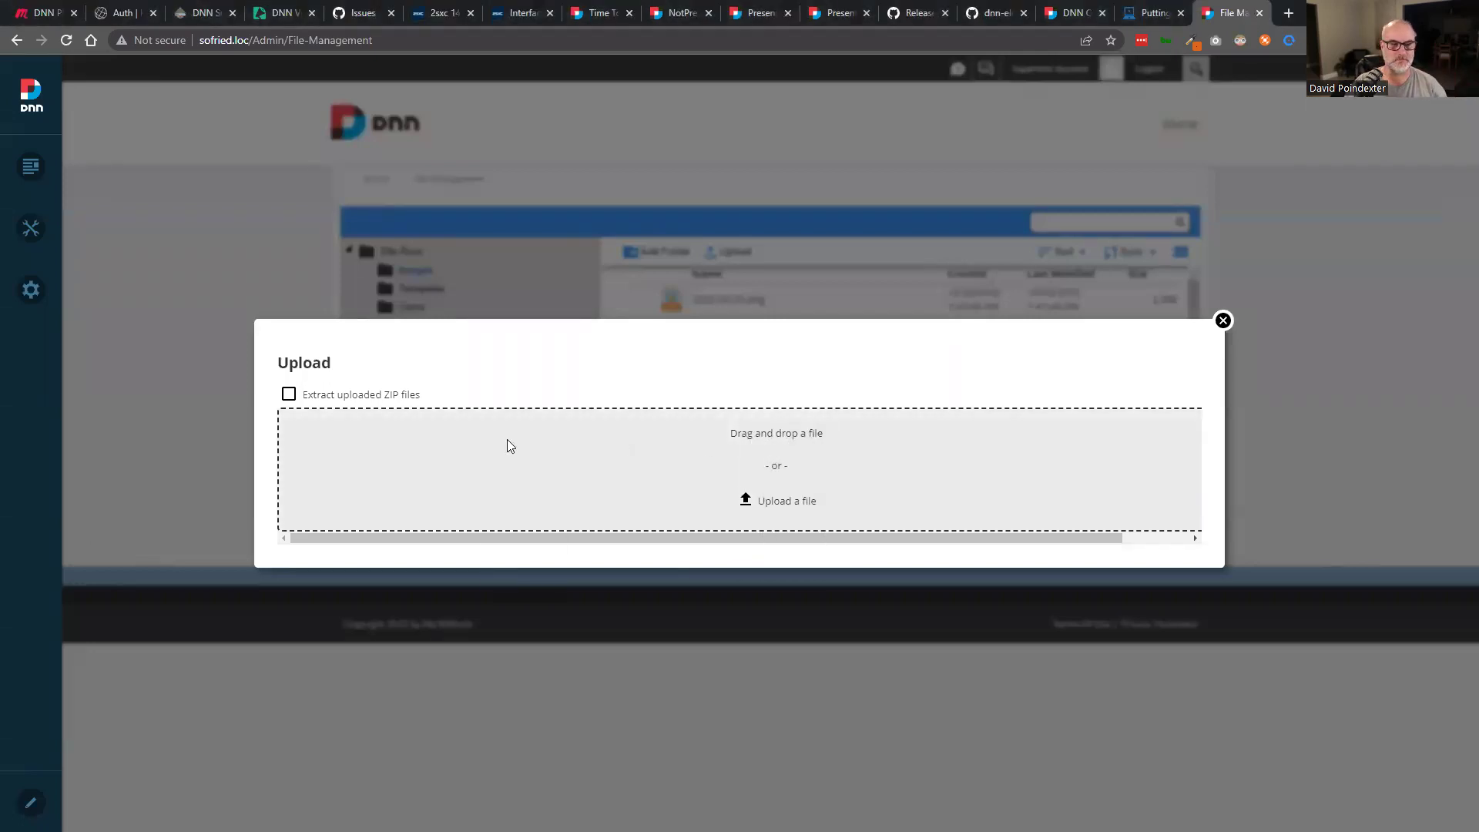
pyautogui.moveTo(622, 432); pyautogui.dragTo(371, 454)
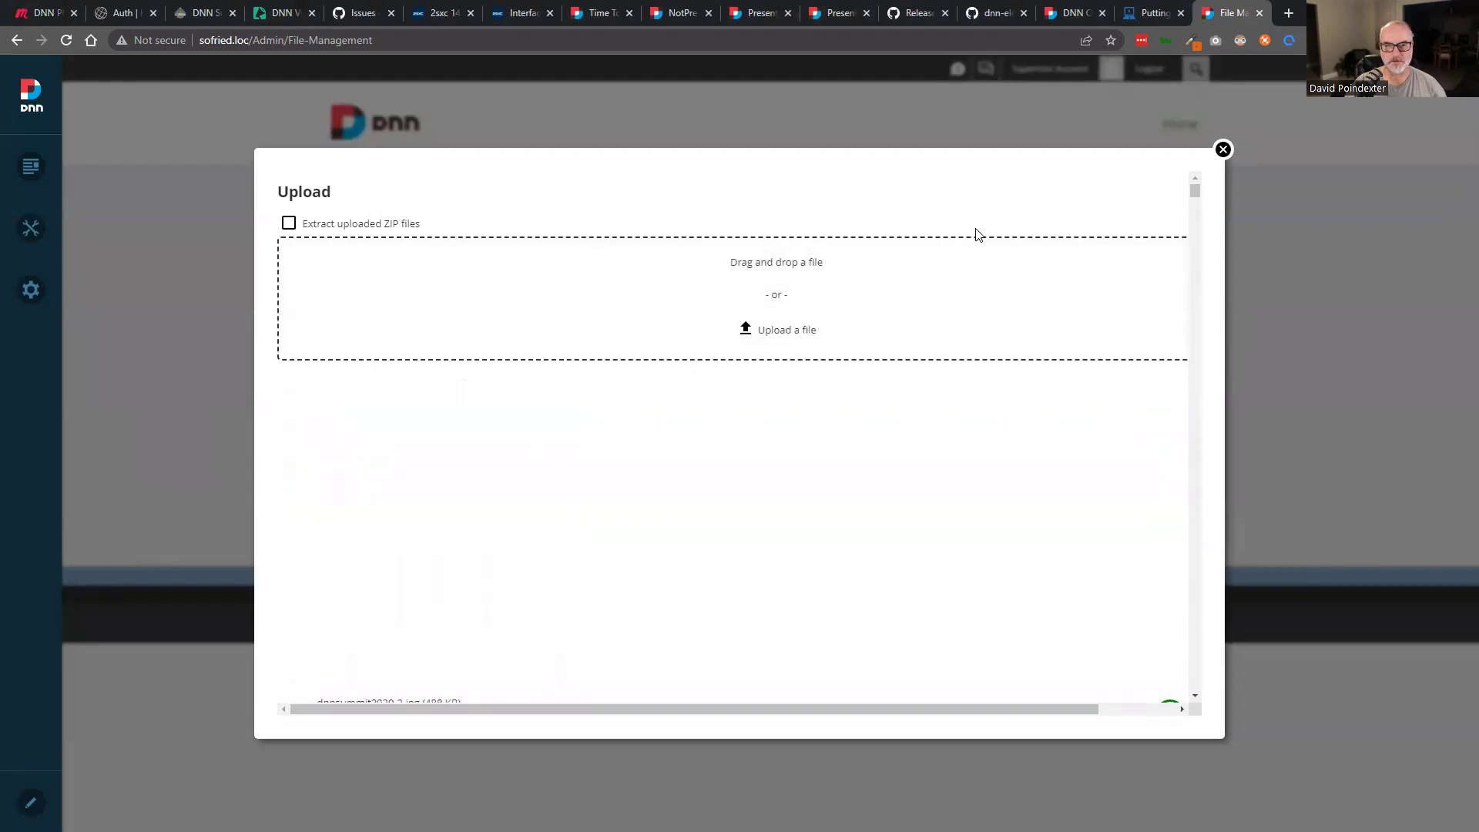
pyautogui.click(1223, 150)
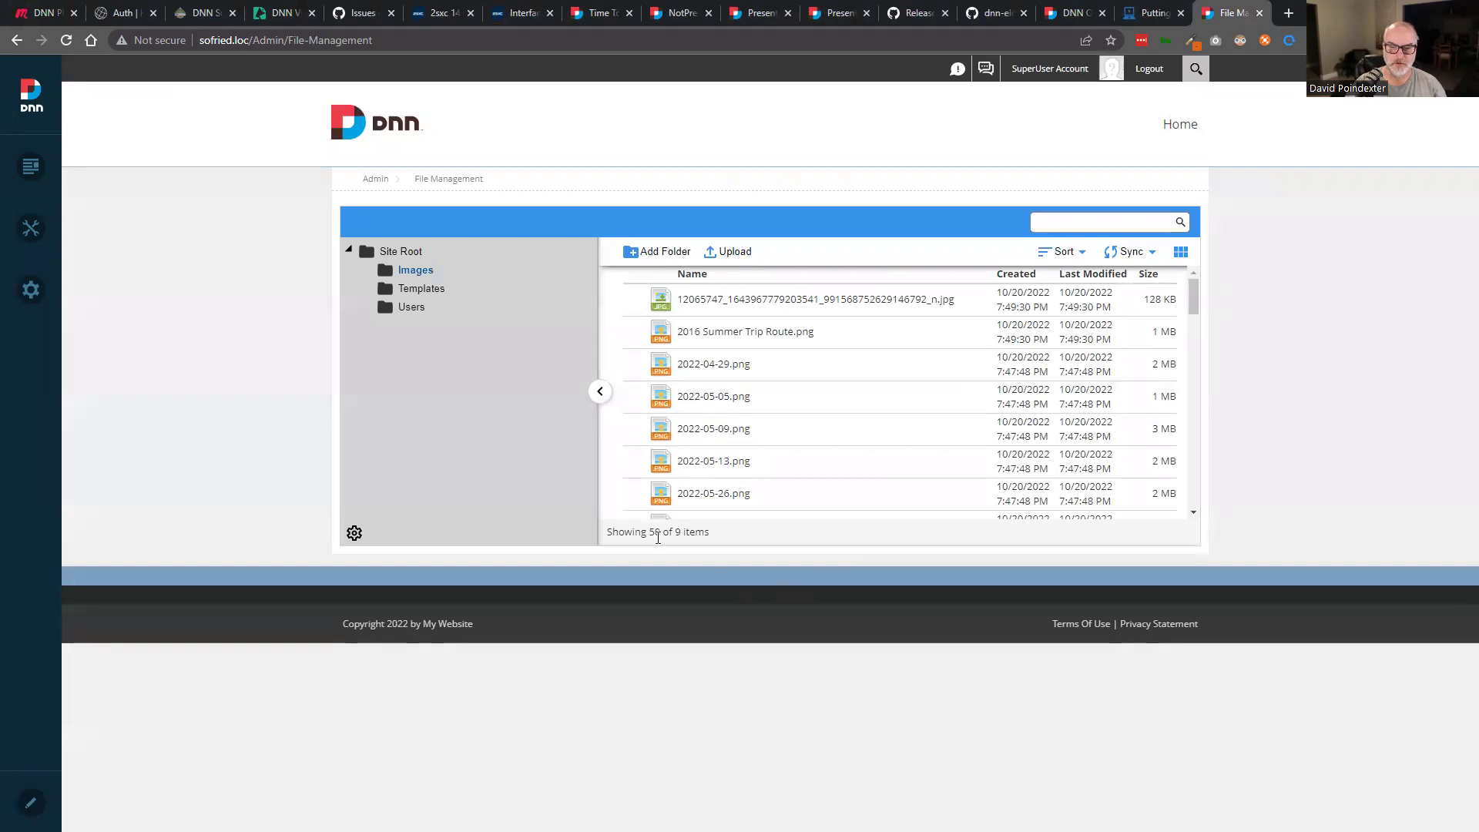
# Reload the Images listing by switching to the Templates folder and back, and examine the item count and the uploaded files.
pyautogui.click(410, 287)
pyautogui.click(410, 272)
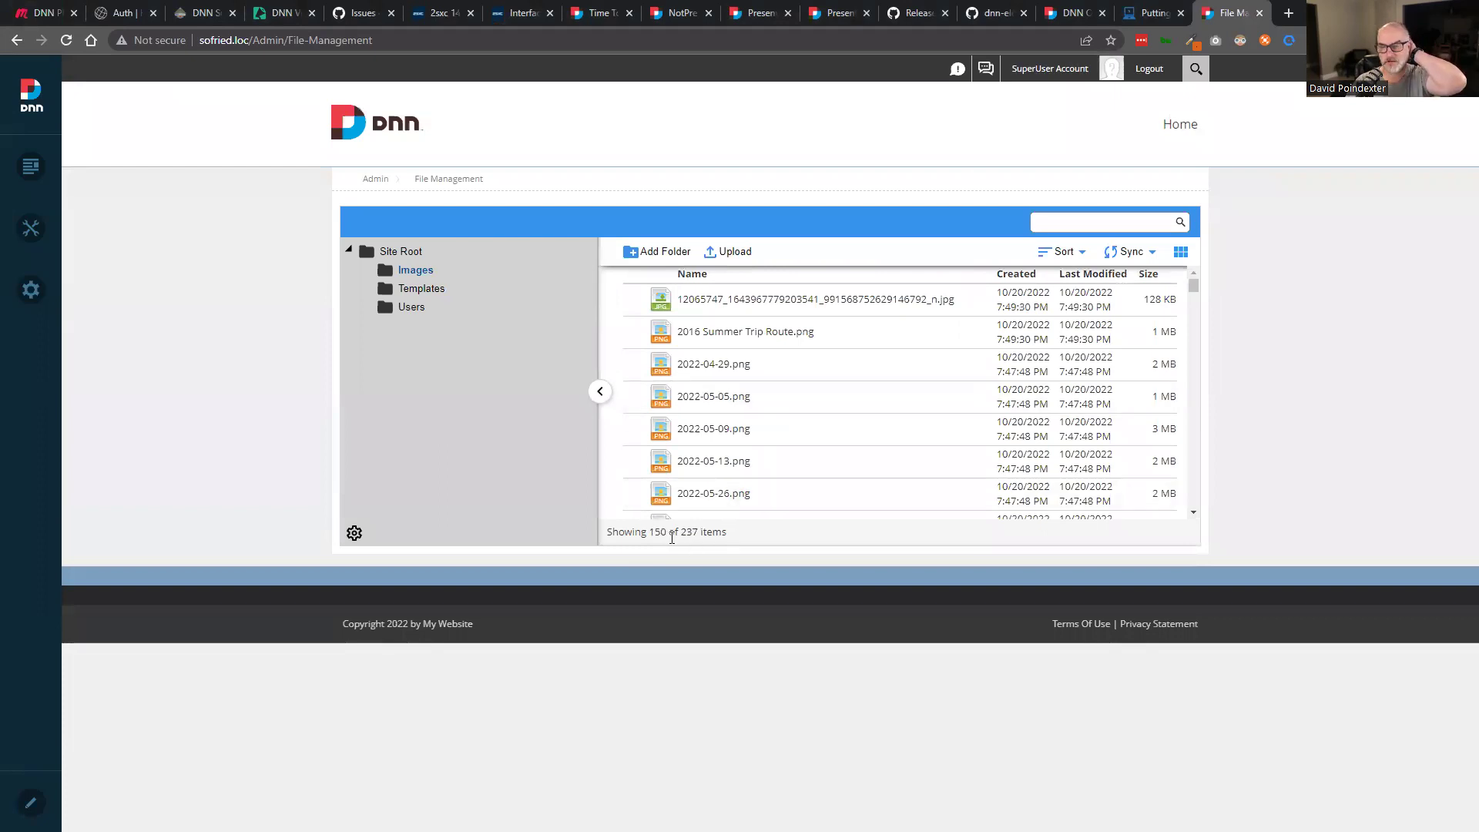
pyautogui.click(423, 289)
pyautogui.click(416, 271)
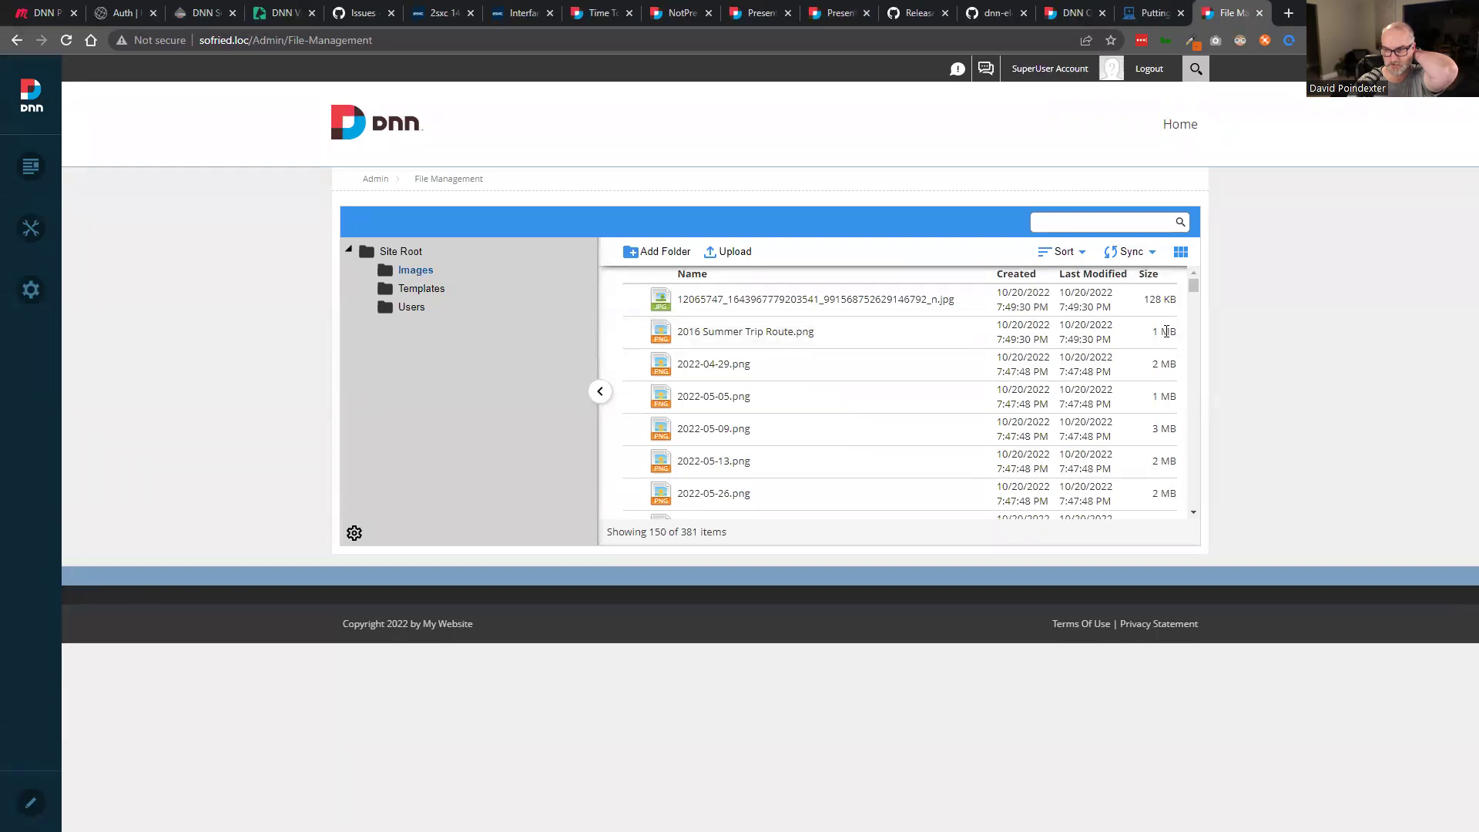
pyautogui.scroll(-10, 1156, 461)
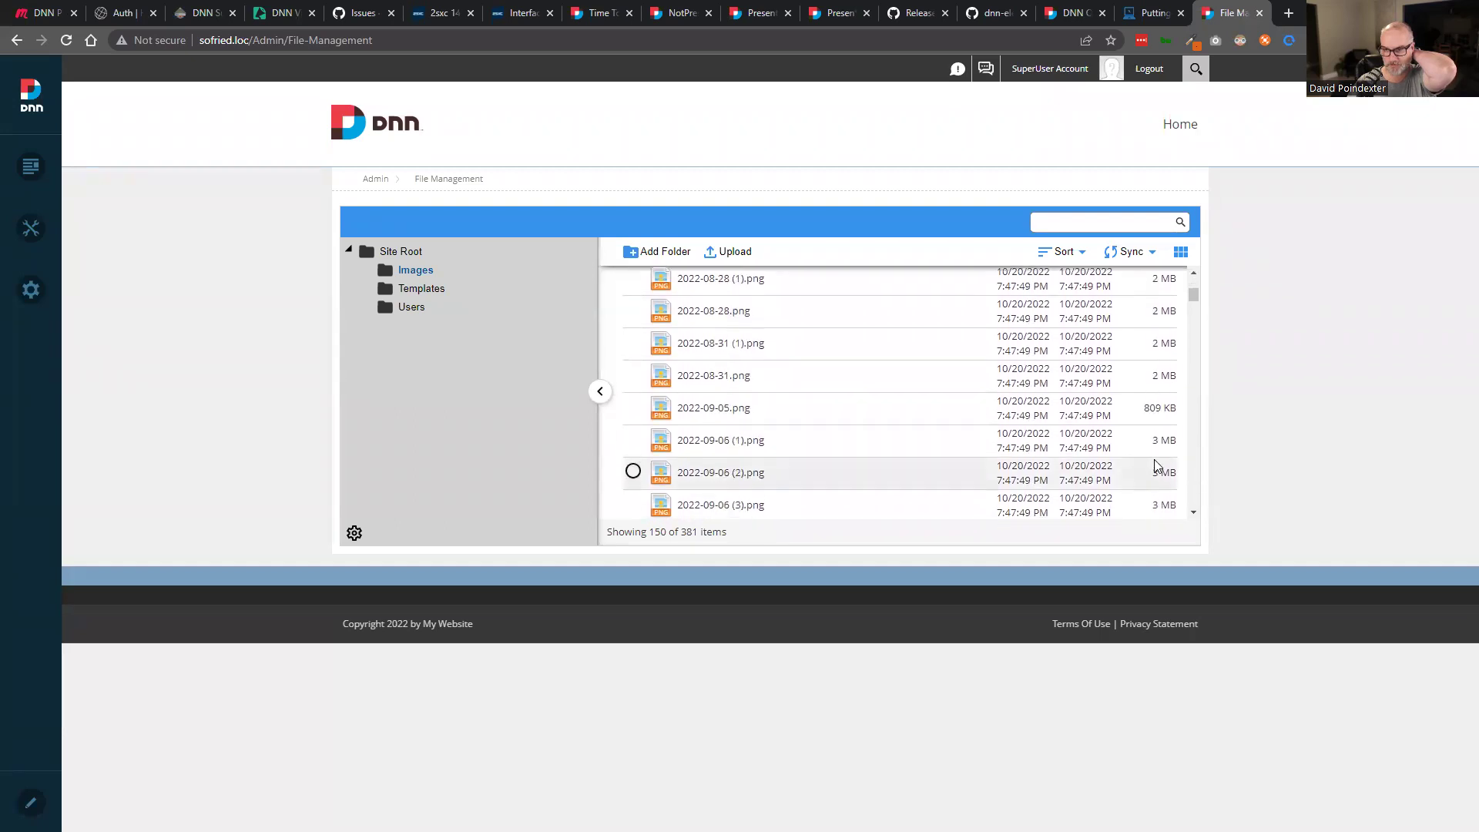
# Examine the Images folder listing from start to end, comparing the loaded item count with the total.
pyautogui.scroll(-8, 1131, 399)
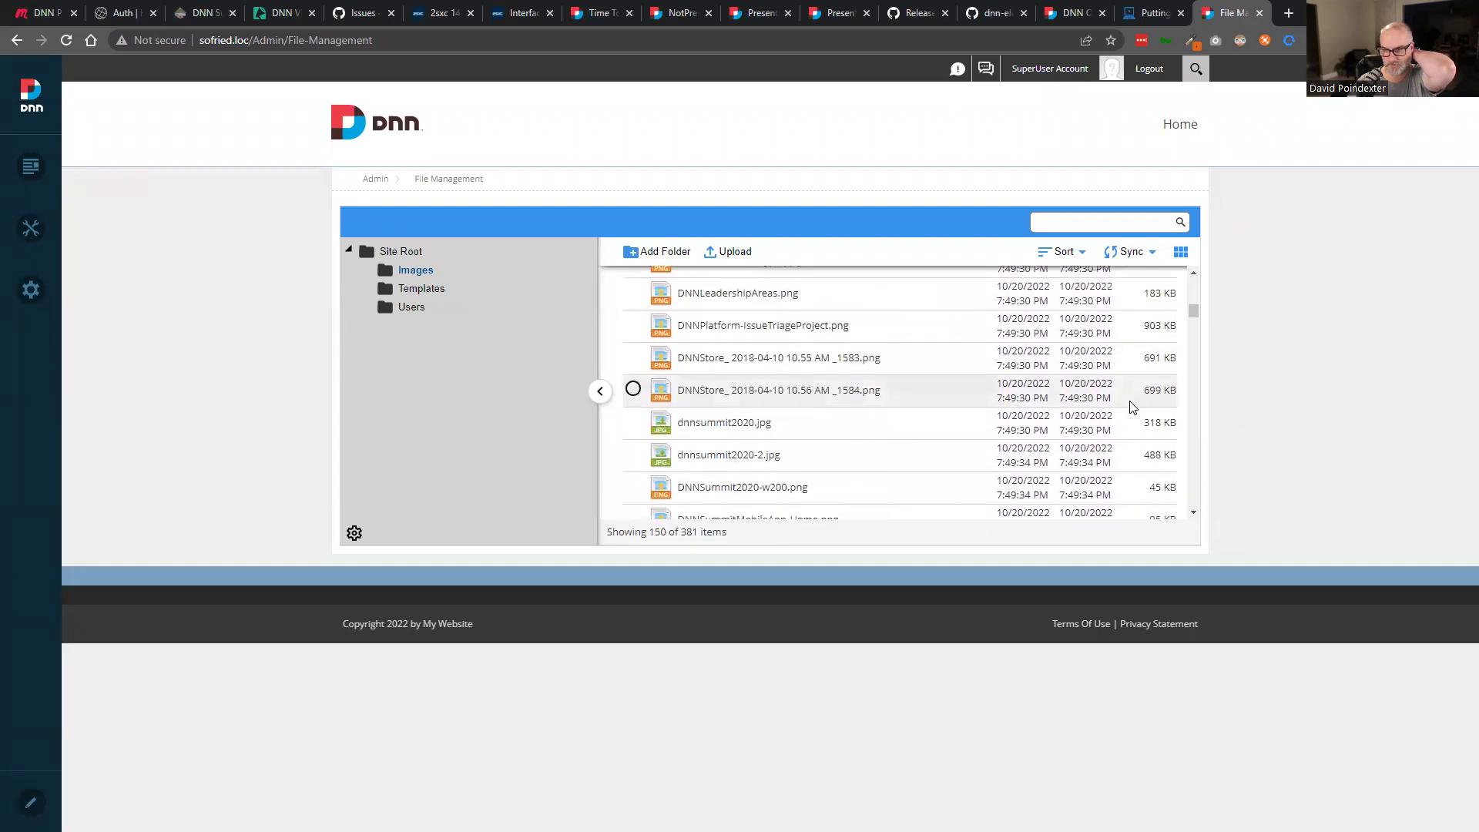
pyautogui.scroll(-10, 1131, 406)
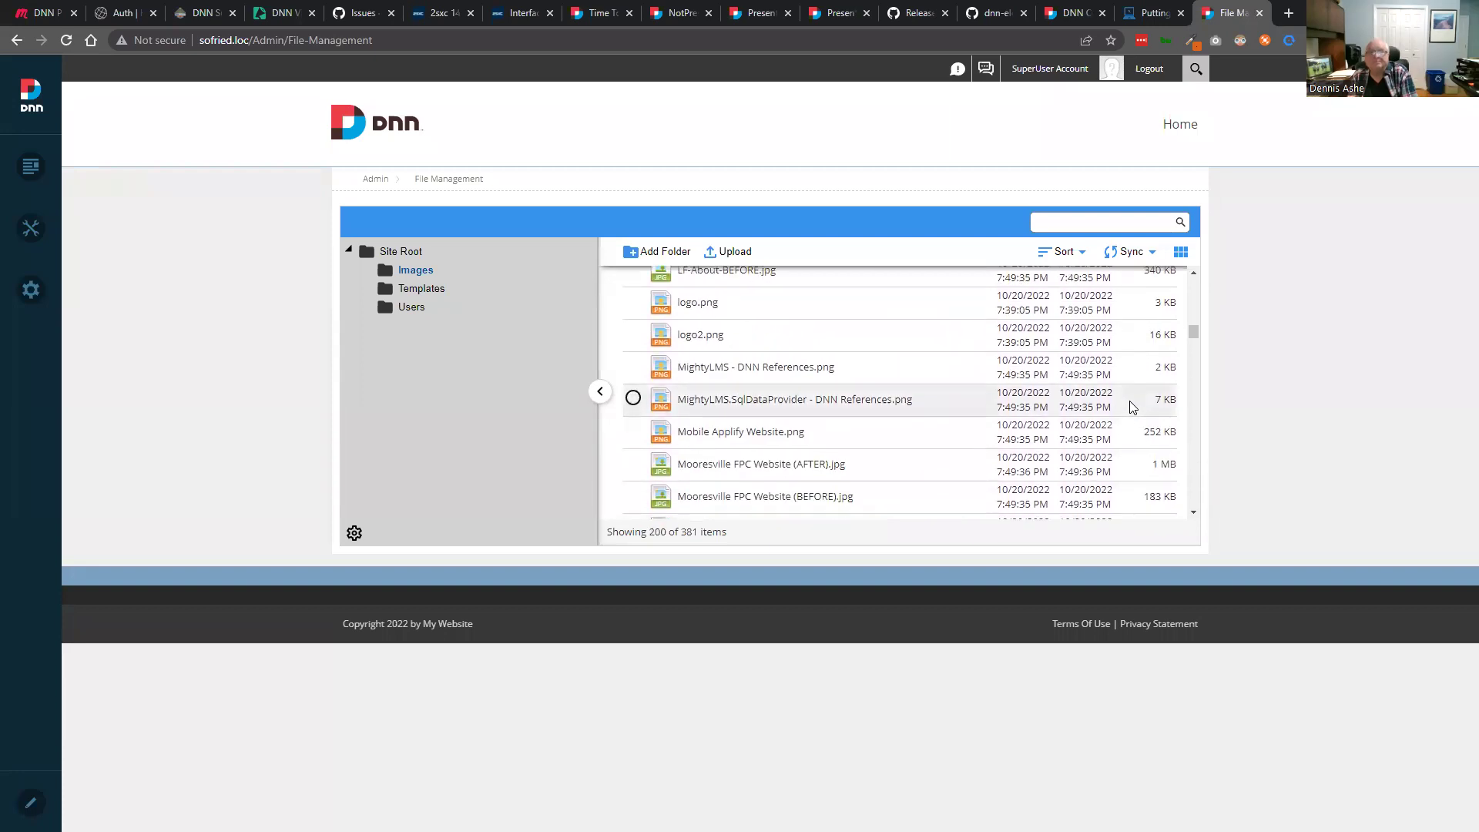
pyautogui.moveTo(1188, 331); pyautogui.dragTo(1189, 278)
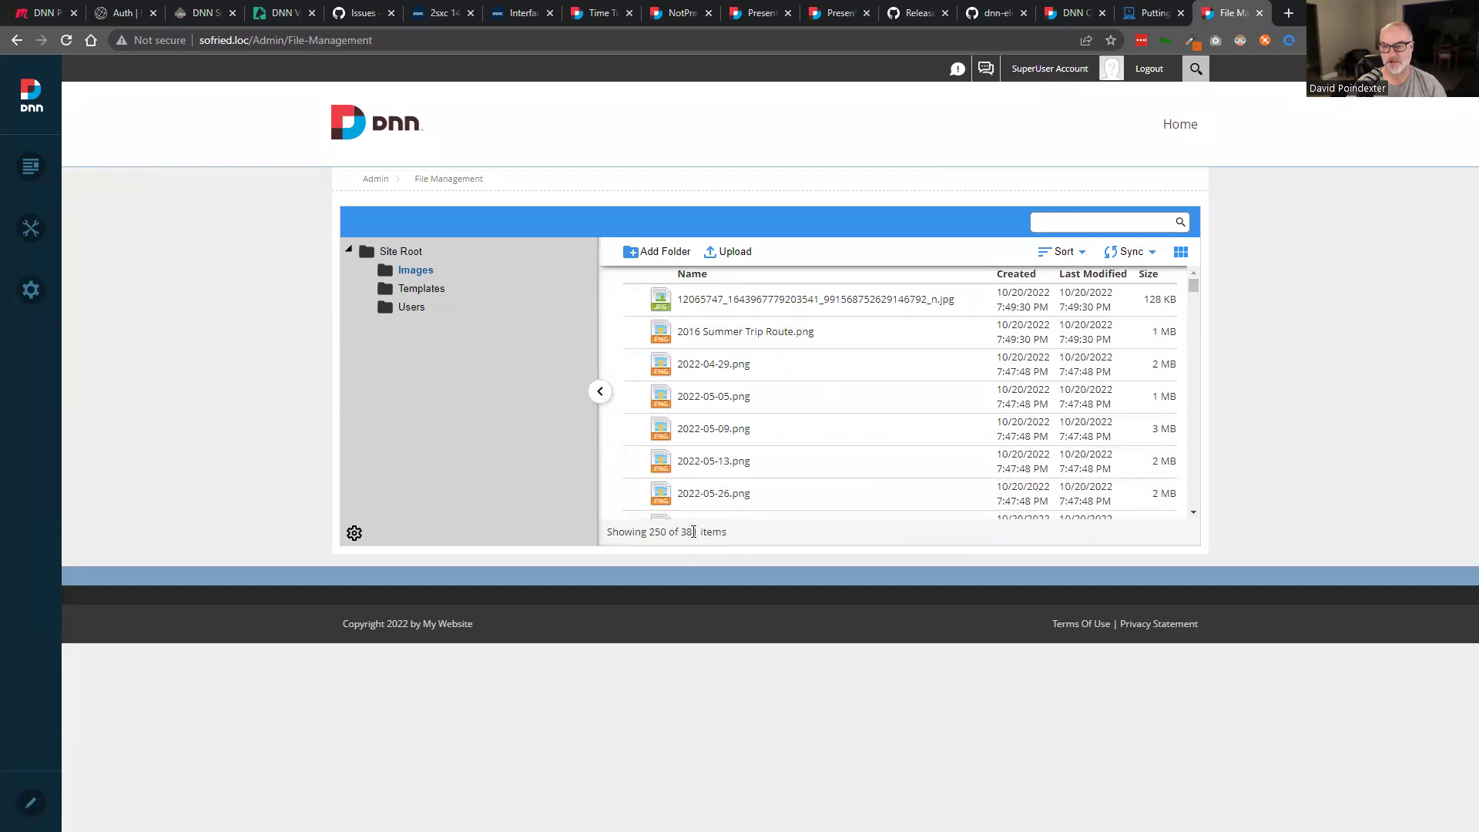
pyautogui.scroll(-6, 705, 397)
pyautogui.scroll(-10, 725, 405)
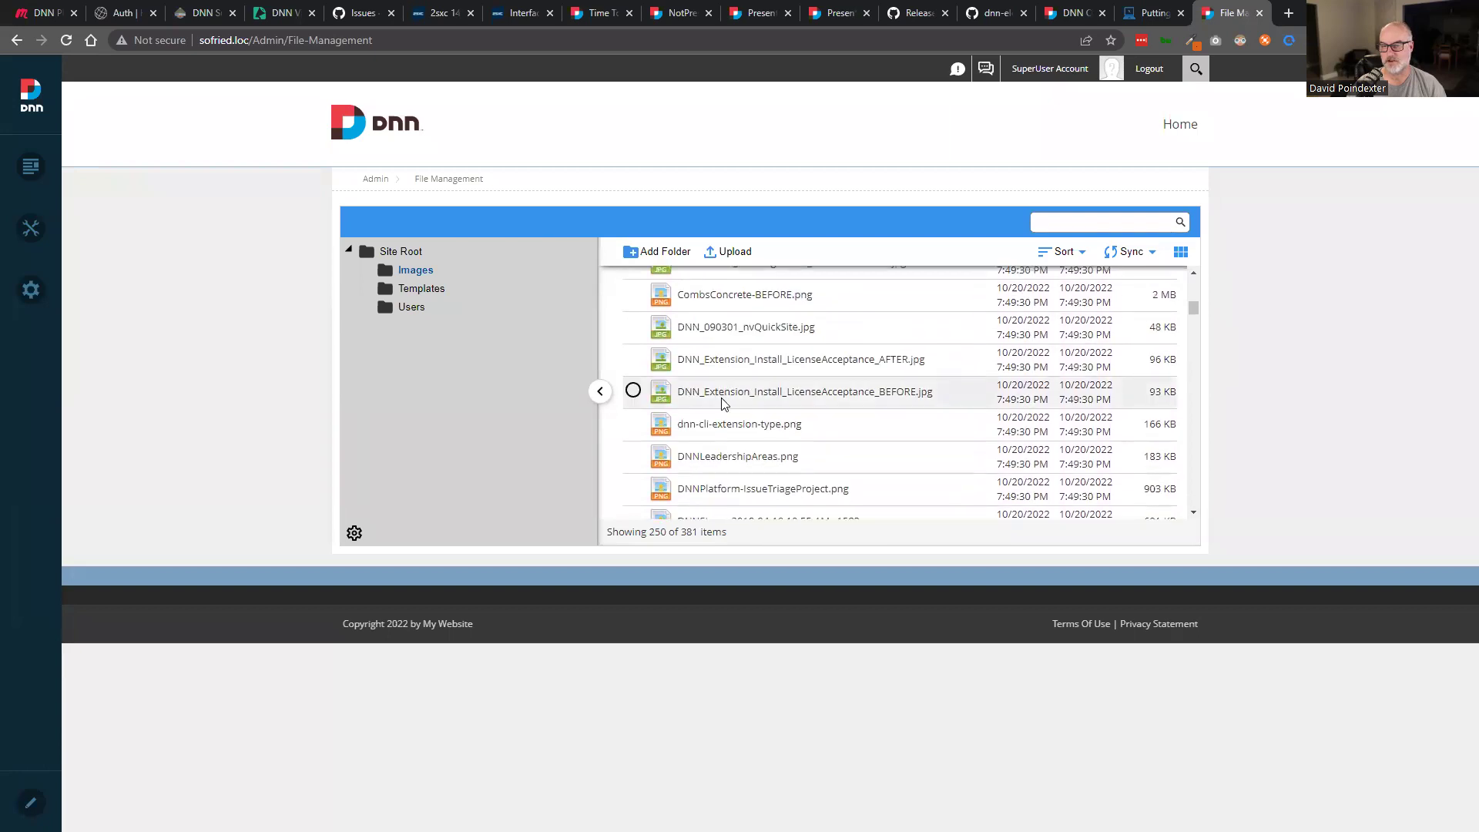
pyautogui.scroll(-10, 725, 405)
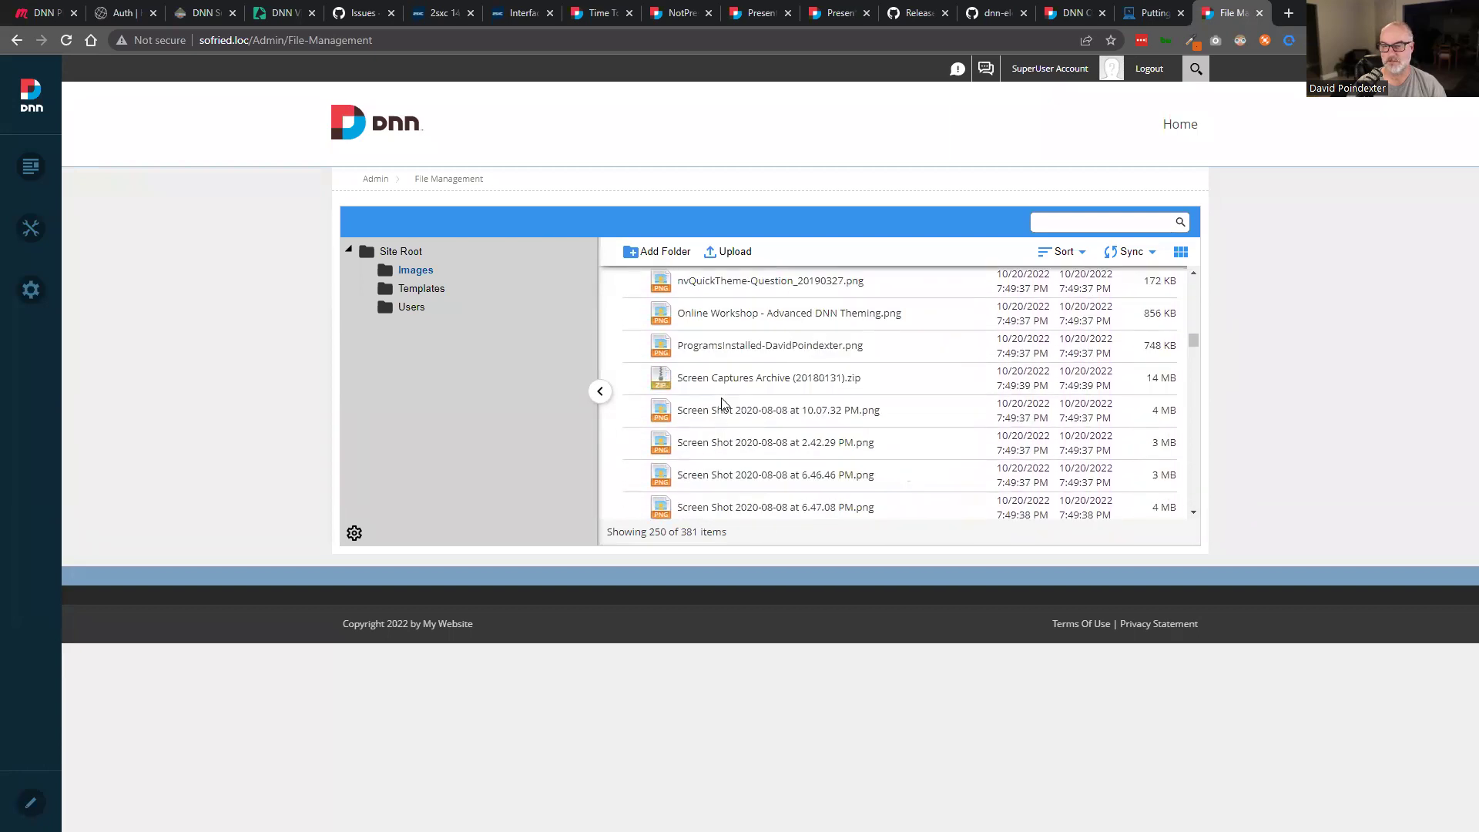
pyautogui.scroll(-10, 724, 403)
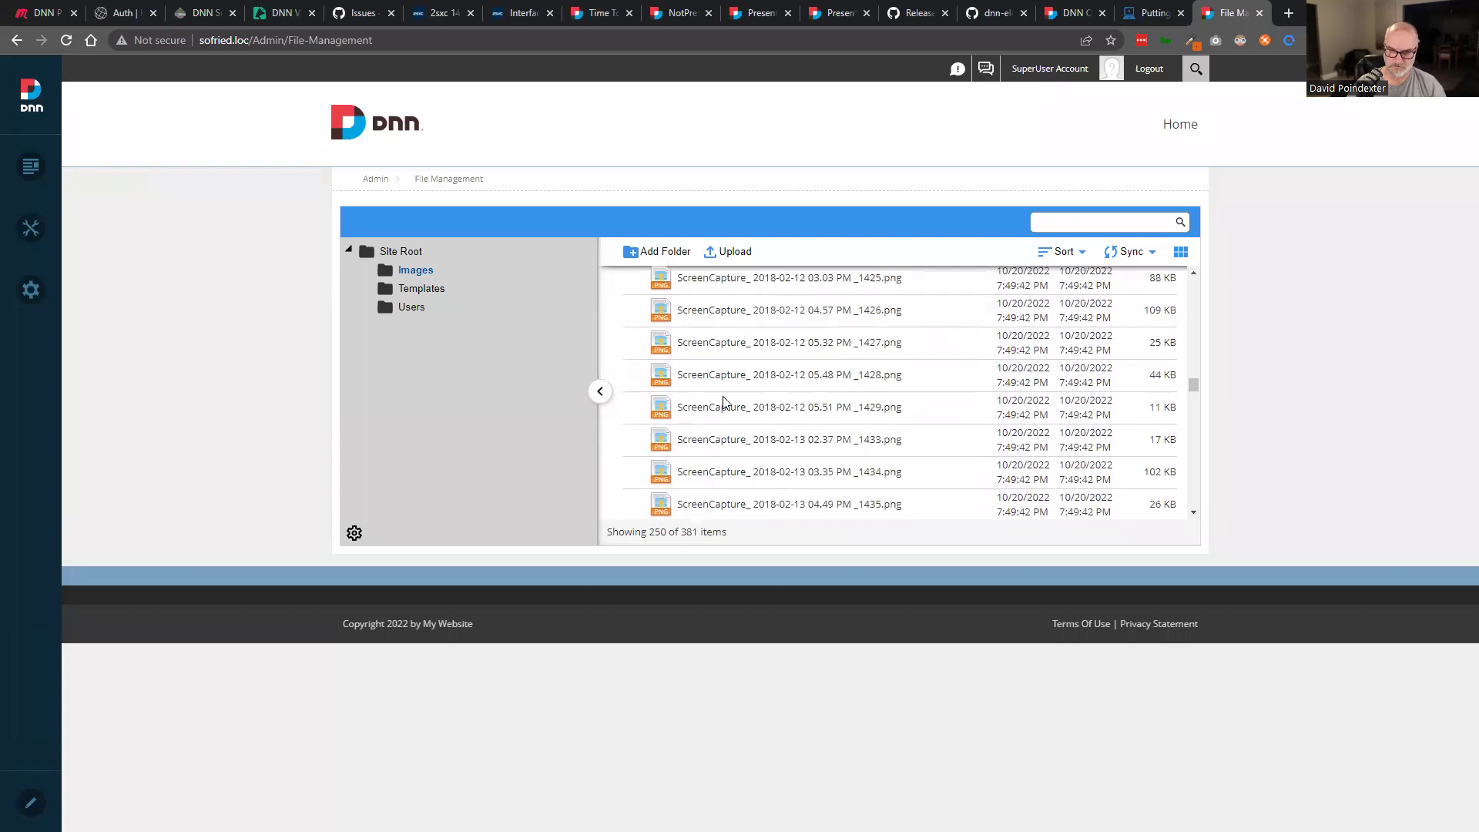
pyautogui.scroll(-5, 724, 403)
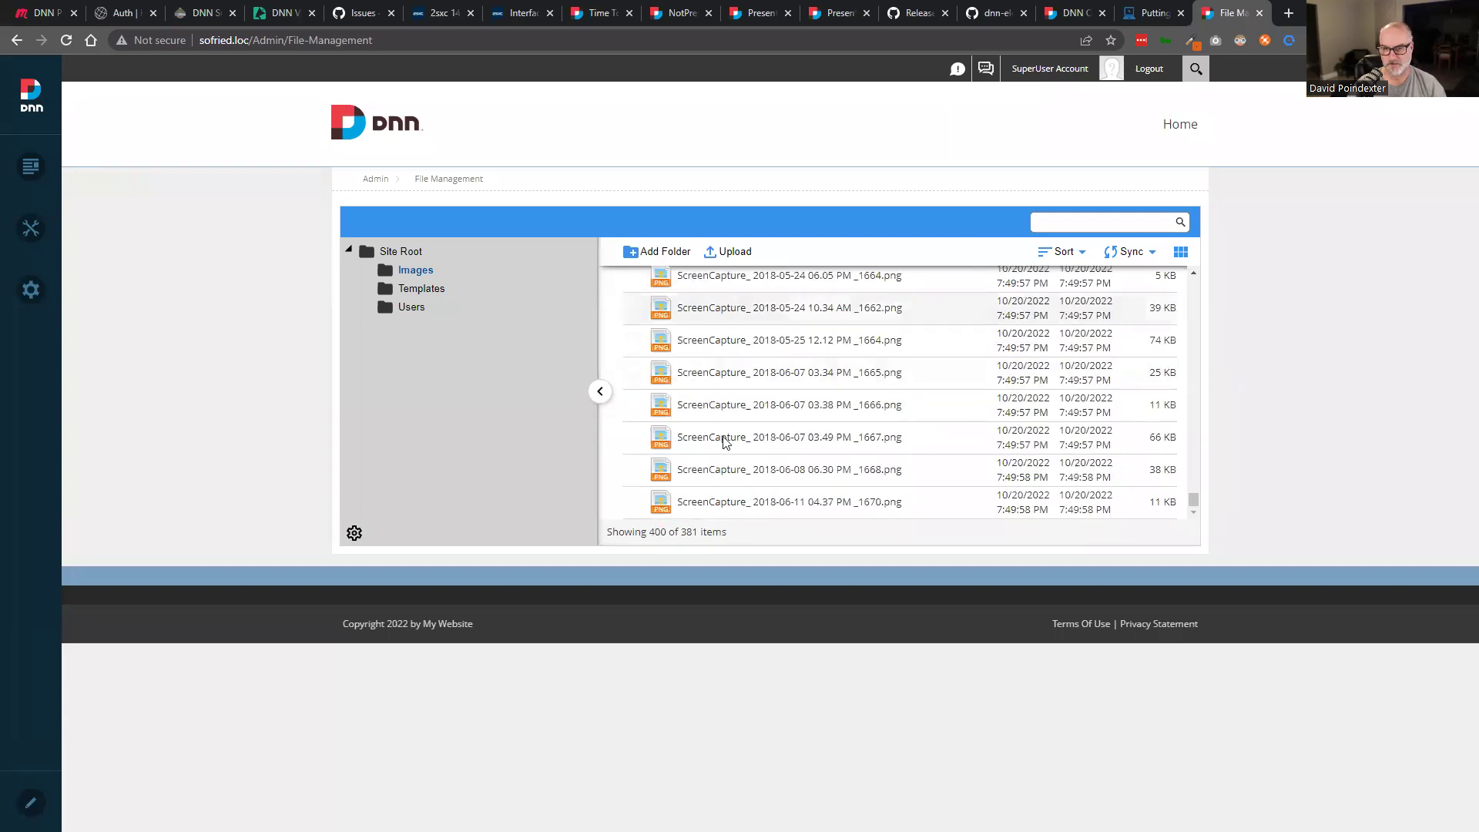
pyautogui.scroll(20, 705, 369)
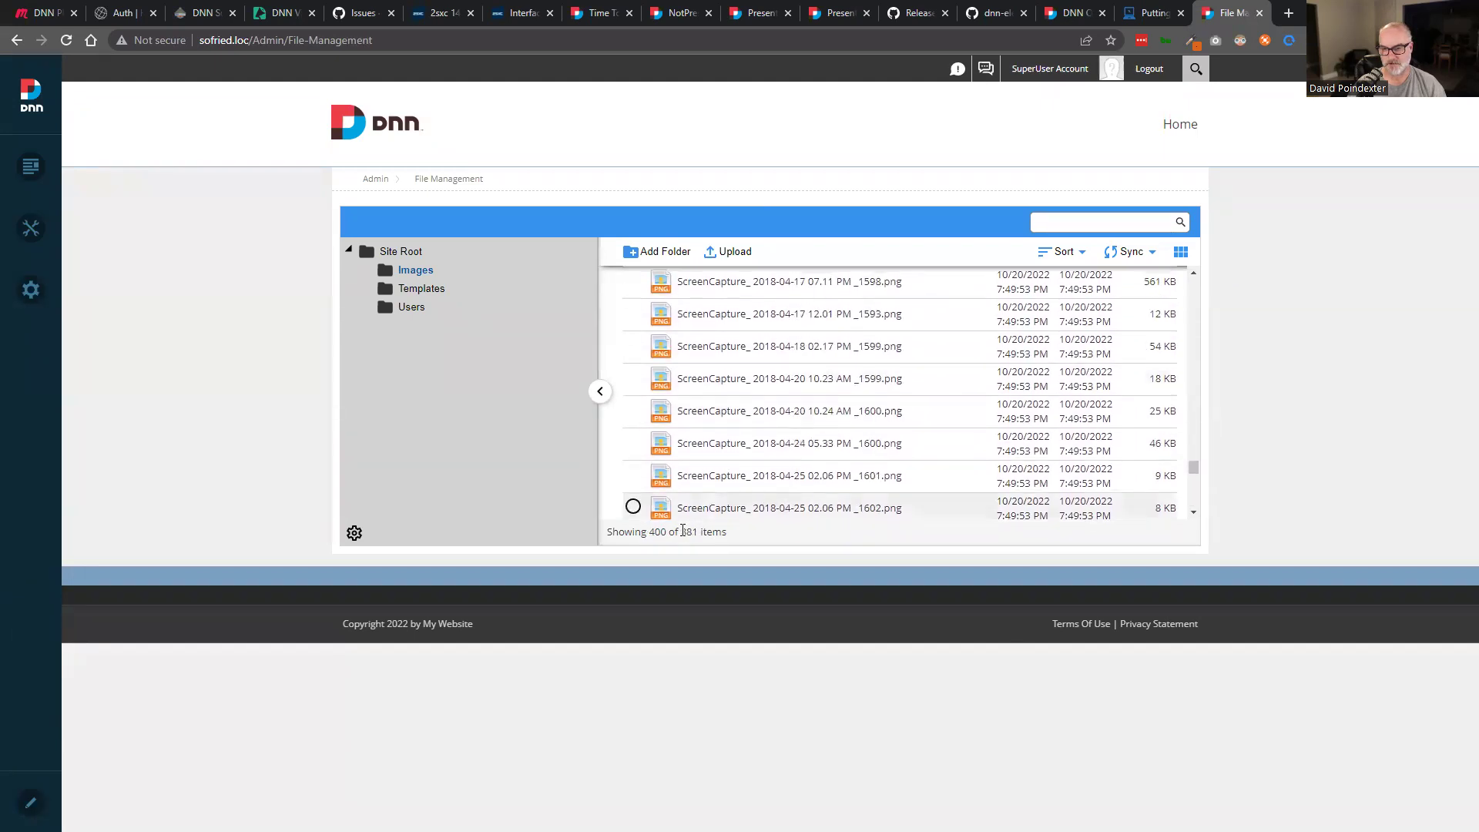
pyautogui.scroll(-2, 701, 409)
pyautogui.scroll(3, 732, 420)
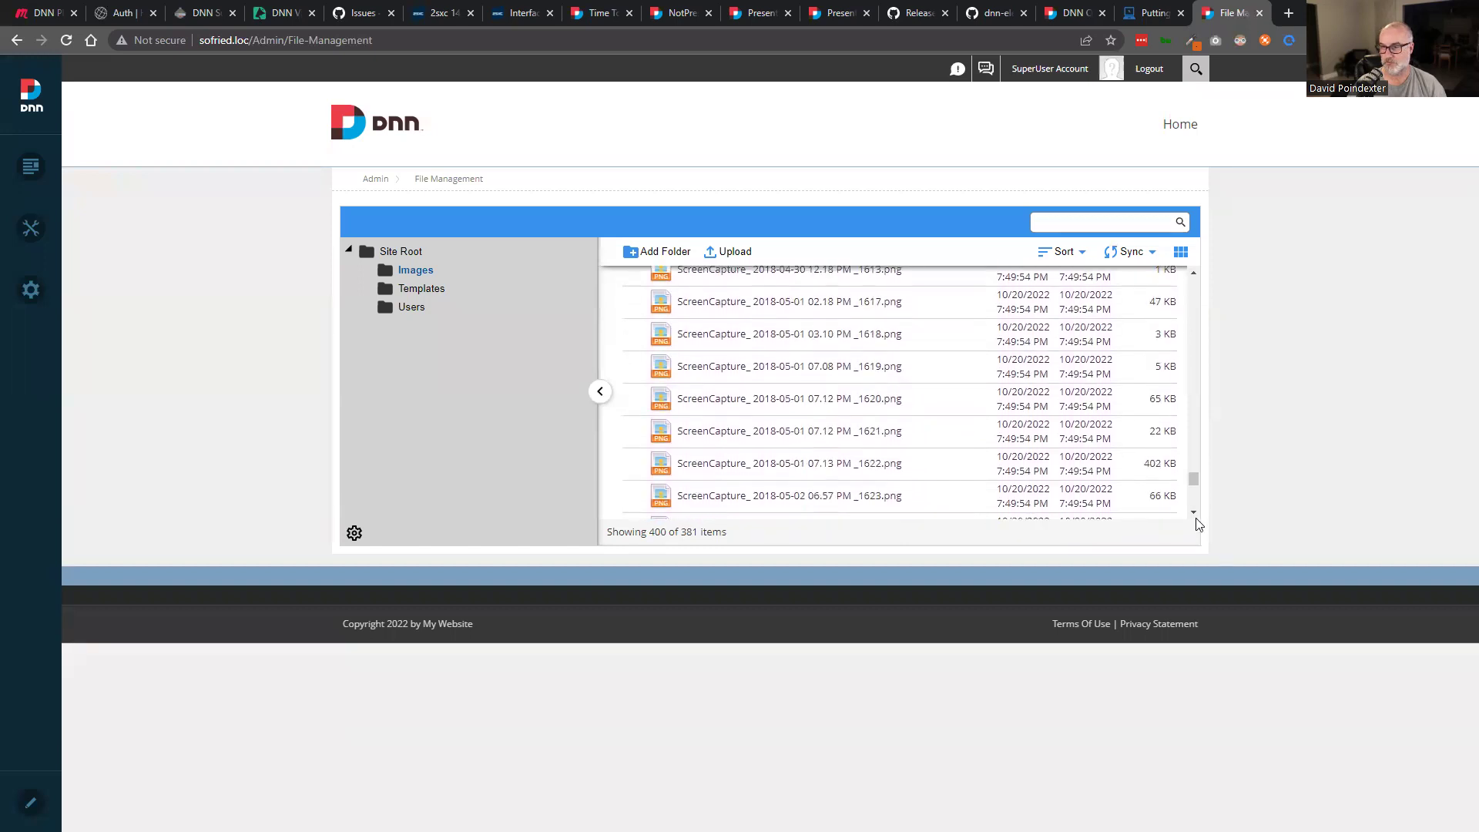
# Return to the start of the Images listing and go through it again down to the last file.
pyautogui.moveTo(1193, 478); pyautogui.dragTo(1188, 268)
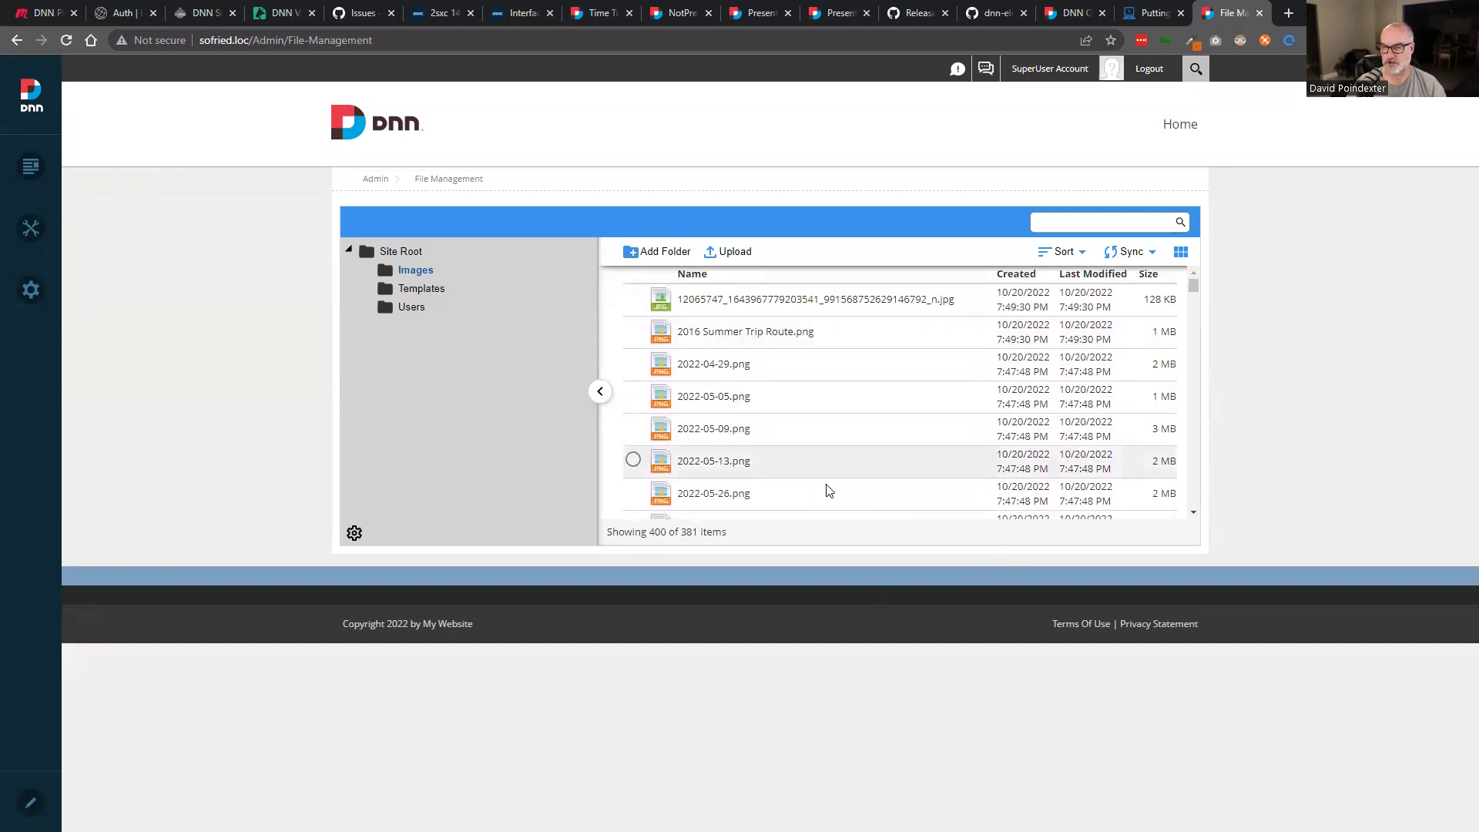
pyautogui.moveTo(1195, 285); pyautogui.dragTo(1194, 417)
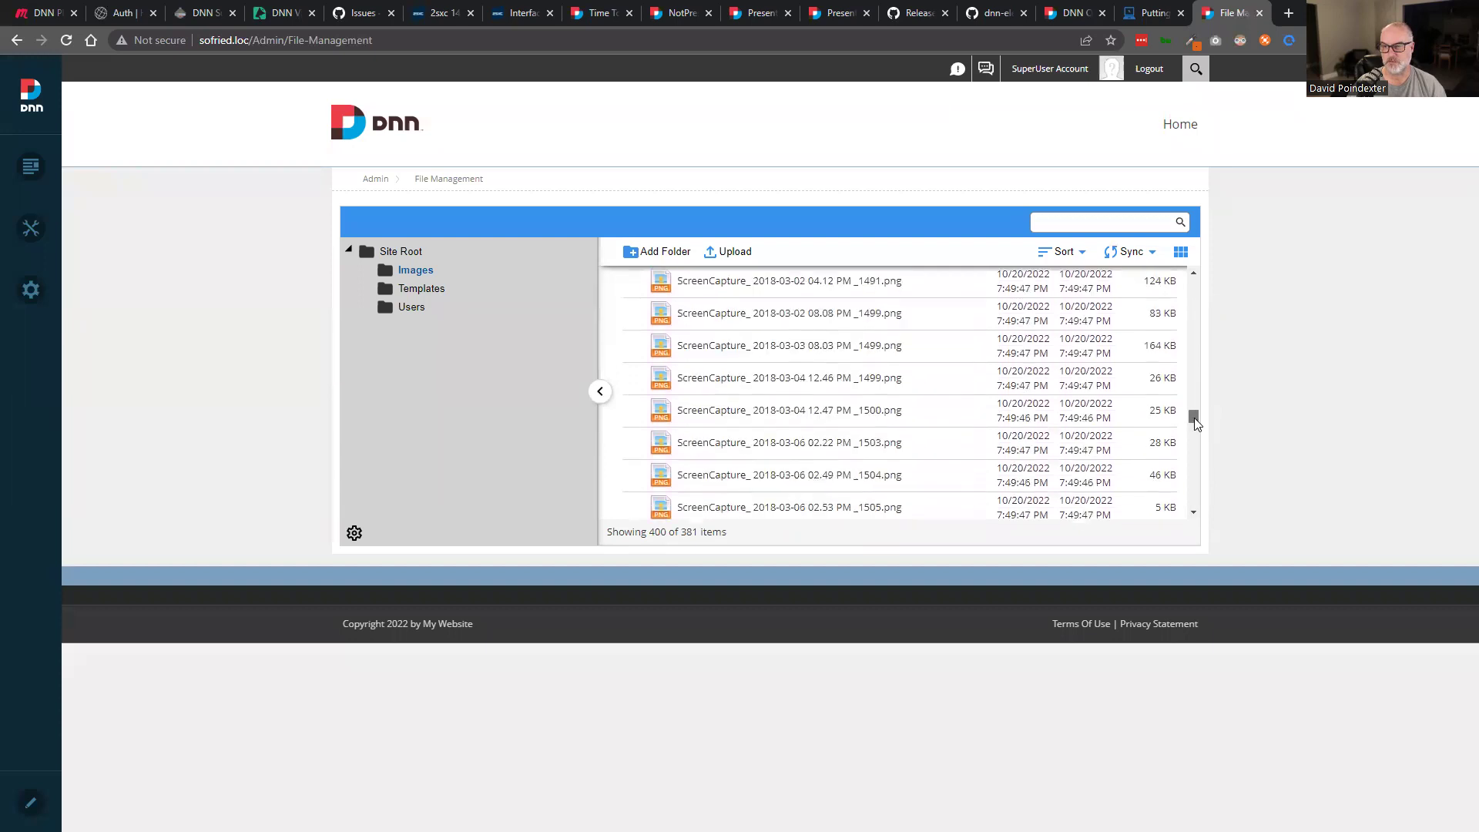
pyautogui.click(1193, 486)
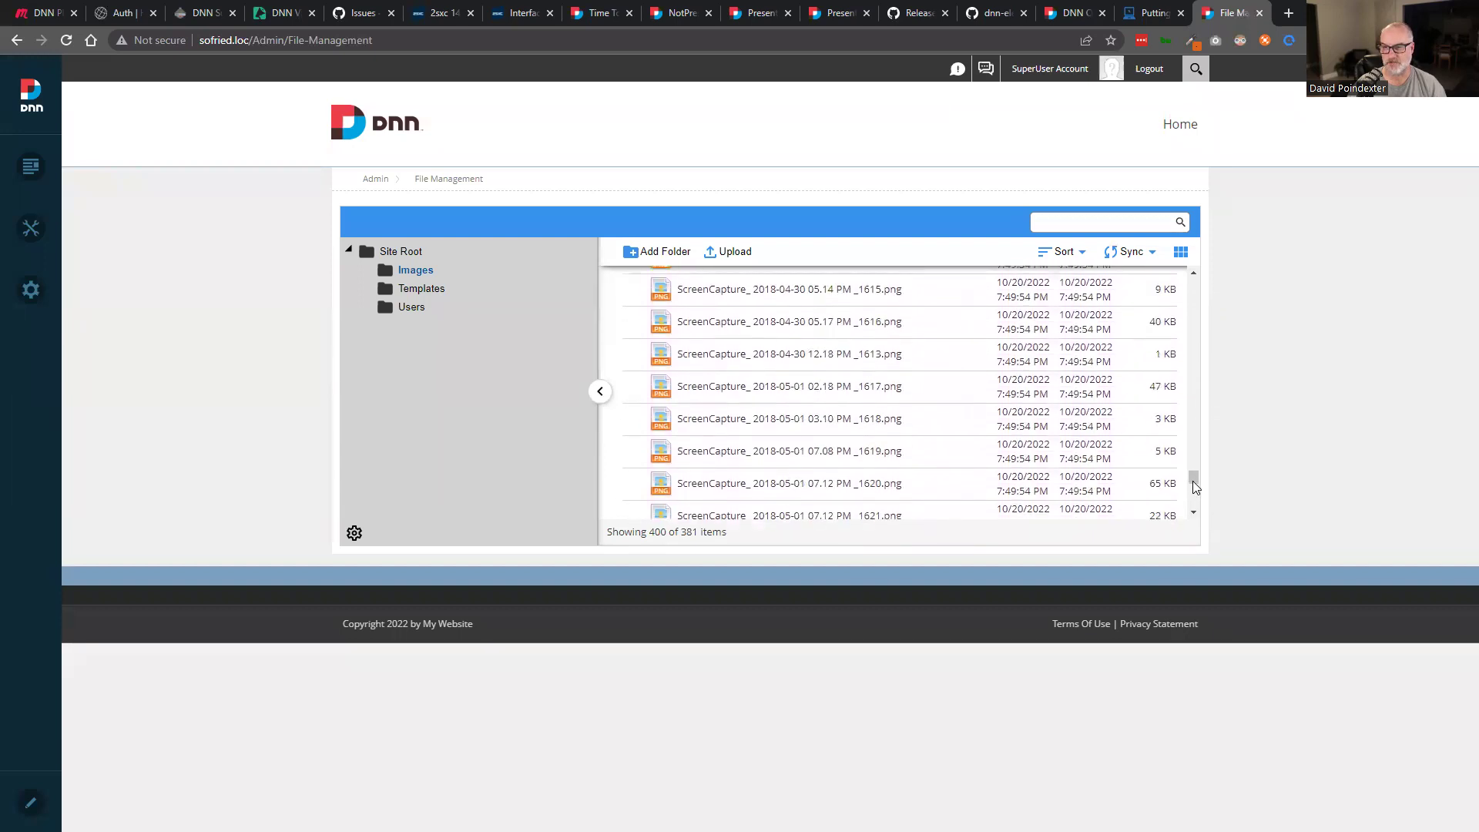
pyautogui.click(1194, 489)
pyautogui.click(1195, 509)
pyautogui.click(1194, 510)
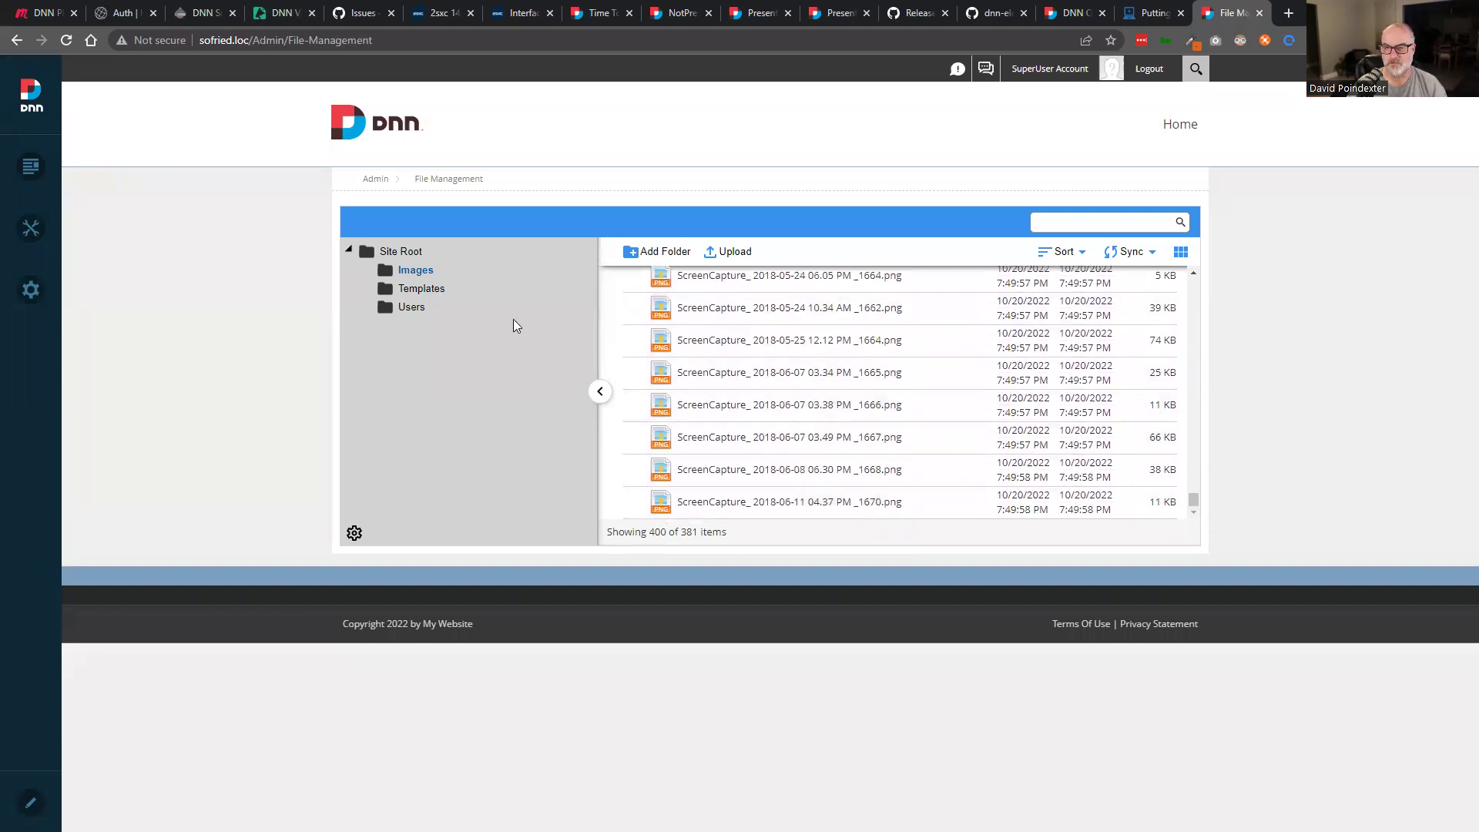
# Reload the Images listing by switching to the Templates folder and back, and look through all files to the last one.
pyautogui.click(409, 290)
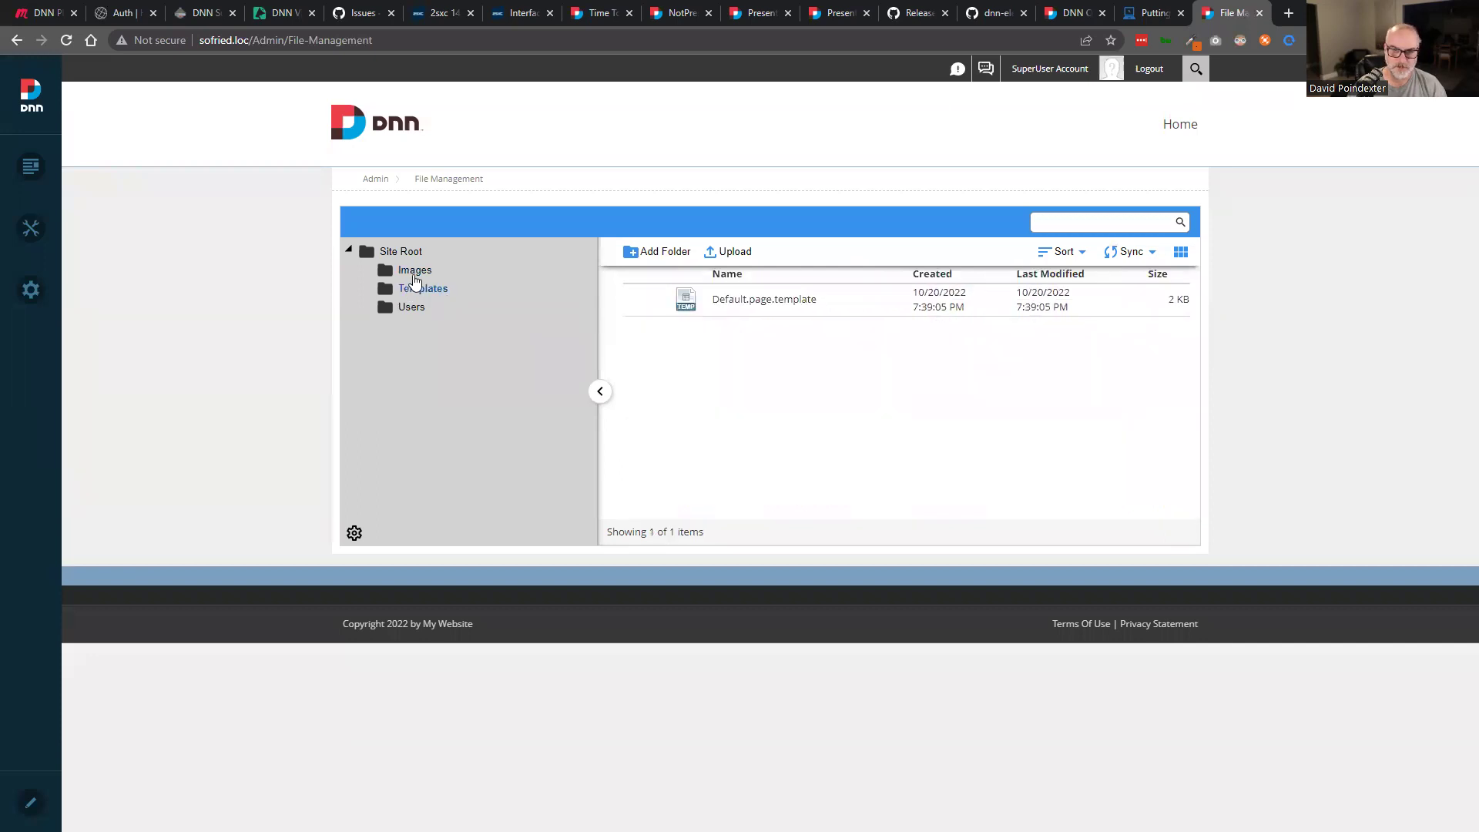
pyautogui.click(411, 273)
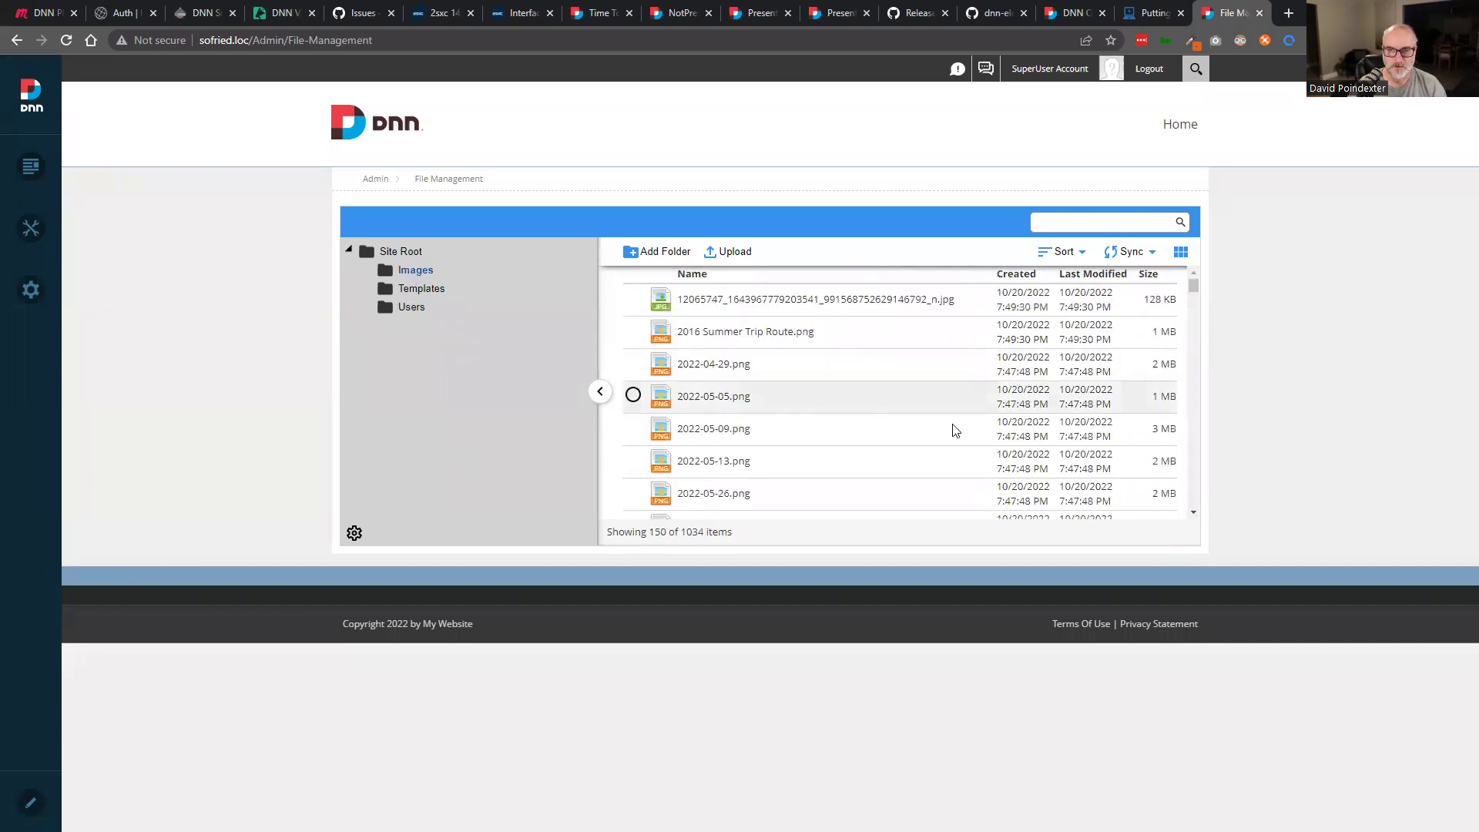
pyautogui.click(1079, 223)
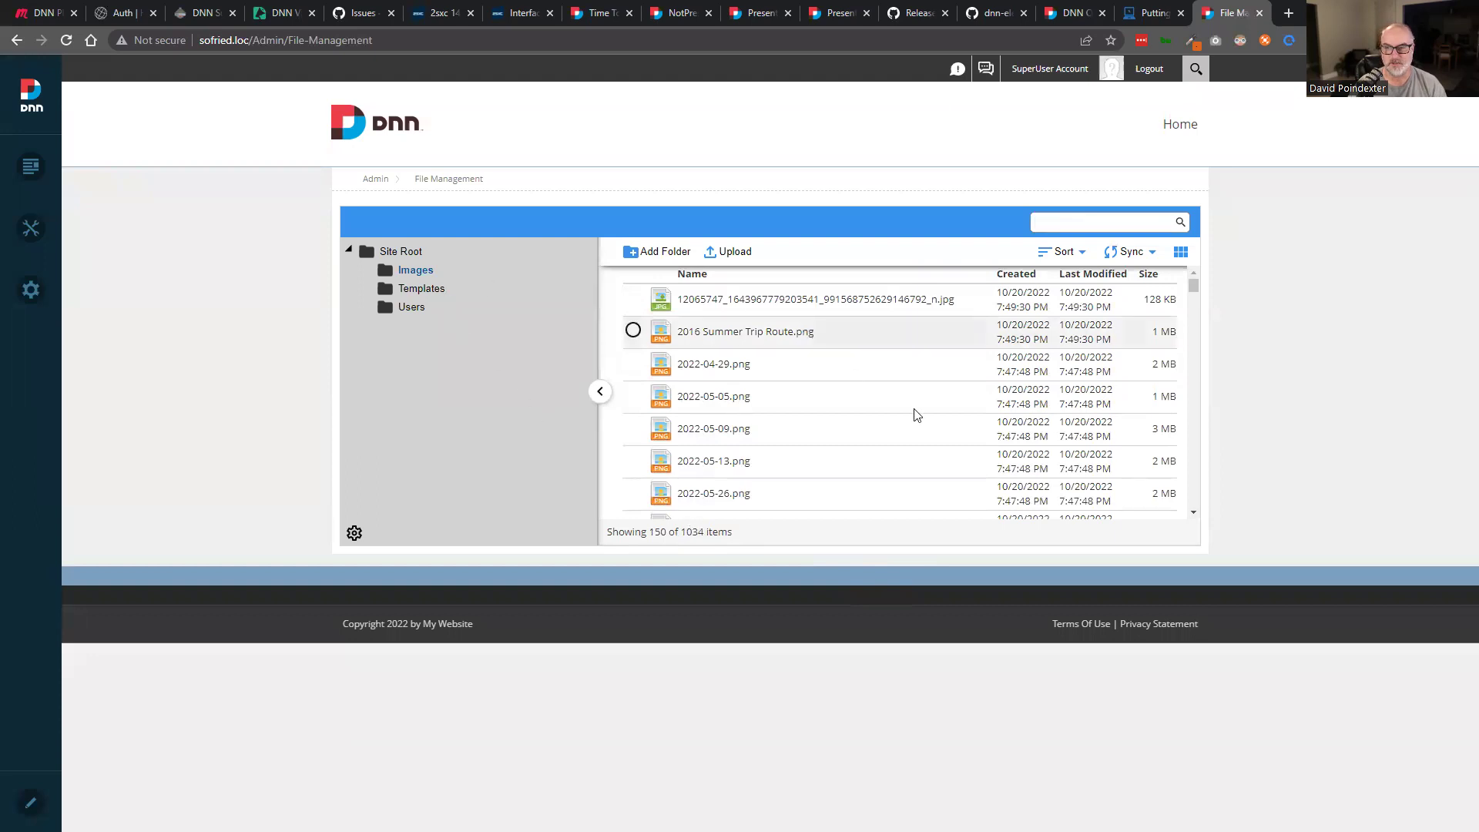
pyautogui.scroll(-15, 1197, 503)
pyautogui.scroll(-3, 1198, 503)
pyautogui.scroll(-12, 1197, 503)
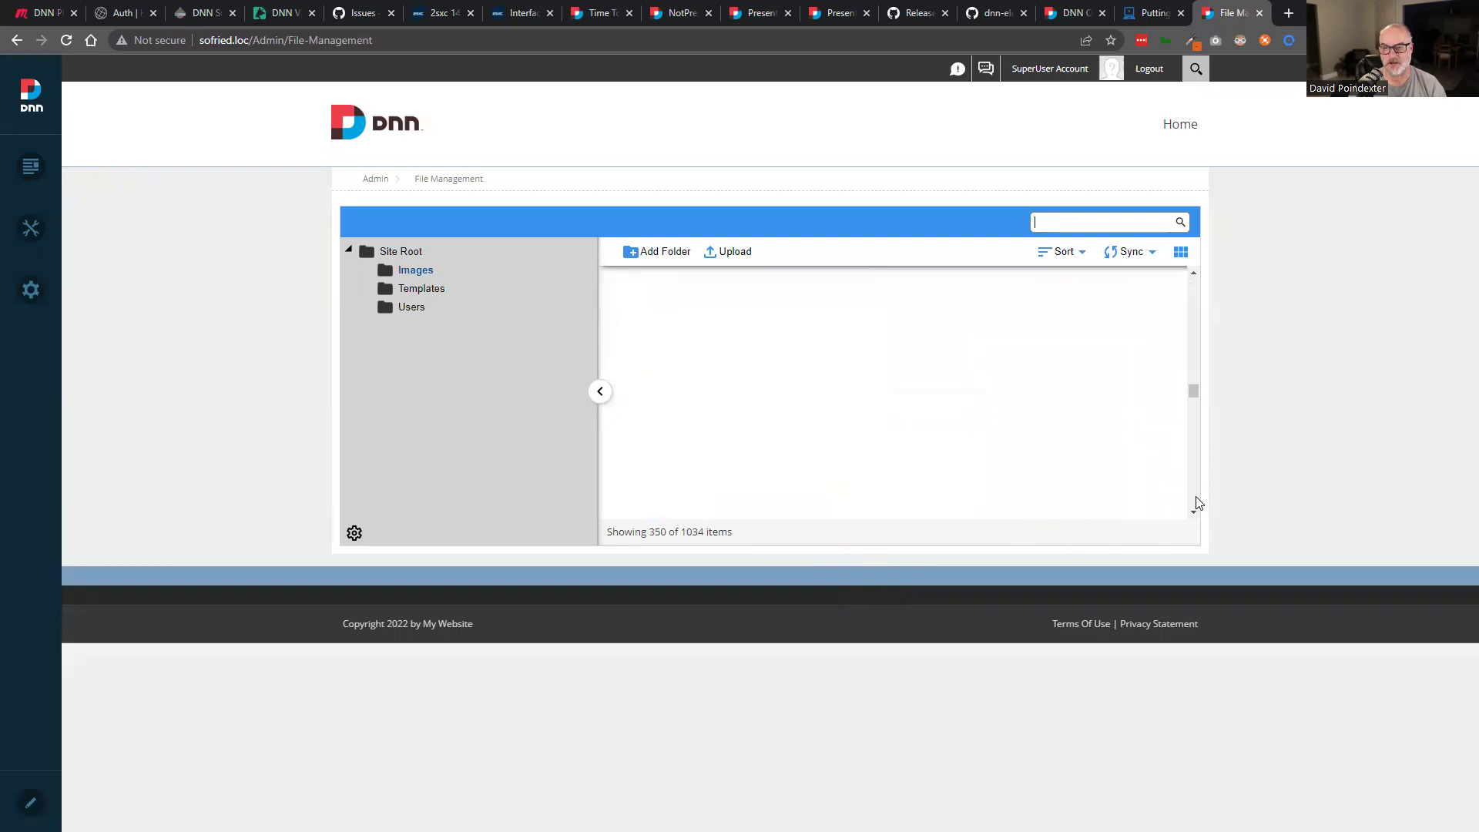
pyautogui.scroll(-7, 1199, 378)
pyautogui.scroll(-5, 1197, 376)
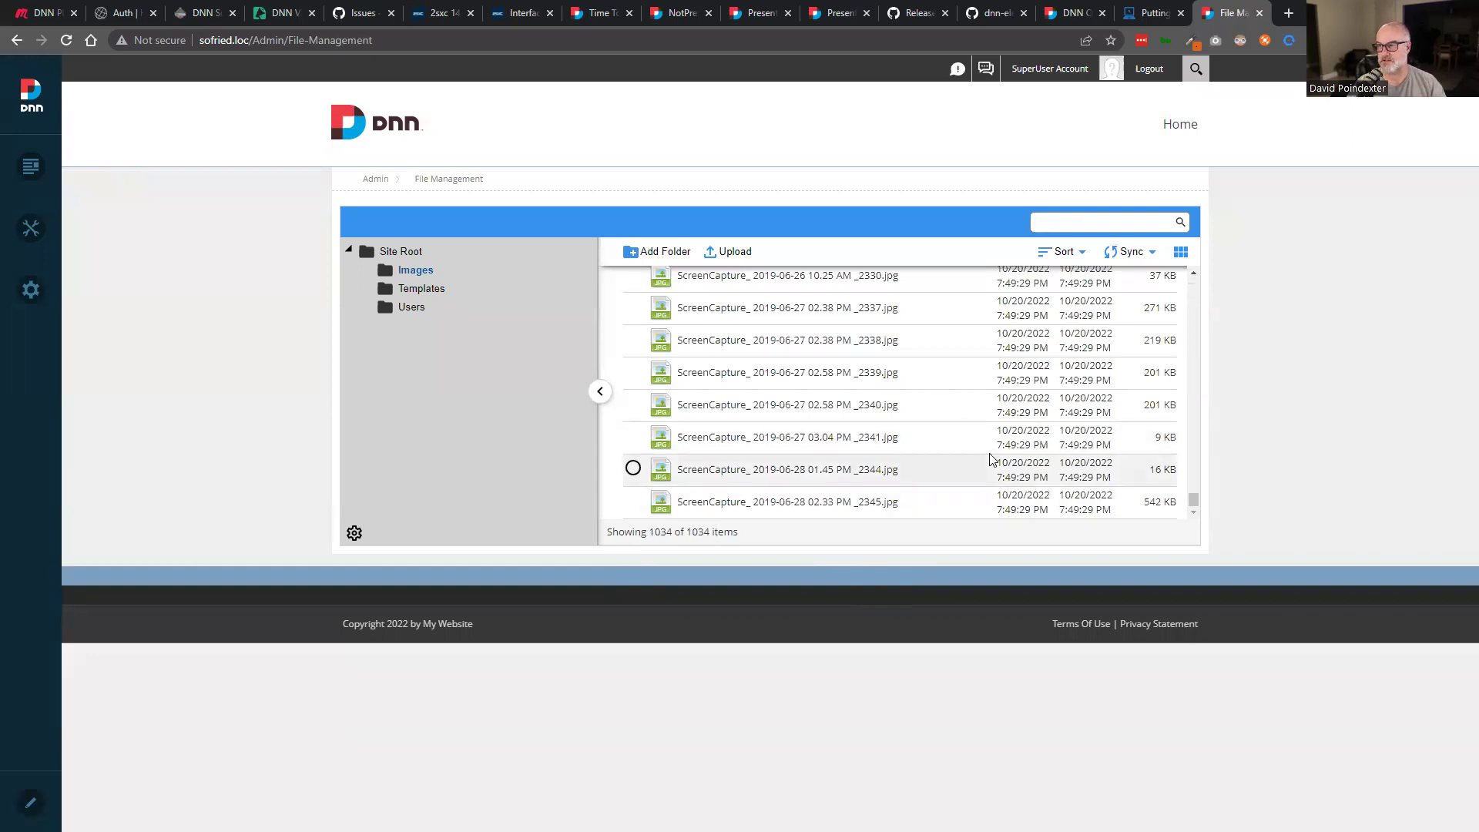
pyautogui.scroll(10, 991, 460)
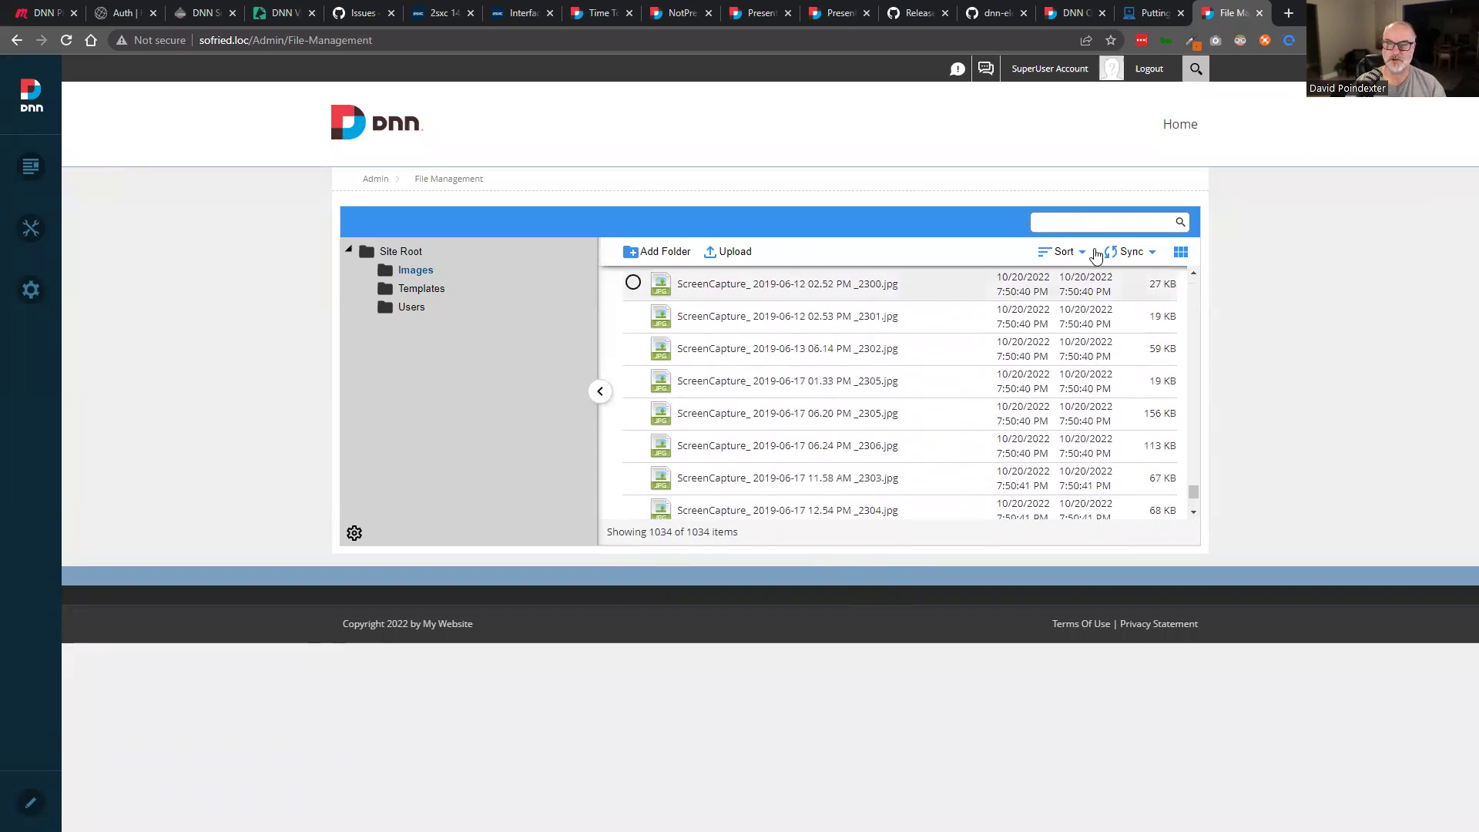
# Search the Images folder for files matching 2019-01, and clear the search to restore the full list.
pyautogui.click(1106, 226)
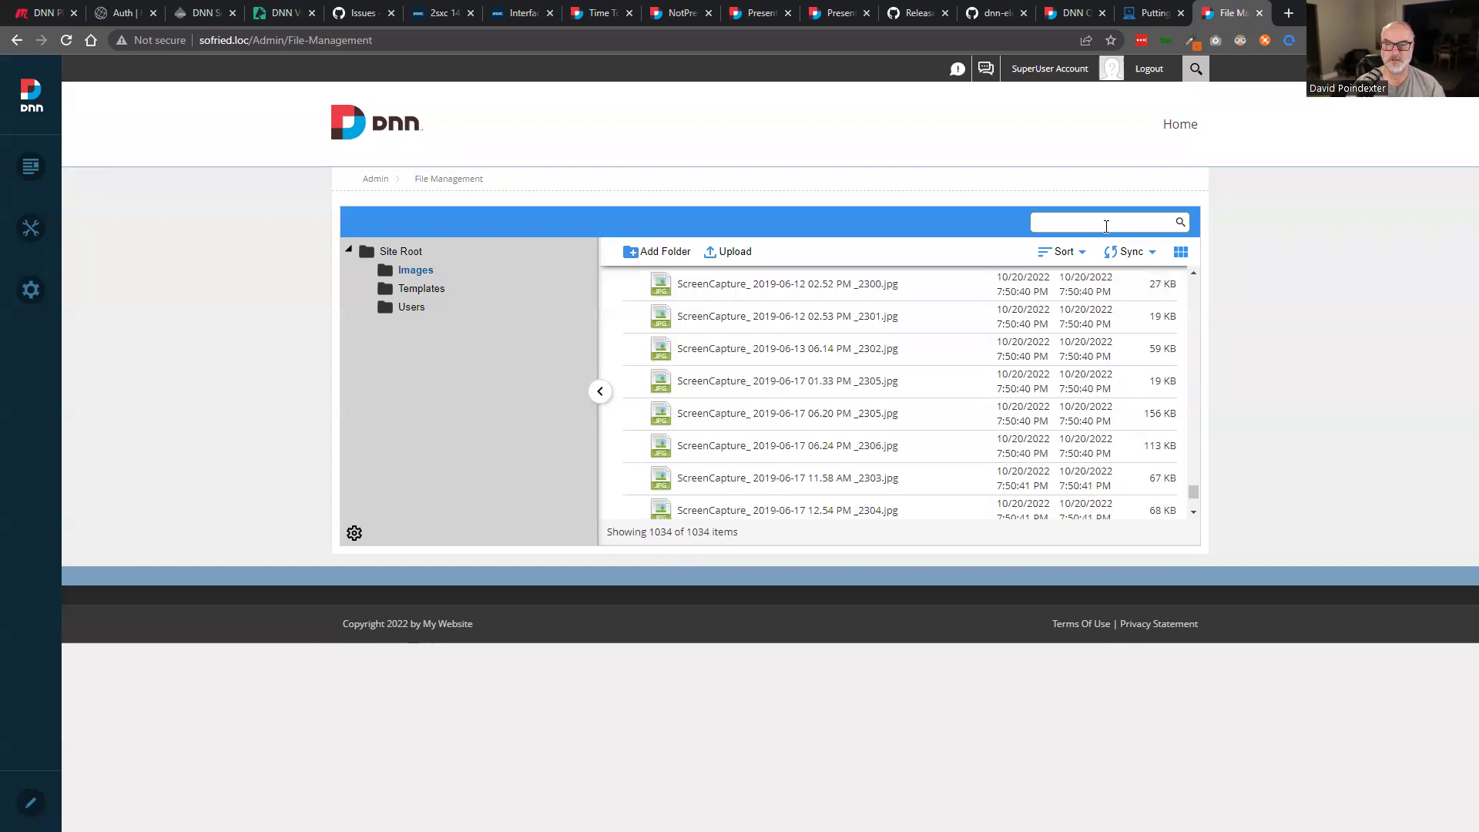
pyautogui.write('20')
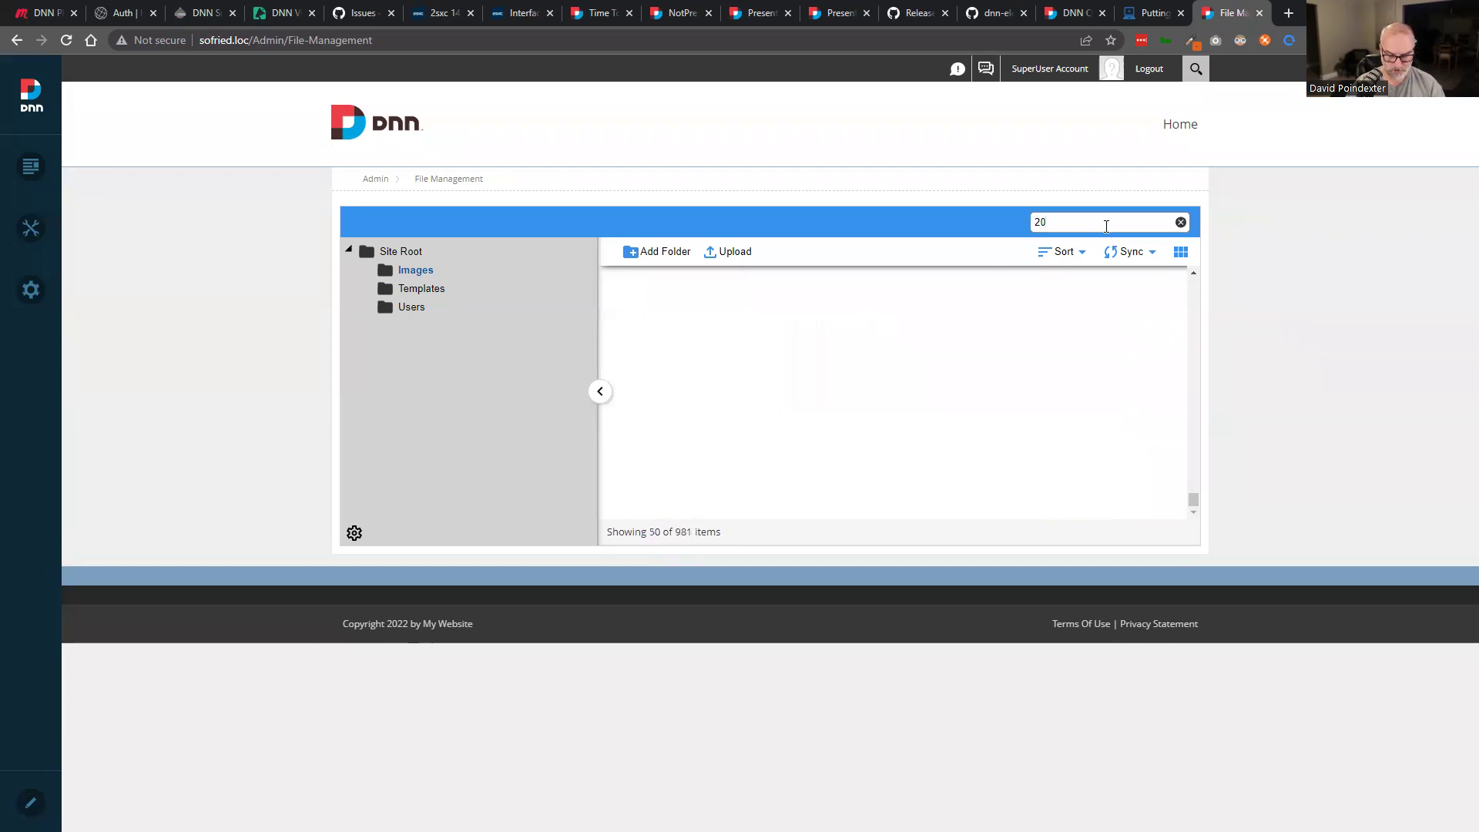
pyautogui.write('19_')
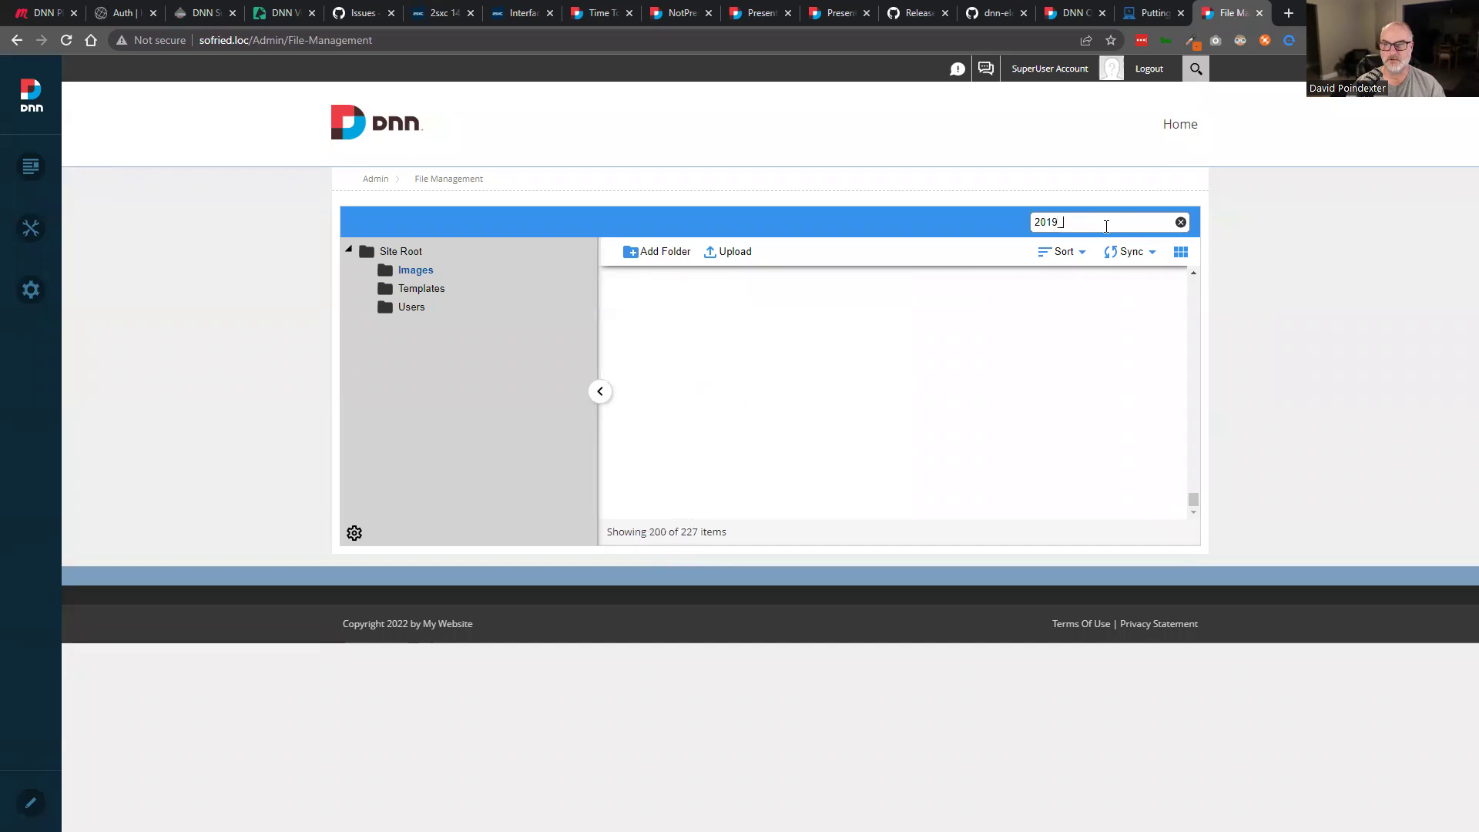
pyautogui.press('BackSpace')
pyautogui.write('-01')
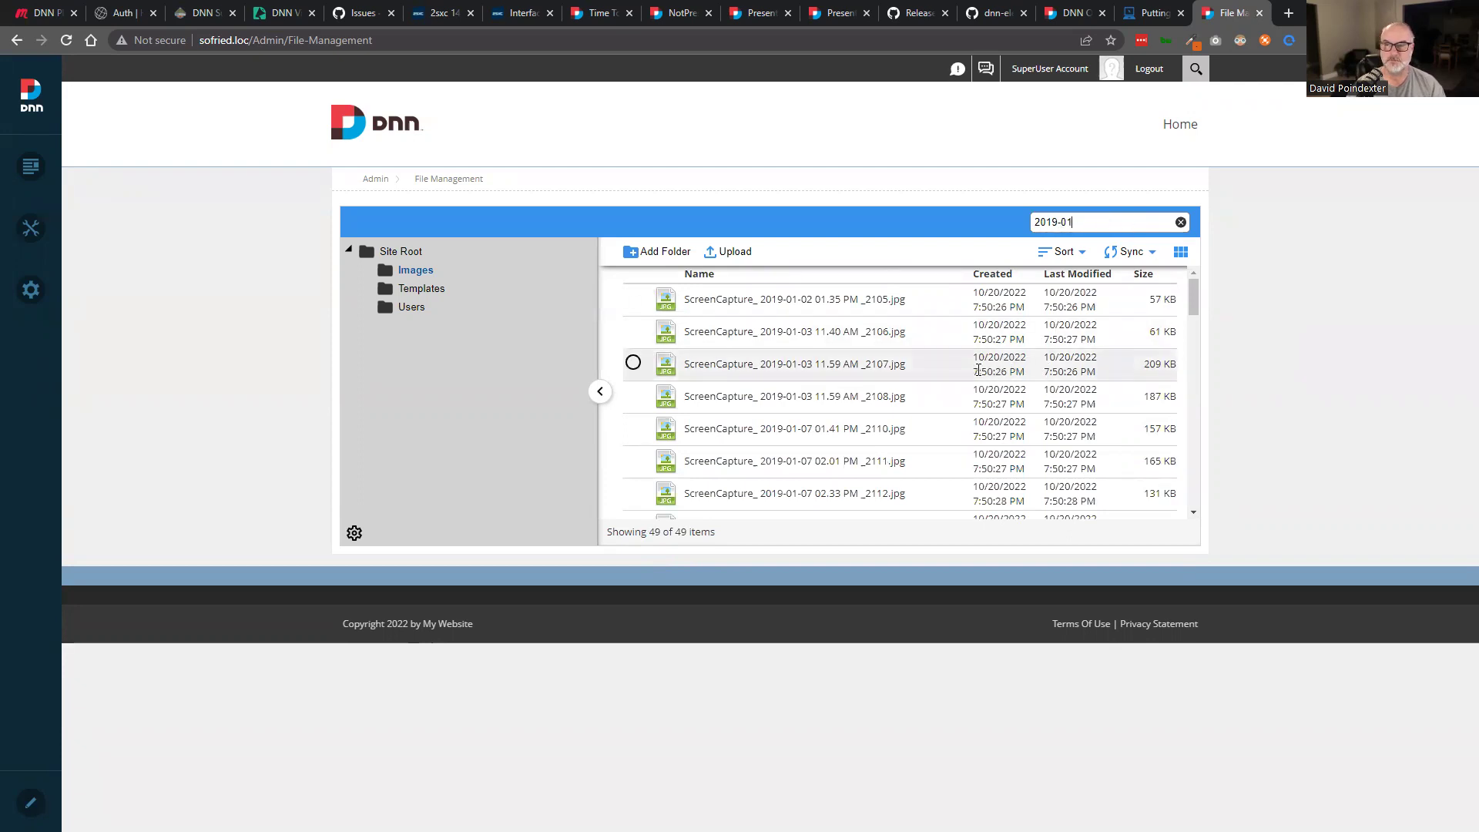
pyautogui.hotkey('ctrl', 'shift', 'Left')
pyautogui.hotkey('ctrl', 'shift', 'Left')
pyautogui.hotkey('ctrl', 'shift', 'Left')
pyautogui.press('BackSpace')
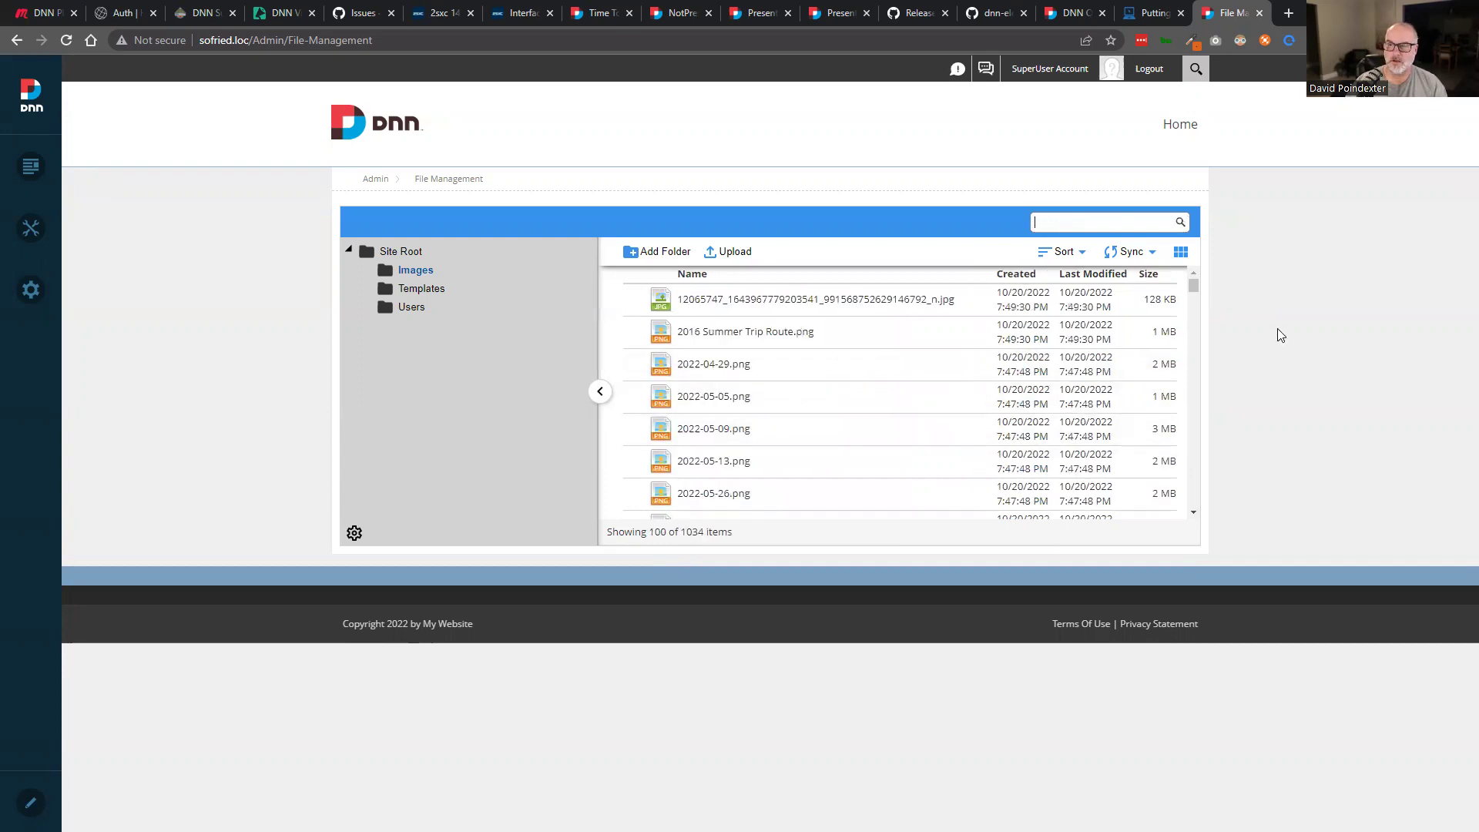
# Review the Sync options and the actions available for the Images folder without applying any.
pyautogui.click(1150, 261)
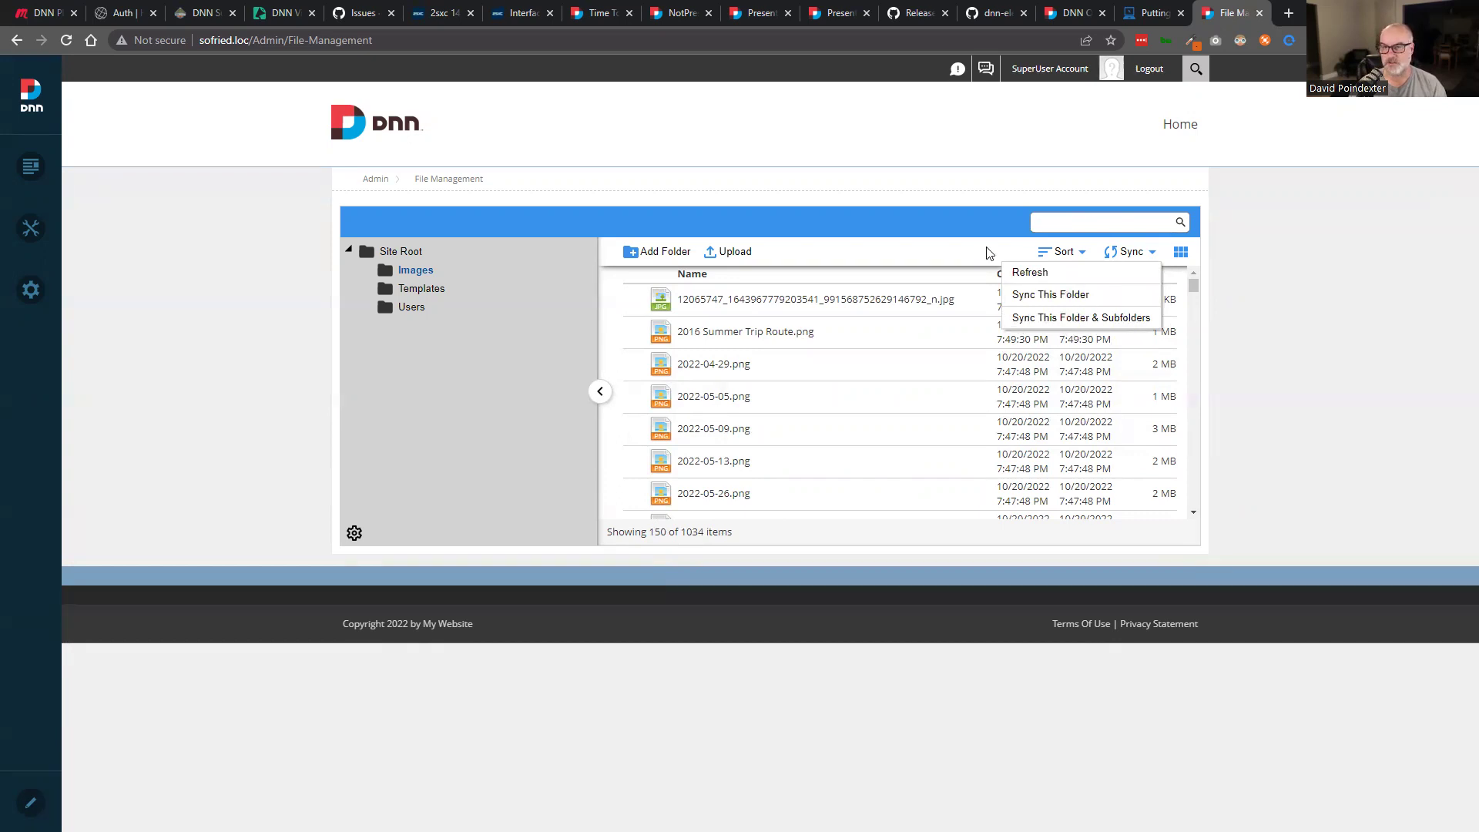
pyautogui.click(1151, 257)
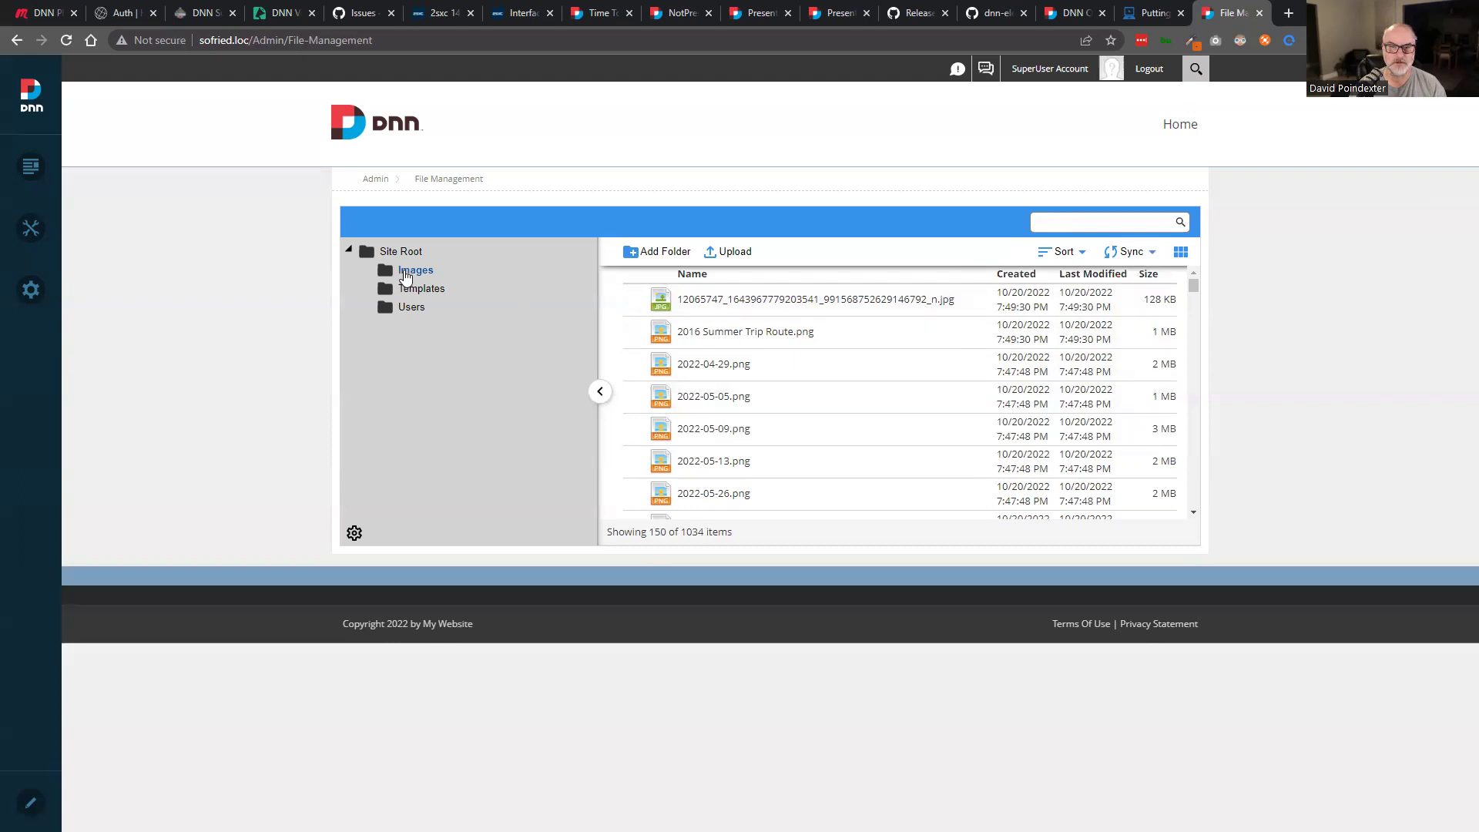
pyautogui.rightClick(406, 276)
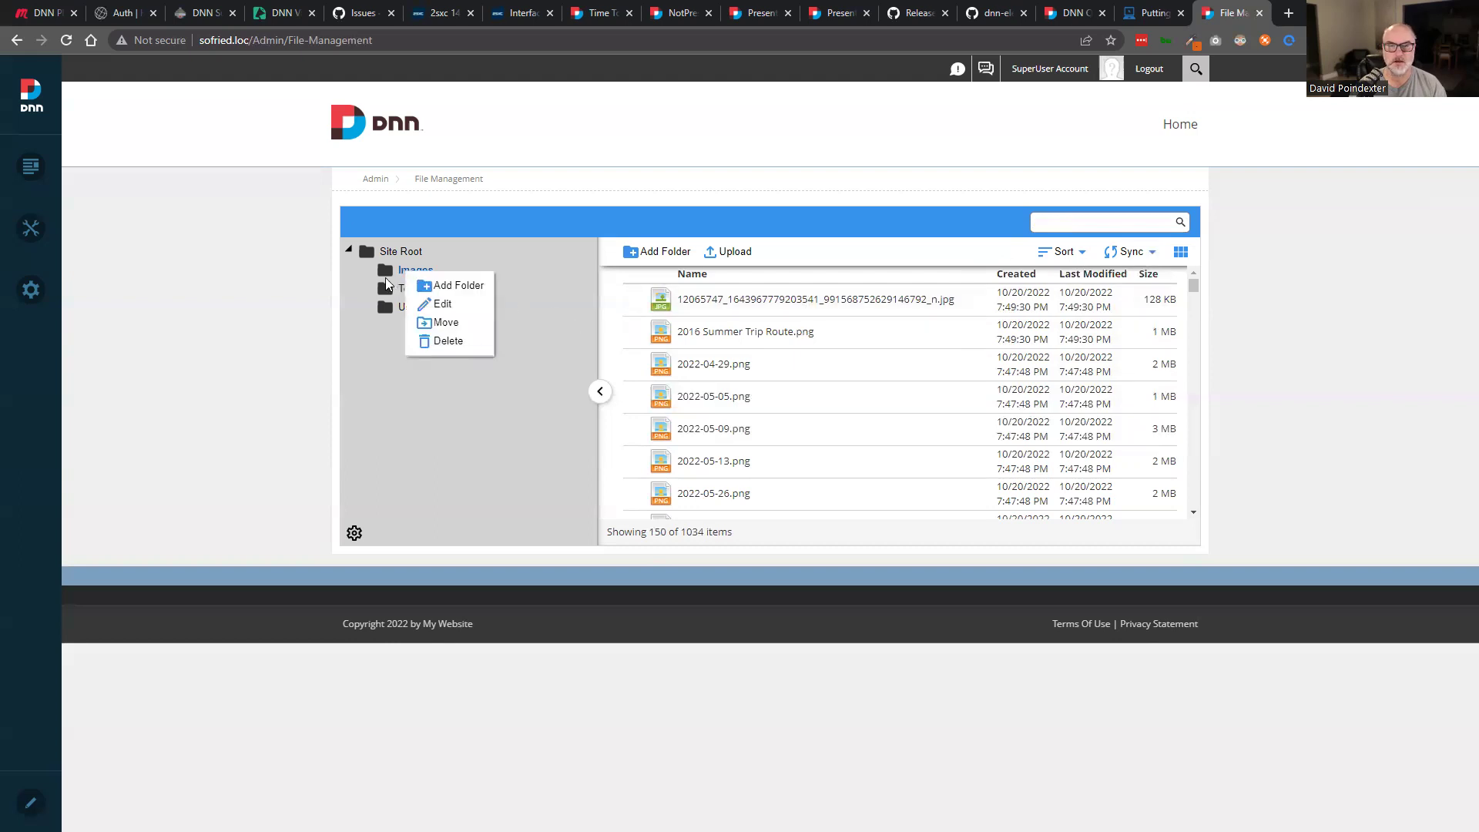
pyautogui.click(396, 275)
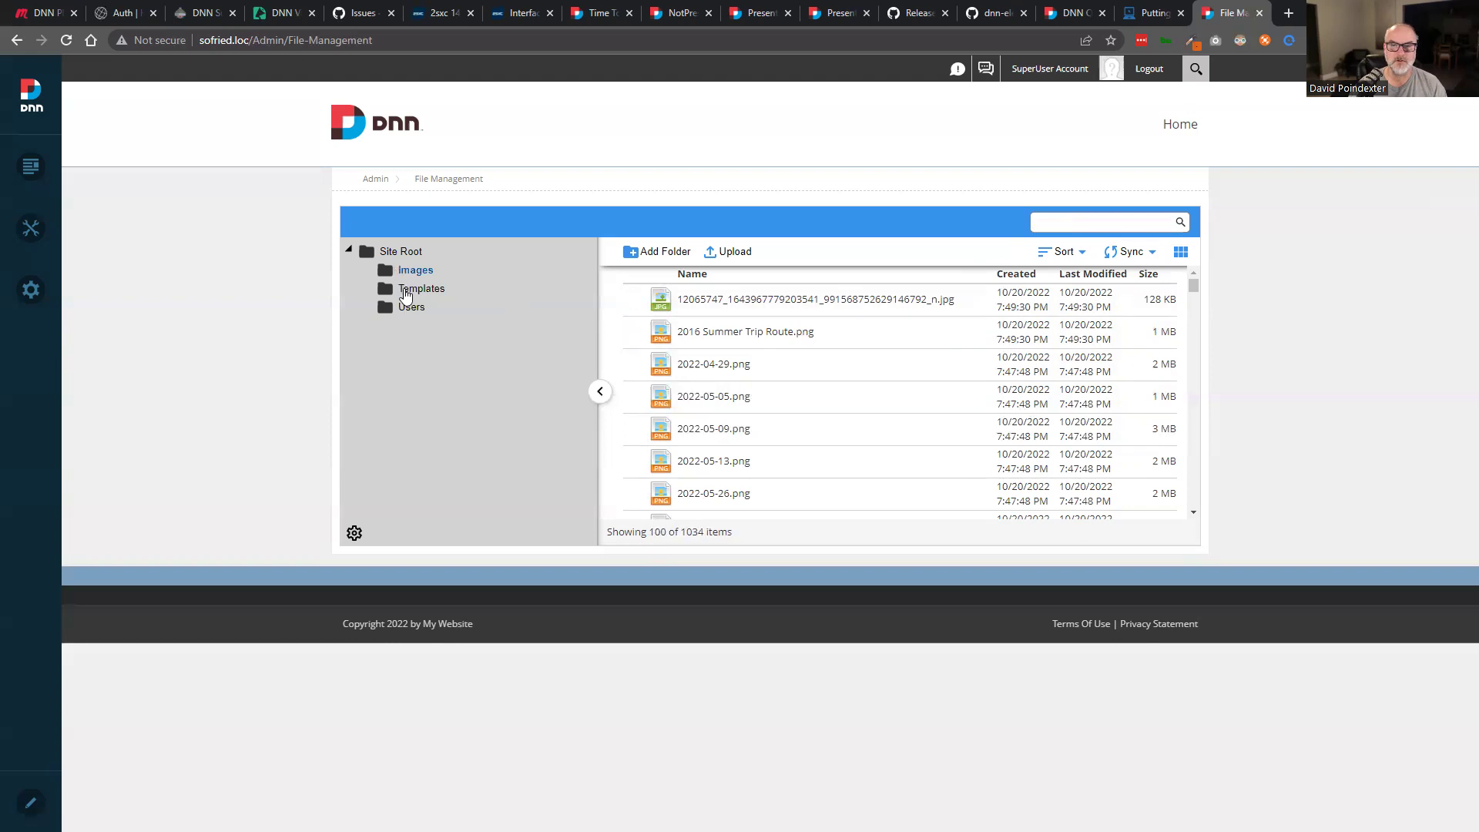
# Select Default.page.template in the Templates folder and check the selection while switching through Images and Users to Site Root.
pyautogui.click(406, 293)
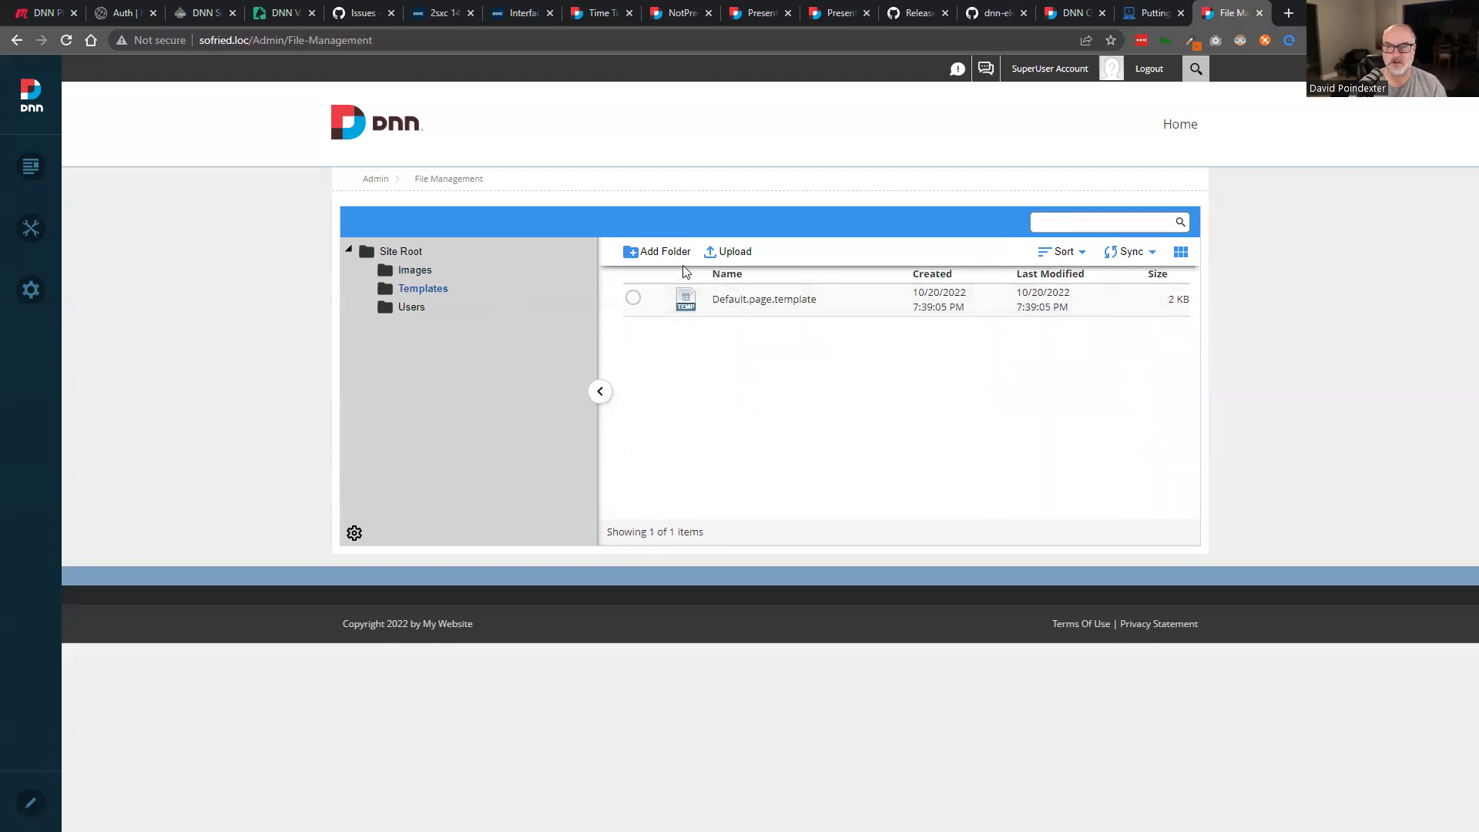
pyautogui.click(787, 315)
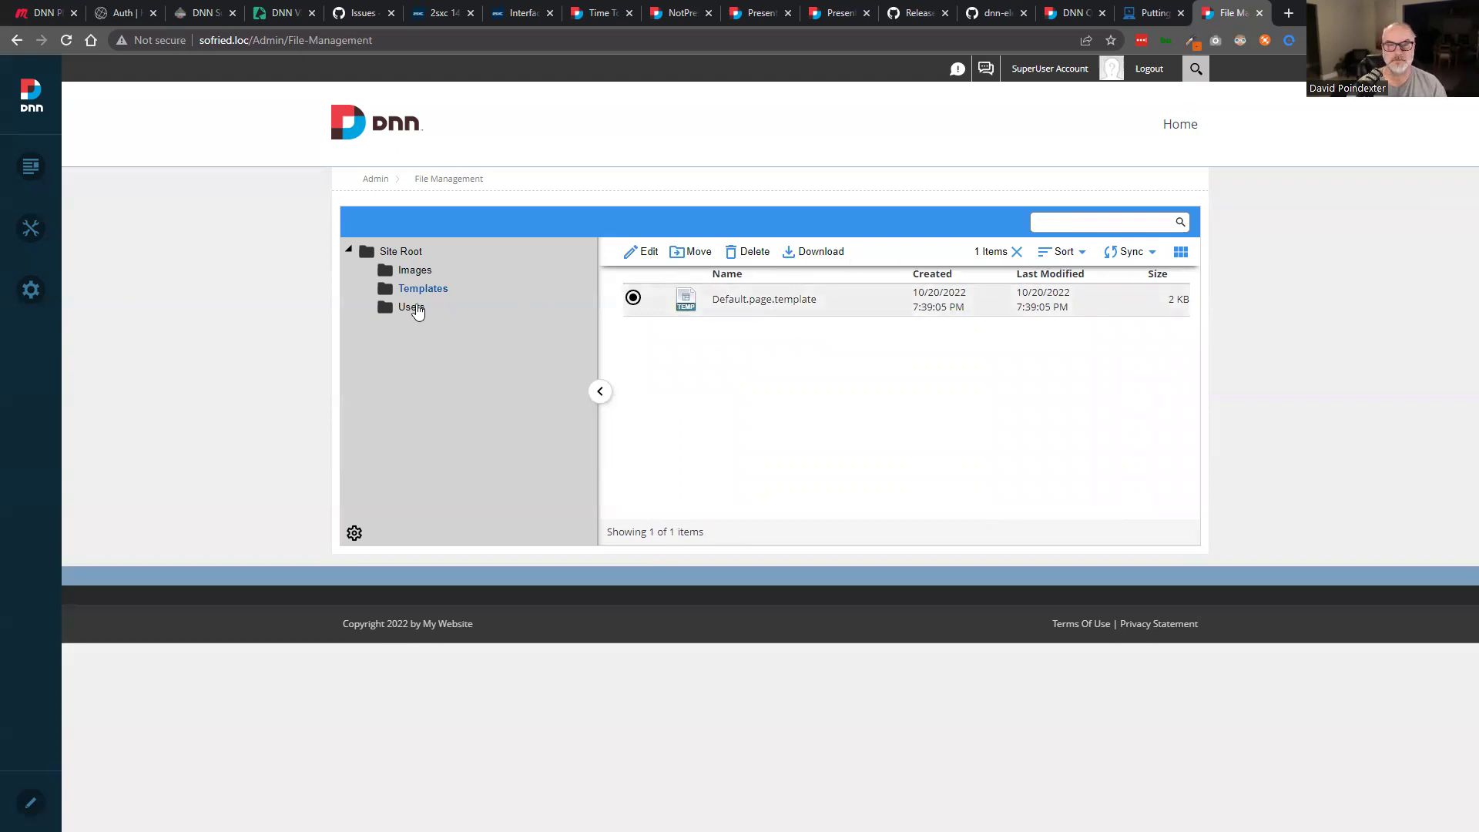
pyautogui.click(410, 275)
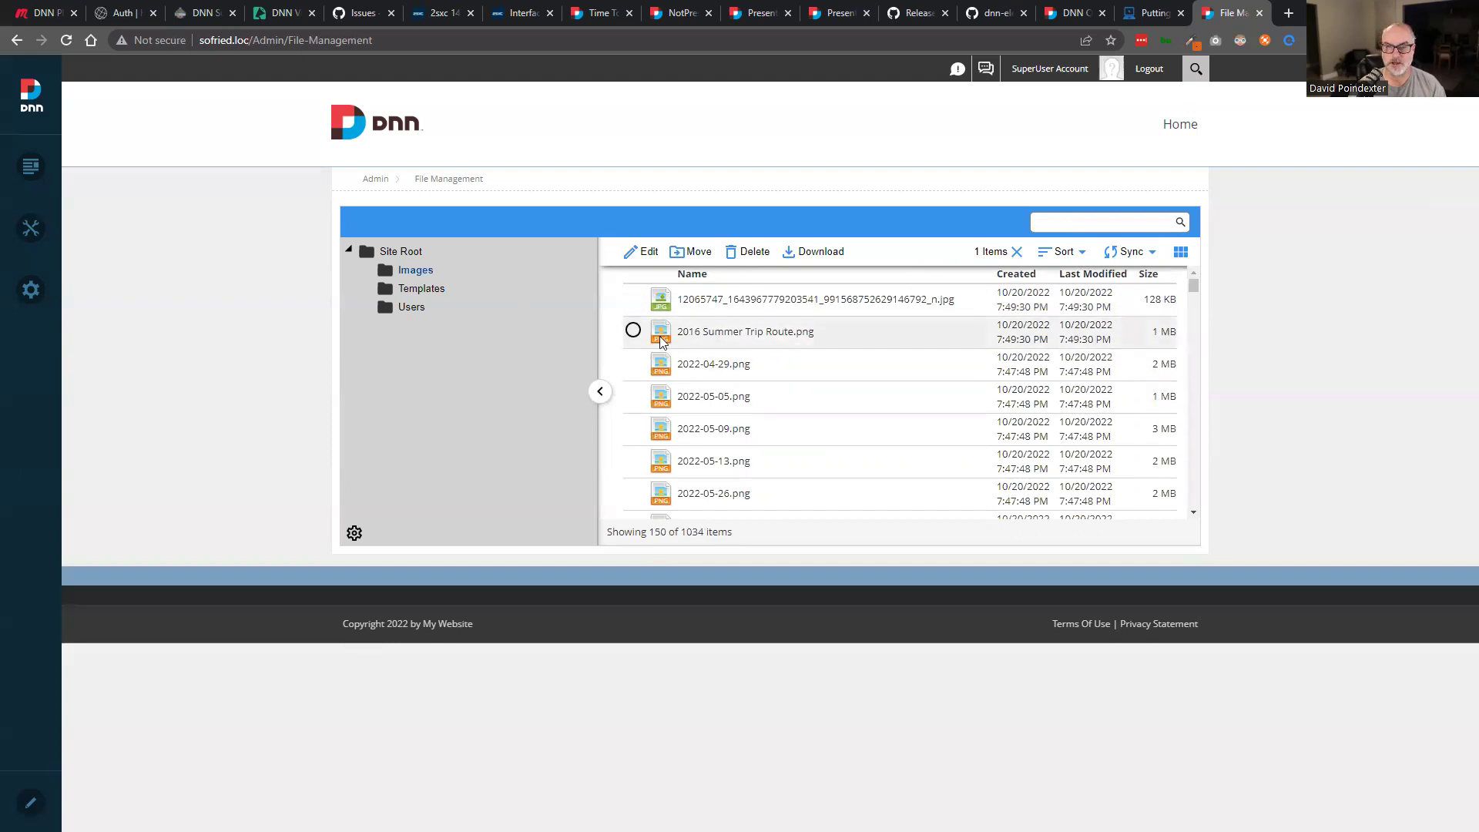
pyautogui.click(404, 308)
pyautogui.click(397, 252)
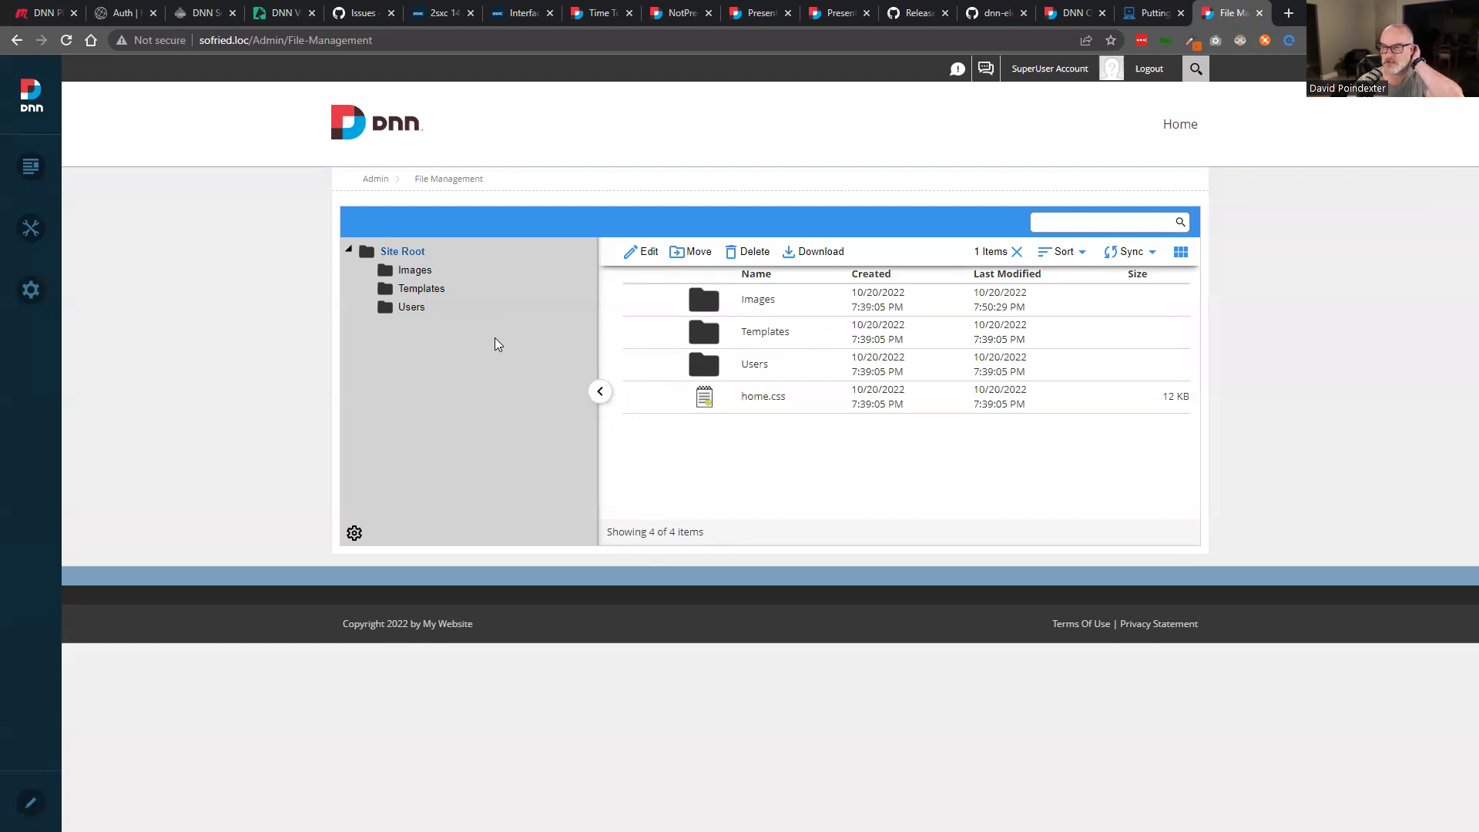
# Open the Connectors settings to show the available external service connections.
pyautogui.moveTo(33, 239)
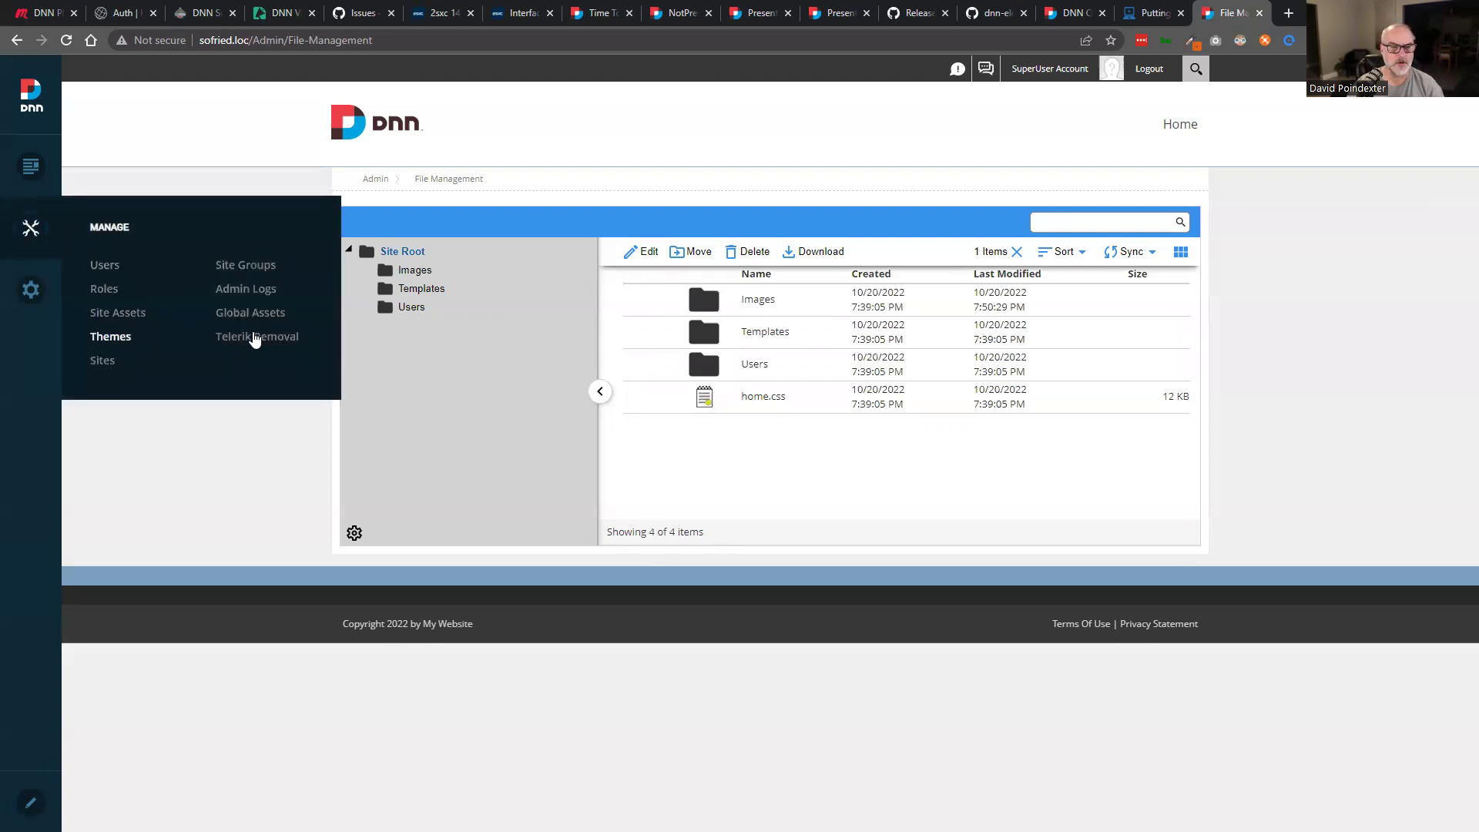
pyautogui.moveTo(32, 292)
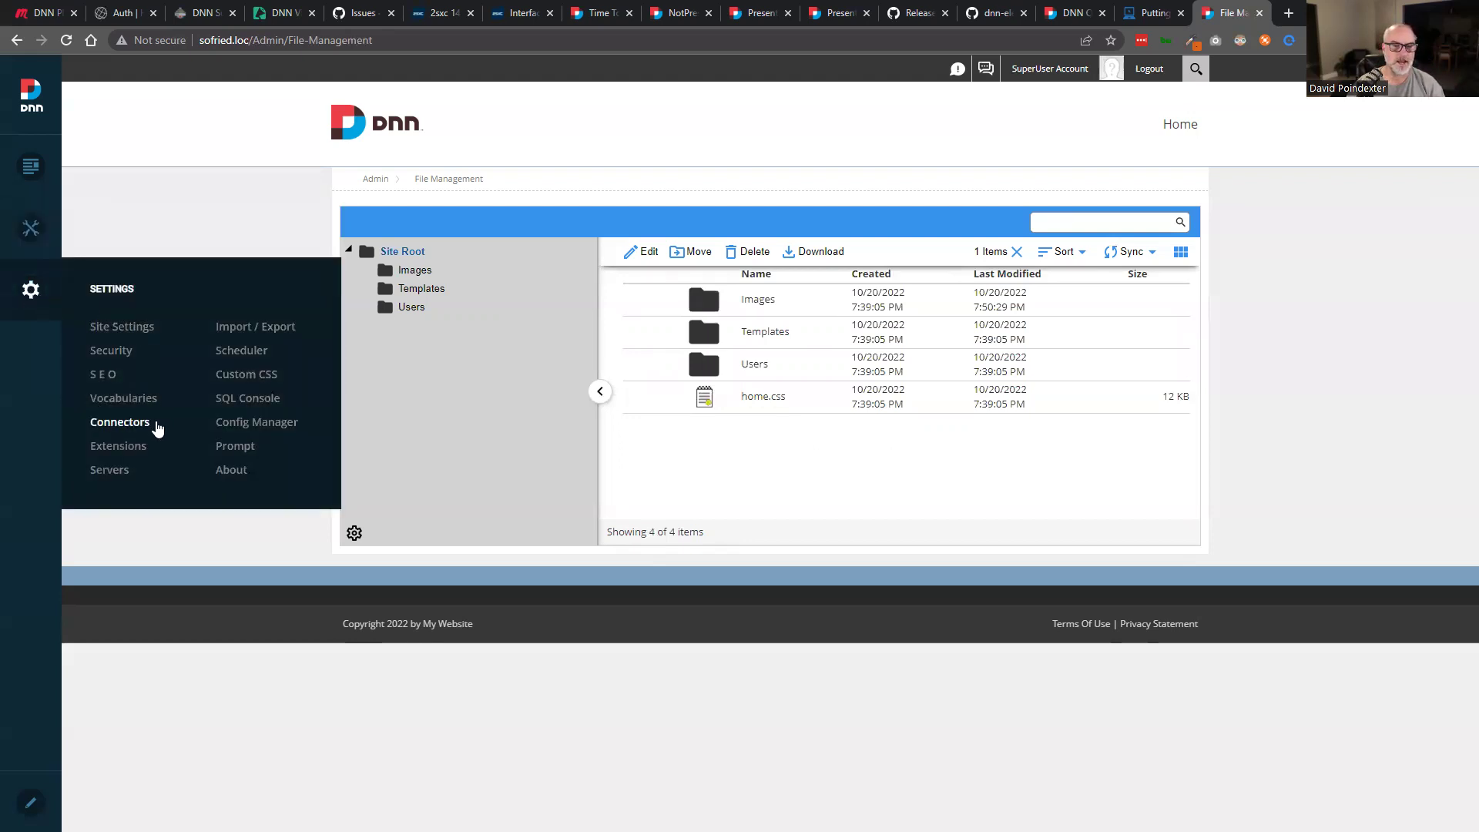
pyautogui.click(128, 425)
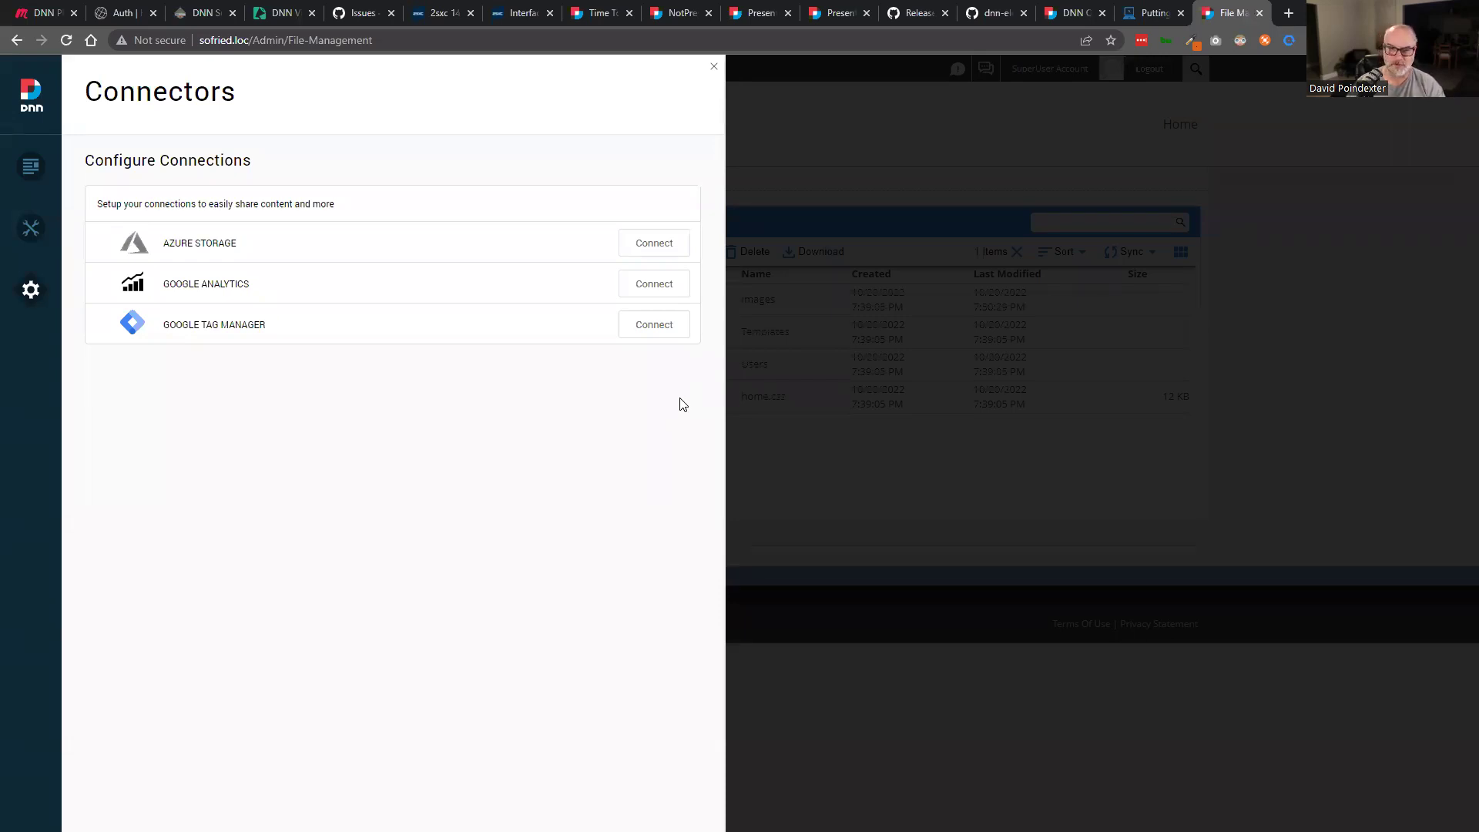
# Close the Connectors settings, add the Images and Templates folders to the Site Root selection, and clear the selection.
pyautogui.click(714, 69)
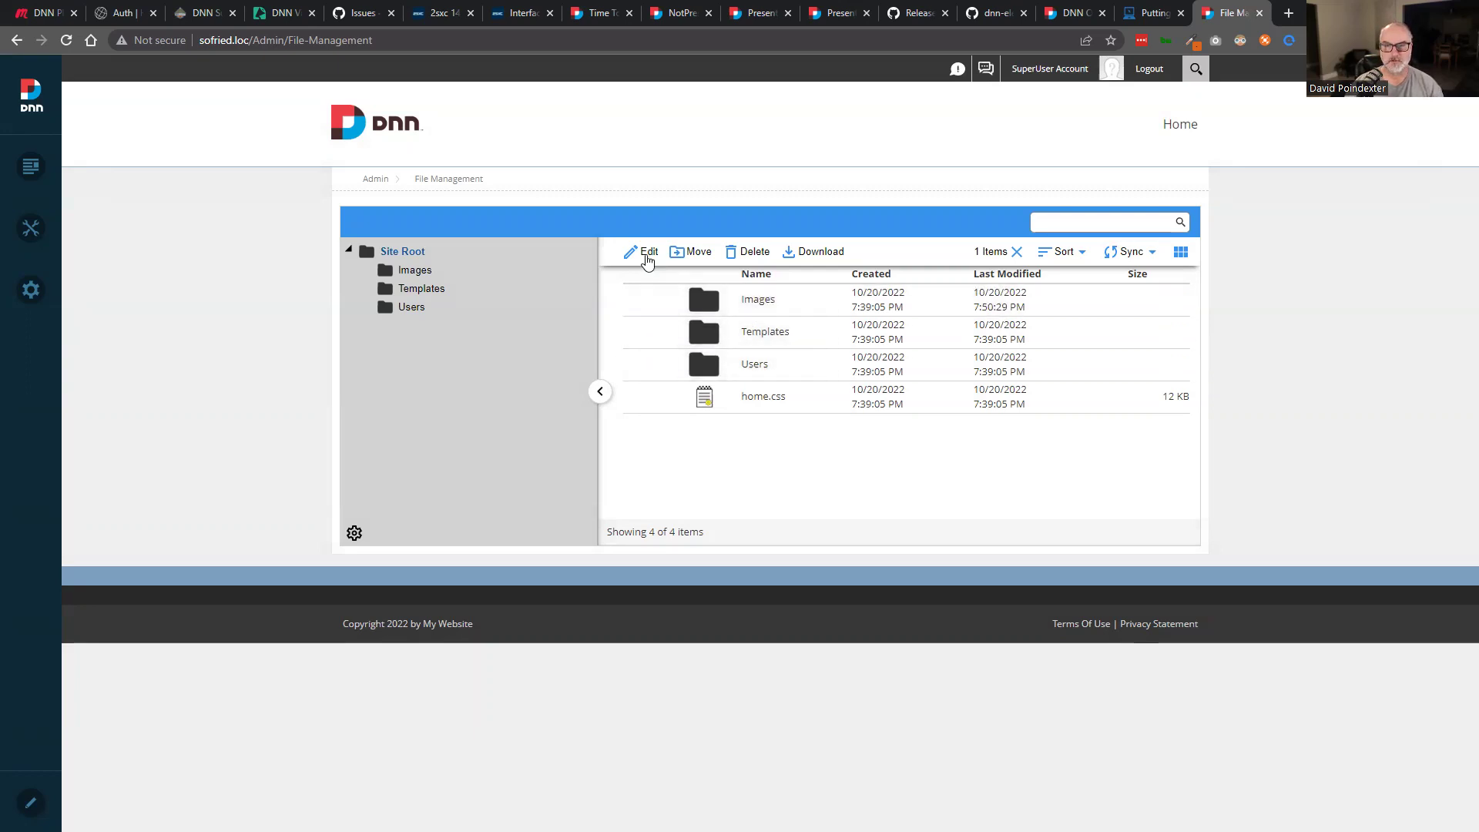
pyautogui.click(776, 300)
pyautogui.click(761, 331)
pyautogui.click(401, 254)
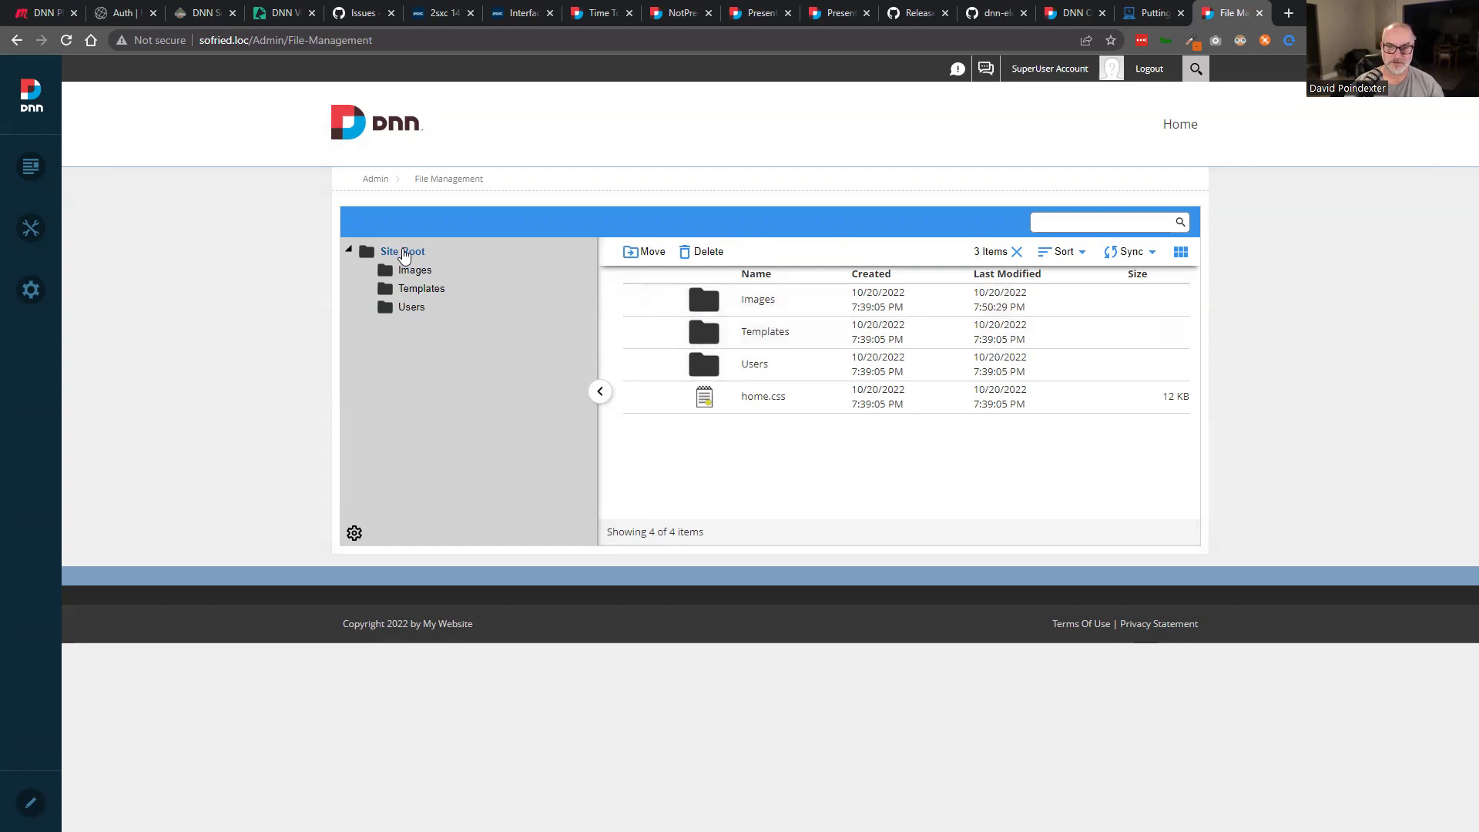
pyautogui.click(1016, 252)
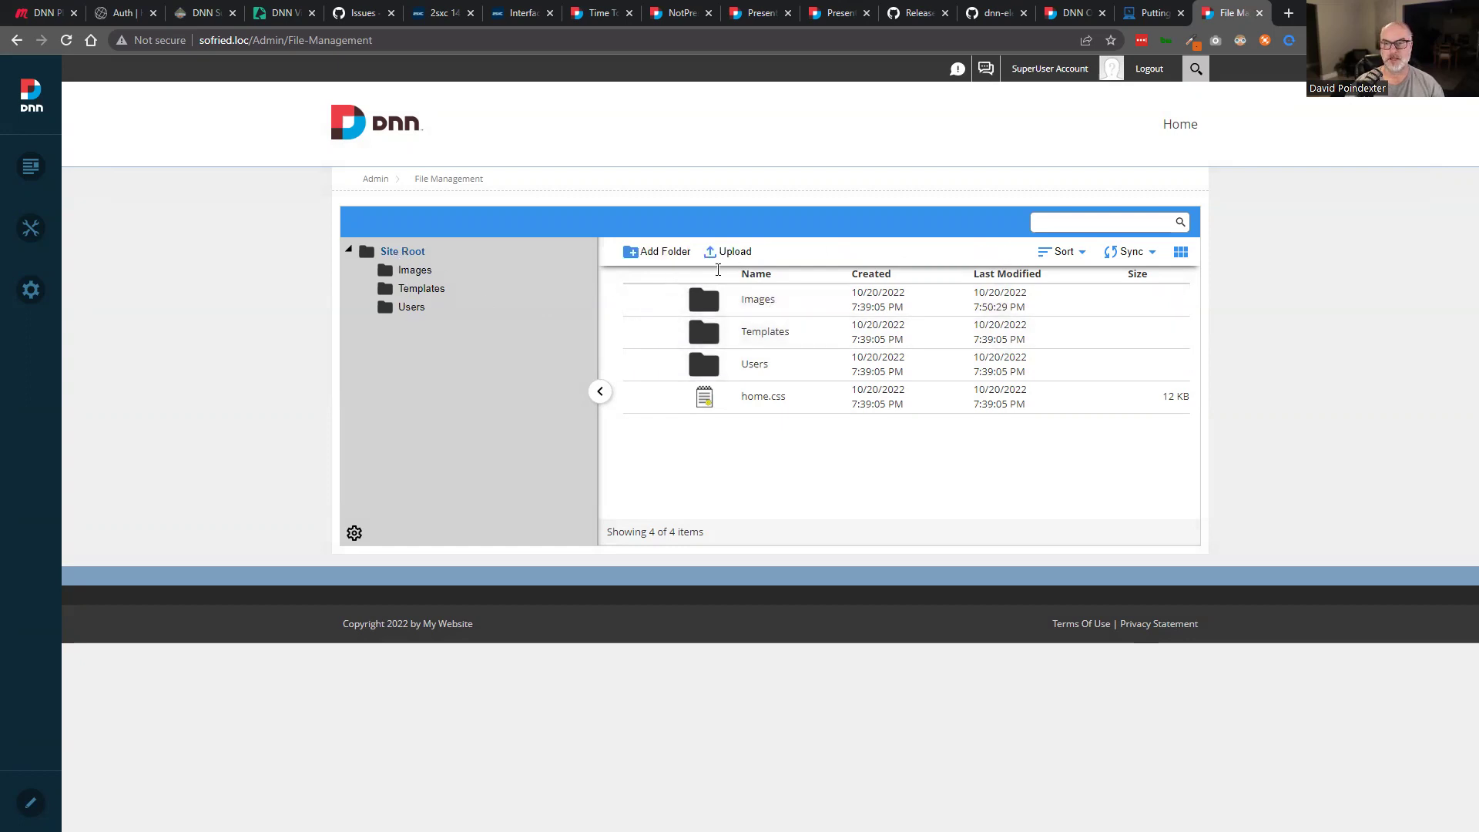
# Review the General and Permissions properties of the Images folder, and cancel without saving.
pyautogui.click(402, 271)
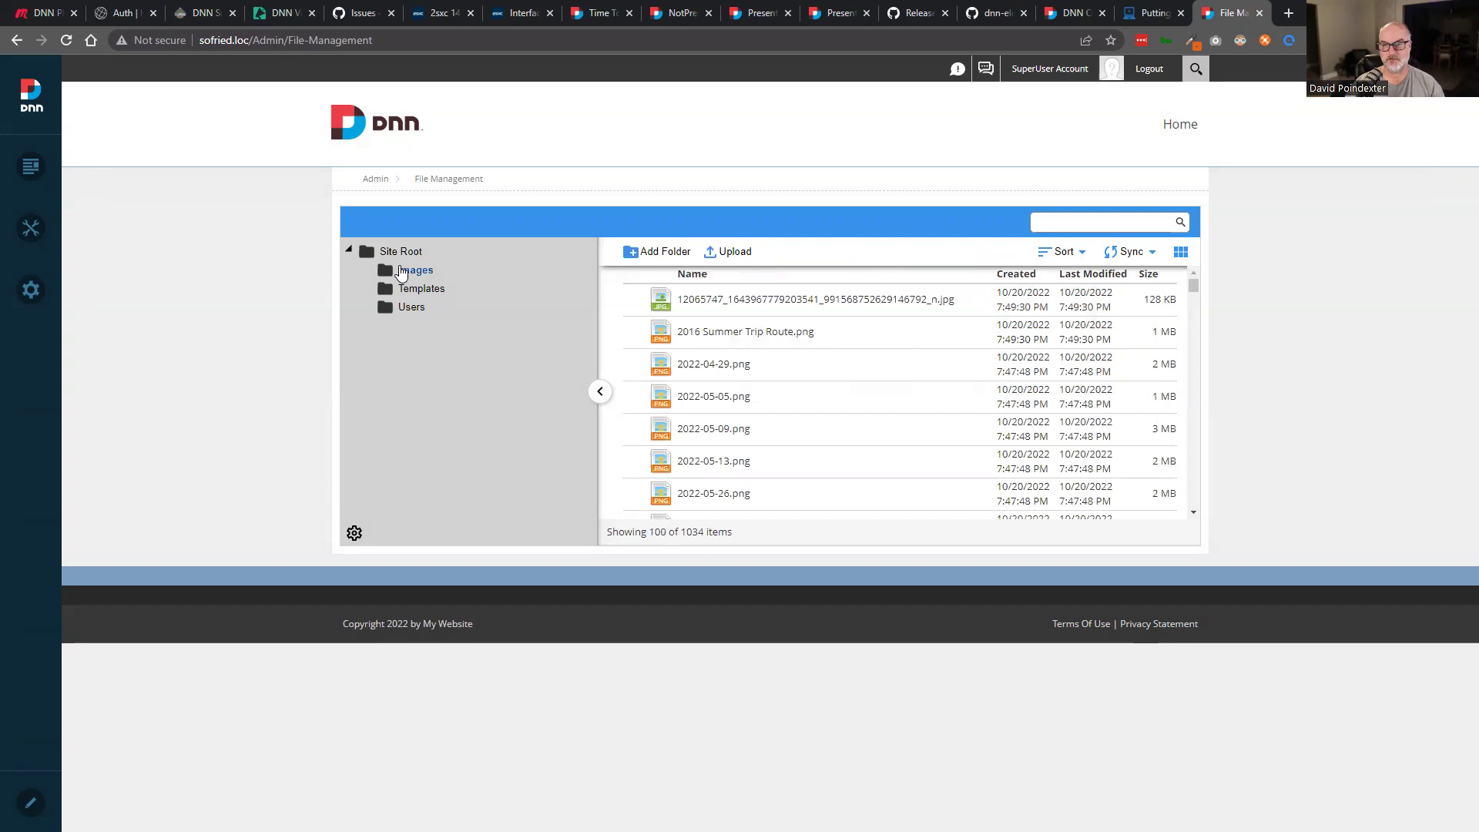
pyautogui.rightClick(402, 271)
pyautogui.click(437, 300)
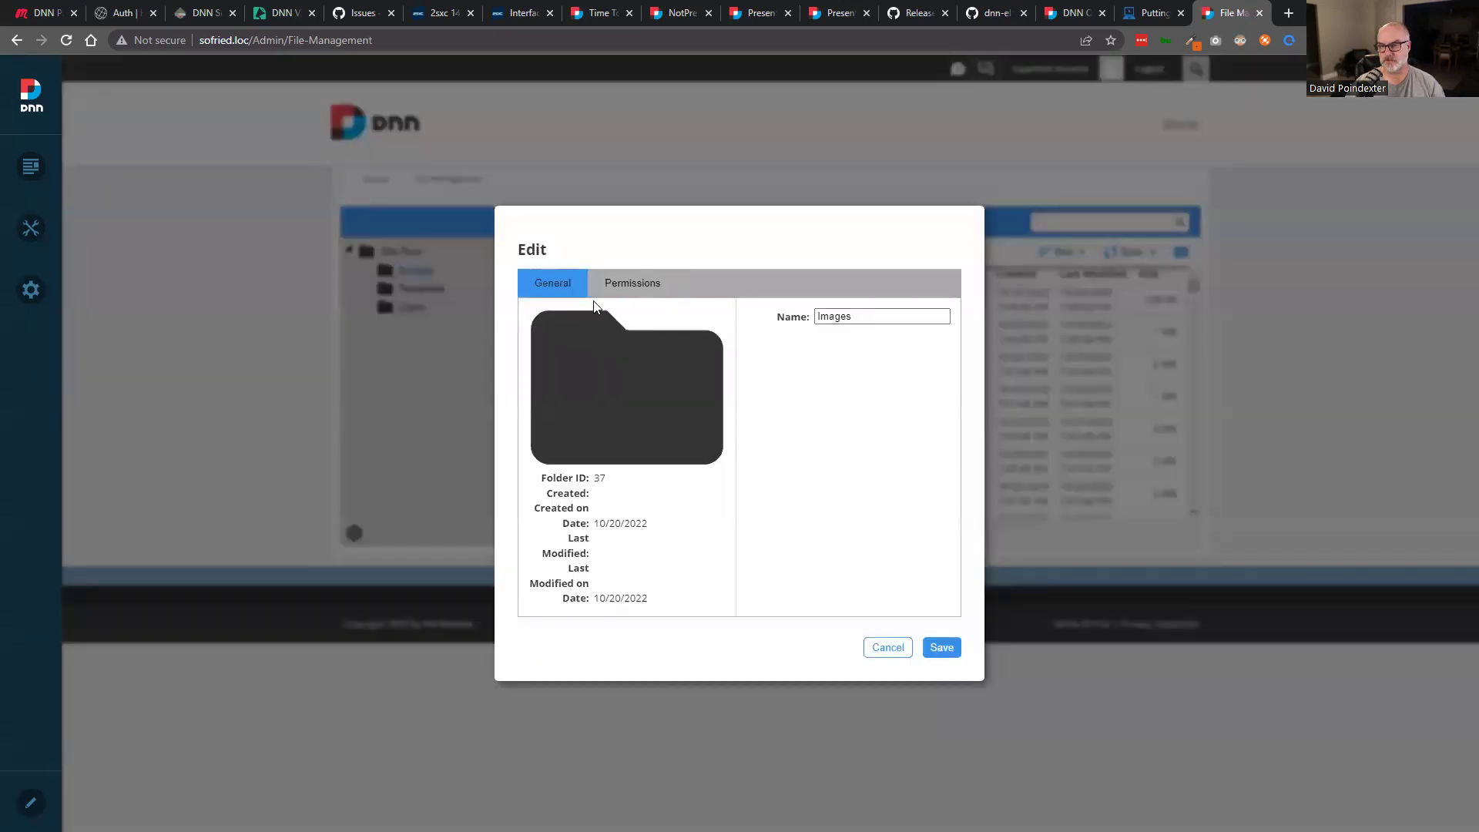
pyautogui.click(621, 284)
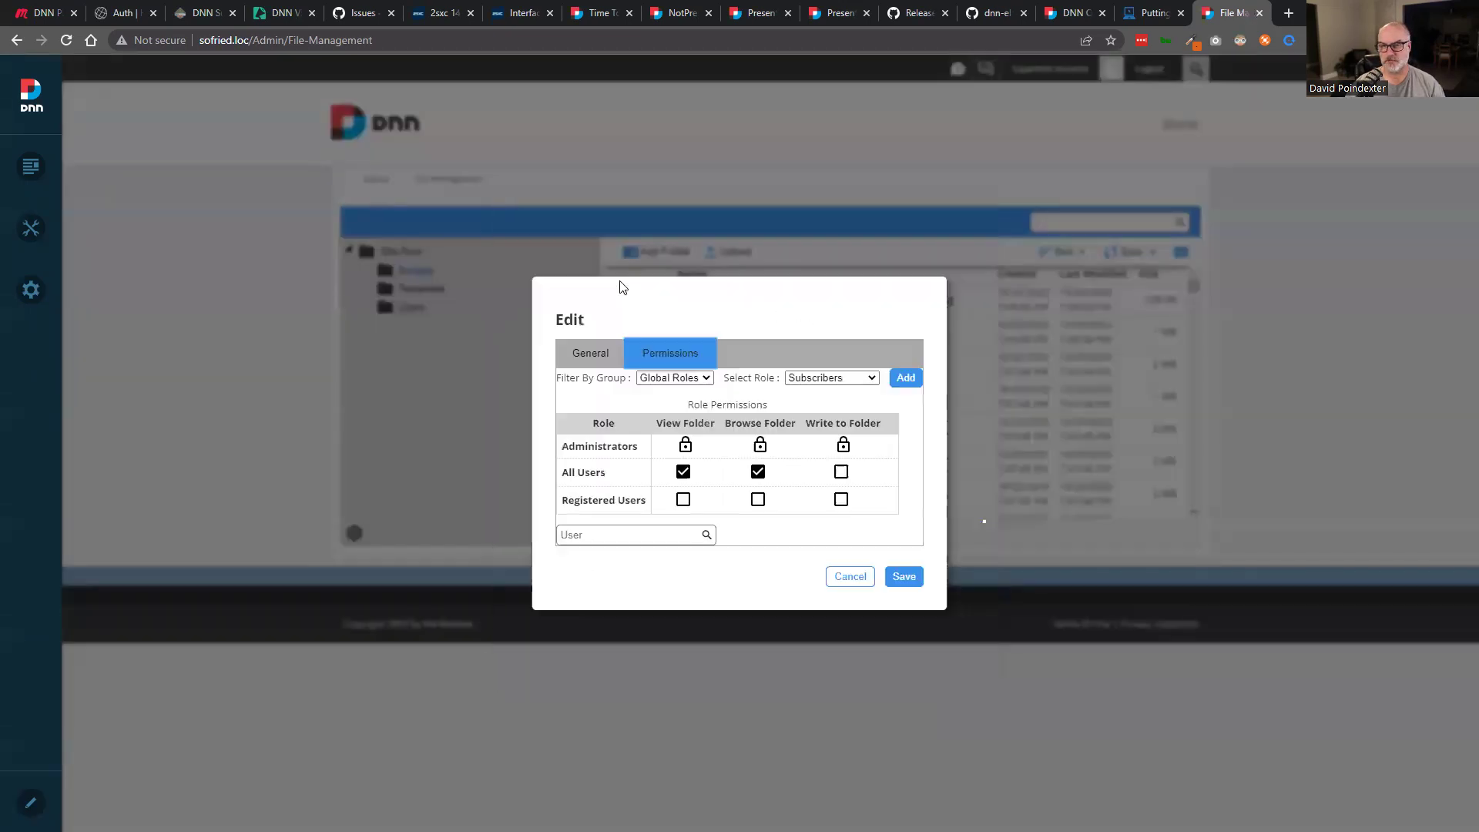
pyautogui.click(594, 351)
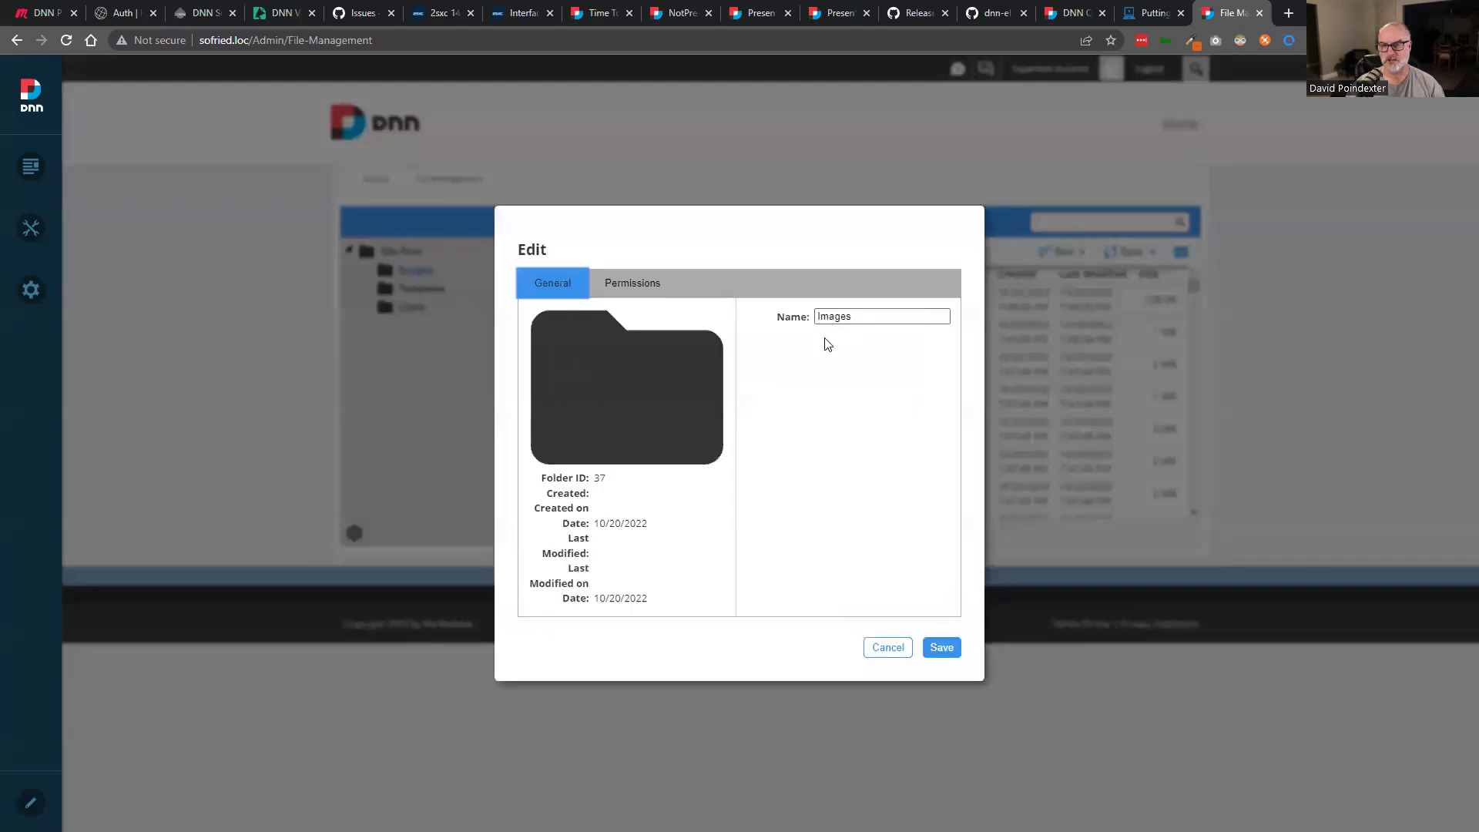
pyautogui.click(888, 648)
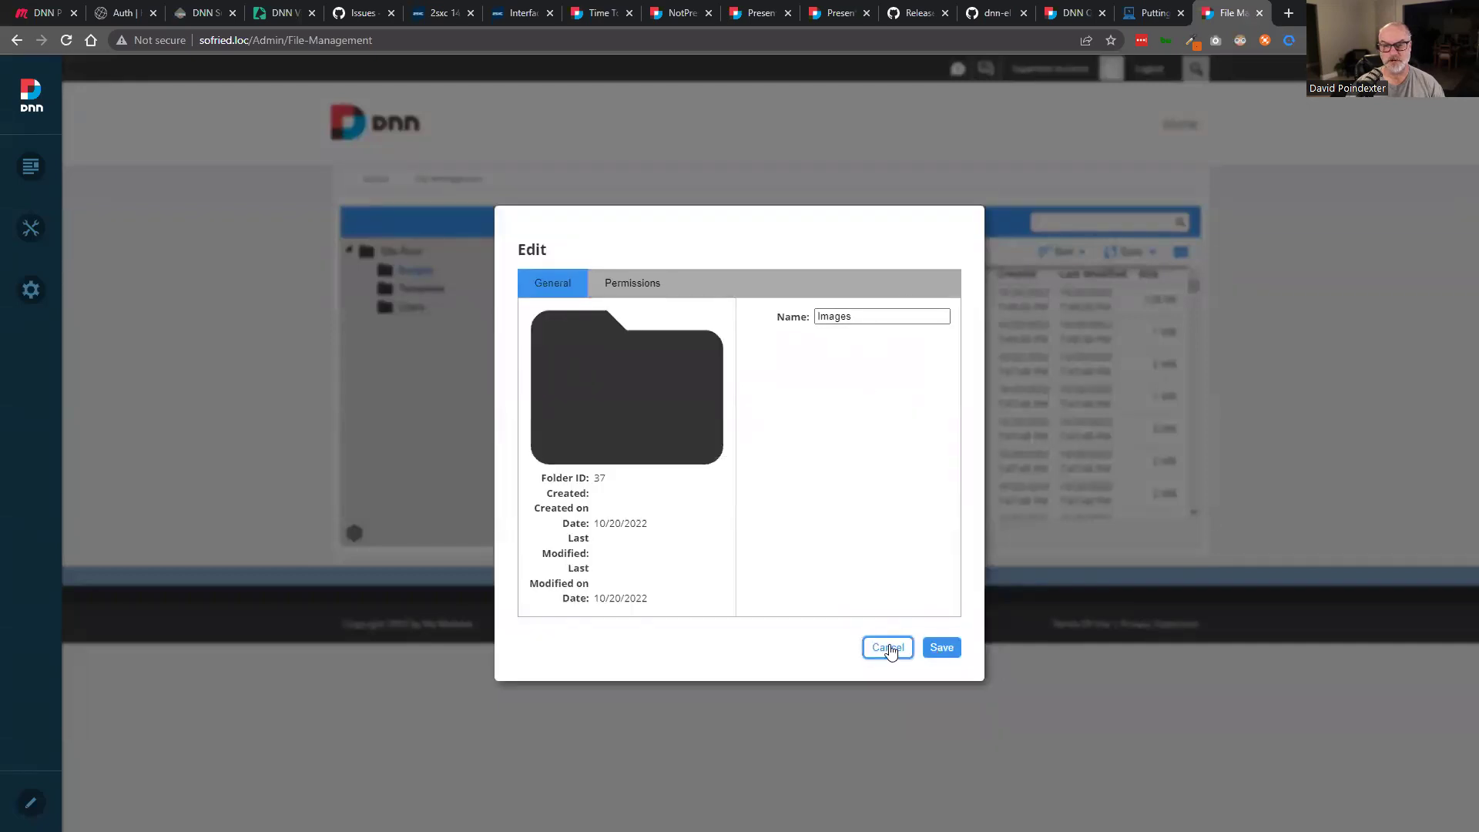
# Review the actions and editable Name, Title and Description properties of the first JPG in the Images folder, without saving.
pyautogui.rightClick(707, 305)
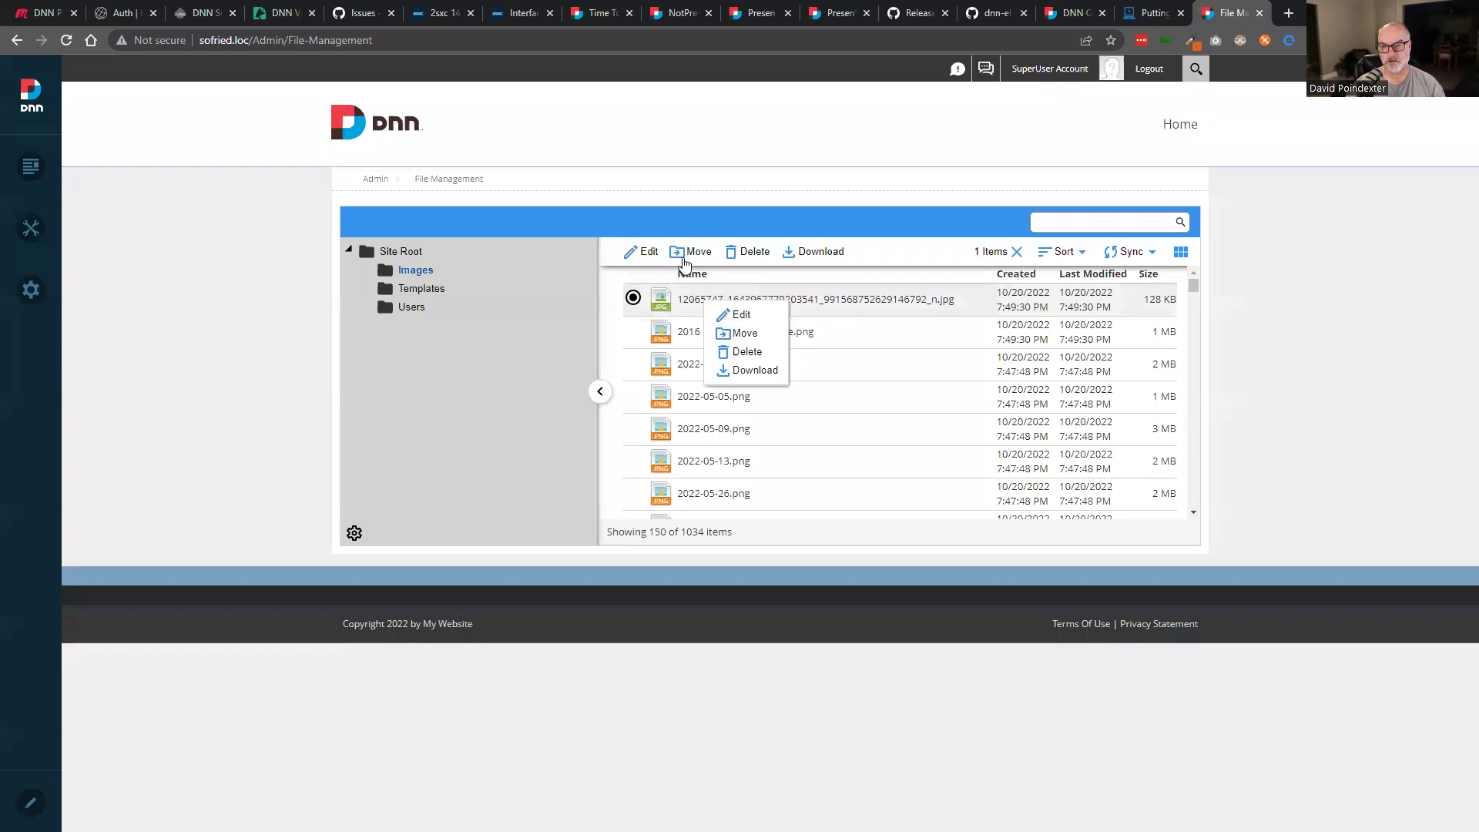
pyautogui.click(730, 294)
pyautogui.click(715, 302)
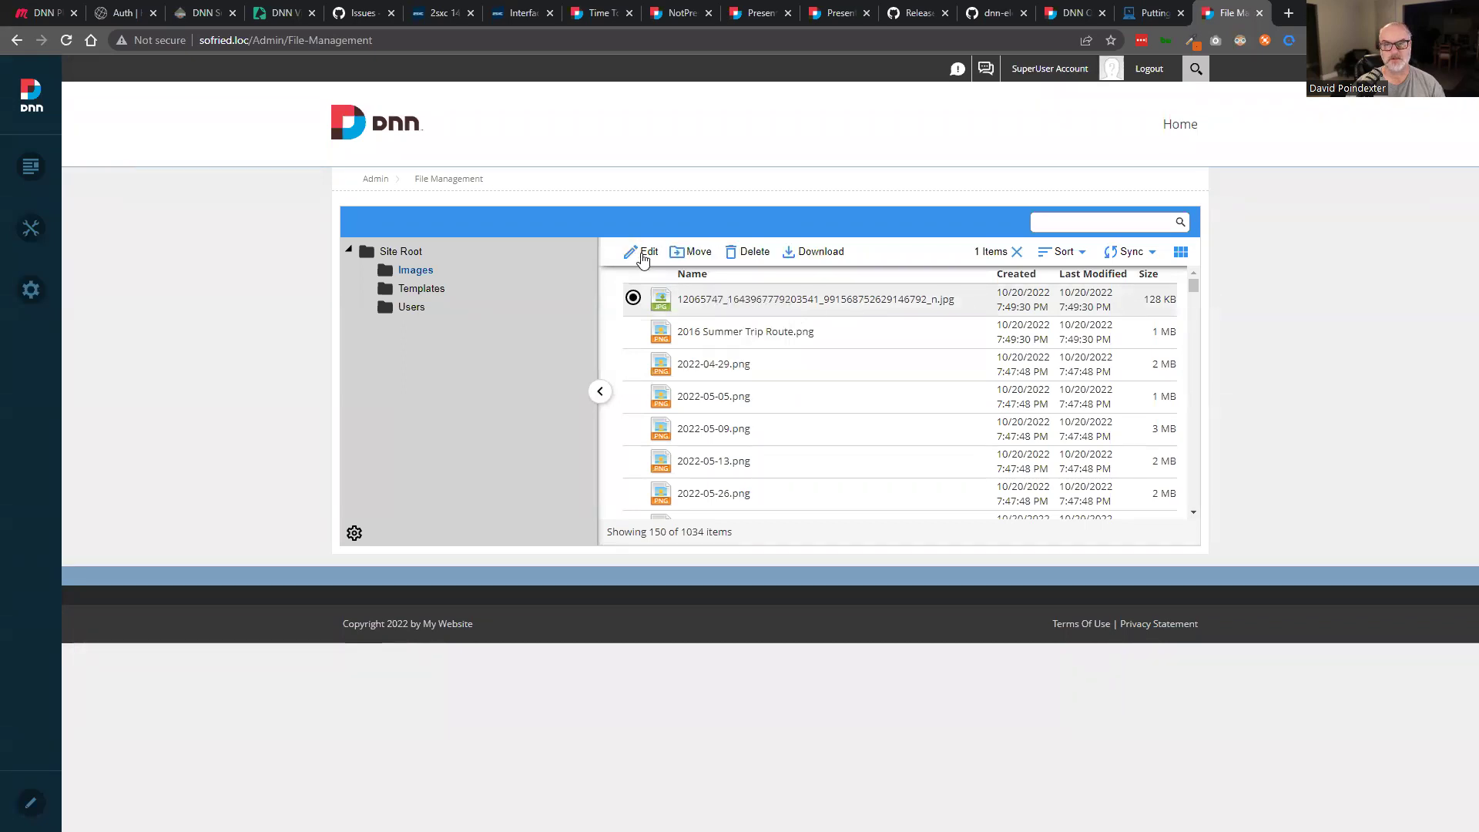
pyautogui.click(637, 250)
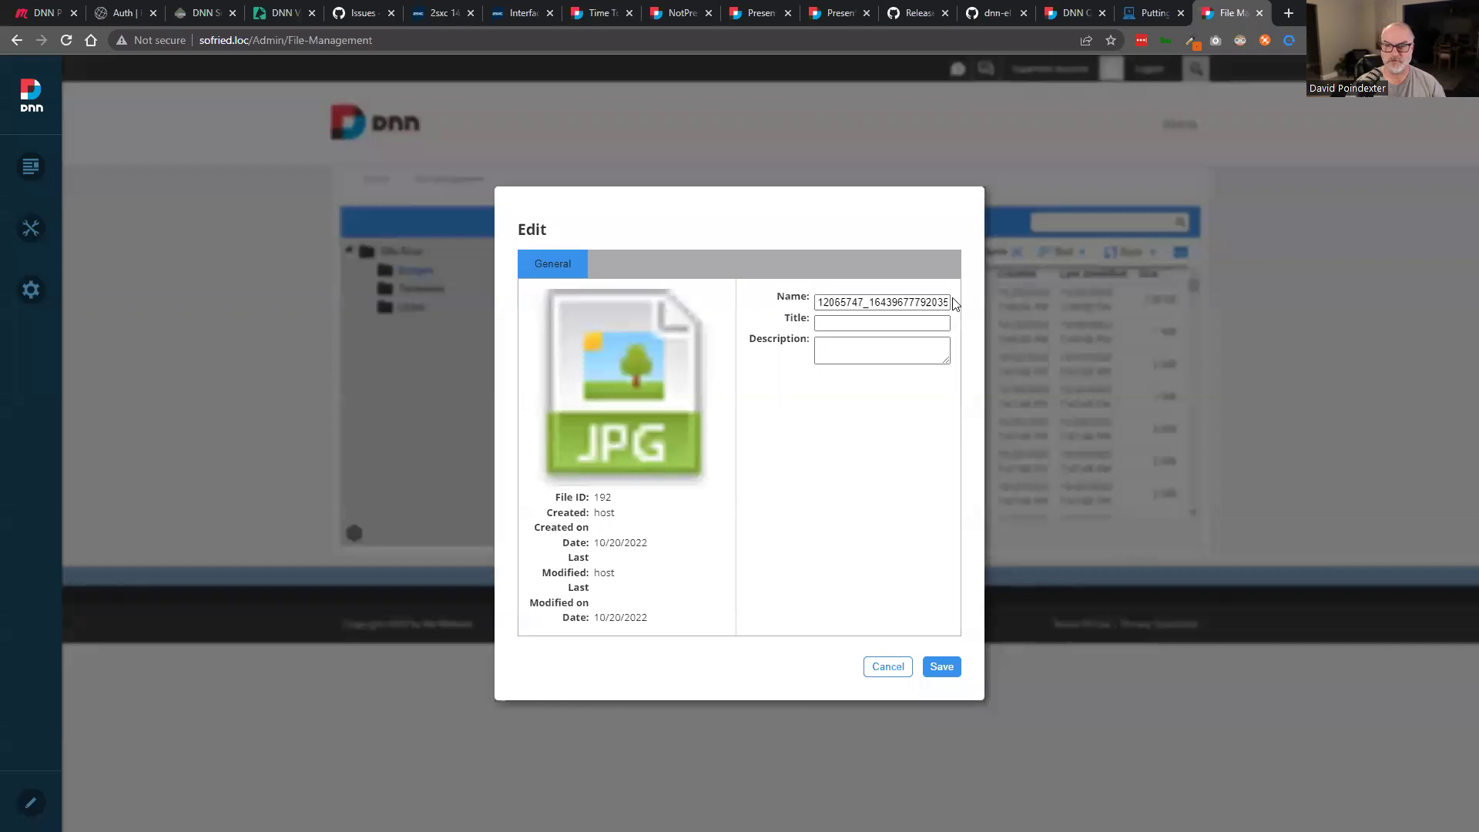
pyautogui.click(858, 327)
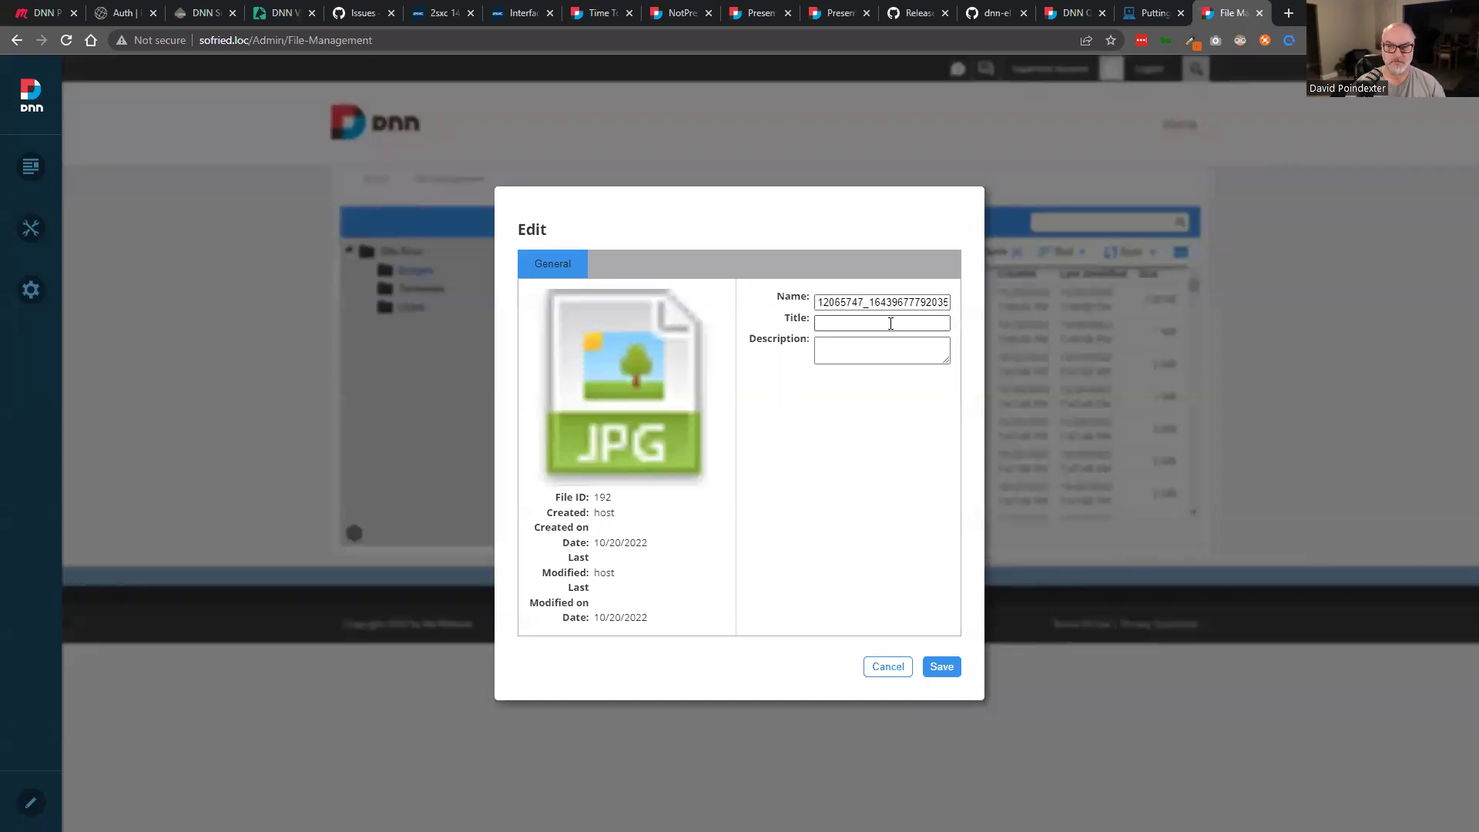
pyautogui.click(874, 353)
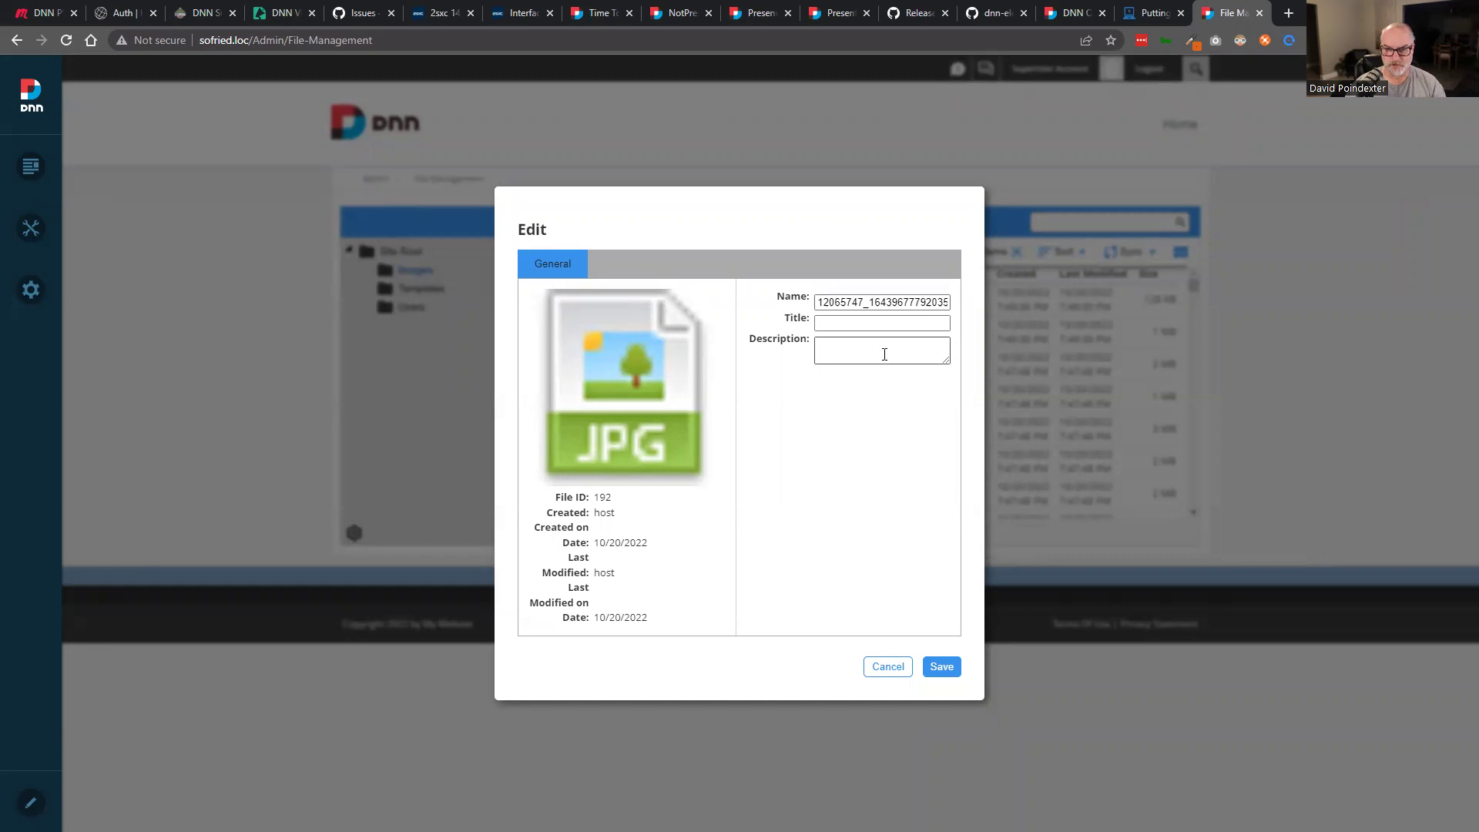
pyautogui.click(896, 670)
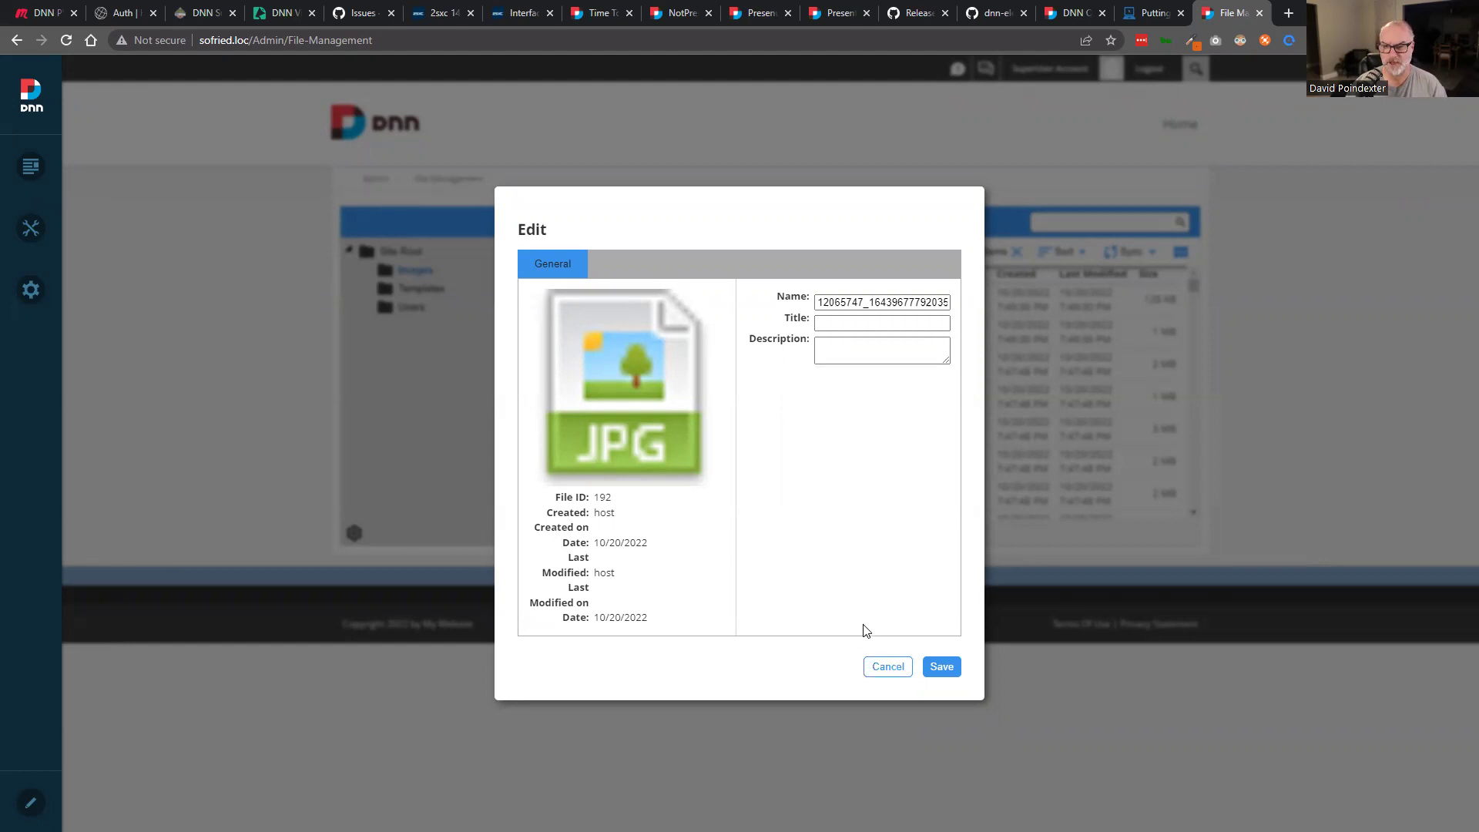
pyautogui.click(888, 669)
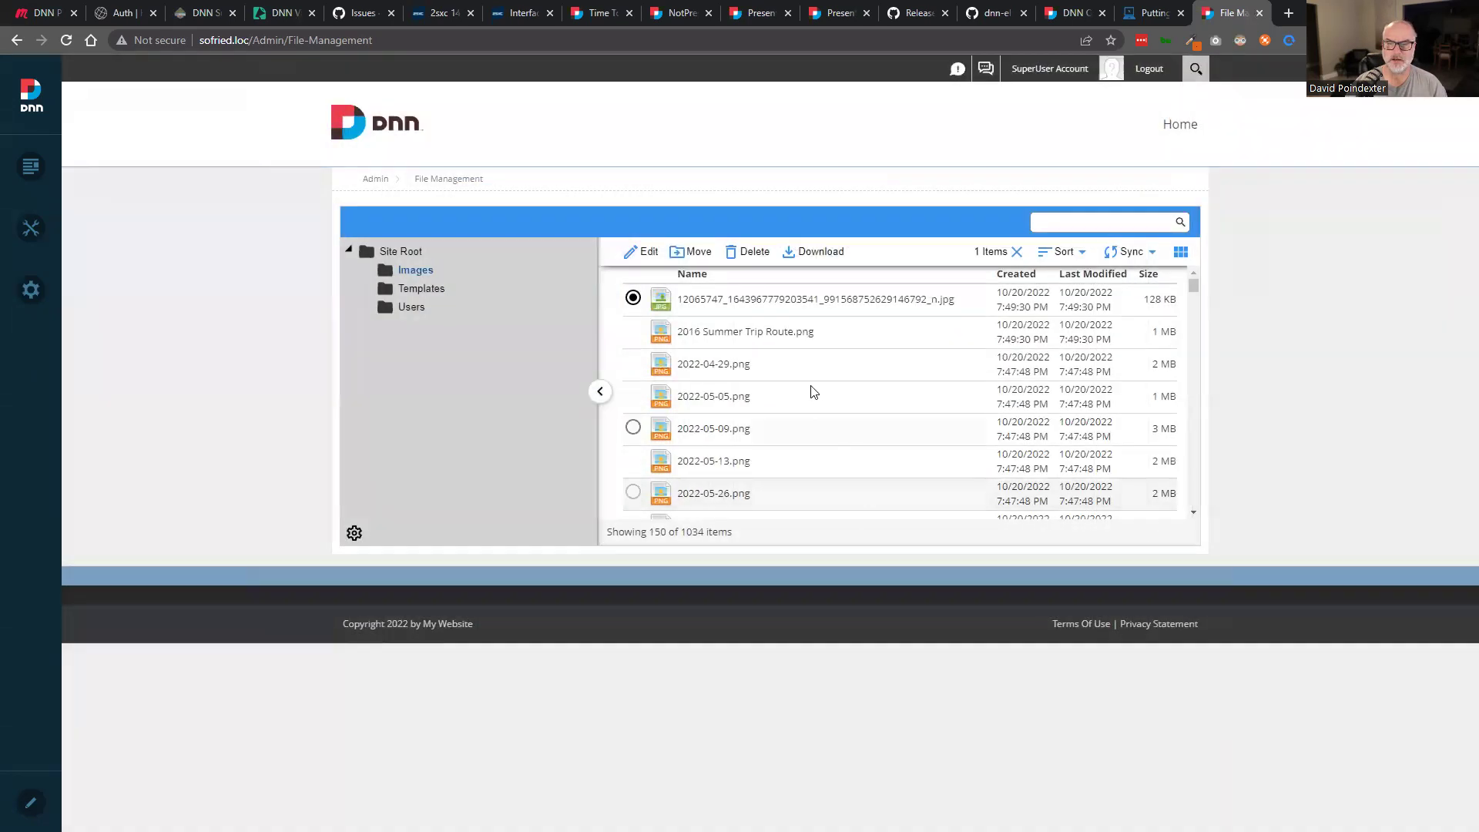
# Select 2022-04-29.png, swap it for 2016 Summer Trip Route.png in the selection, and browse the Images listing.
pyautogui.click(788, 366)
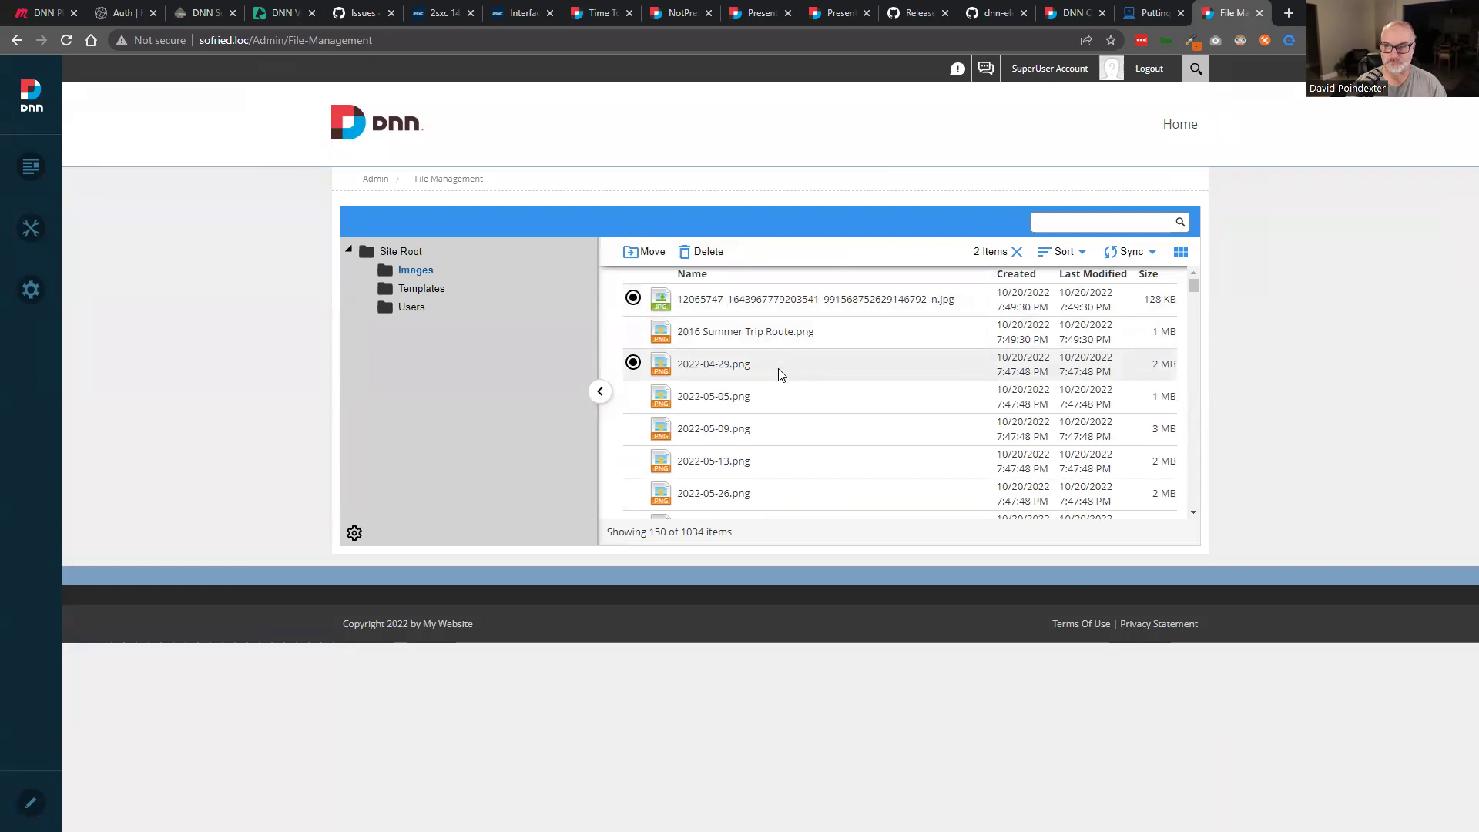
pyautogui.click(786, 352)
pyautogui.click(795, 328)
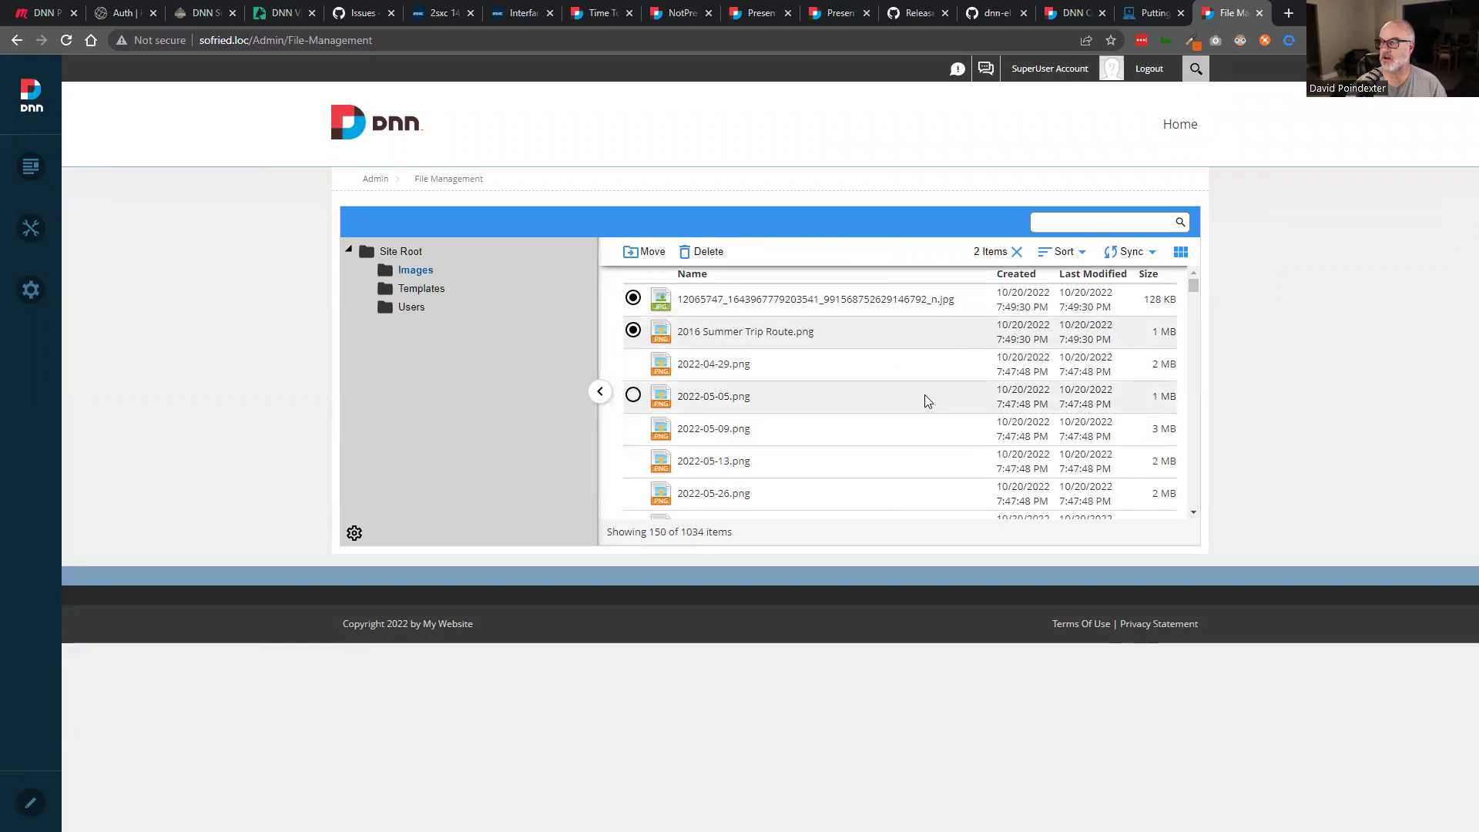
pyautogui.scroll(-5, 778, 396)
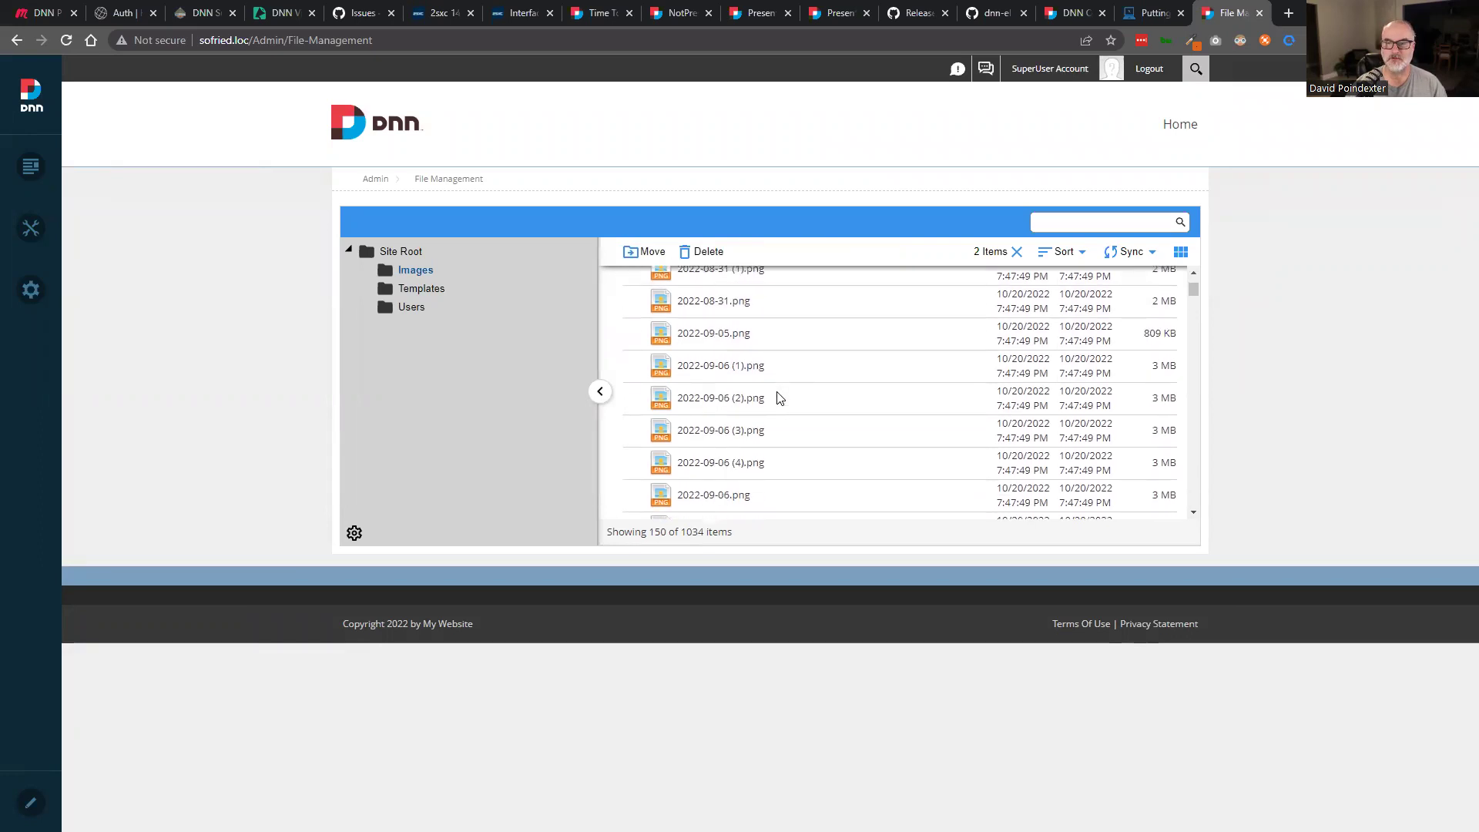
pyautogui.scroll(-10, 778, 397)
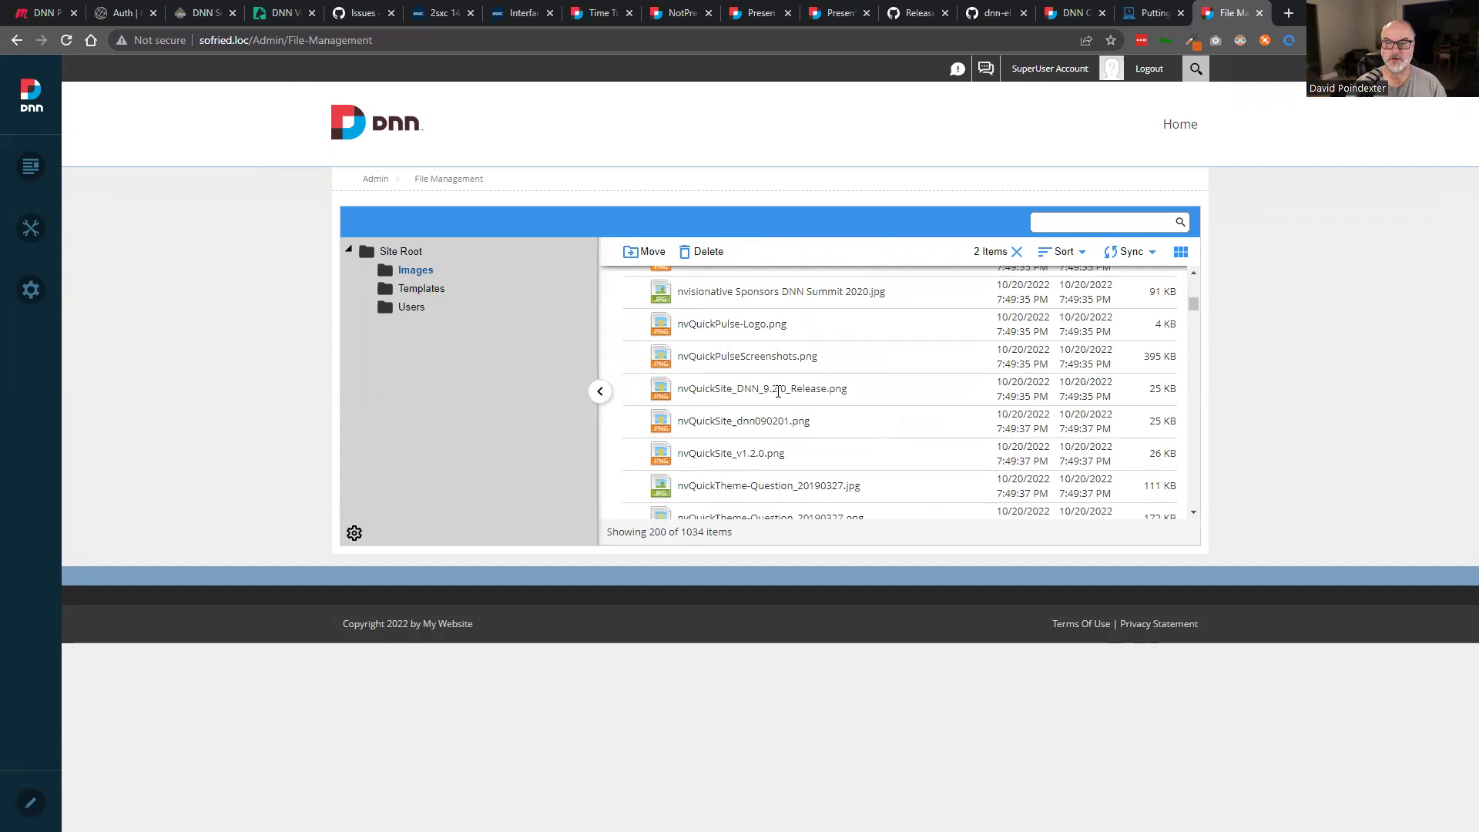
pyautogui.scroll(-10, 778, 395)
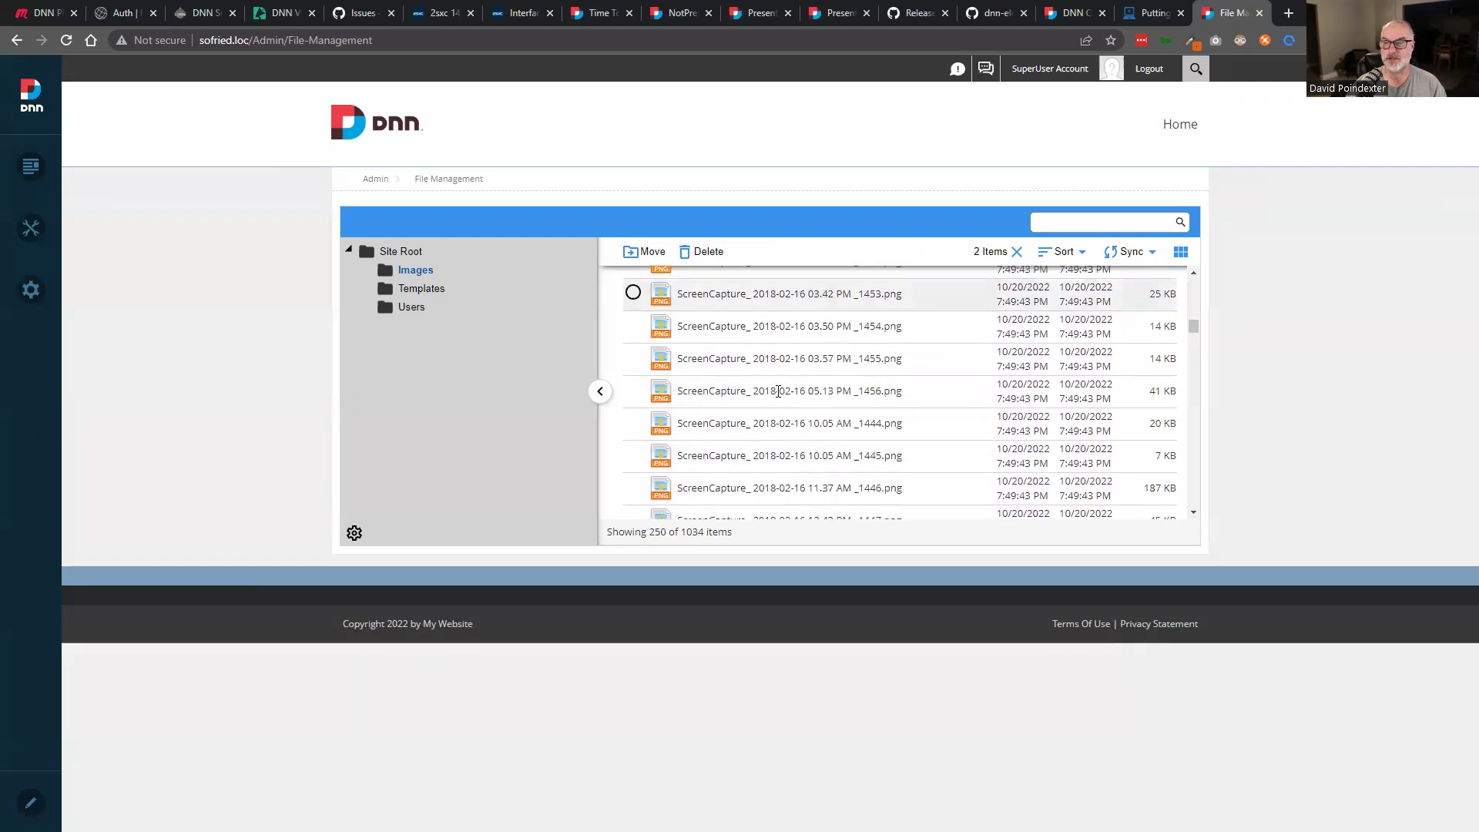
pyautogui.moveTo(1193, 334); pyautogui.dragTo(1198, 257)
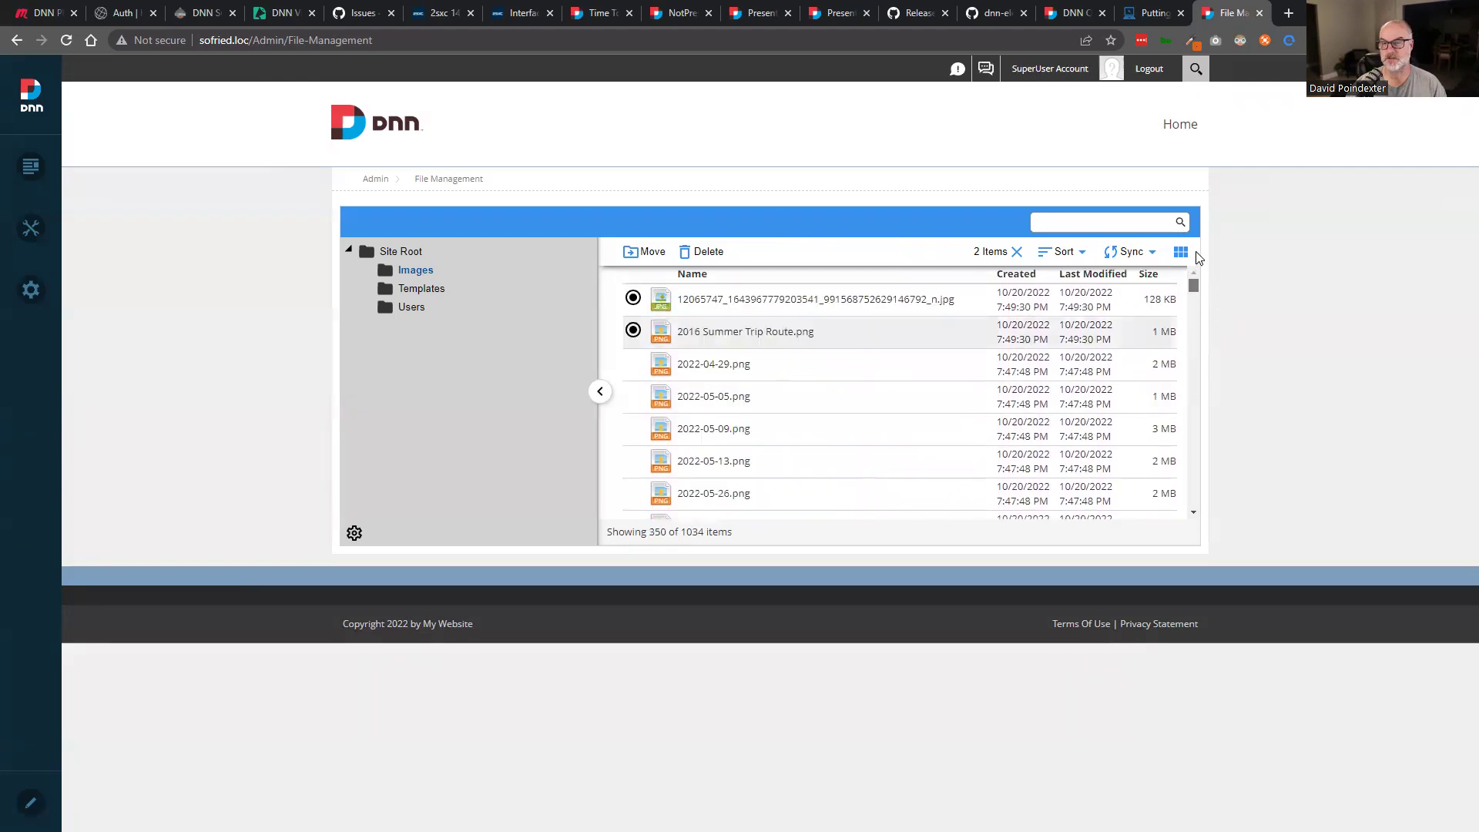
# Deselect the first JPG and review the properties of 2016 Summer Trip Route.png, without saving.
pyautogui.click(769, 303)
pyautogui.click(628, 251)
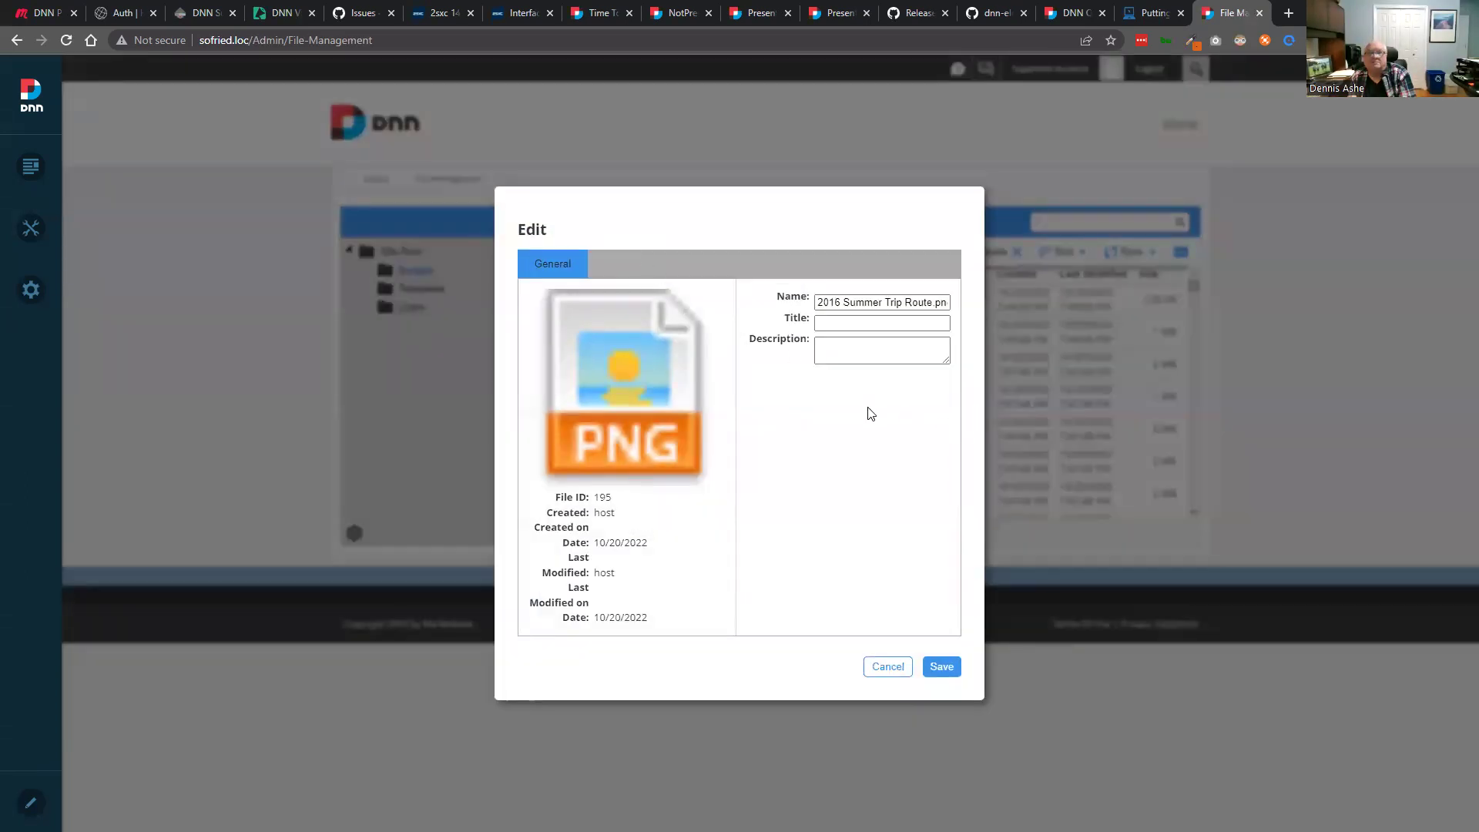
pyautogui.click(891, 668)
# Select only home.css in Site Root and review its properties and download prompt, cancelling both.
pyautogui.click(400, 253)
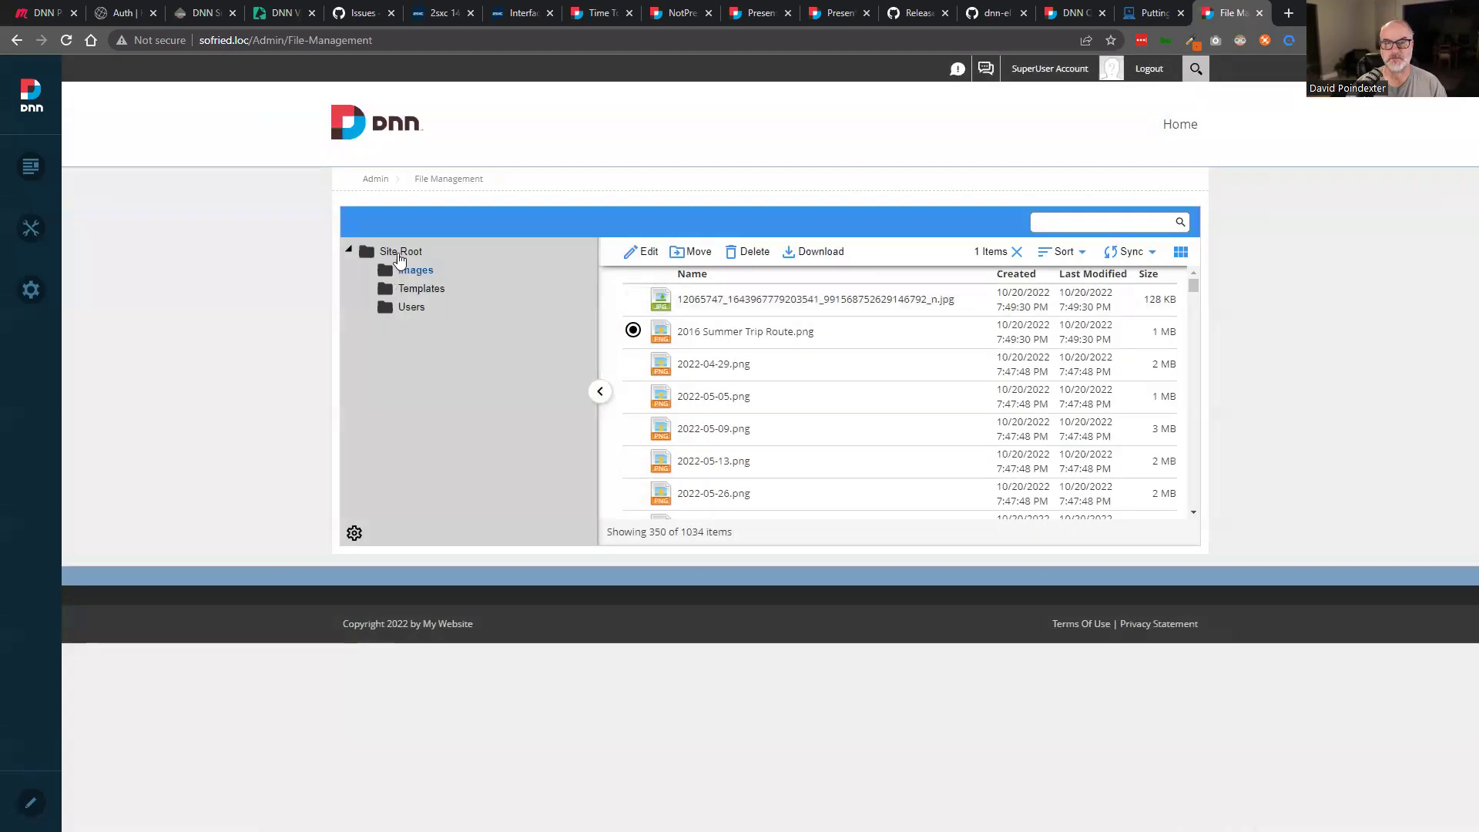
pyautogui.click(747, 404)
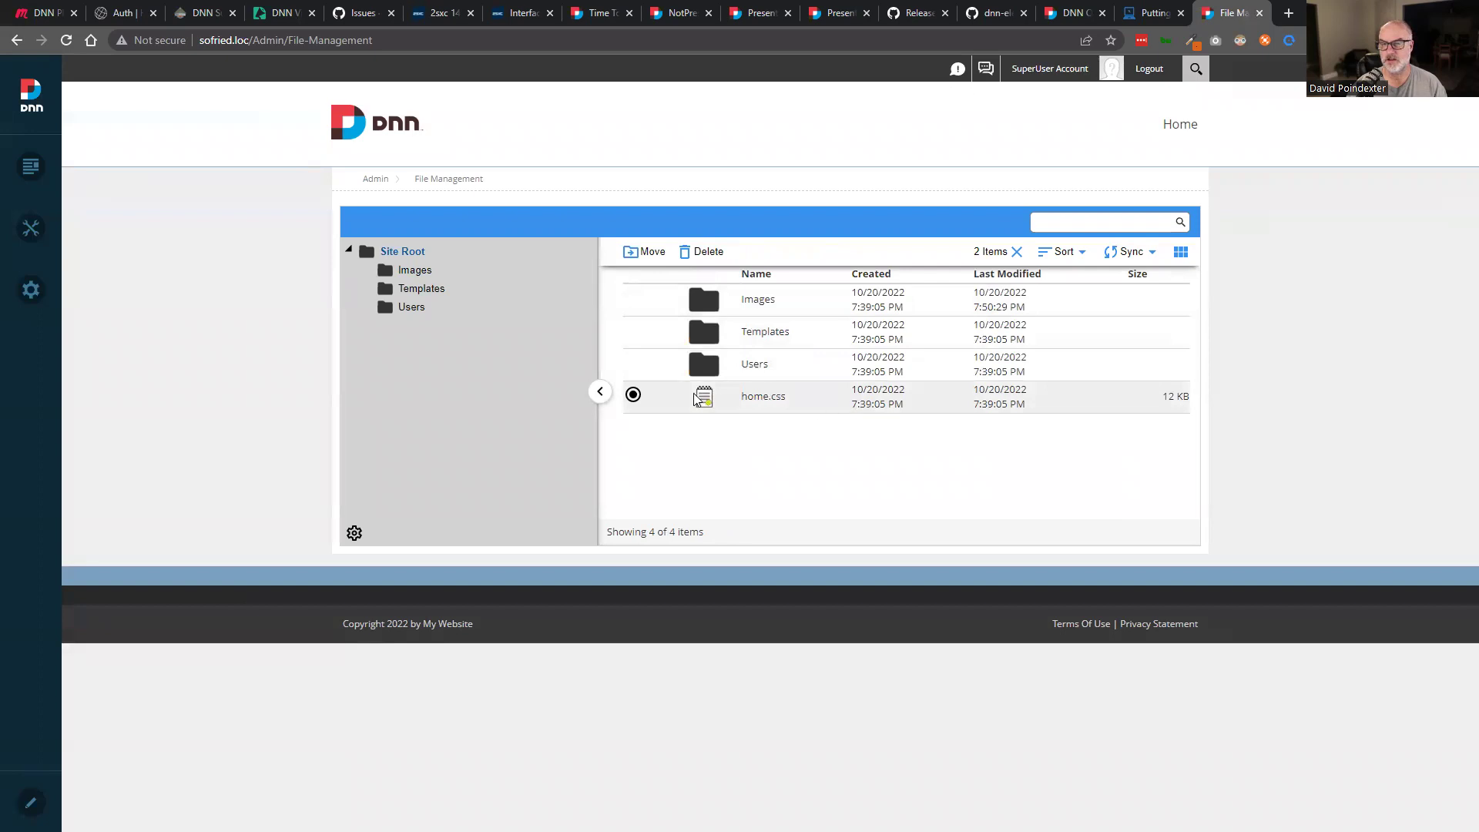
pyautogui.rightClick(722, 399)
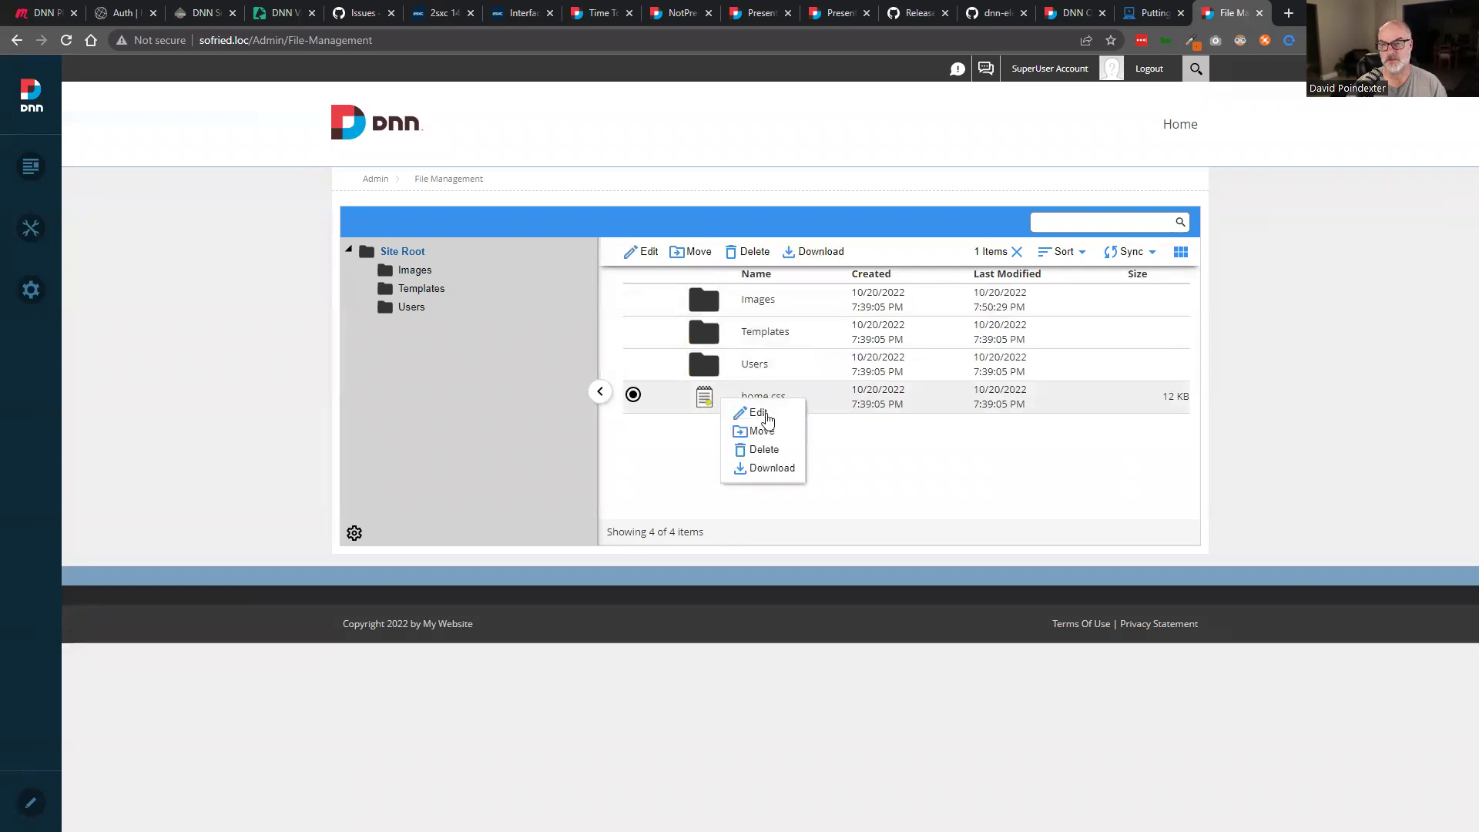
pyautogui.click(761, 415)
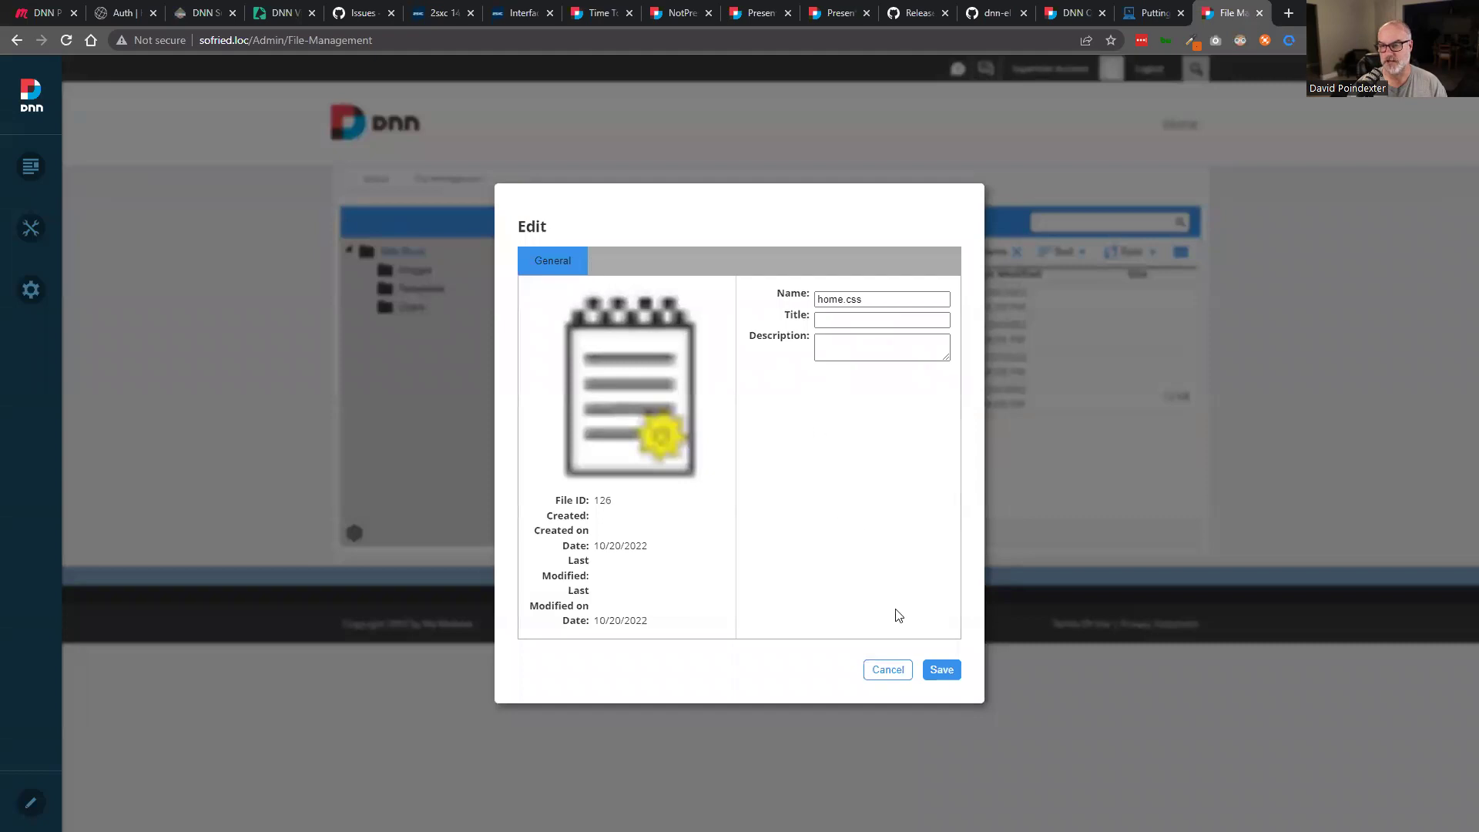
pyautogui.click(888, 670)
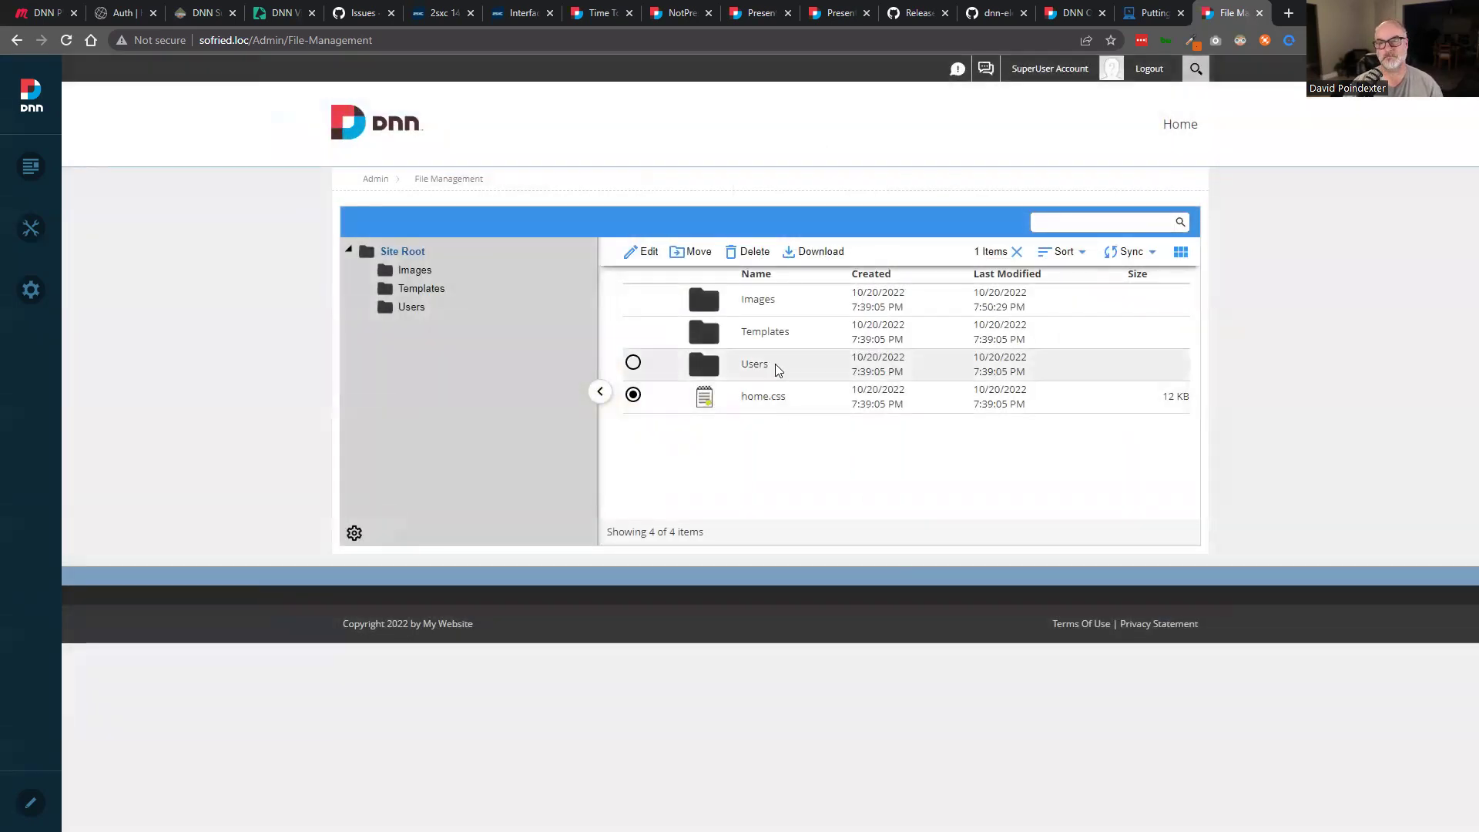
pyautogui.click(822, 253)
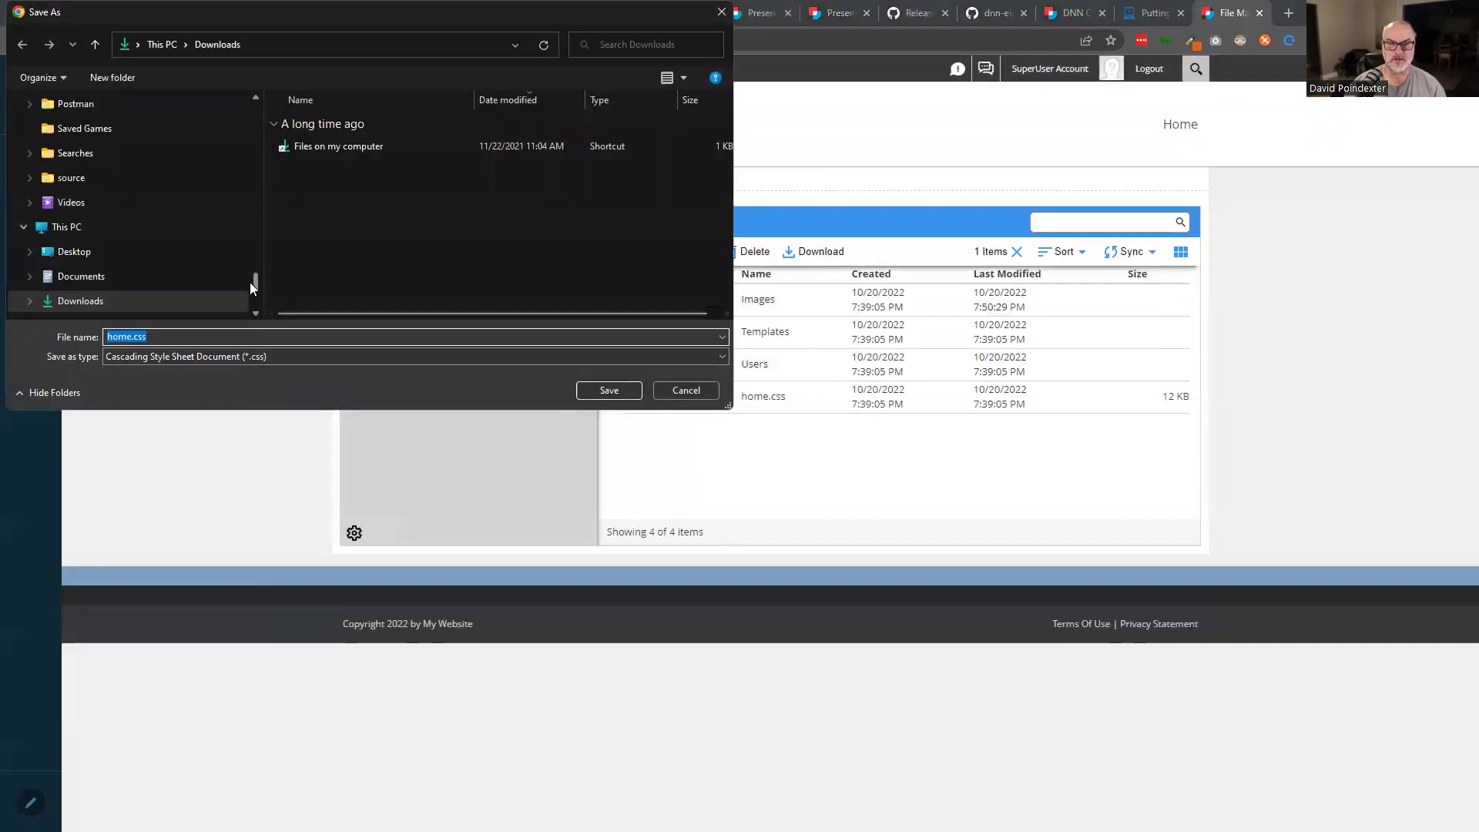
pyautogui.click(686, 391)
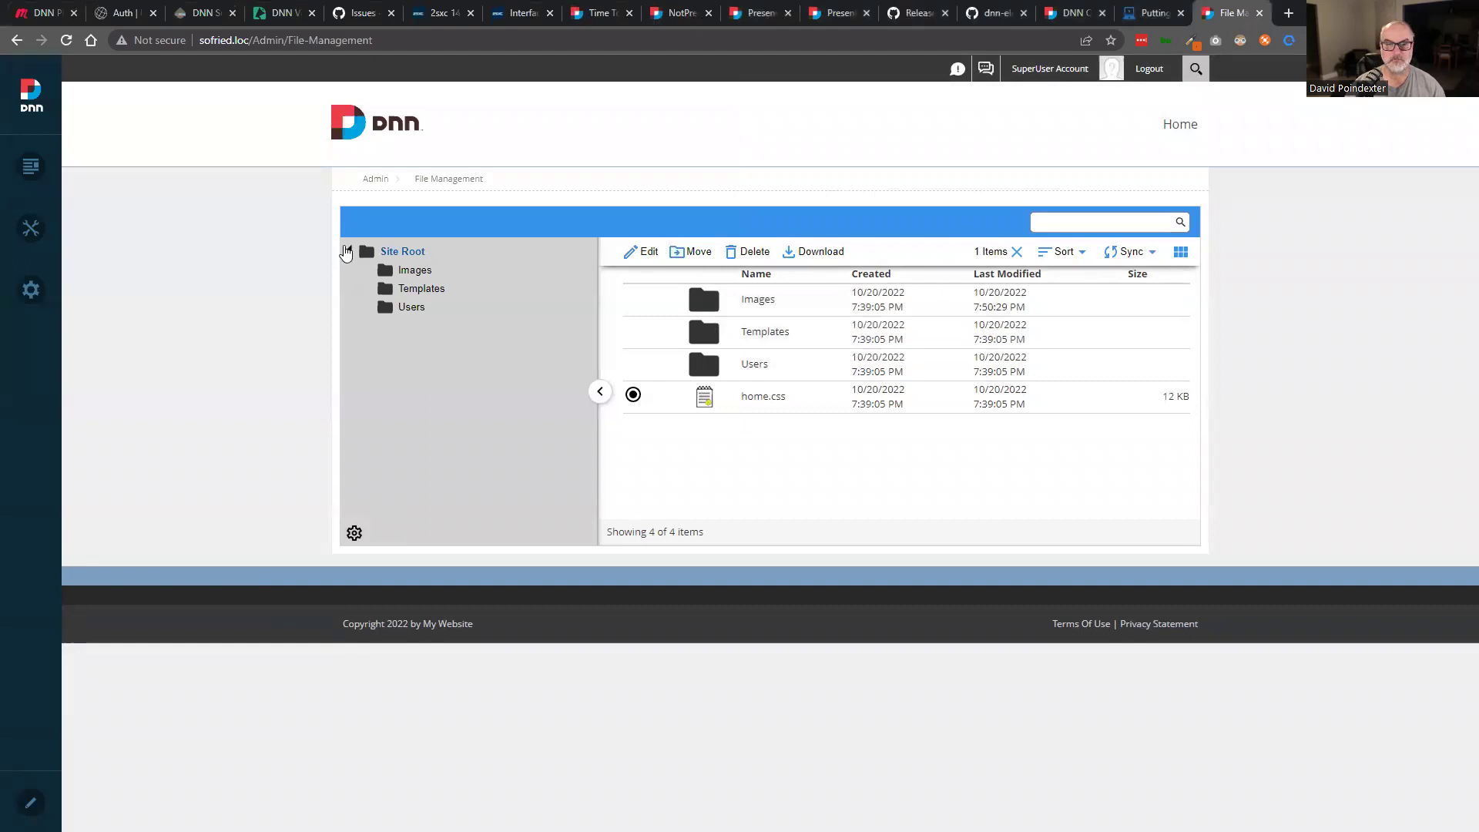
# Narrow the folder tree pane, and collapse and expand it twice.
pyautogui.moveTo(599, 392); pyautogui.dragTo(537, 397)
pyautogui.click(538, 395)
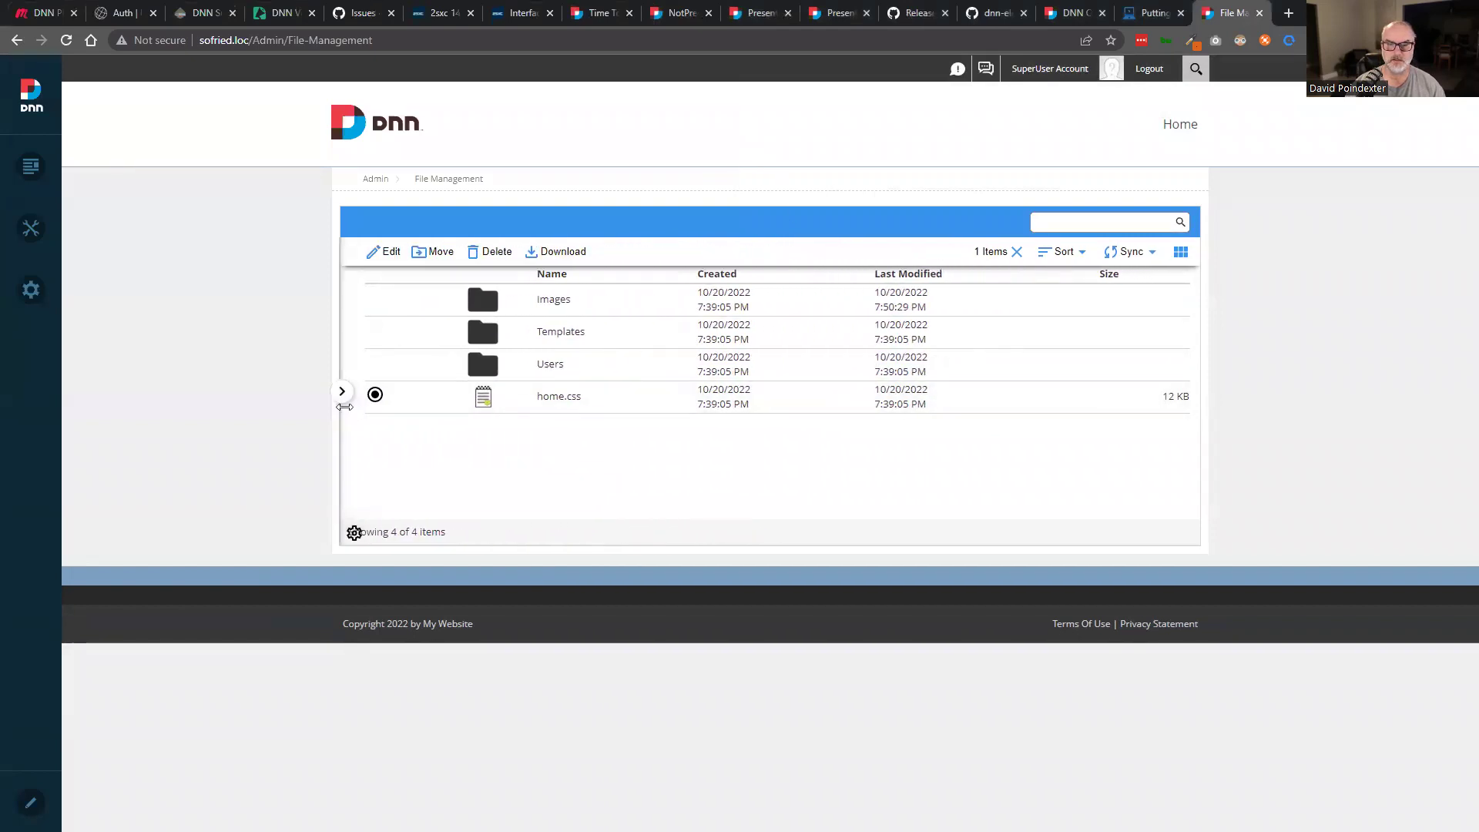
pyautogui.click(342, 395)
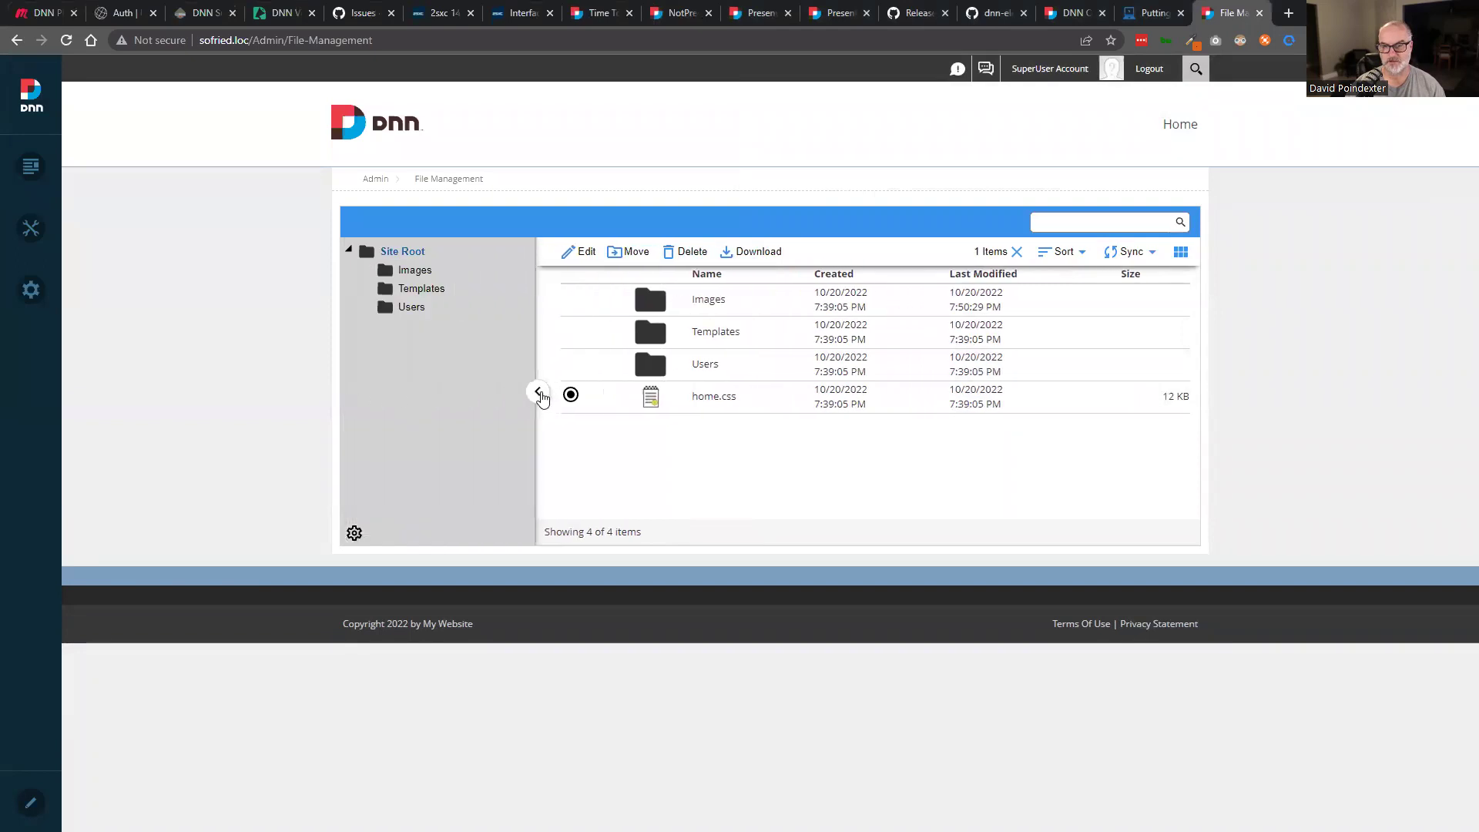
pyautogui.click(543, 390)
pyautogui.click(342, 391)
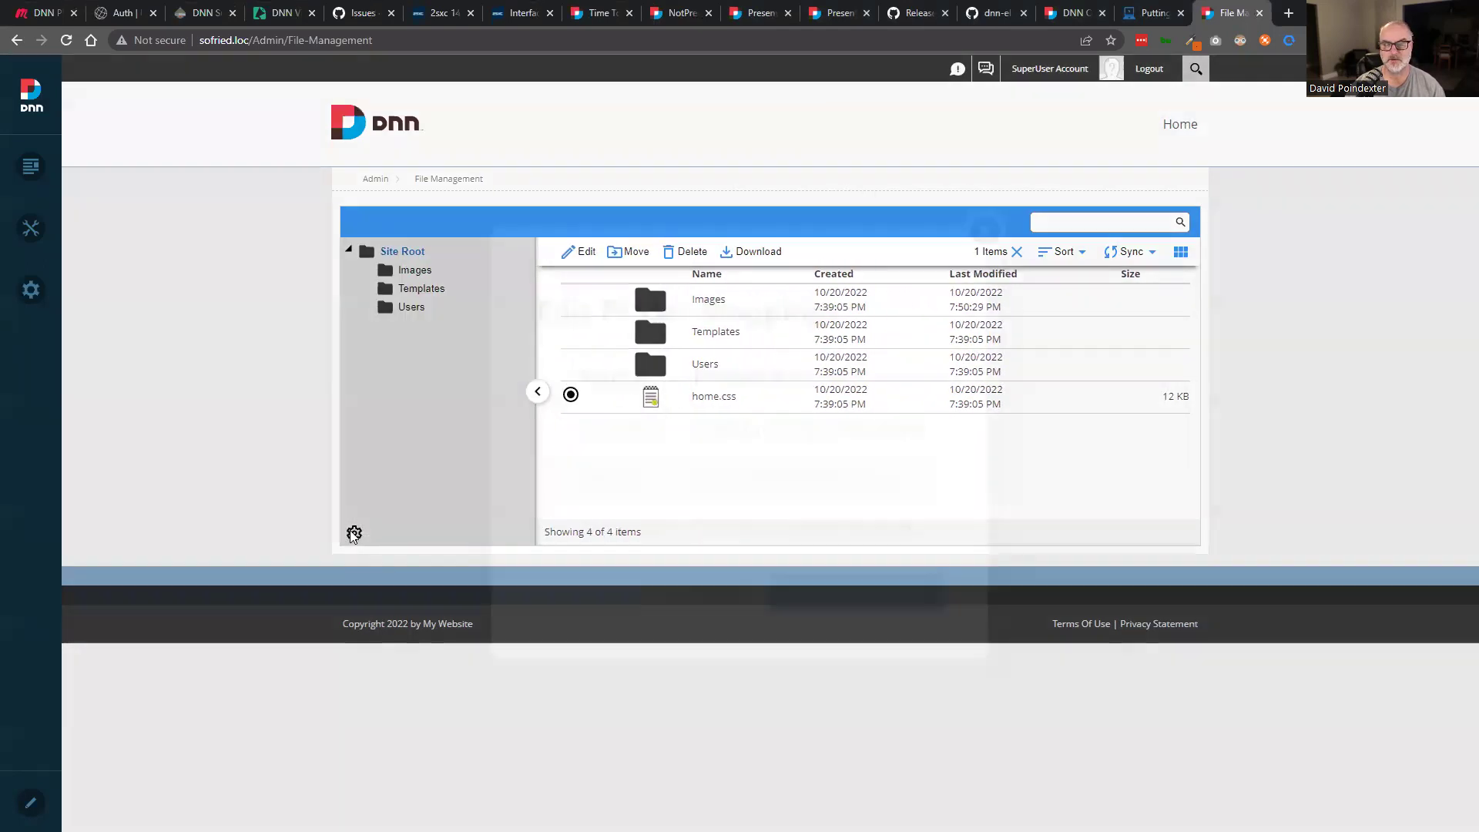
# Open the folder mappings to examine the available folder providers, and try the option for adding a folder type.
pyautogui.click(353, 534)
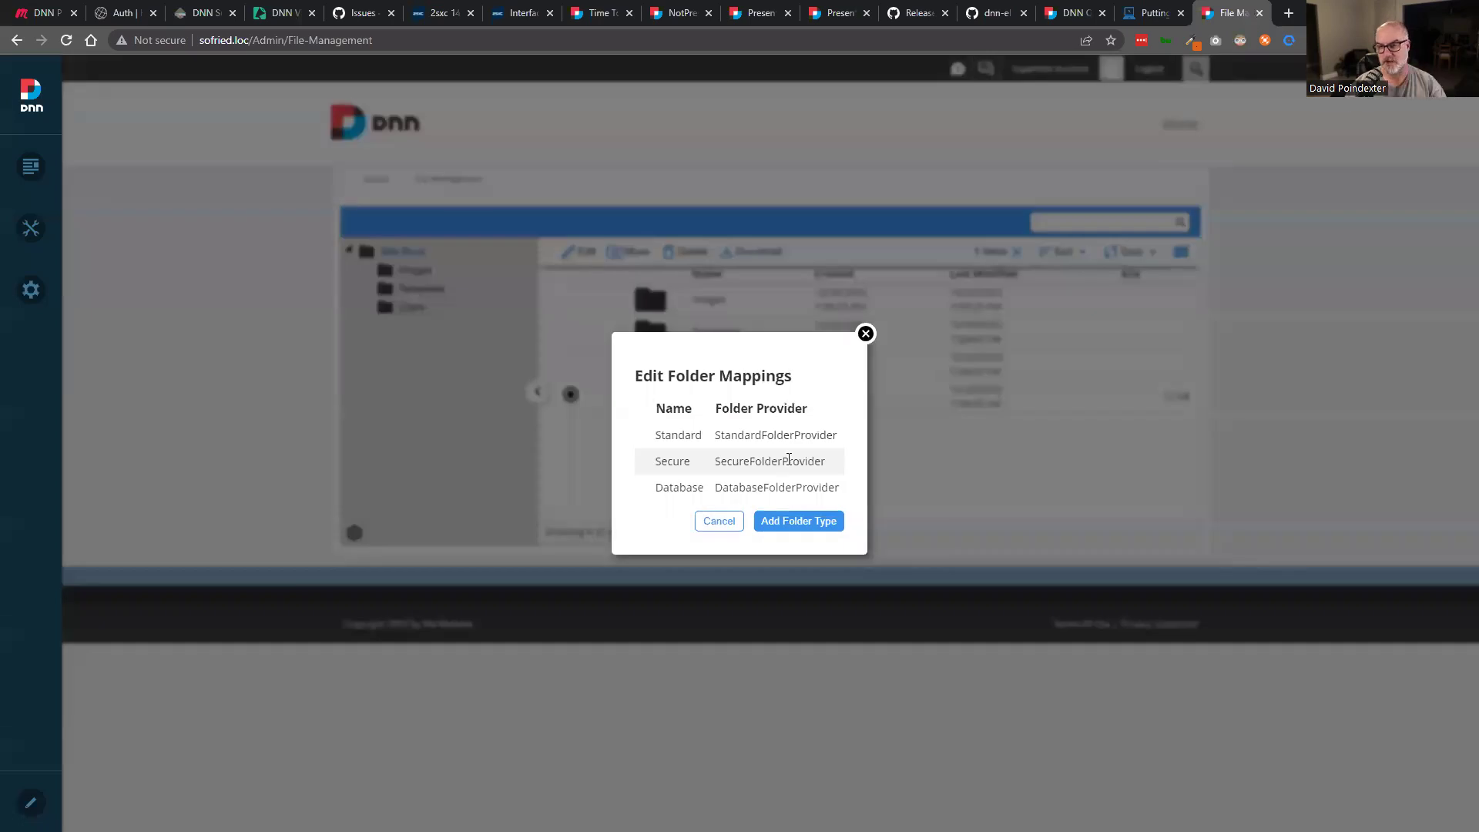
pyautogui.click(836, 522)
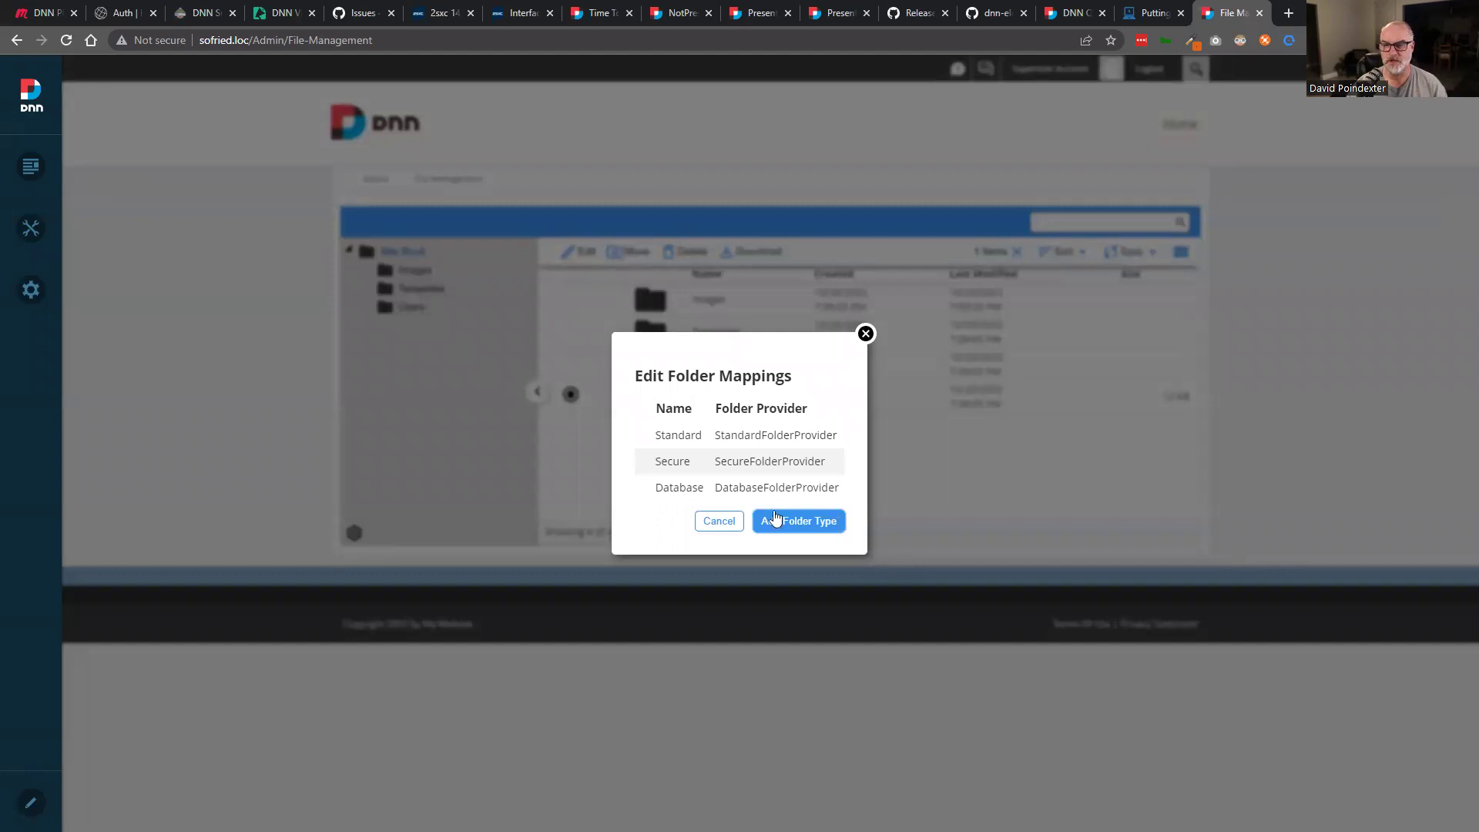
pyautogui.moveTo(36, 295)
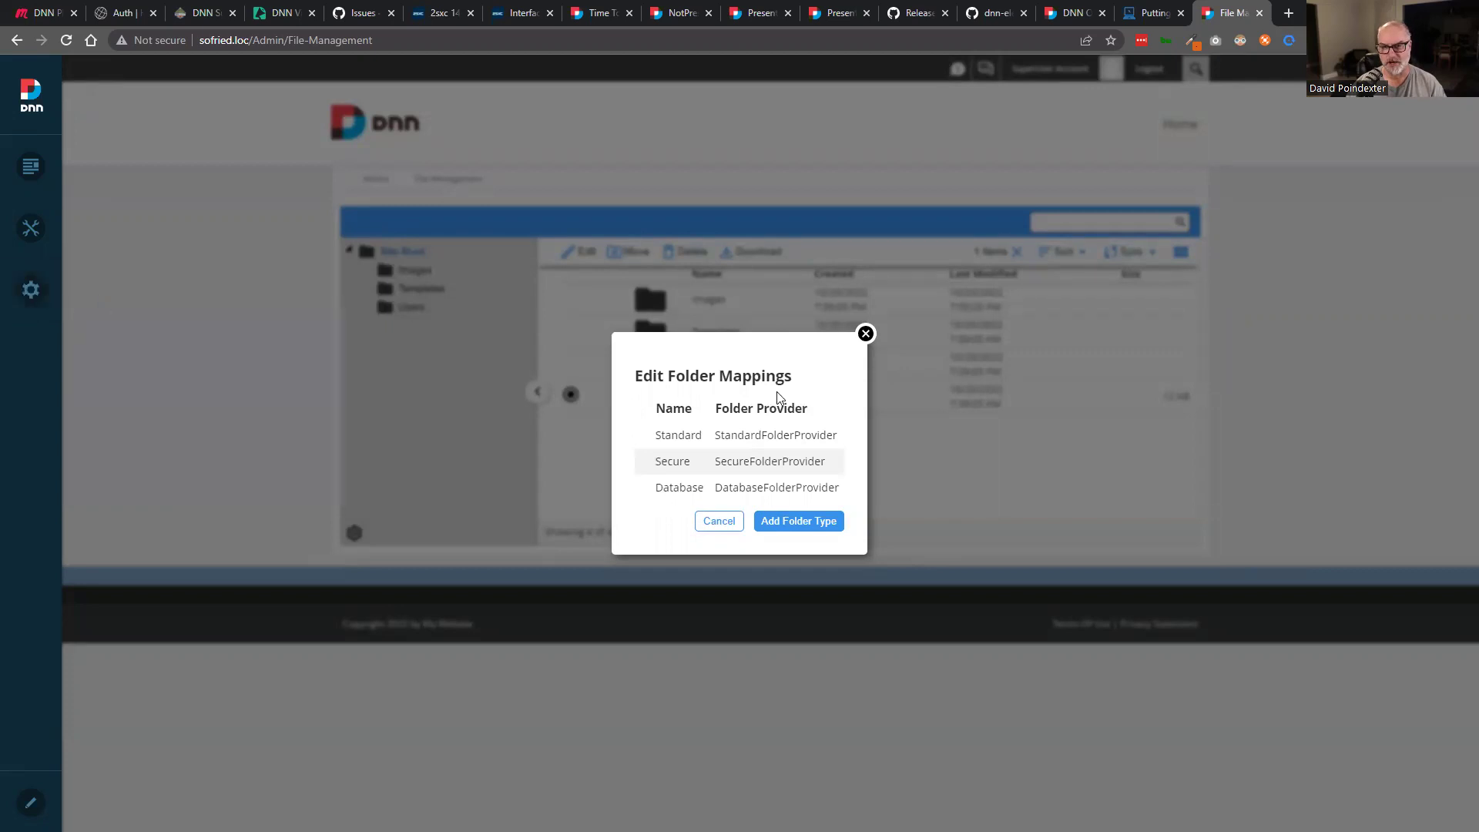
# Start a new folder type, choose AzureFolderProvider as its folder provider to review the provider settings, and cancel without saving.
pyautogui.click(816, 522)
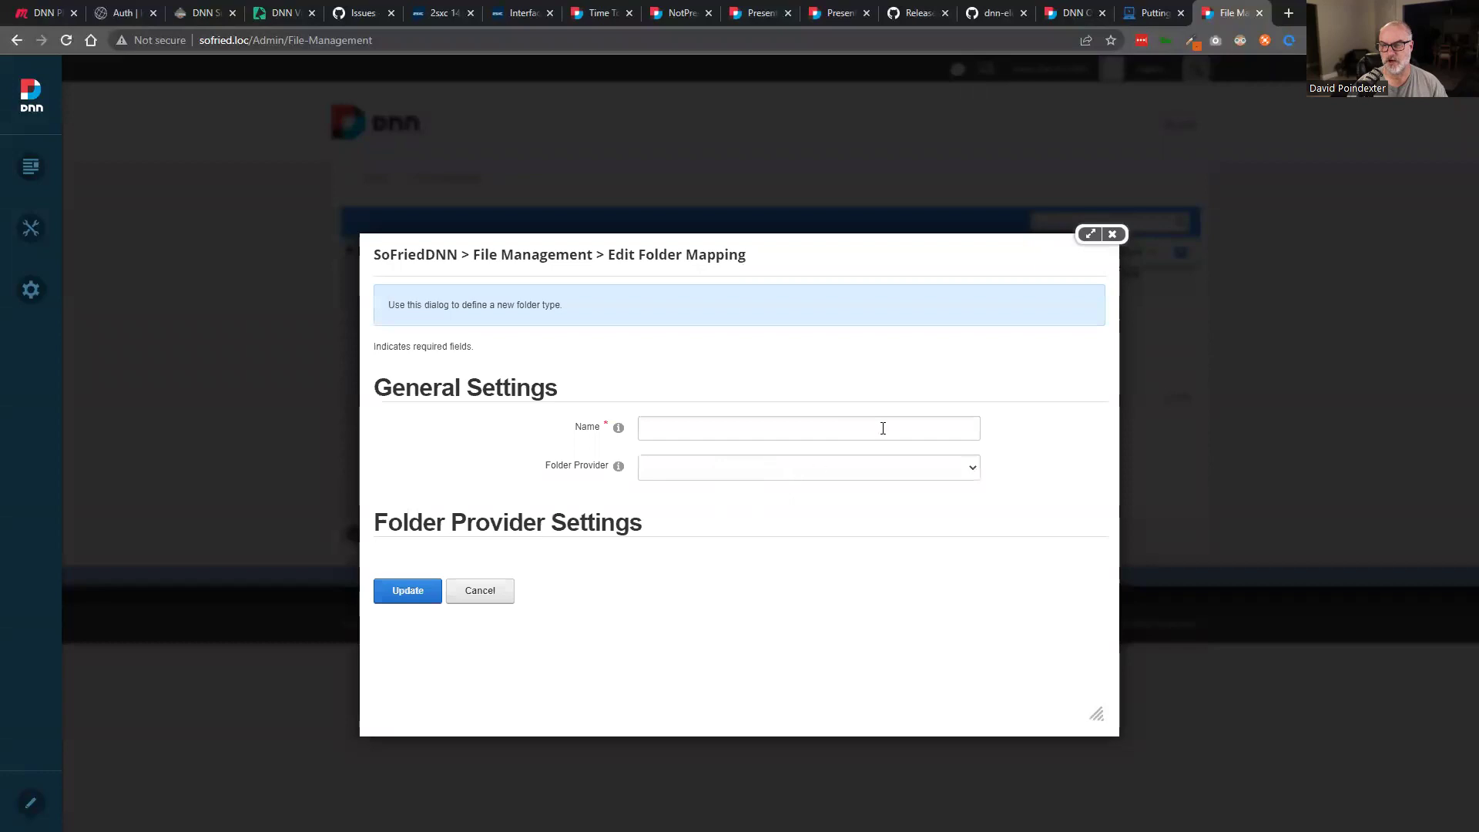
pyautogui.moveTo(819, 247); pyautogui.dragTo(839, 182)
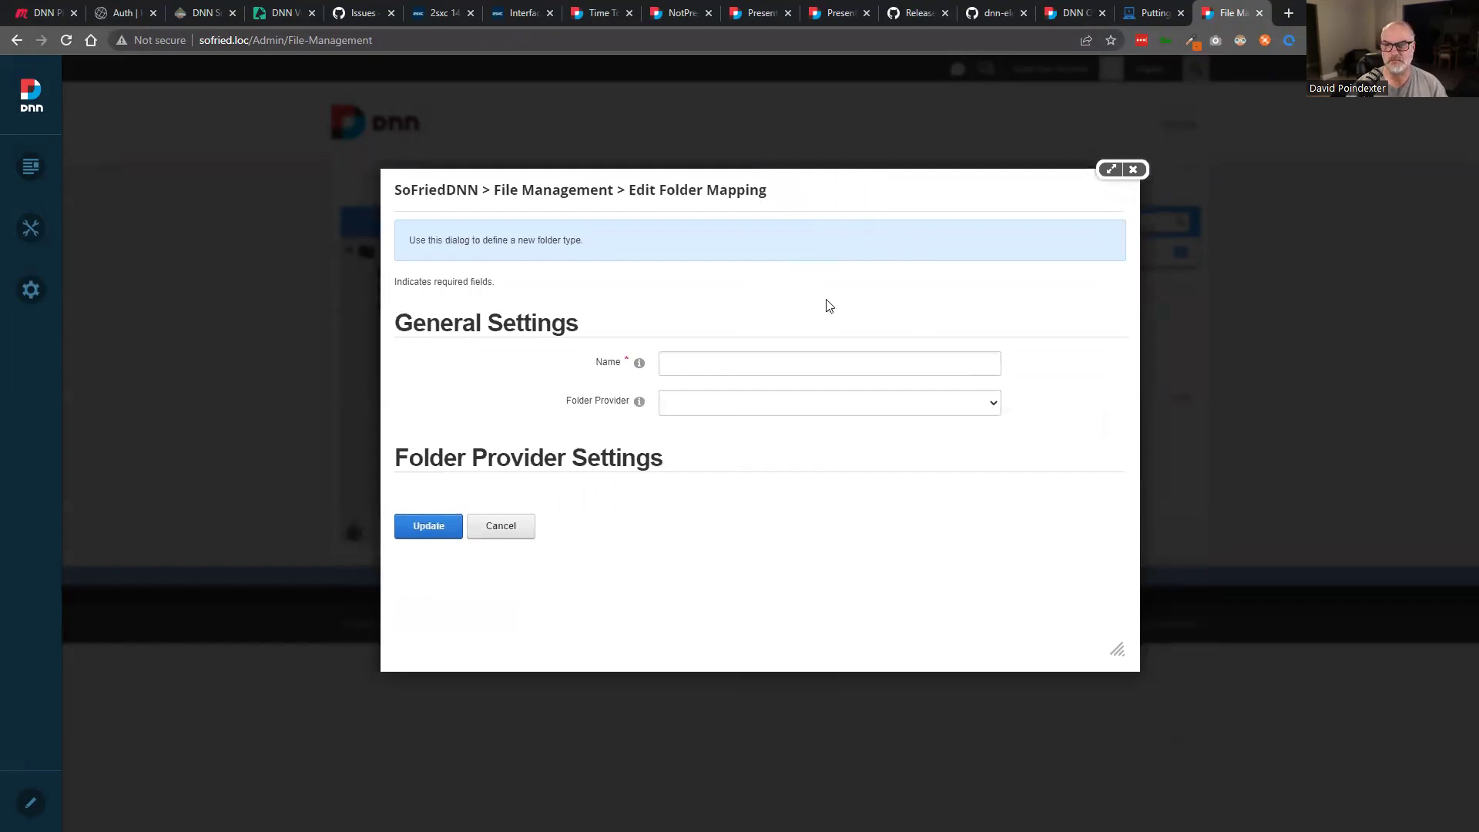
pyautogui.click(767, 411)
pyautogui.click(742, 433)
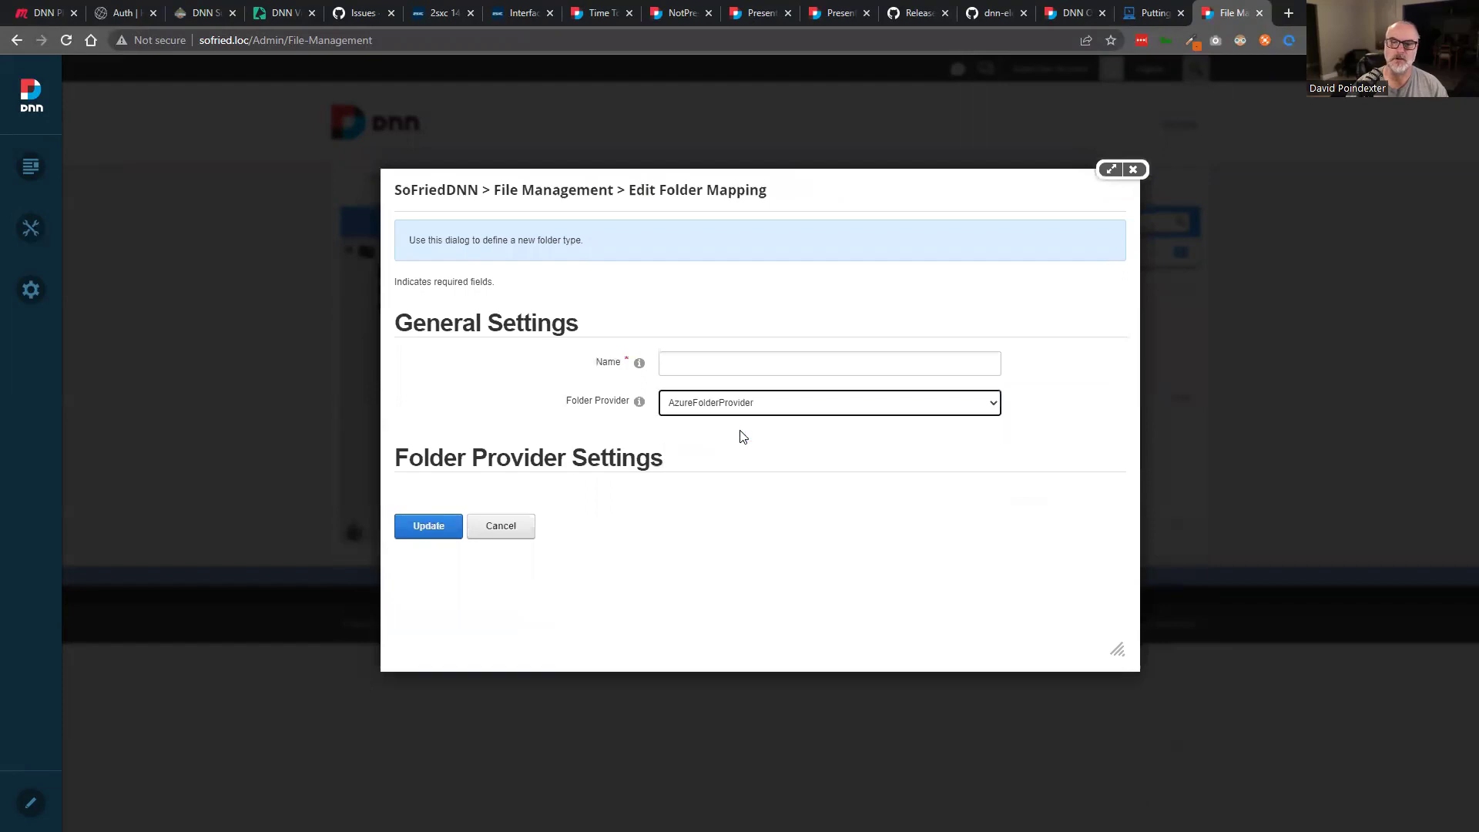
pyautogui.click(711, 362)
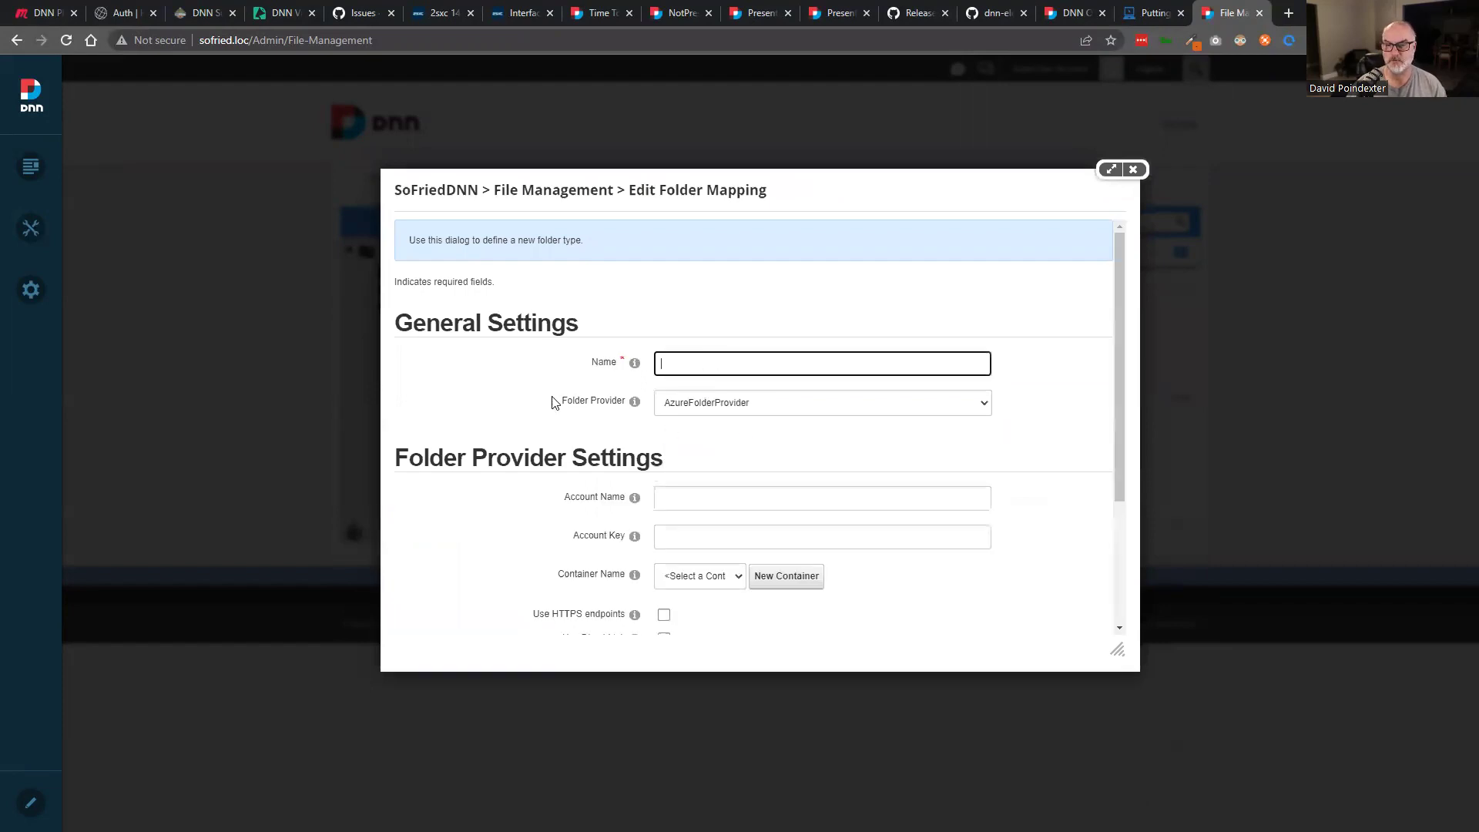
pyautogui.scroll(-1, 553, 400)
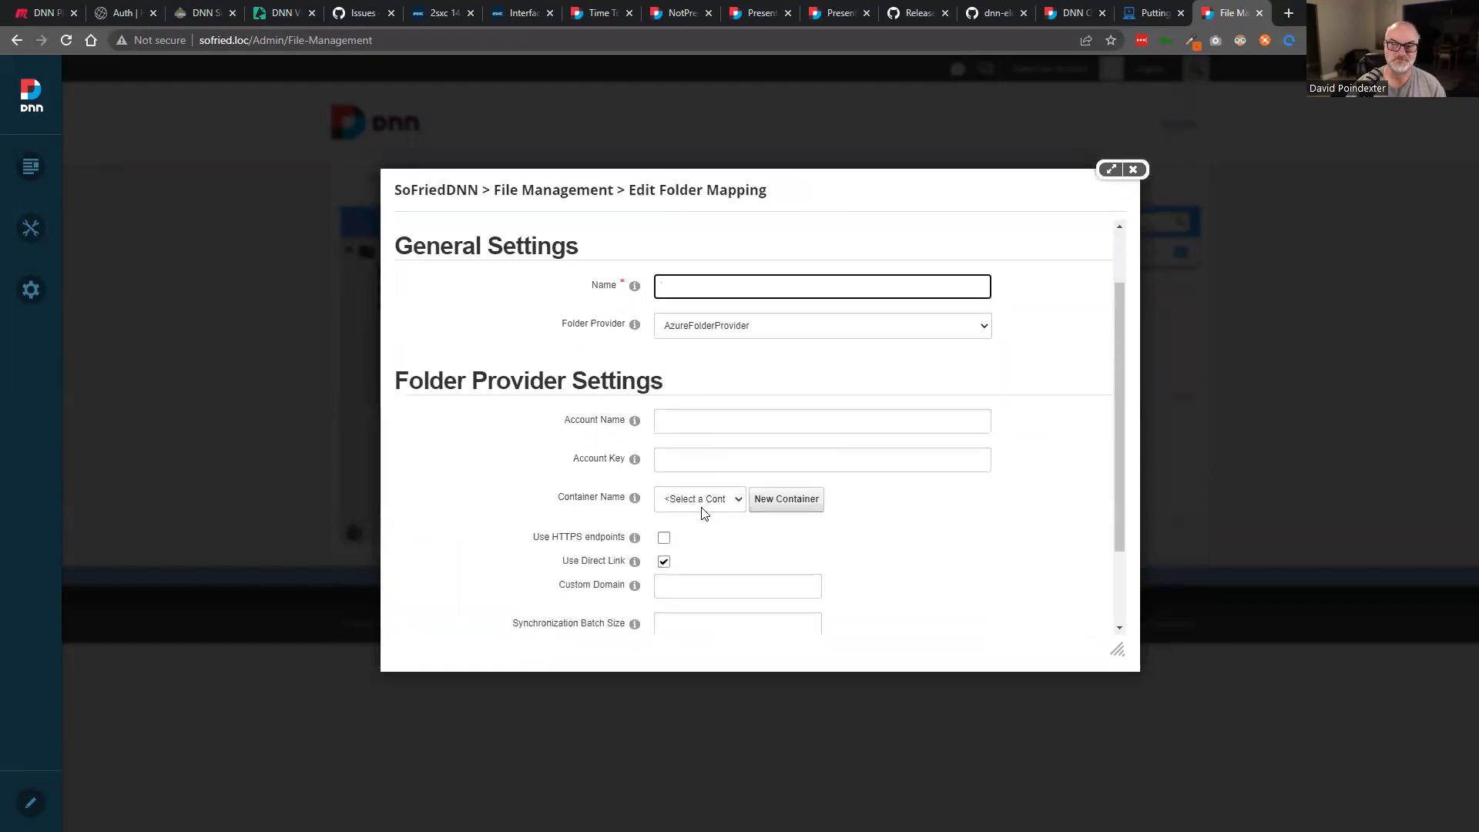
pyautogui.scroll(-2, 702, 512)
pyautogui.click(502, 586)
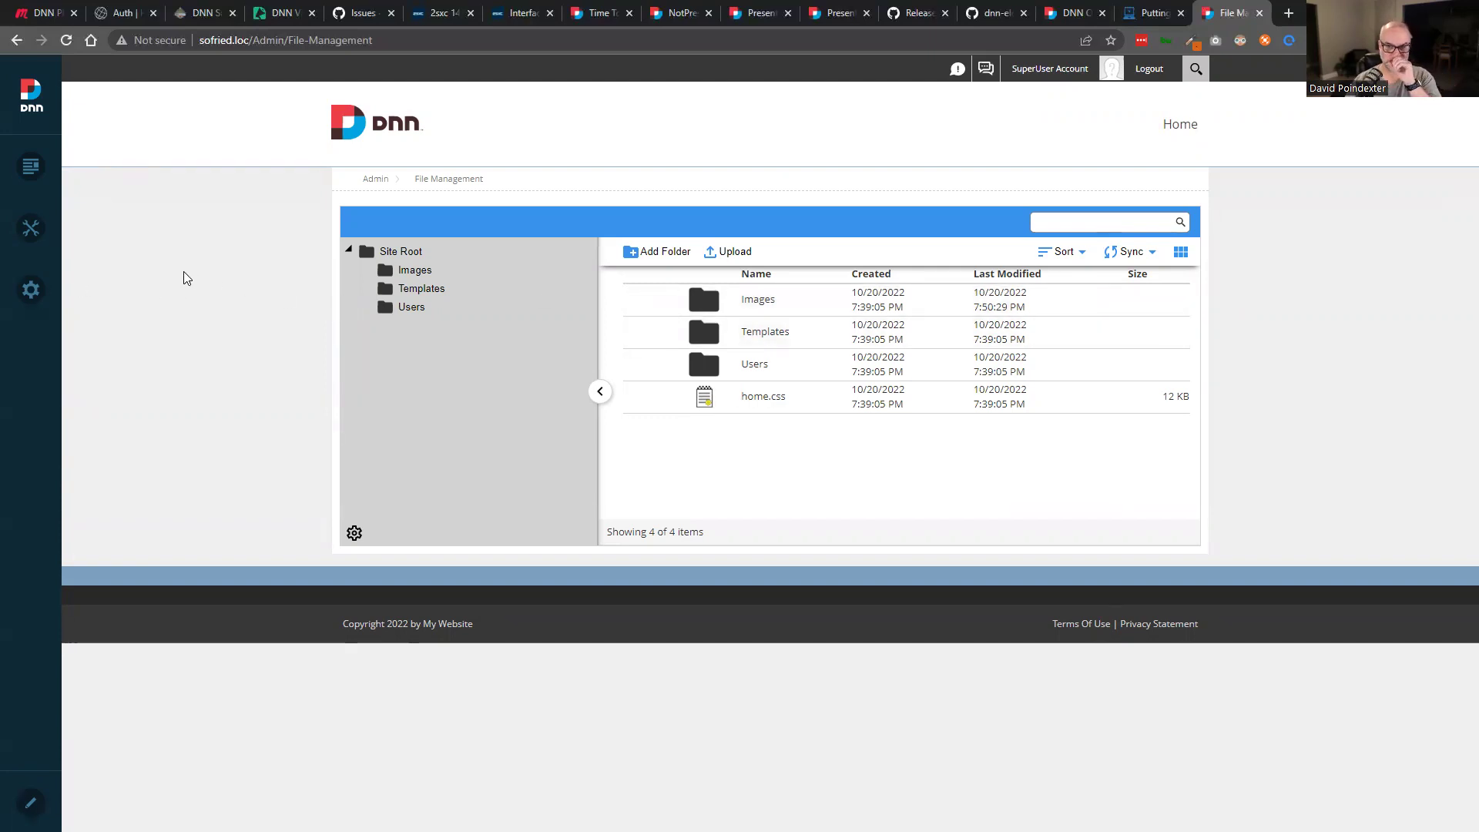
# Inspect the page with the browser developer tools, turn off device emulation, and widen the page area beside them.
pyautogui.rightClick(83, 267)
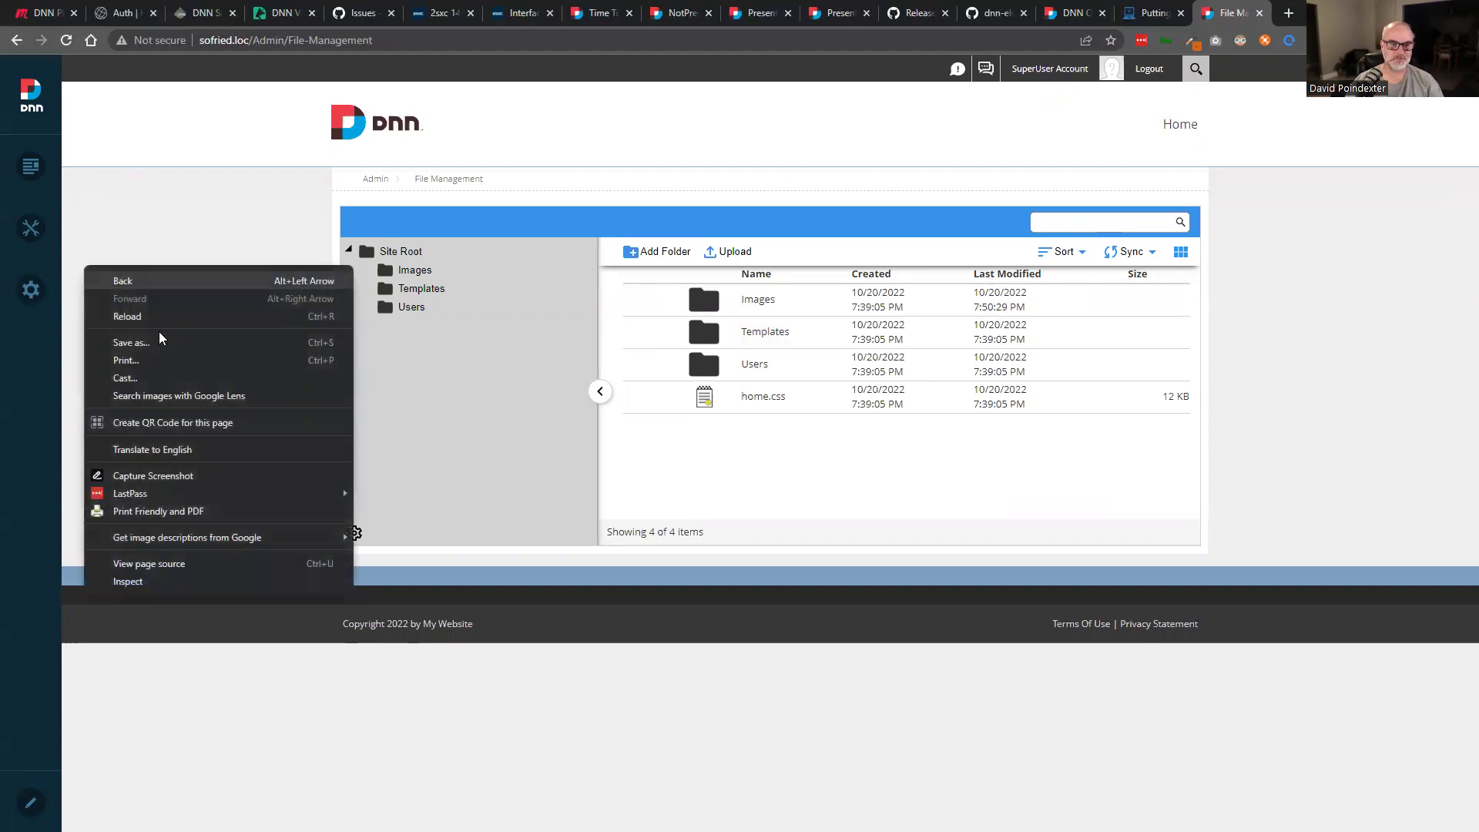
pyautogui.click(128, 581)
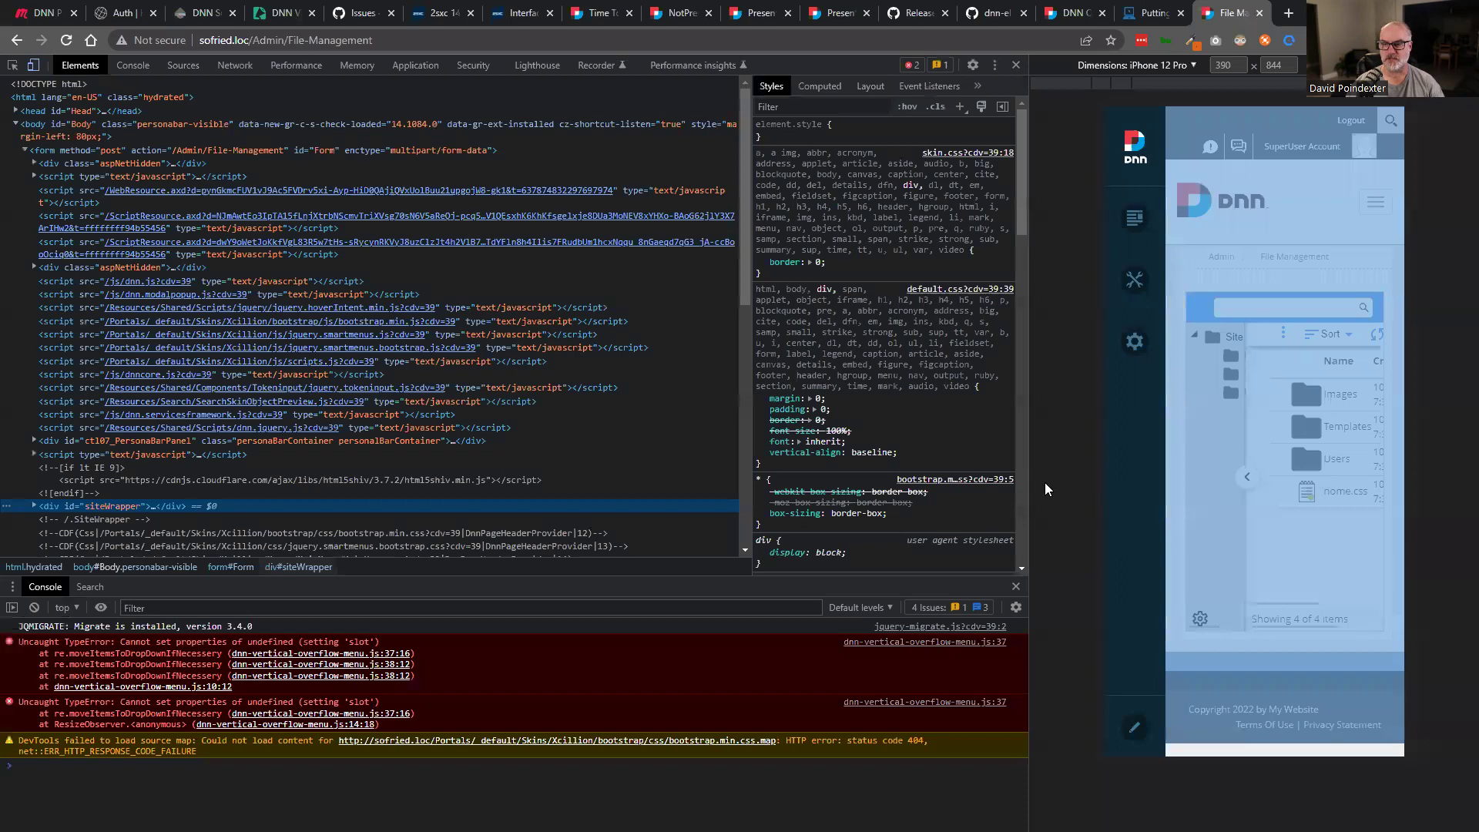
pyautogui.click(33, 65)
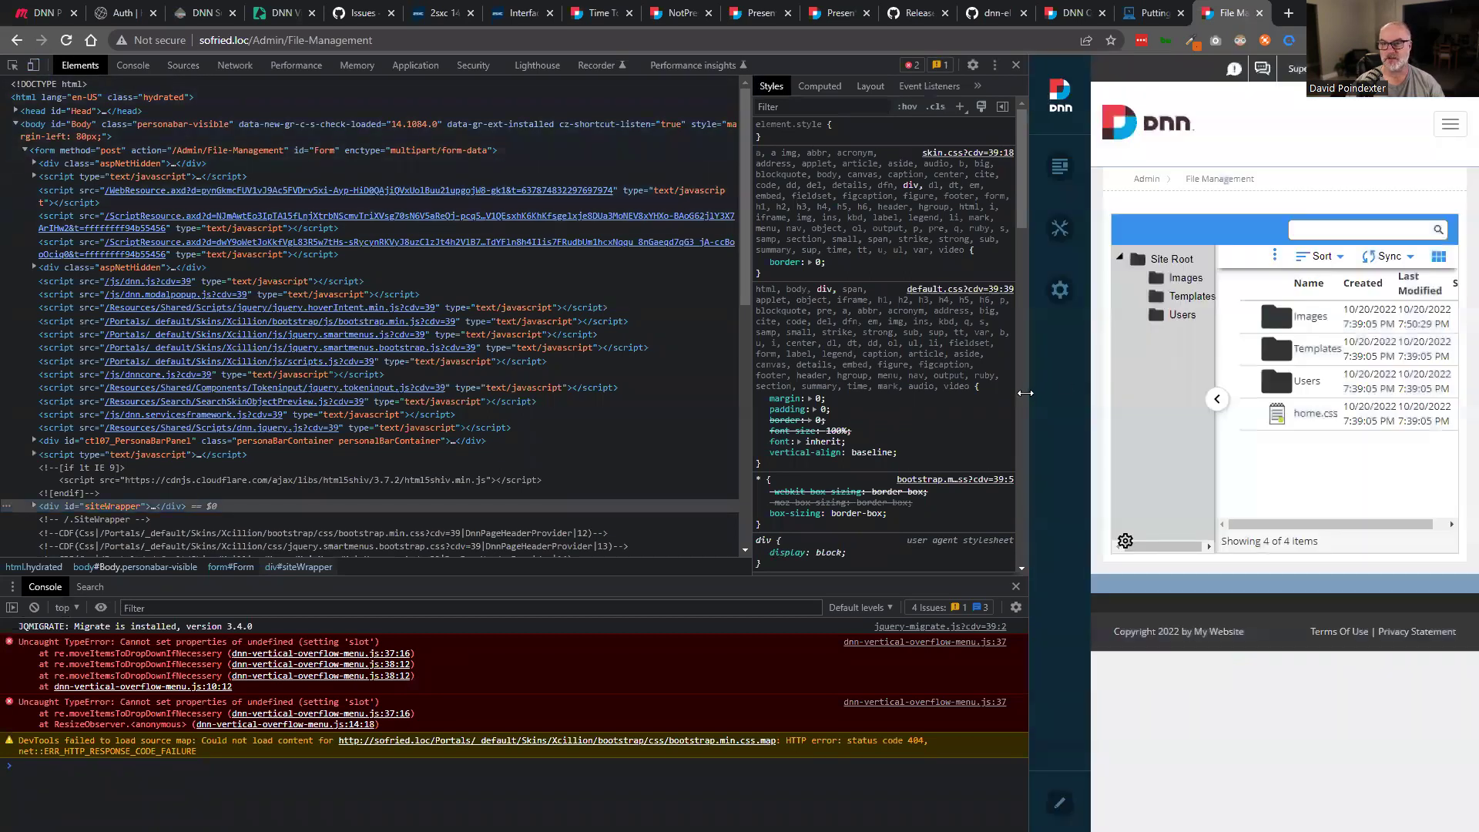
pyautogui.moveTo(1025, 393); pyautogui.dragTo(803, 430)
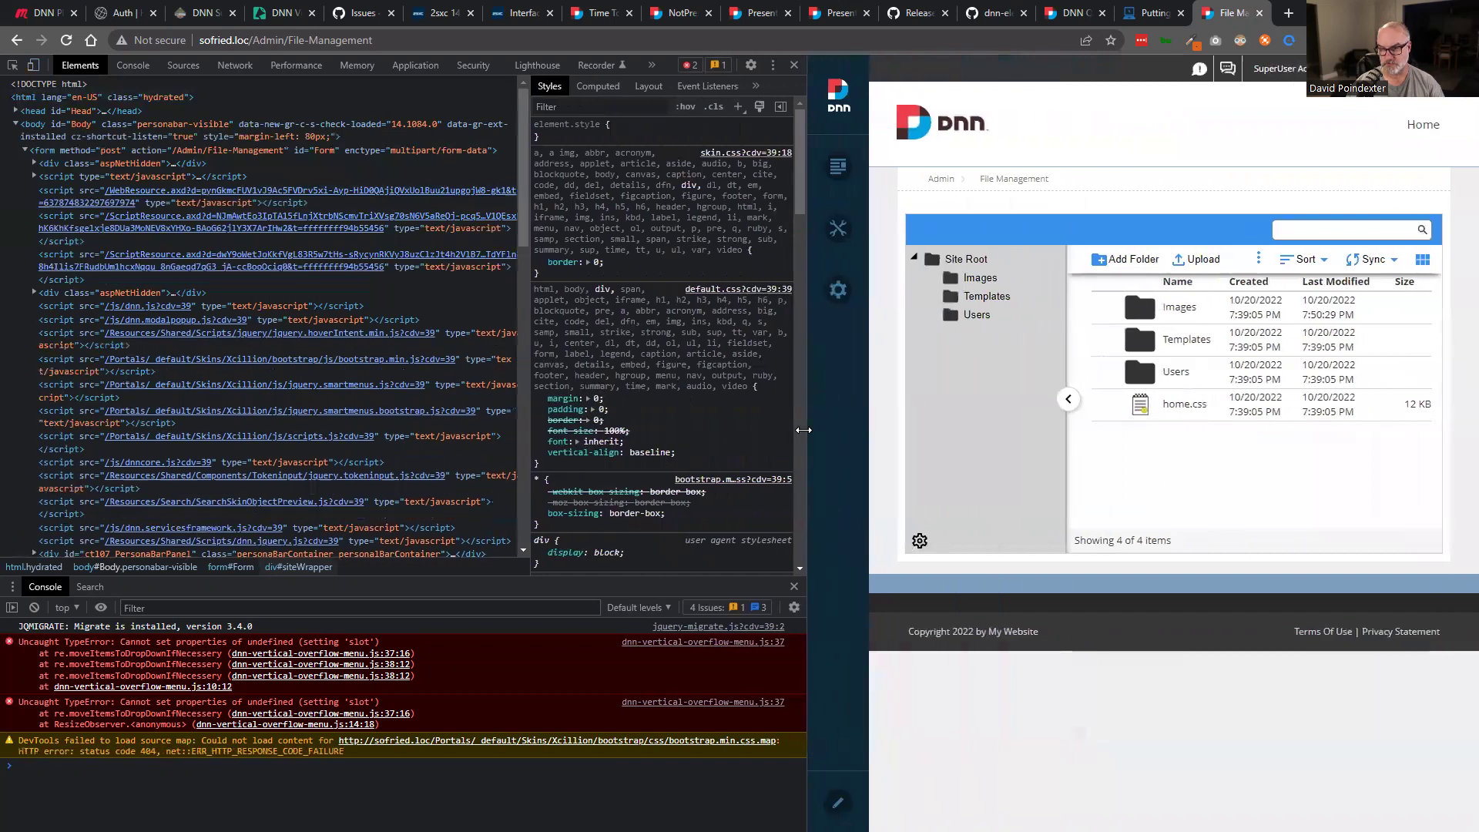
# Open the Images folder and select its first JPG and 2022-05-09.png.
pyautogui.click(980, 277)
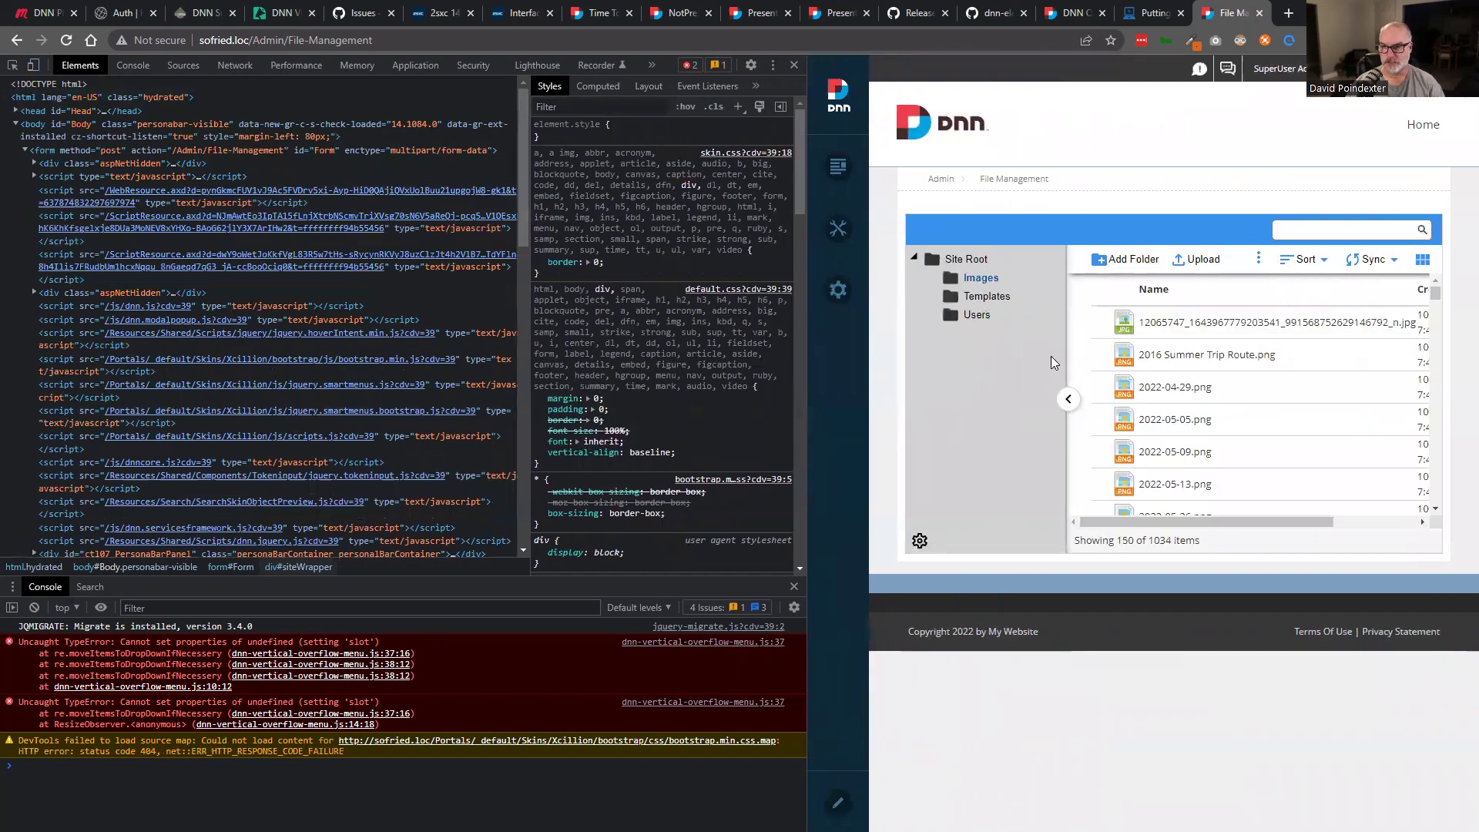
pyautogui.click(1184, 321)
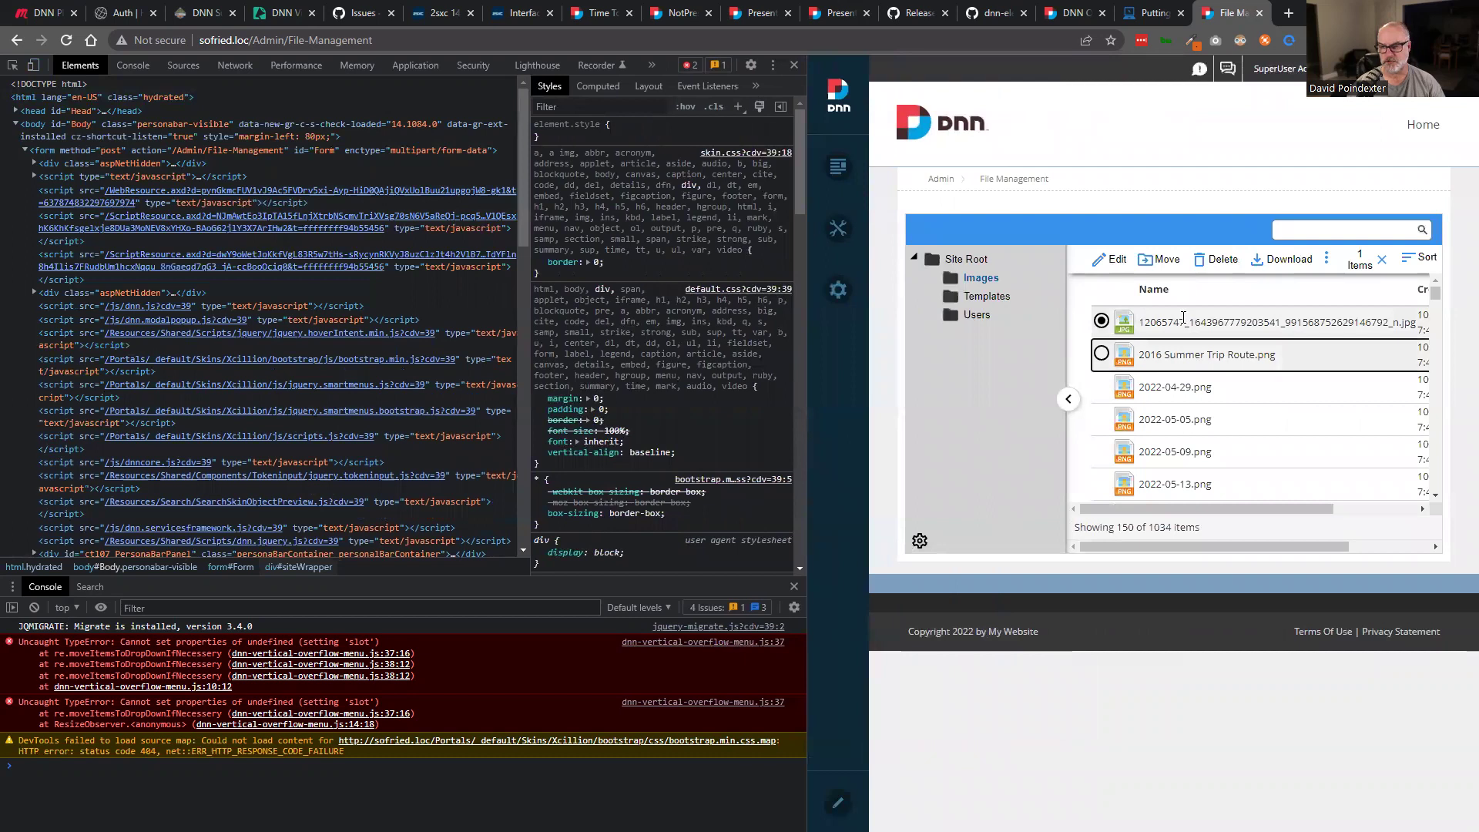
pyautogui.press('Down')
pyautogui.press('Down')
pyautogui.press('Down')
pyautogui.press('Down')
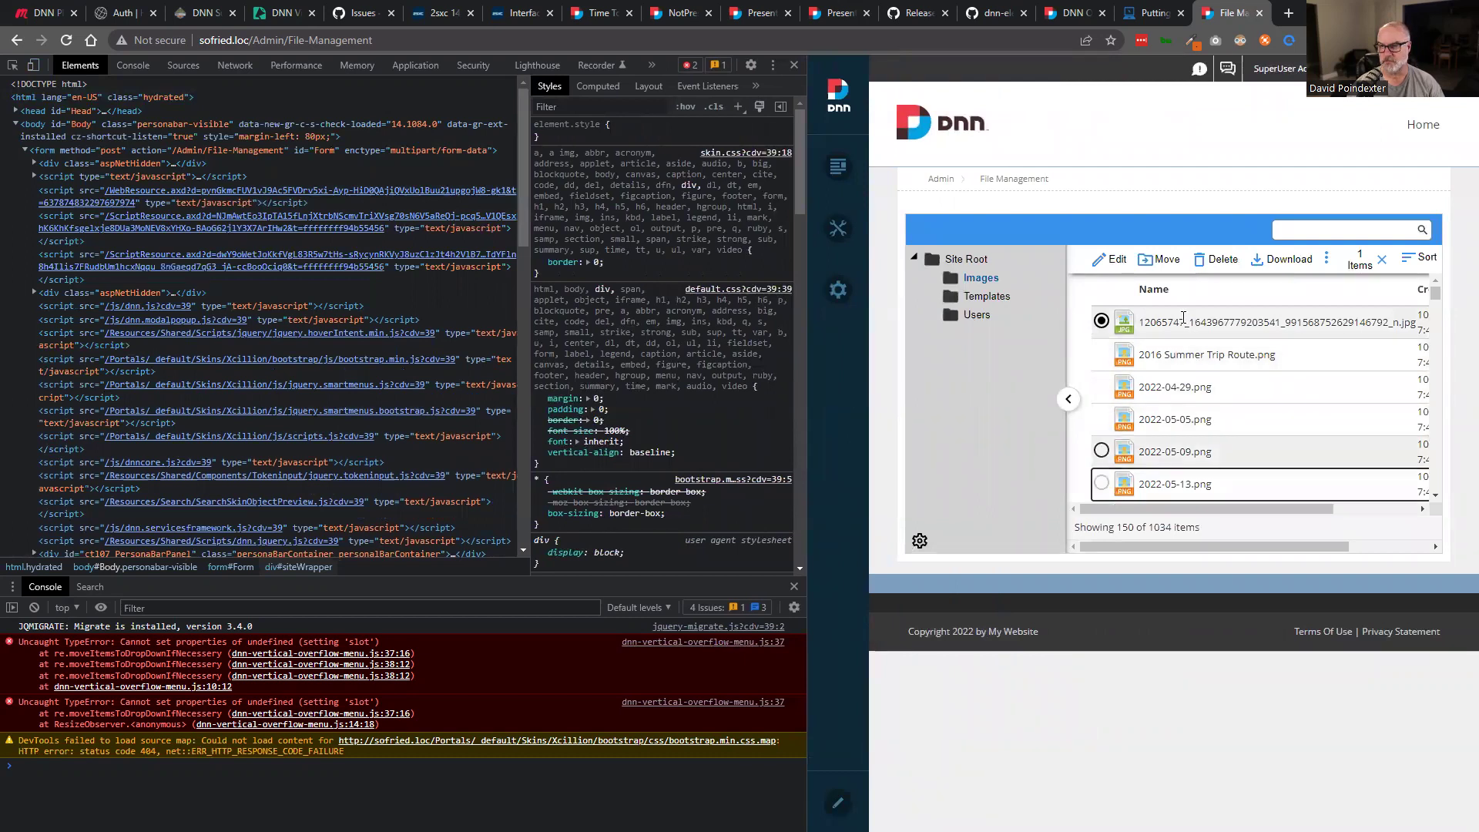
pyautogui.press('Up')
pyautogui.press('space')
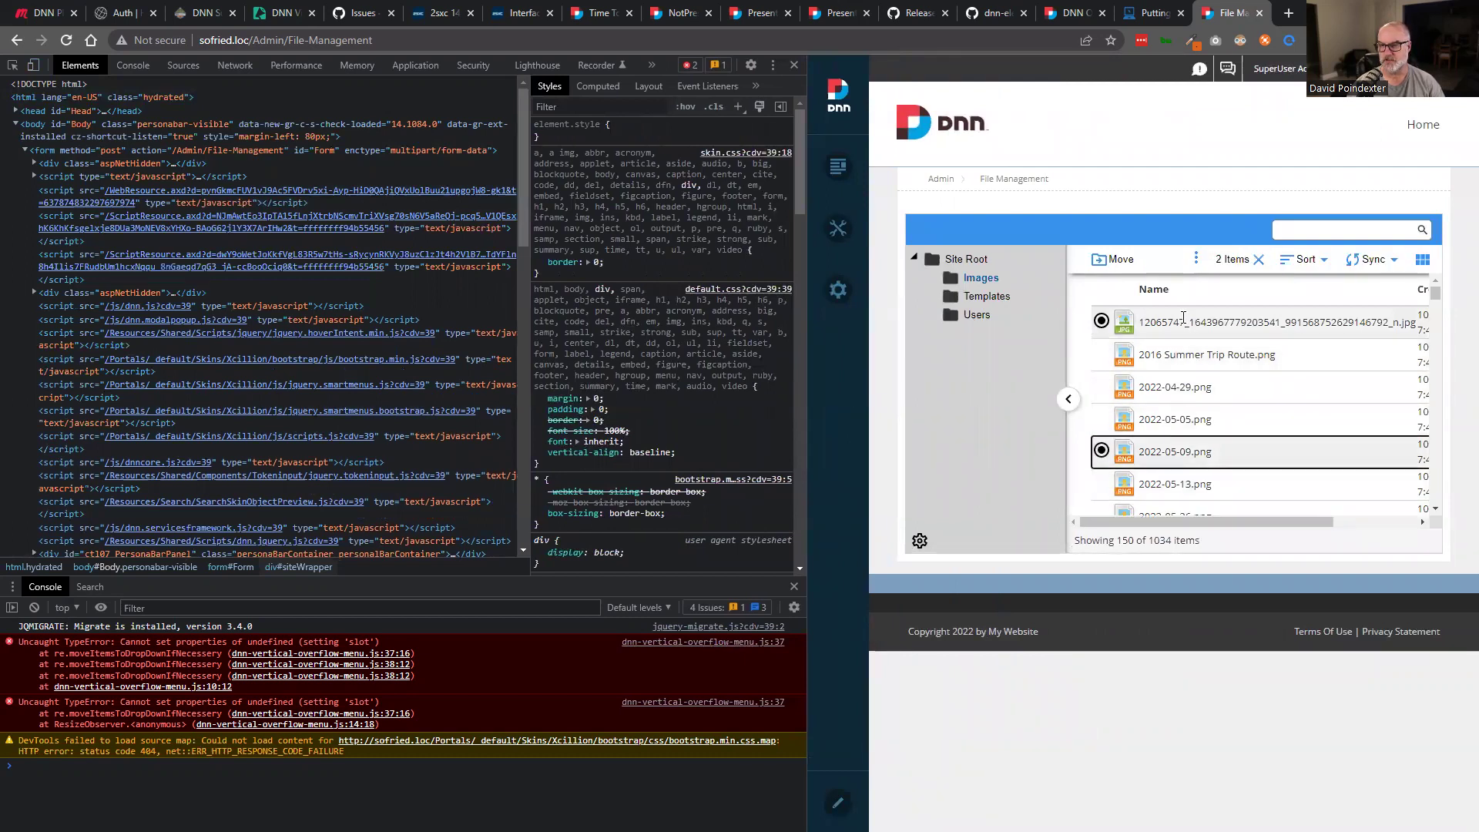
# Toggle the selection of 2022-05-09.png off and on again, and add 2022-04-29.png to the selection.
pyautogui.press('space')
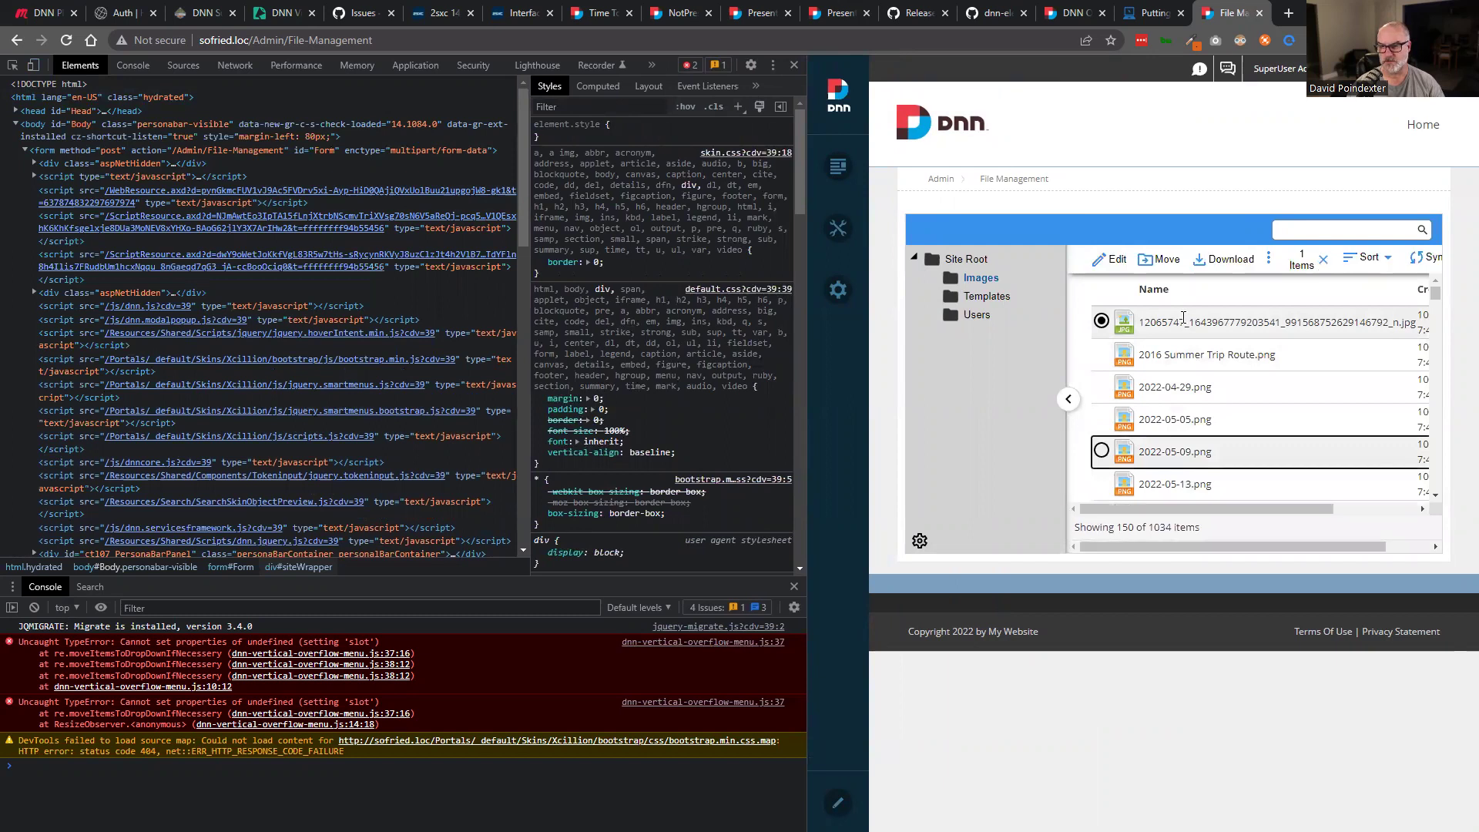
pyautogui.press('space')
pyautogui.press('Up')
pyautogui.press('Up')
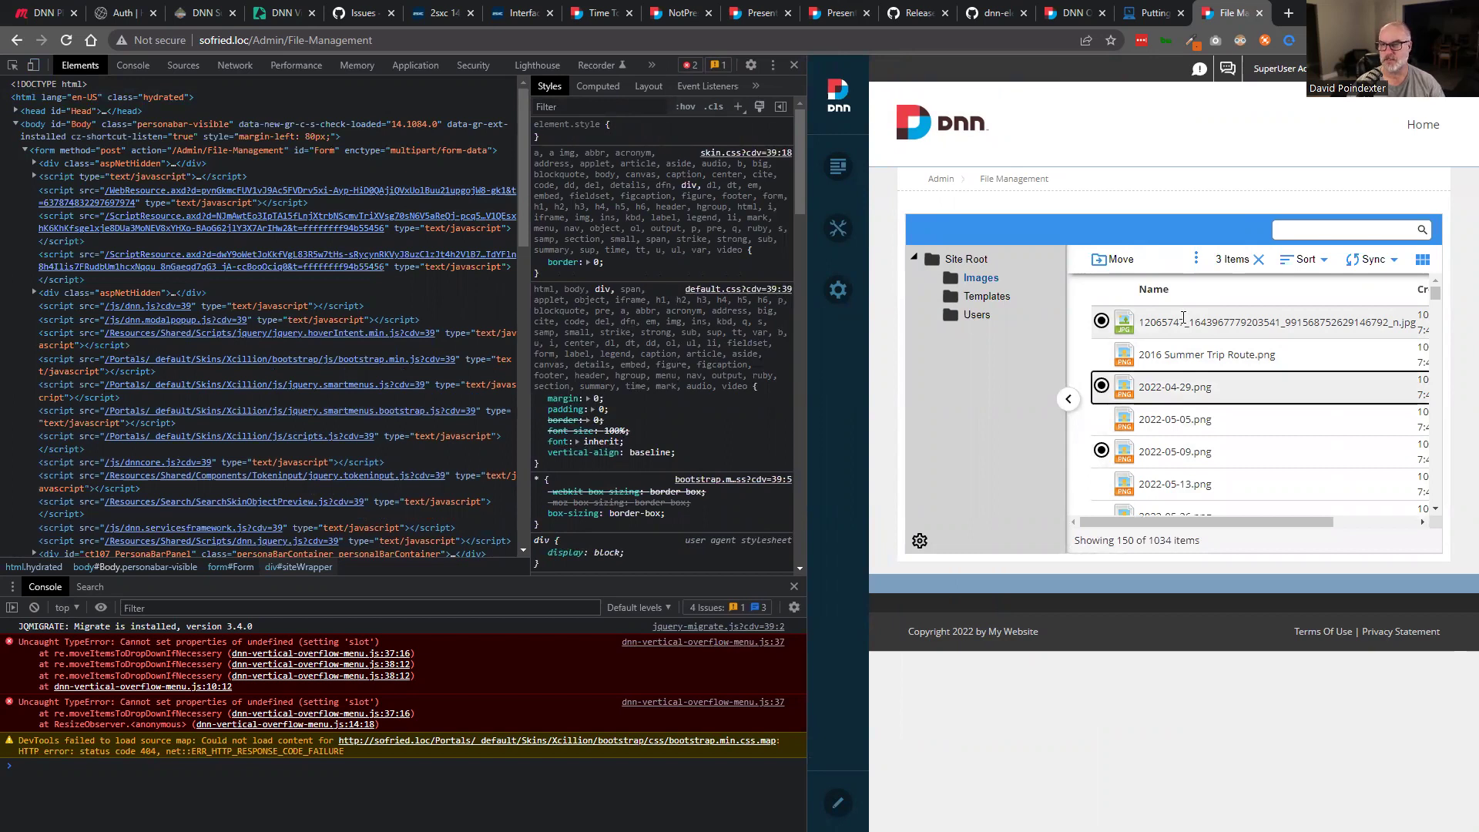
pyautogui.press('Up')
pyautogui.press('Up')
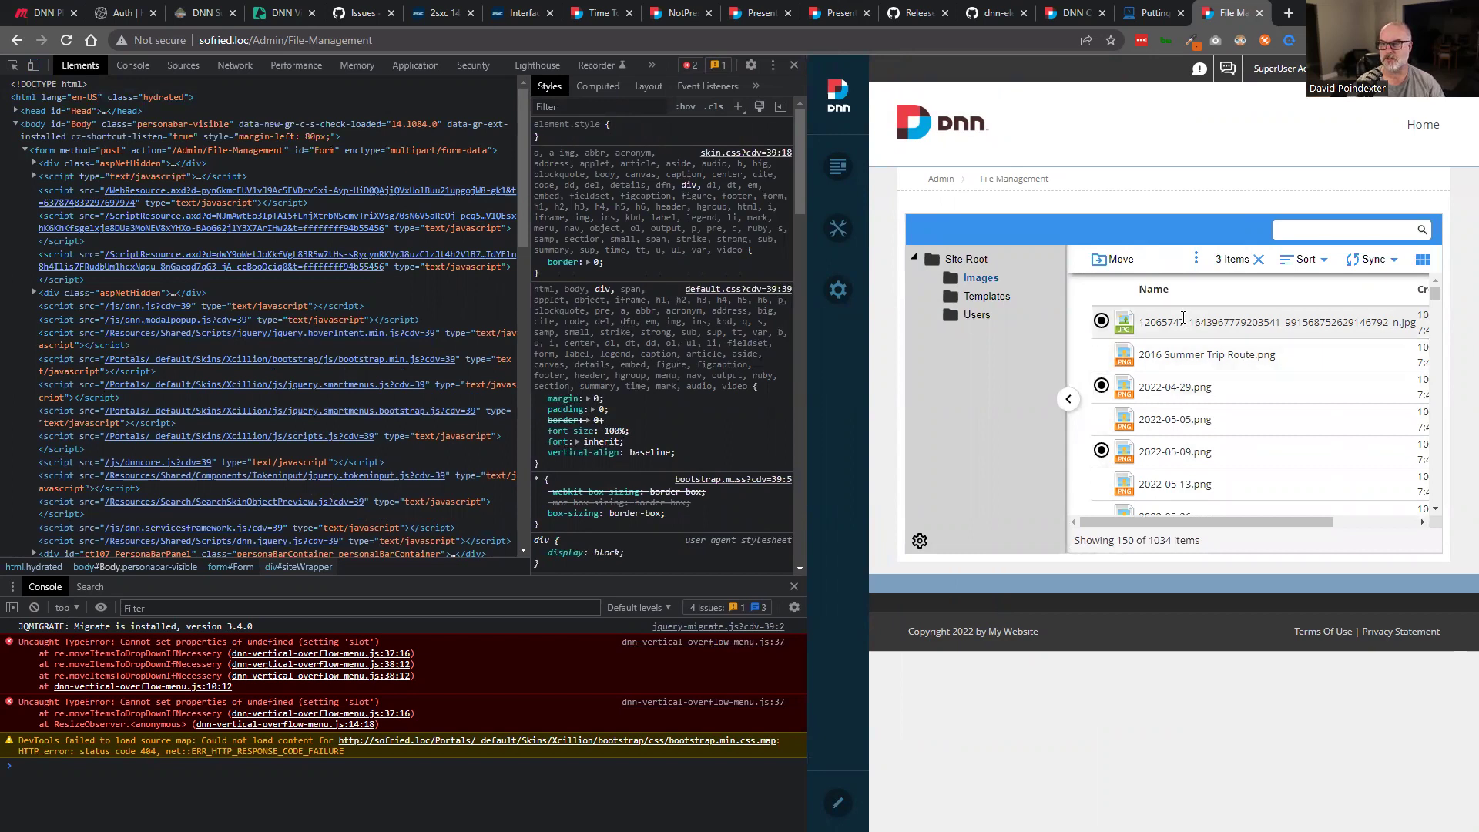
# Review the destination folder prompt for moving the three selected files, cancel the move, and close the developer tools.
pyautogui.hotkey('shift', 'Tab')
pyautogui.hotkey('shift', 'Tab')
pyautogui.hotkey('shift', 'Tab')
pyautogui.hotkey('shift', 'Tab')
pyautogui.hotkey('shift', 'Tab')
pyautogui.press('Tab')
pyautogui.press('Return')
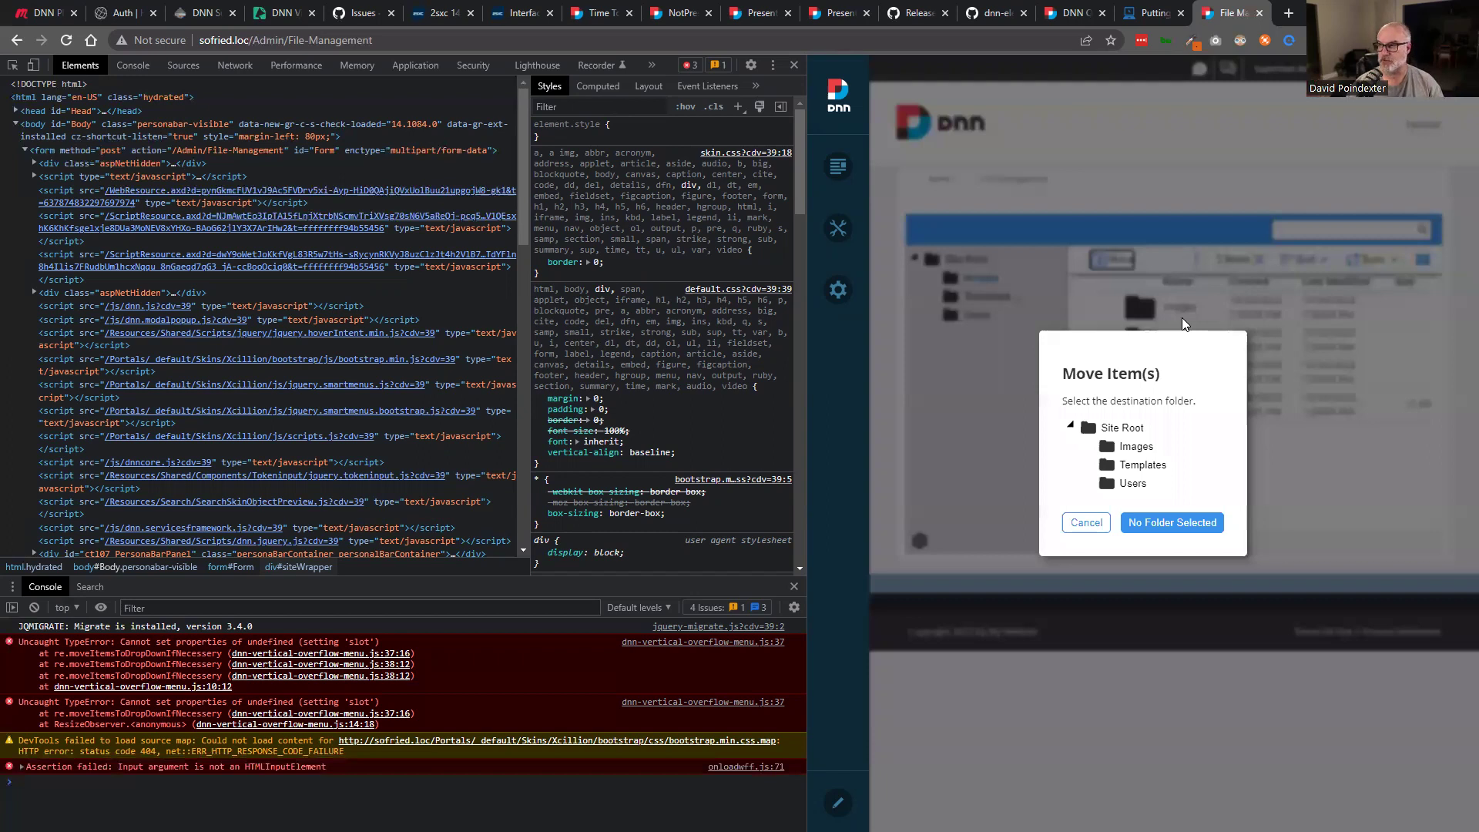
pyautogui.click(1086, 526)
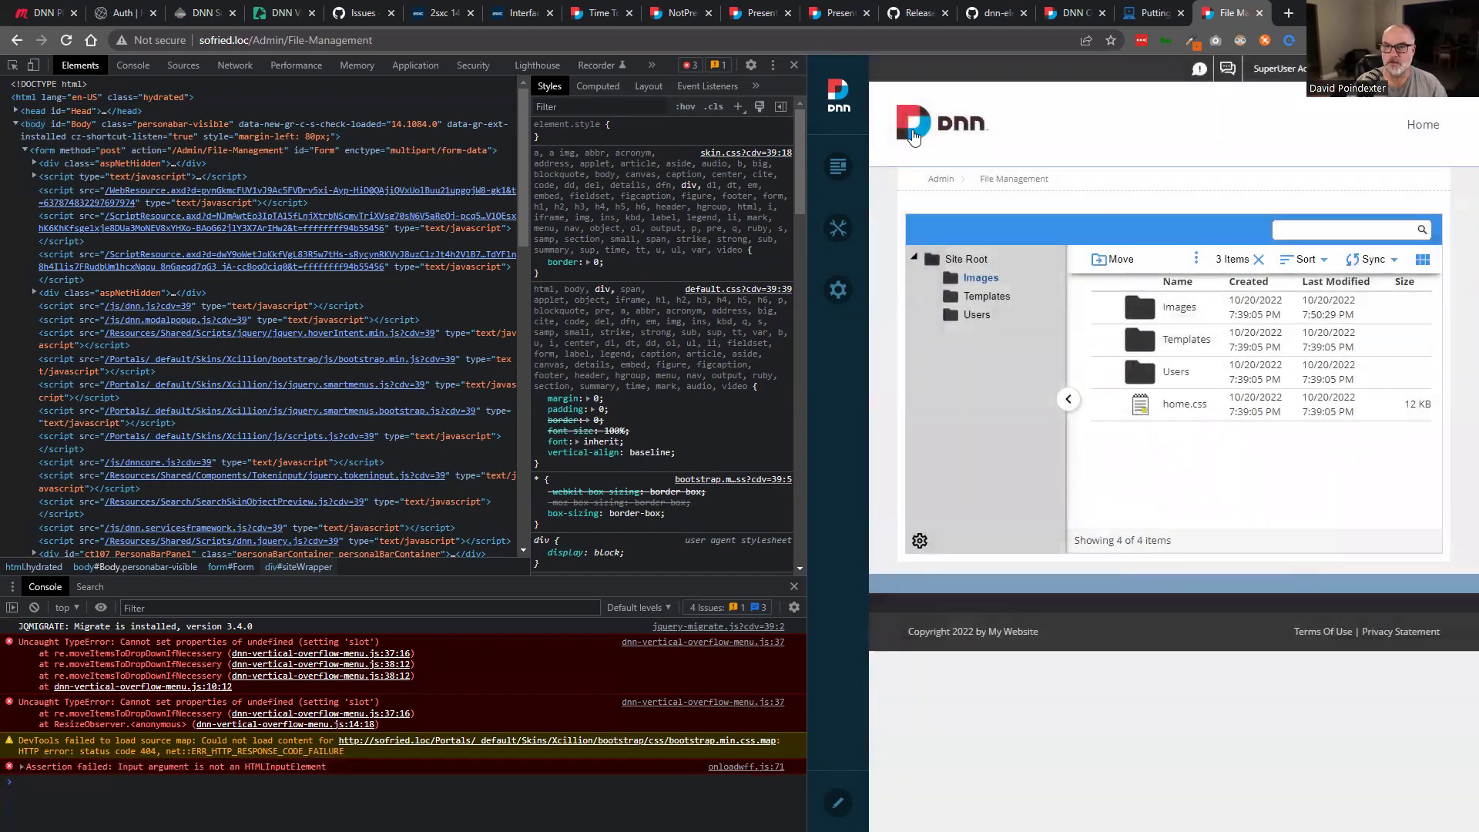
pyautogui.click(794, 65)
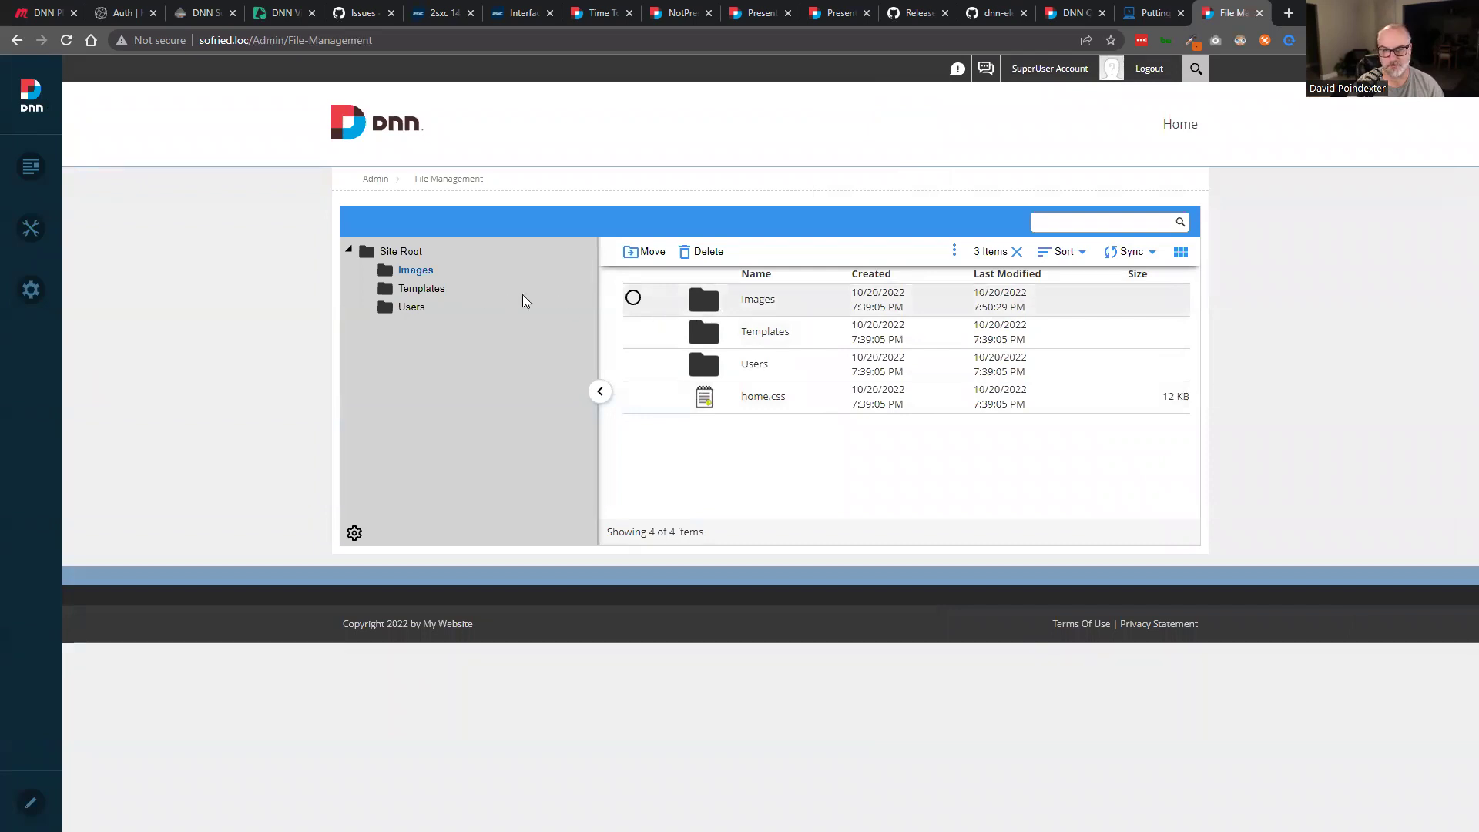
# Reopen the Images folder and add 2016 Summer Trip Route.png, 2022-05-26.png, 2022-05-09.png, 2022-05-05.png and 2022-04-29.png to the selection.
pyautogui.click(423, 271)
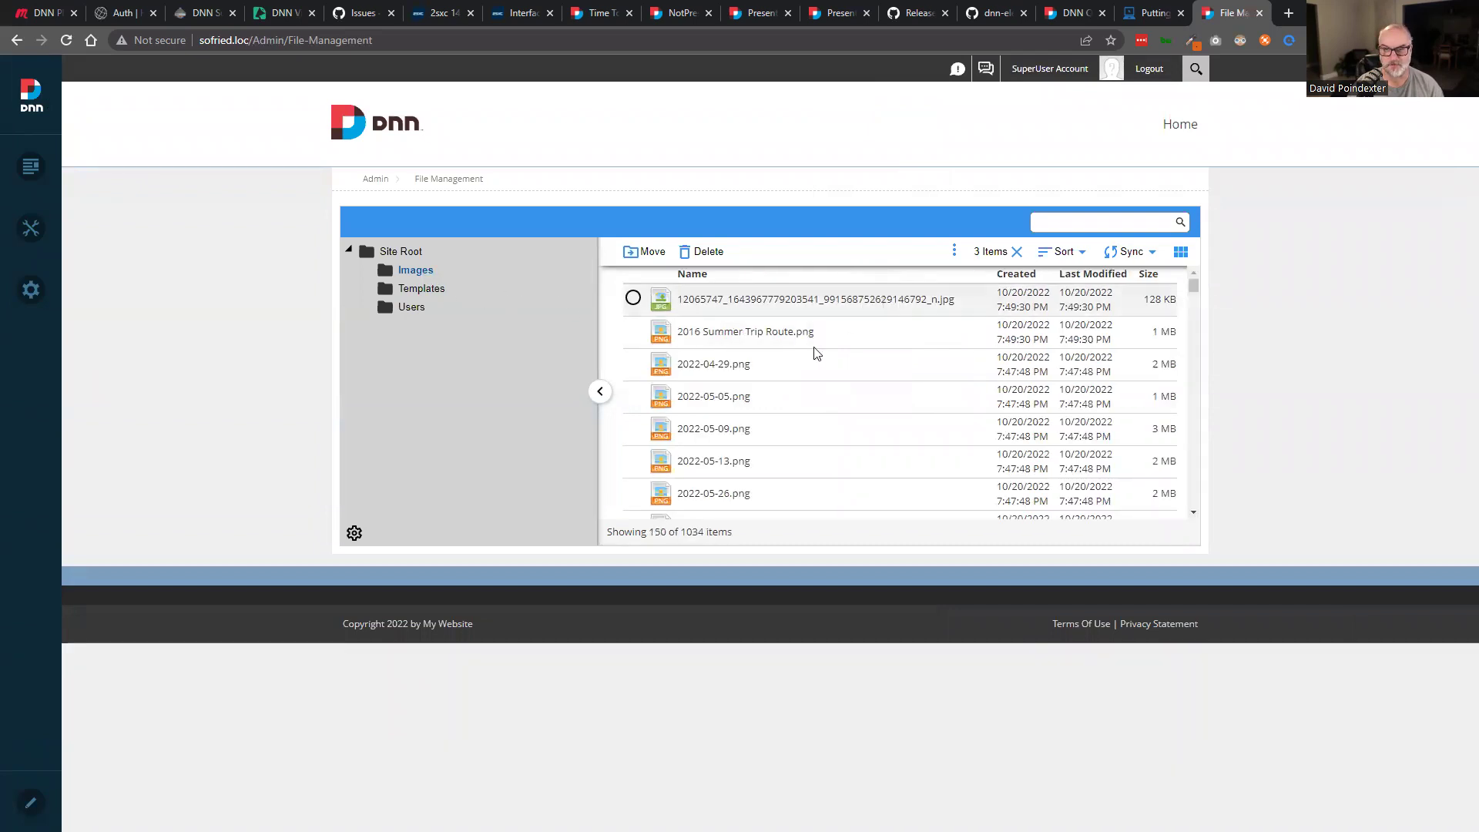
pyautogui.click(740, 329)
pyautogui.keyDown('shift'); pyautogui.click(726, 485); pyautogui.keyUp('shift')
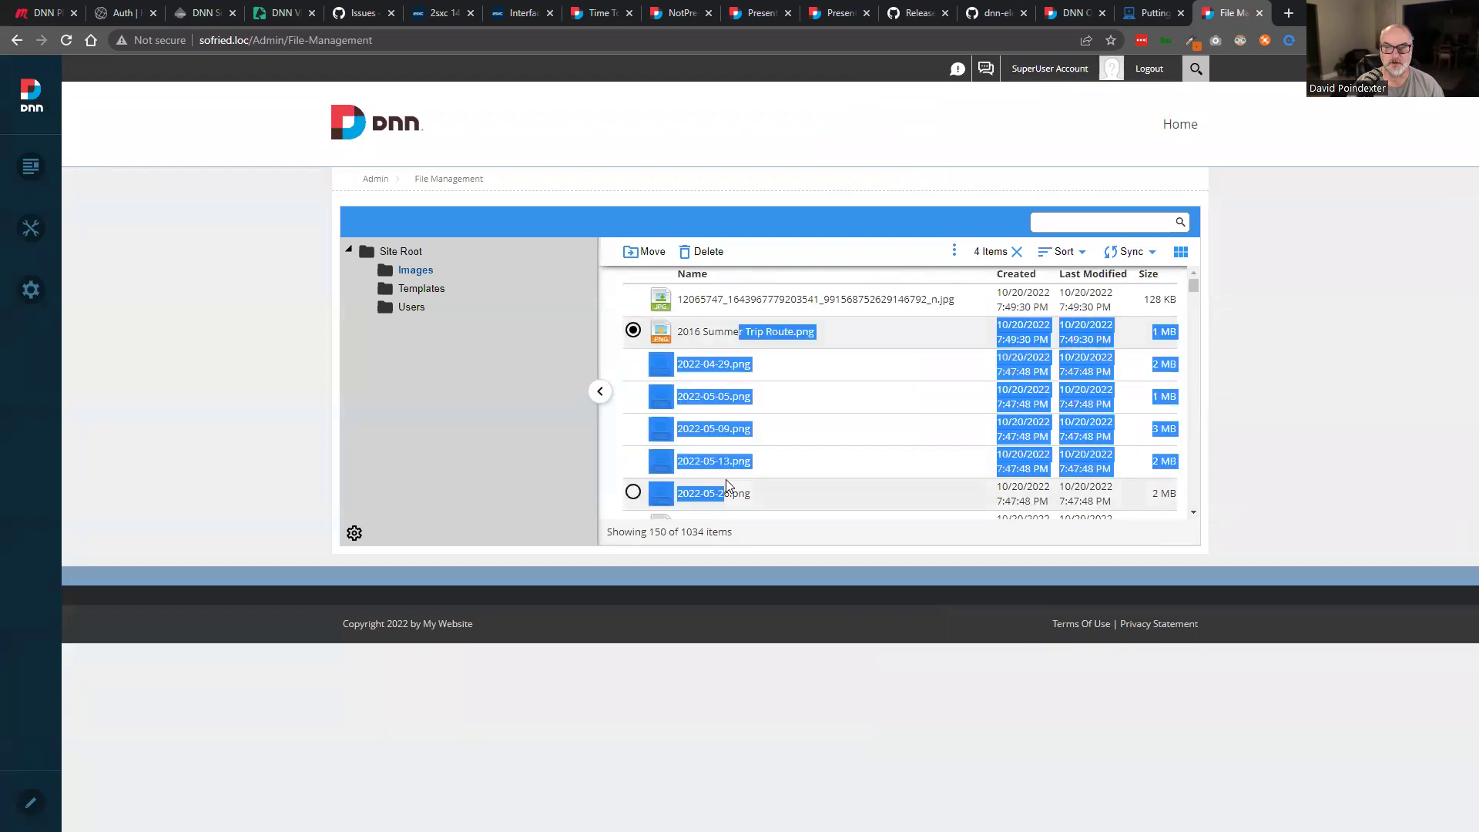
pyautogui.click(724, 440)
pyautogui.click(714, 385)
pyautogui.click(712, 371)
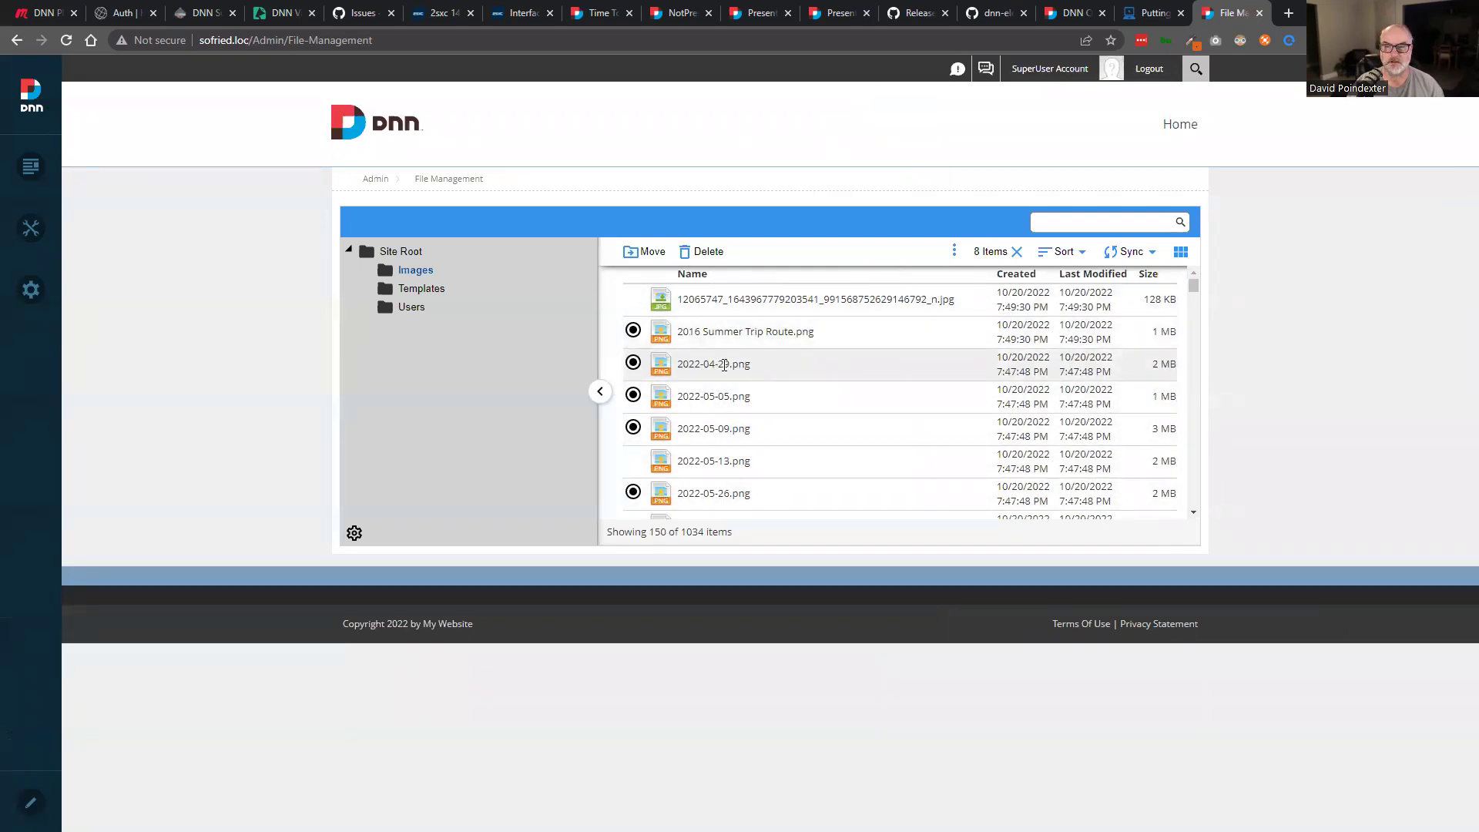
# Check the actions available for 2022-04-29.png alone, deselect it, and leave only the first JPG and 2022-05-05.png selected.
pyautogui.rightClick(725, 365)
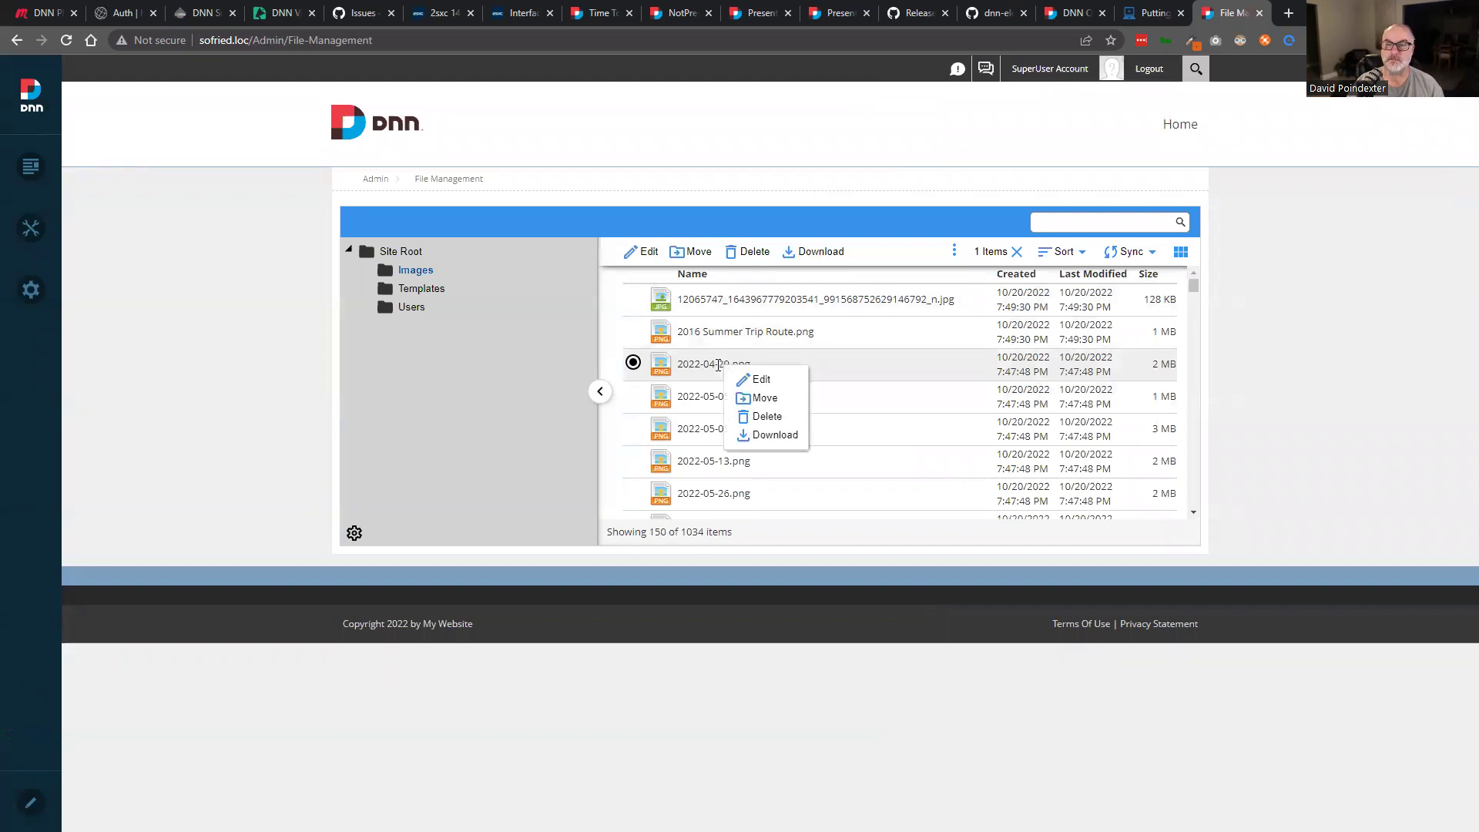
pyautogui.click(684, 364)
pyautogui.click(739, 332)
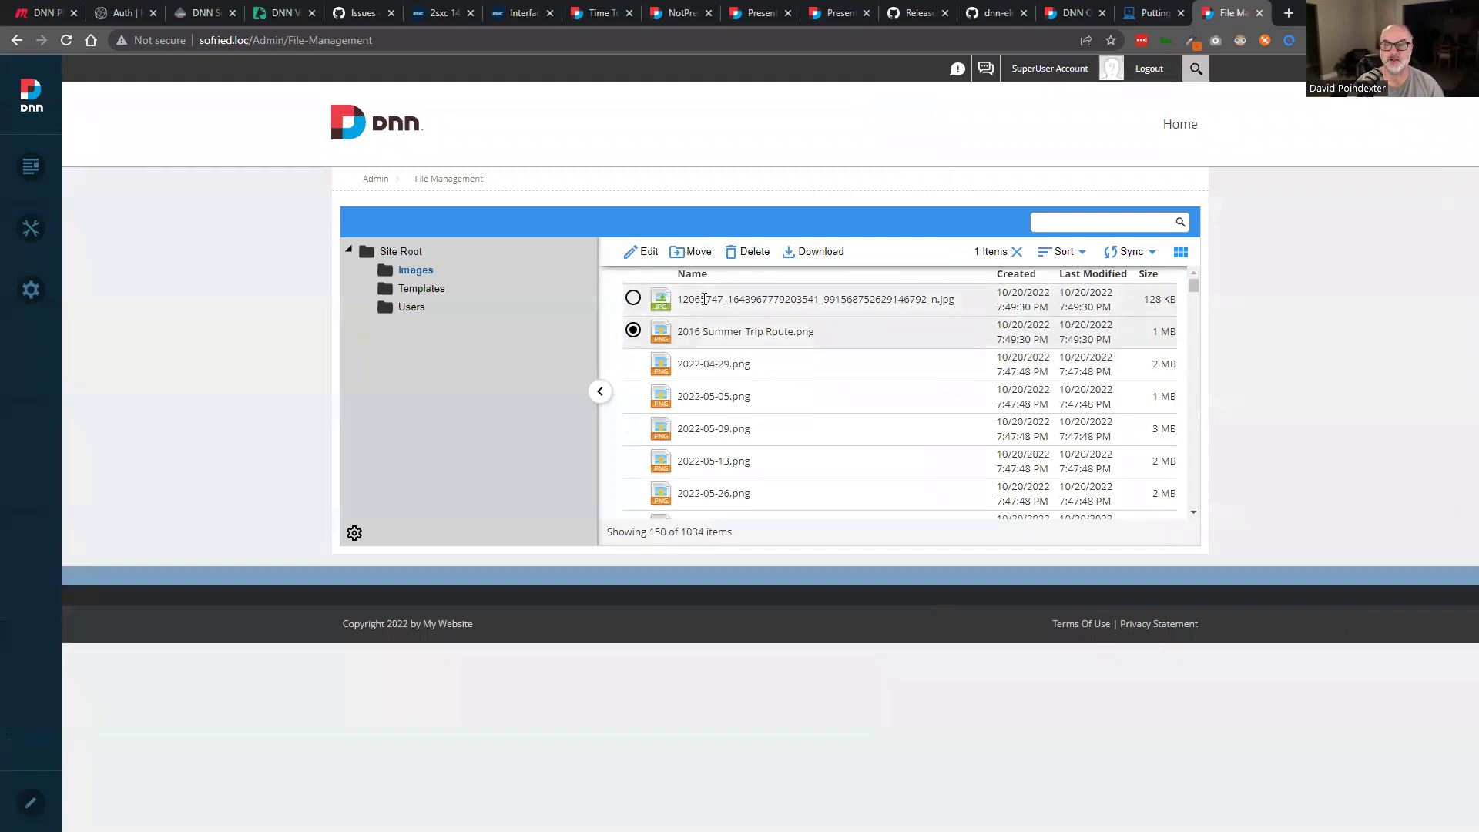
pyautogui.click(741, 299)
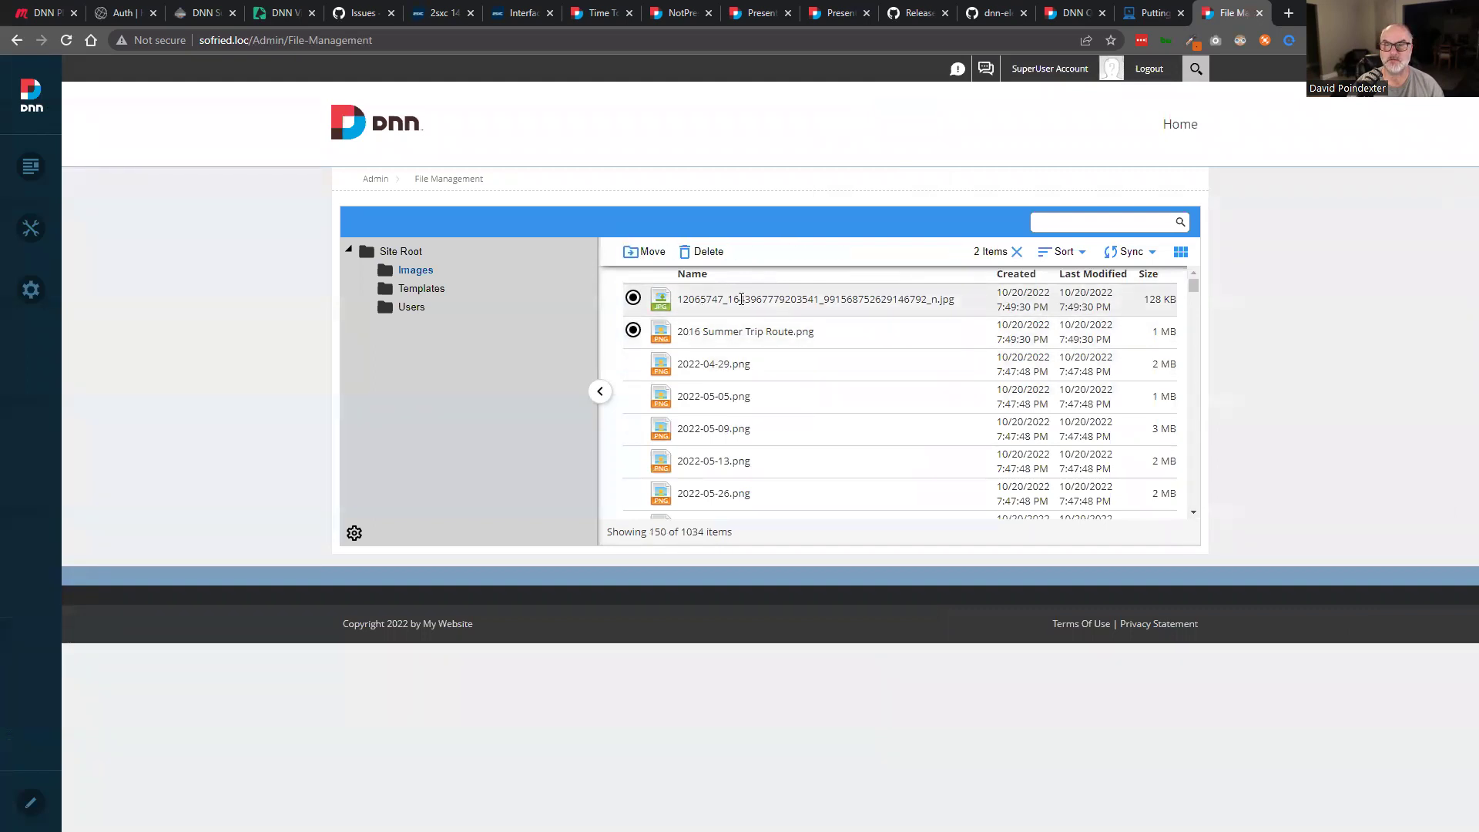
pyautogui.click(719, 331)
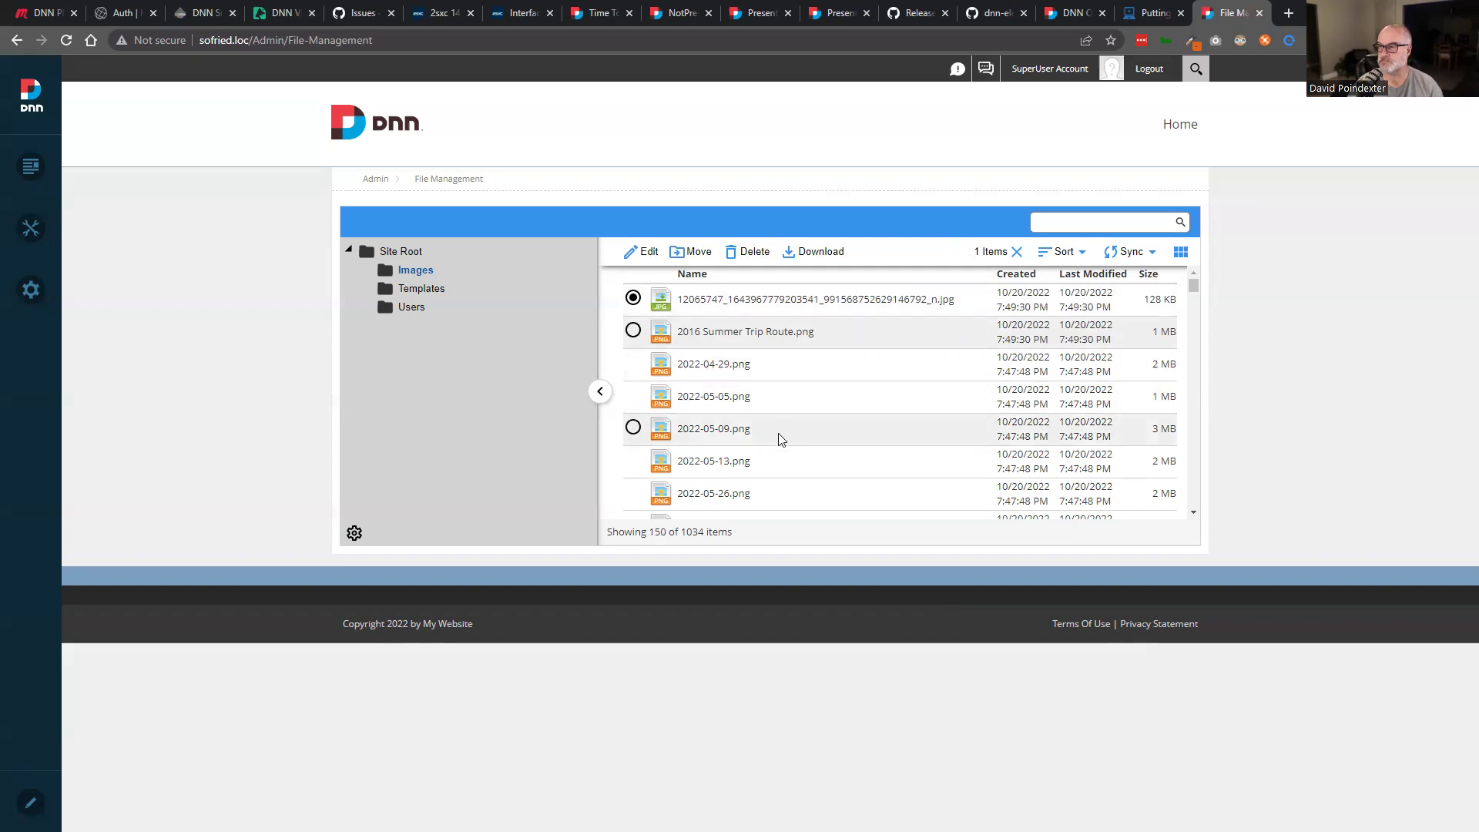
pyautogui.click(728, 407)
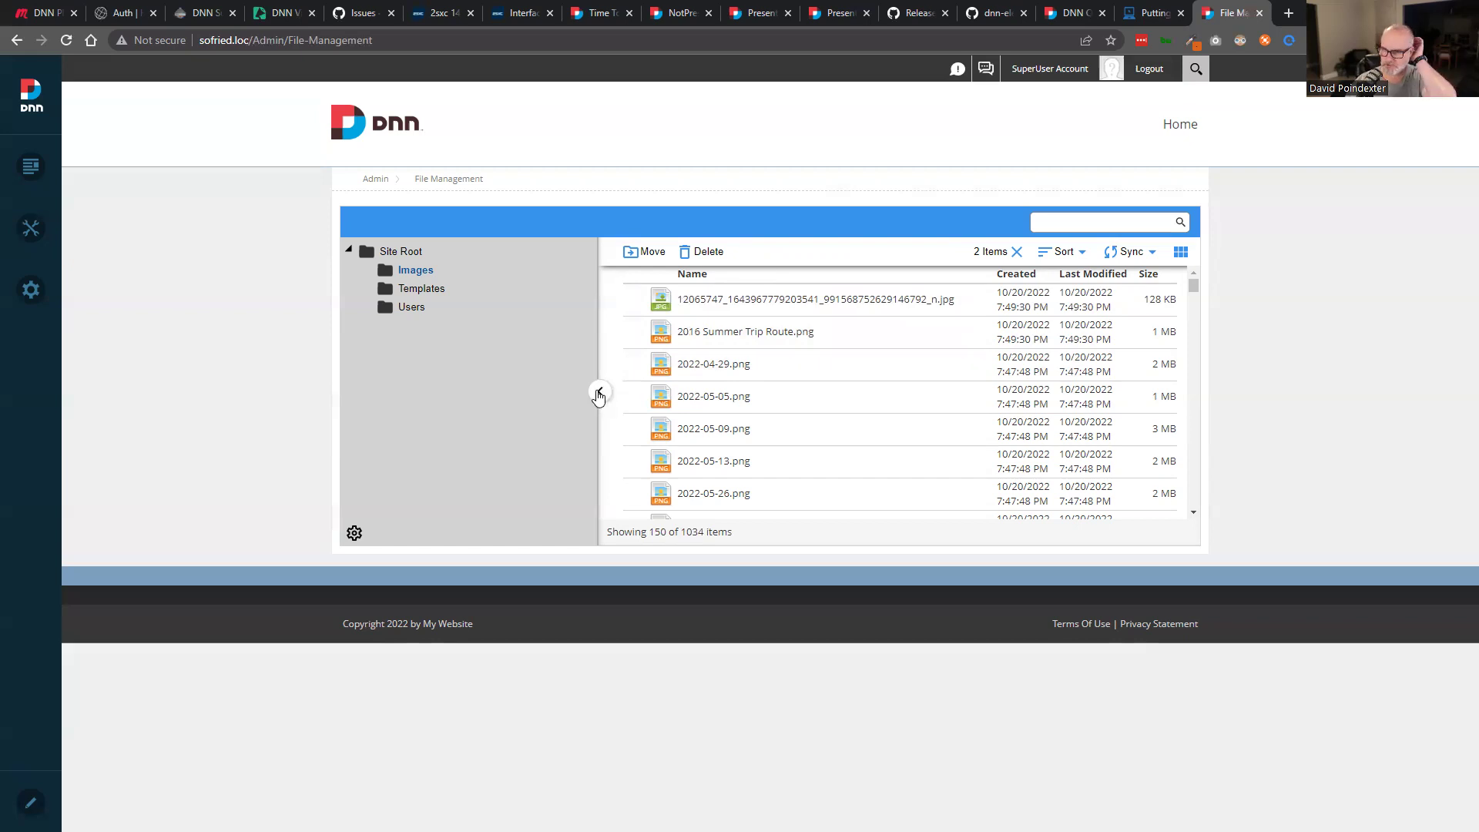
# Browse the Images folder as a thumbnail grid and return to the list view.
pyautogui.click(1180, 254)
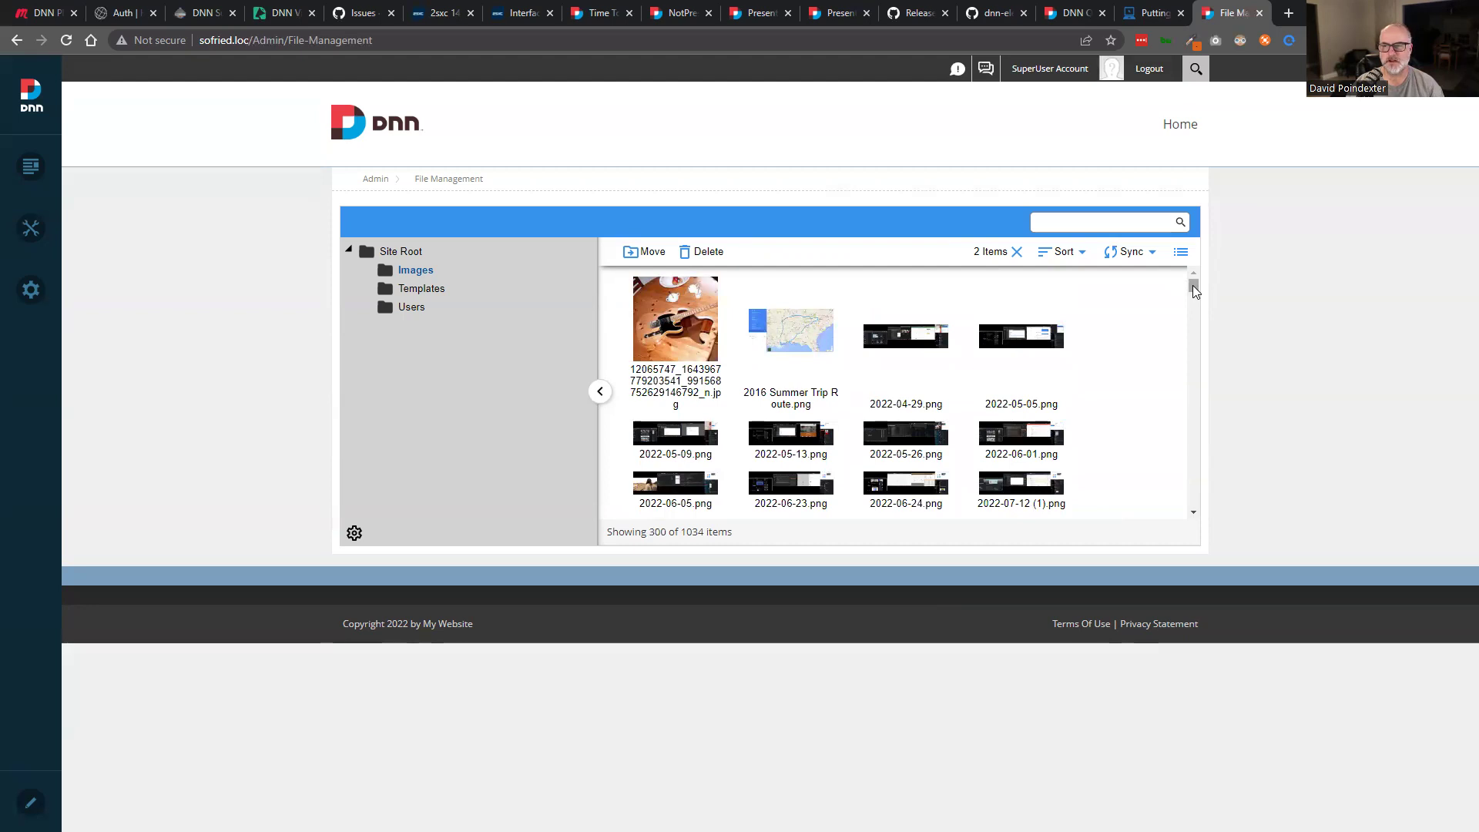
pyautogui.moveTo(1193, 285); pyautogui.dragTo(1192, 298)
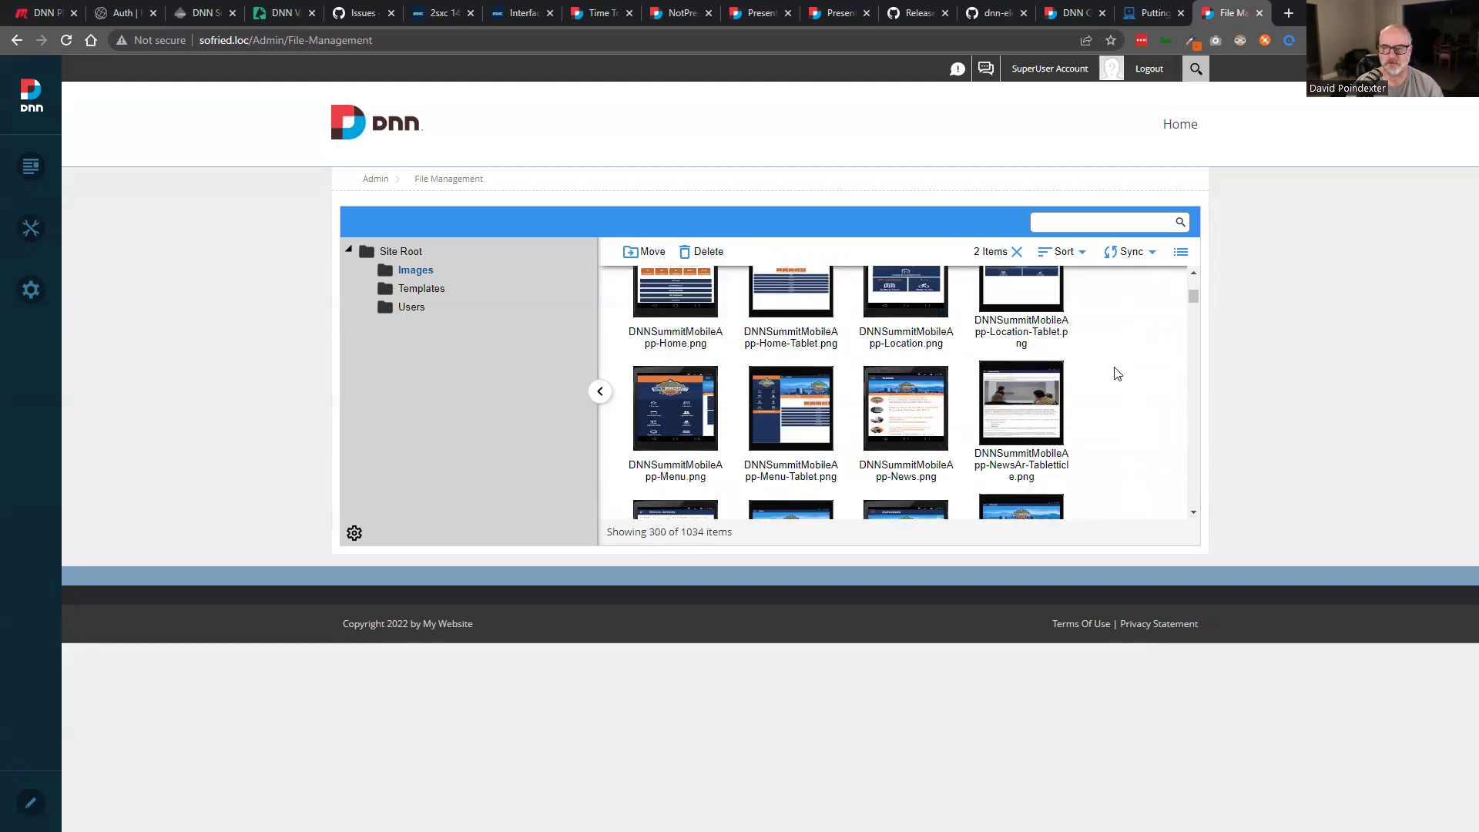
pyautogui.scroll(-5, 903, 381)
pyautogui.scroll(-5, 903, 380)
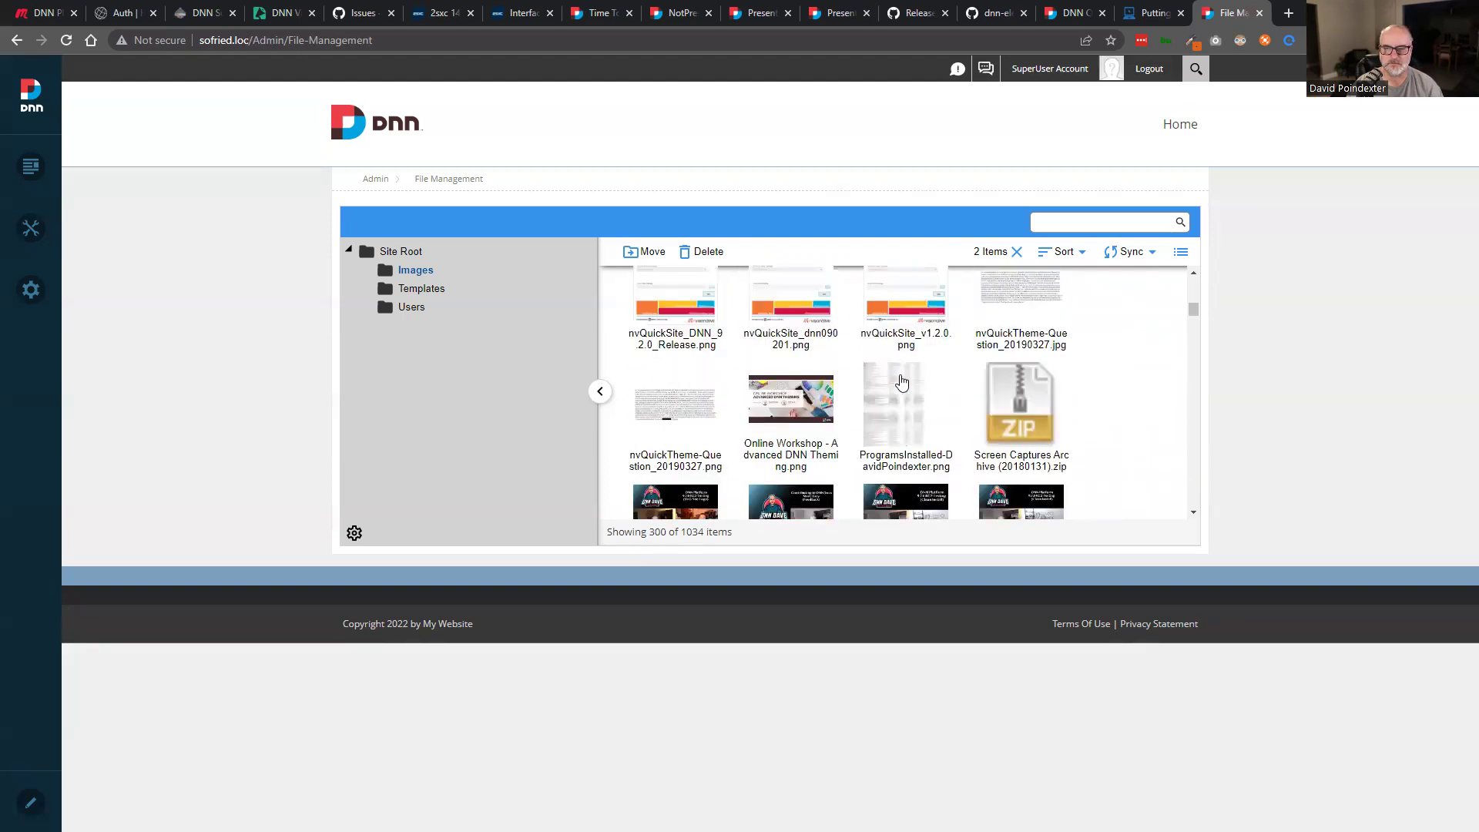
pyautogui.scroll(15, 1145, 353)
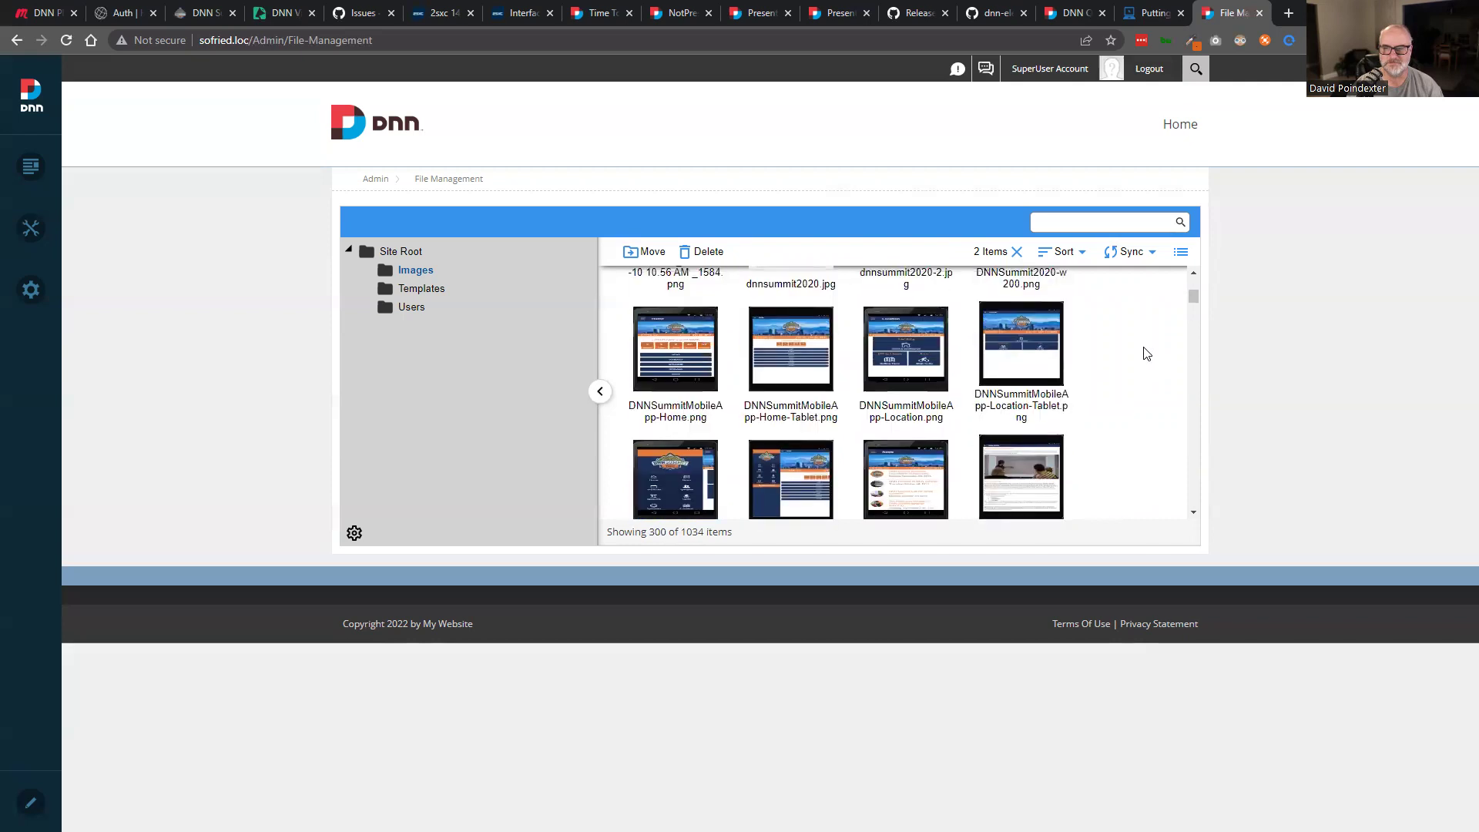
pyautogui.click(1181, 252)
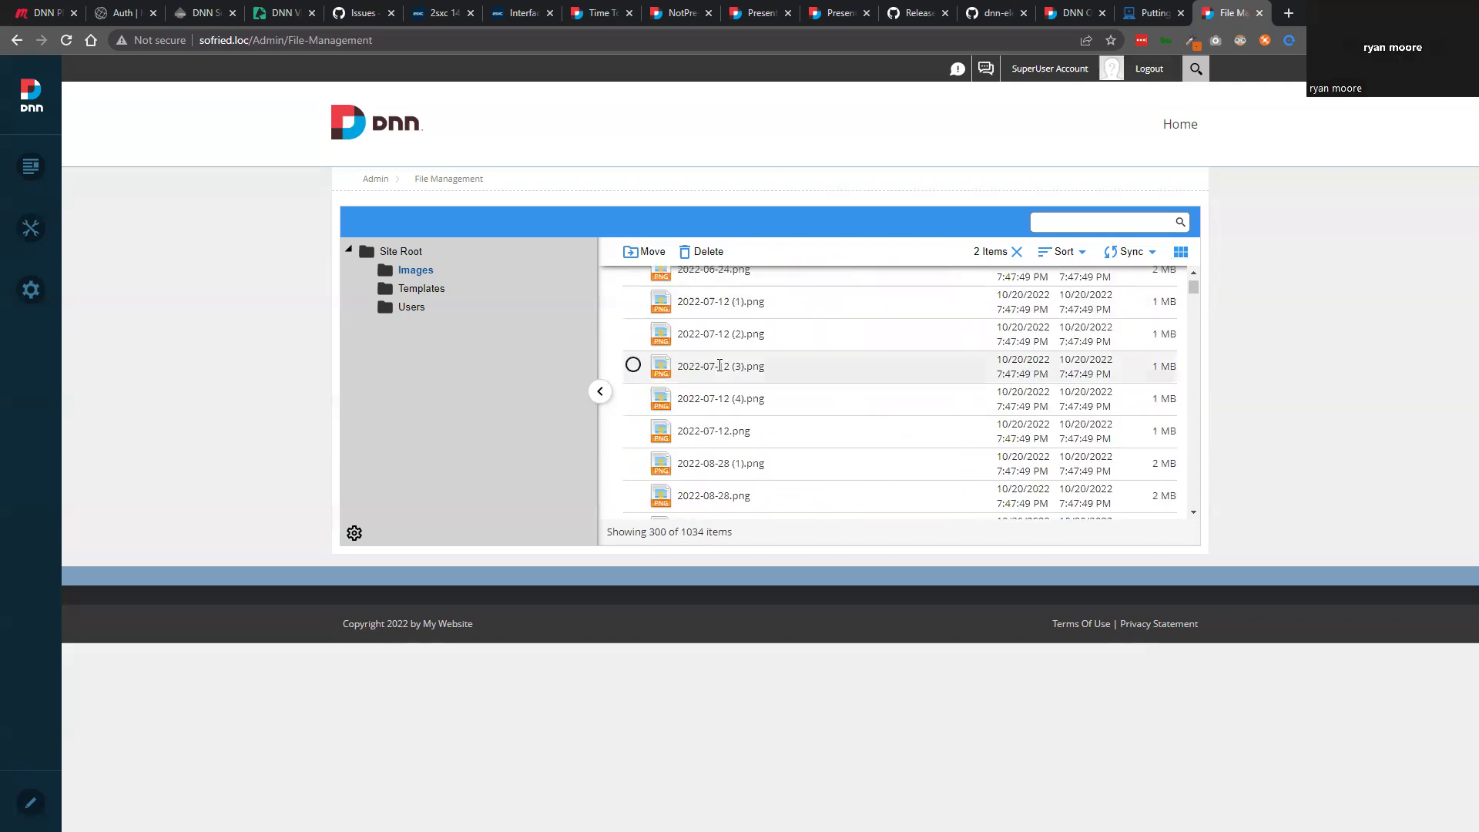
# Narrow the folder tree pane and clear the file selection.
pyautogui.moveTo(597, 421); pyautogui.dragTo(468, 443)
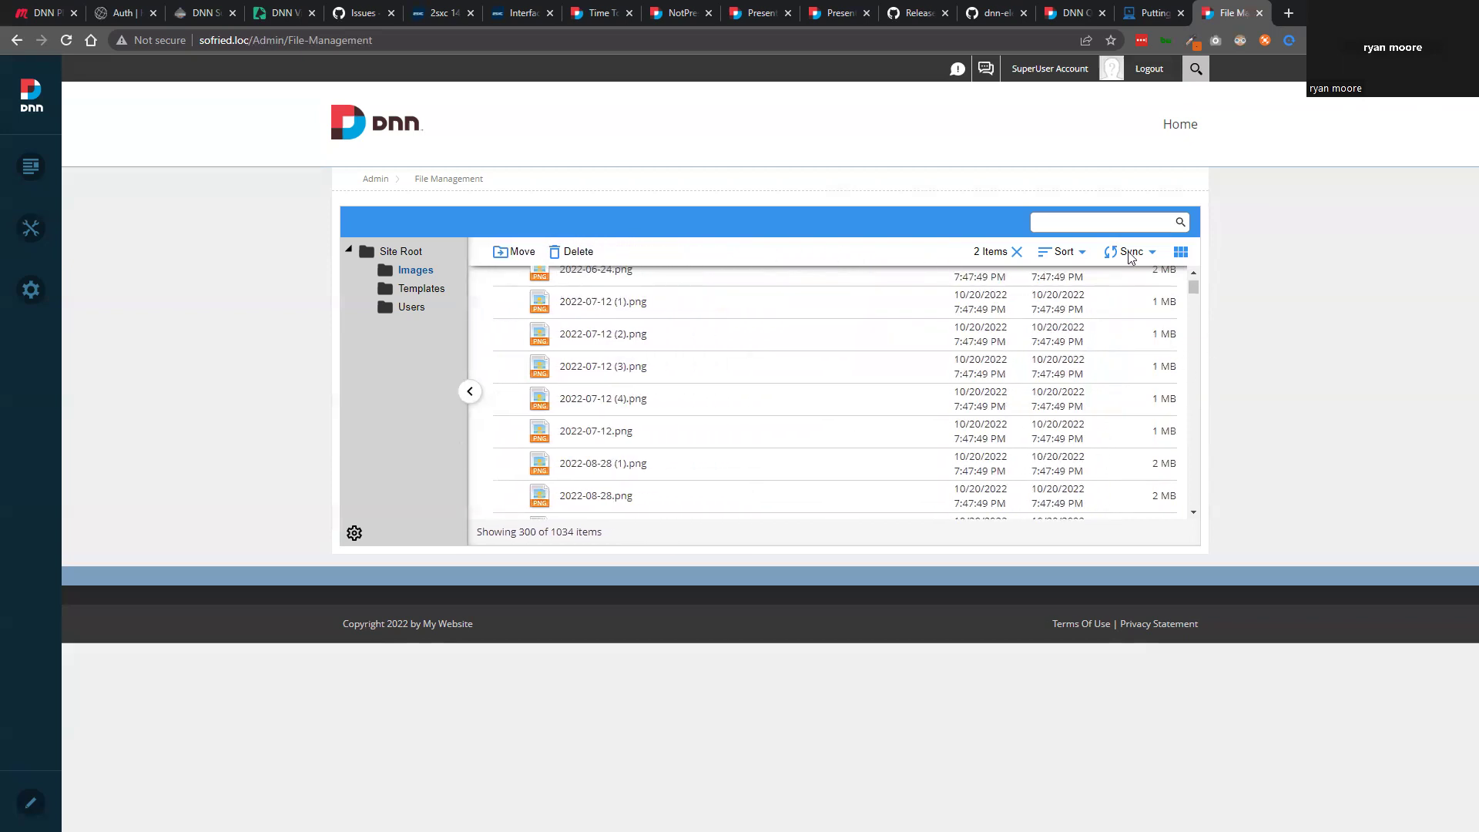
pyautogui.click(1017, 253)
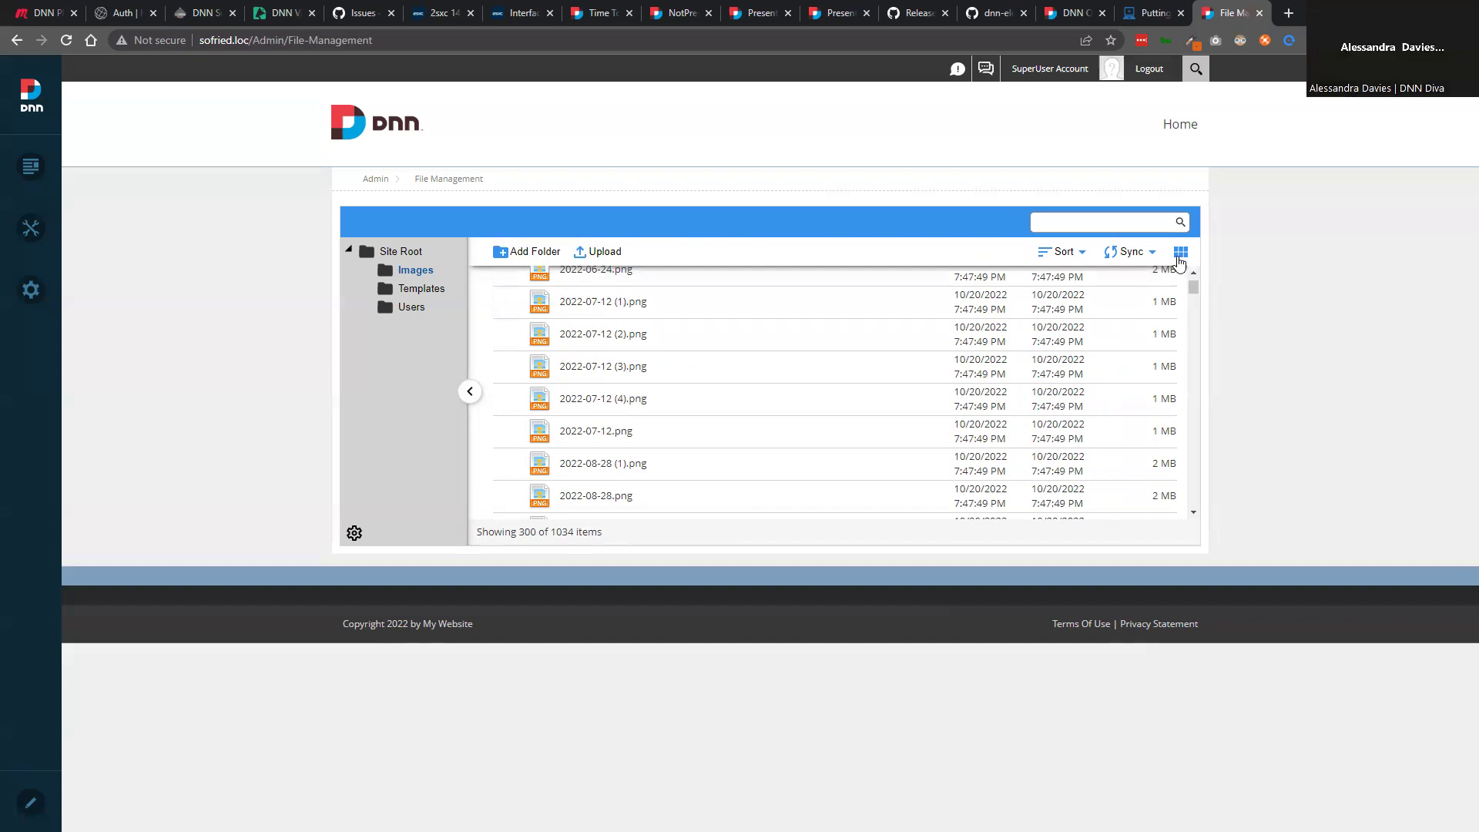
# Check the sorting options for the Images folder's file list and dismiss them without choosing another order.
pyautogui.click(1063, 254)
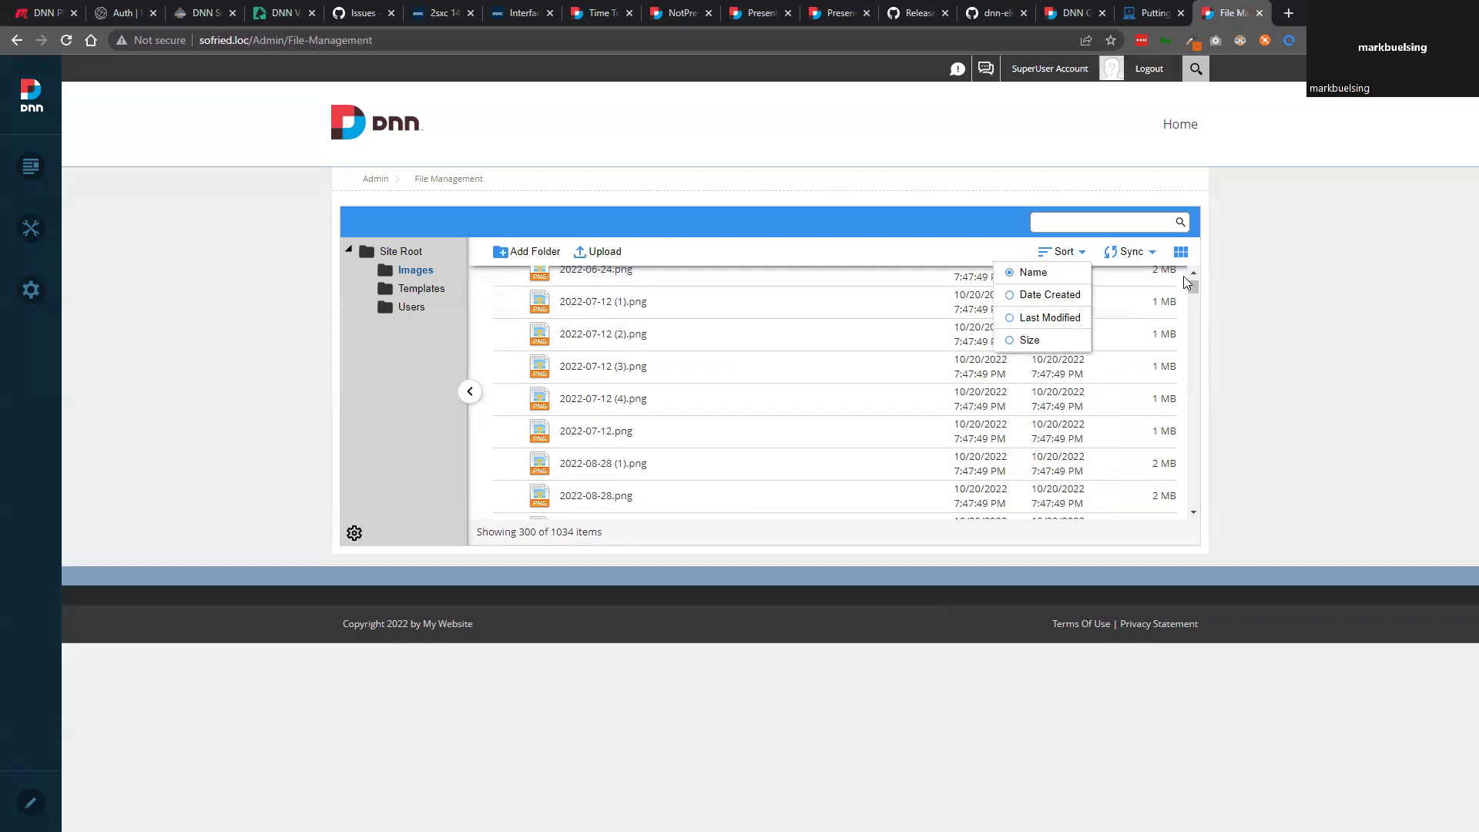
pyautogui.scroll(5, 1192, 274)
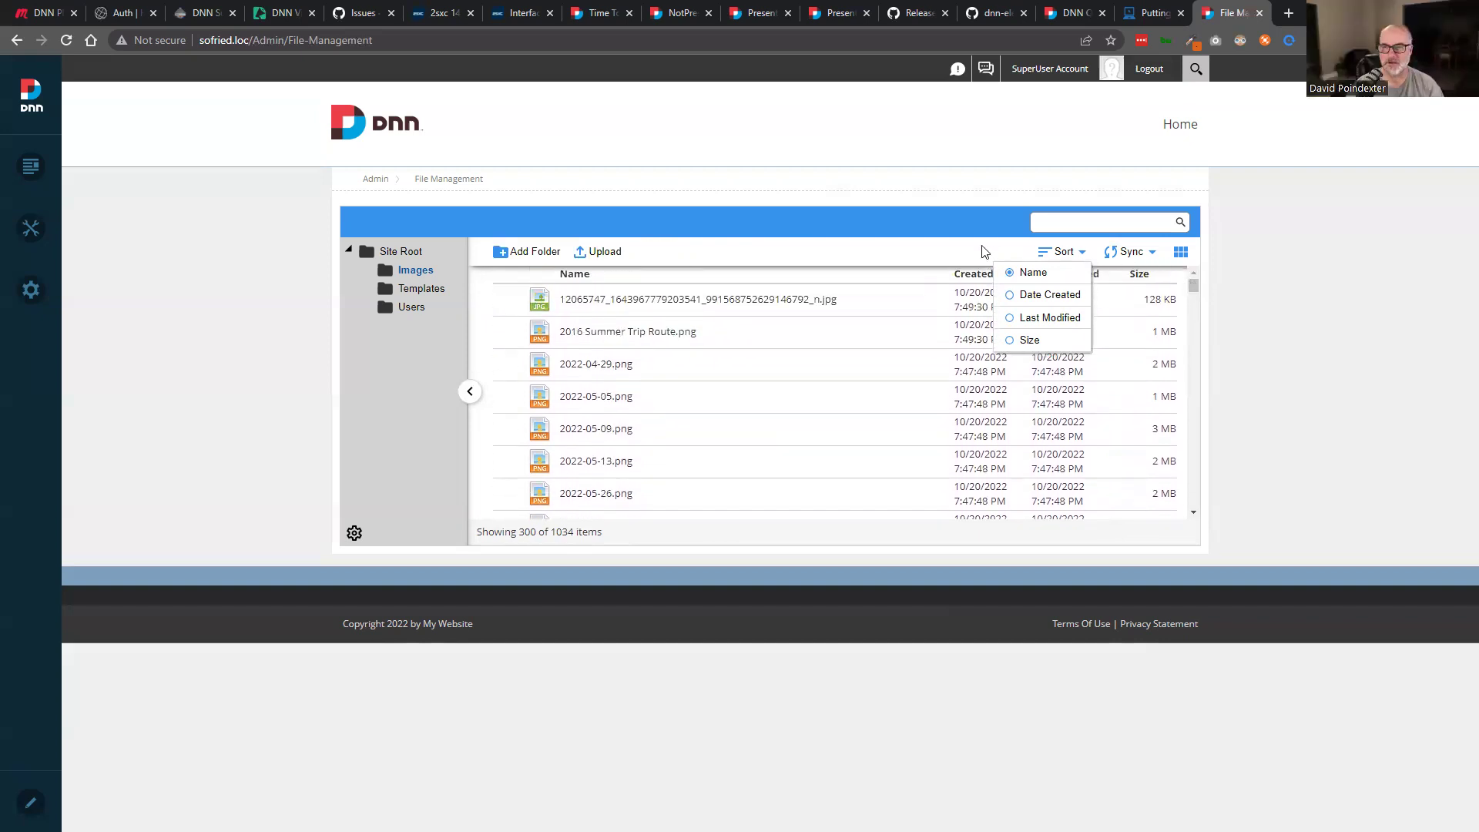
pyautogui.click(1068, 254)
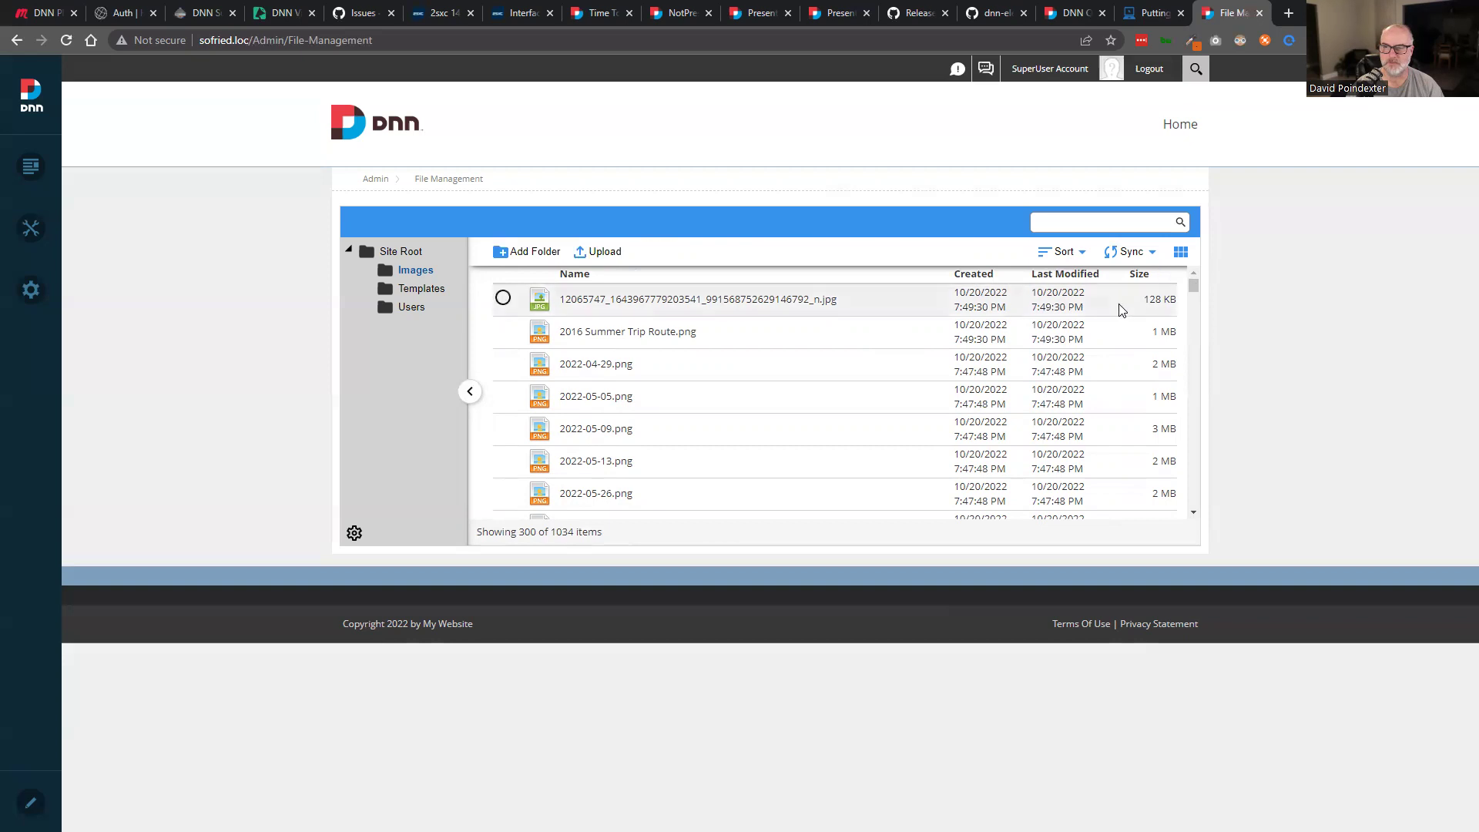
# Browse the whole Images folder as thumbnails down to the ScreenCapture files, go back to its first files, and restore the list view.
pyautogui.click(1181, 253)
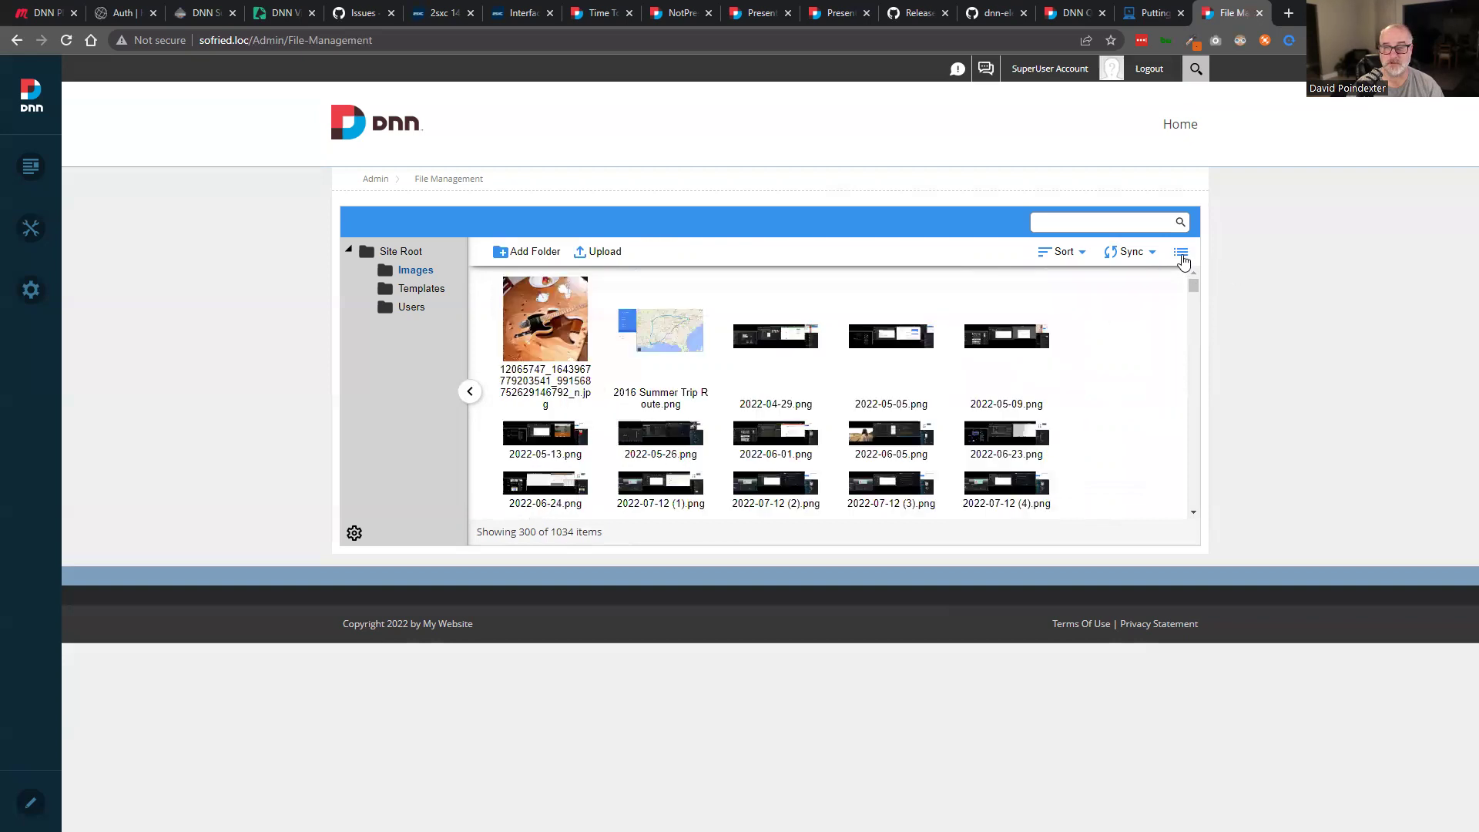
pyautogui.moveTo(1194, 287); pyautogui.dragTo(1183, 367)
pyautogui.scroll(-5, 1194, 362)
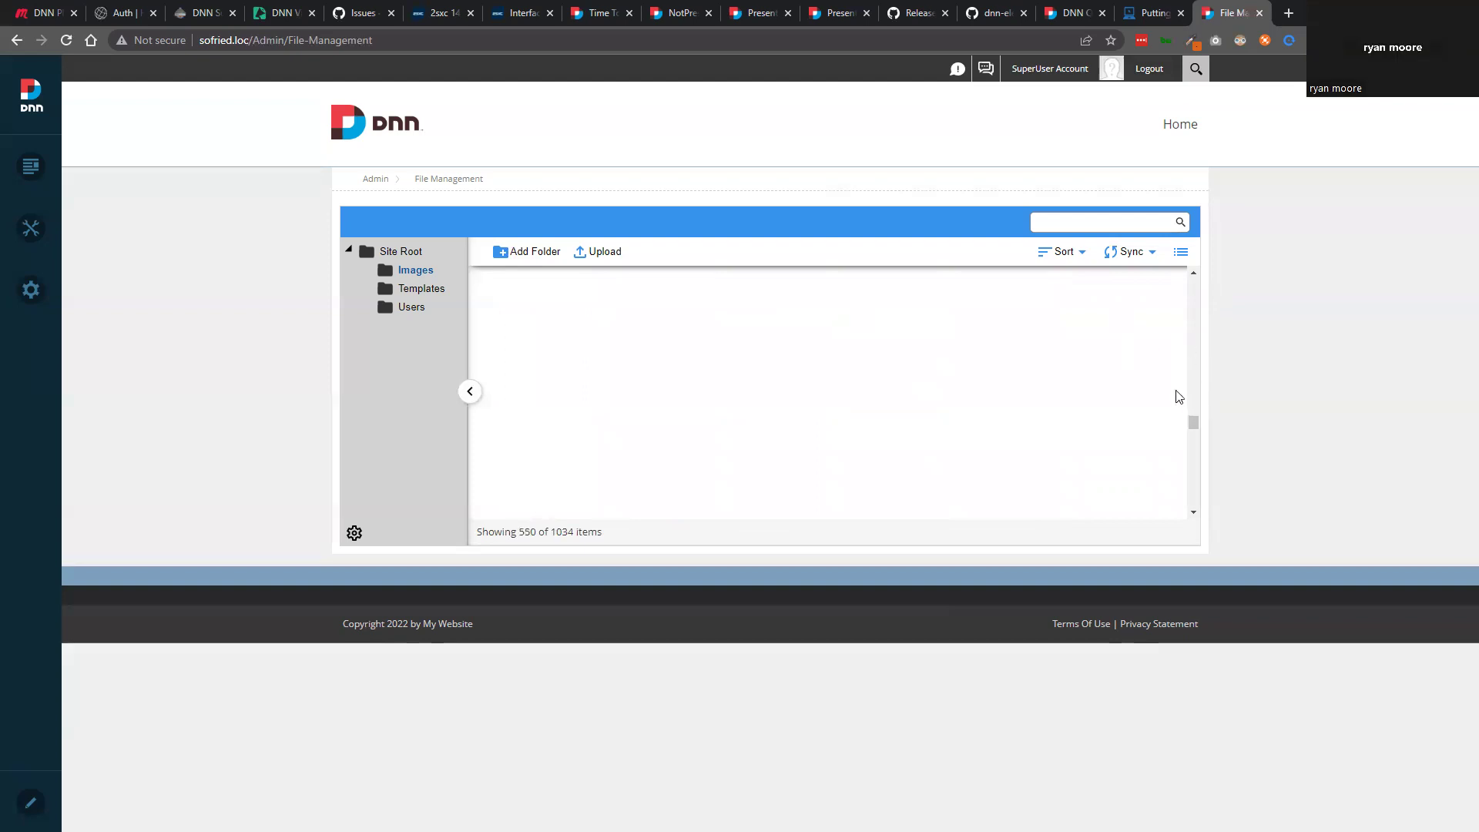
pyautogui.scroll(-4, 1192, 356)
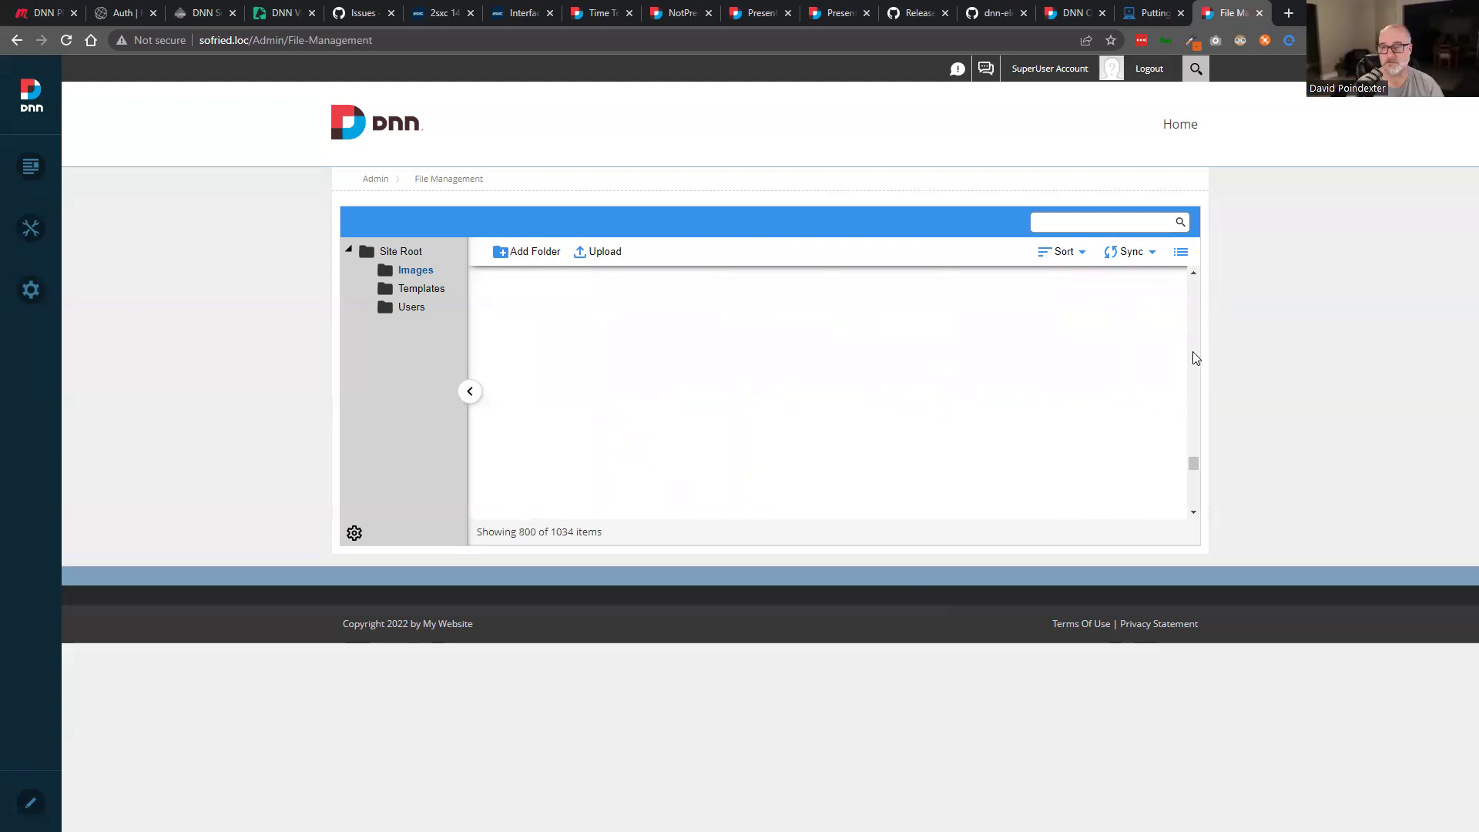
pyautogui.scroll(-2, 1192, 352)
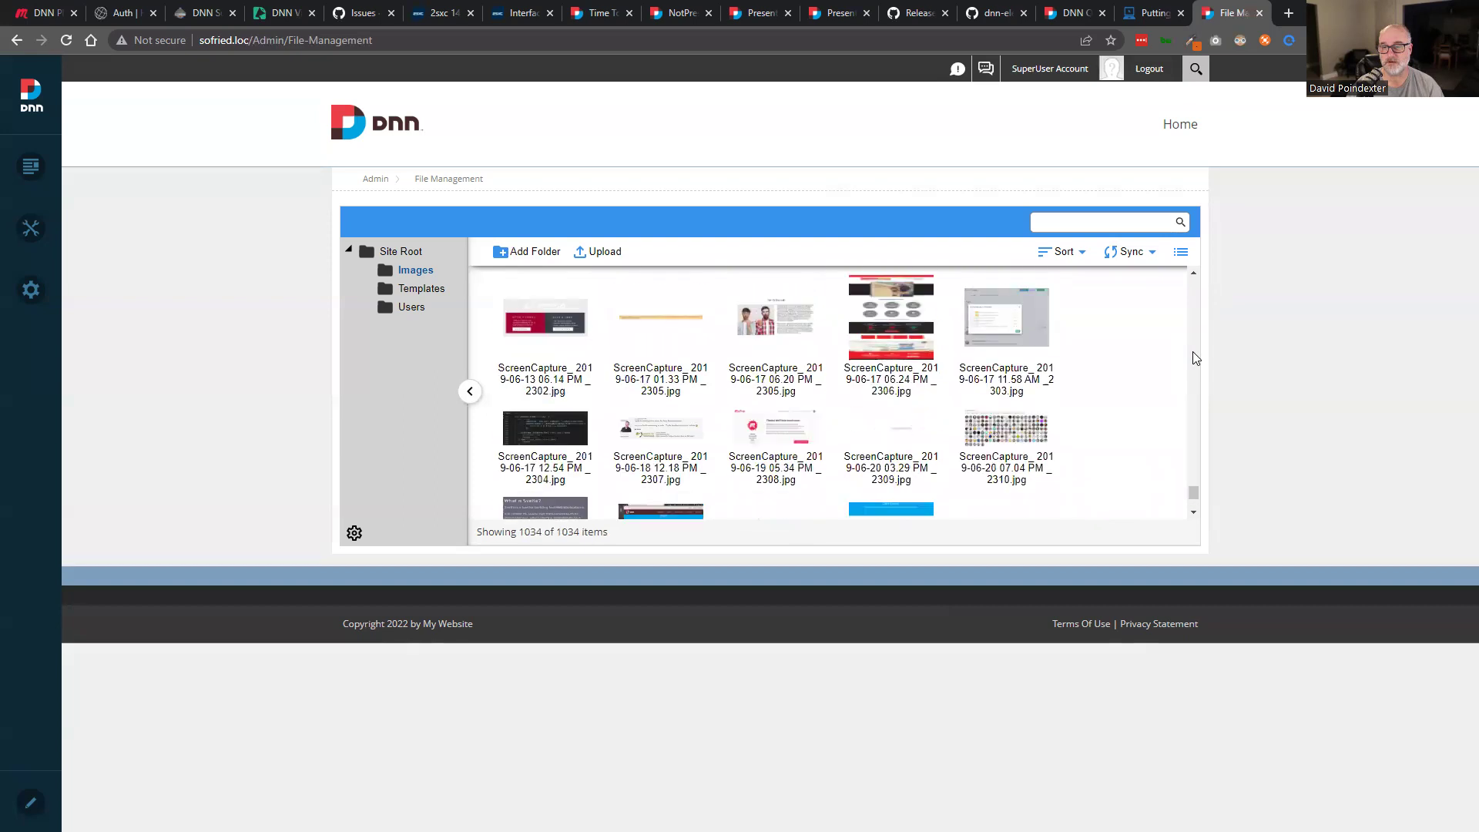
pyautogui.scroll(8, 1193, 352)
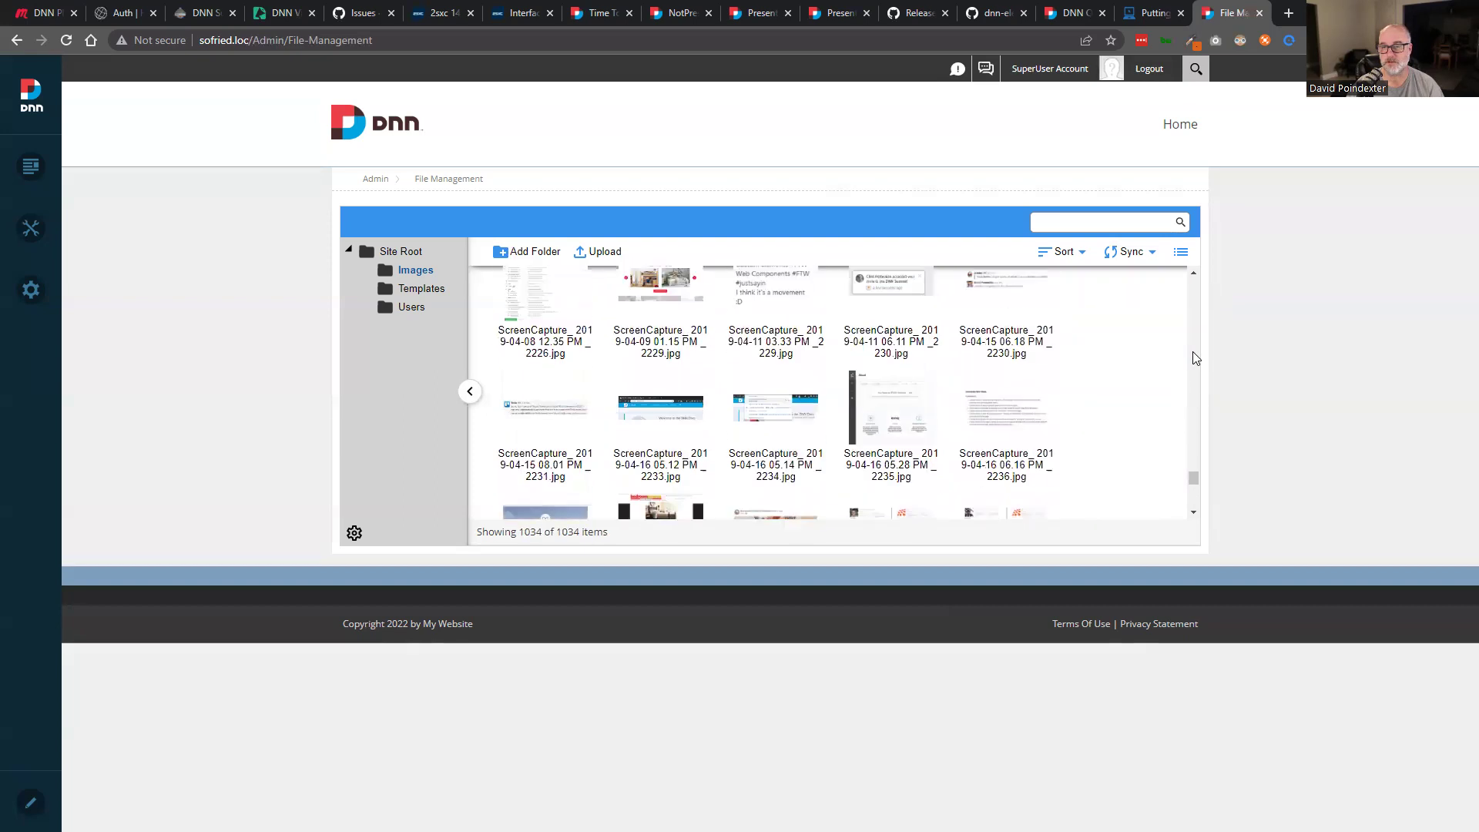
pyautogui.scroll(6, 1193, 352)
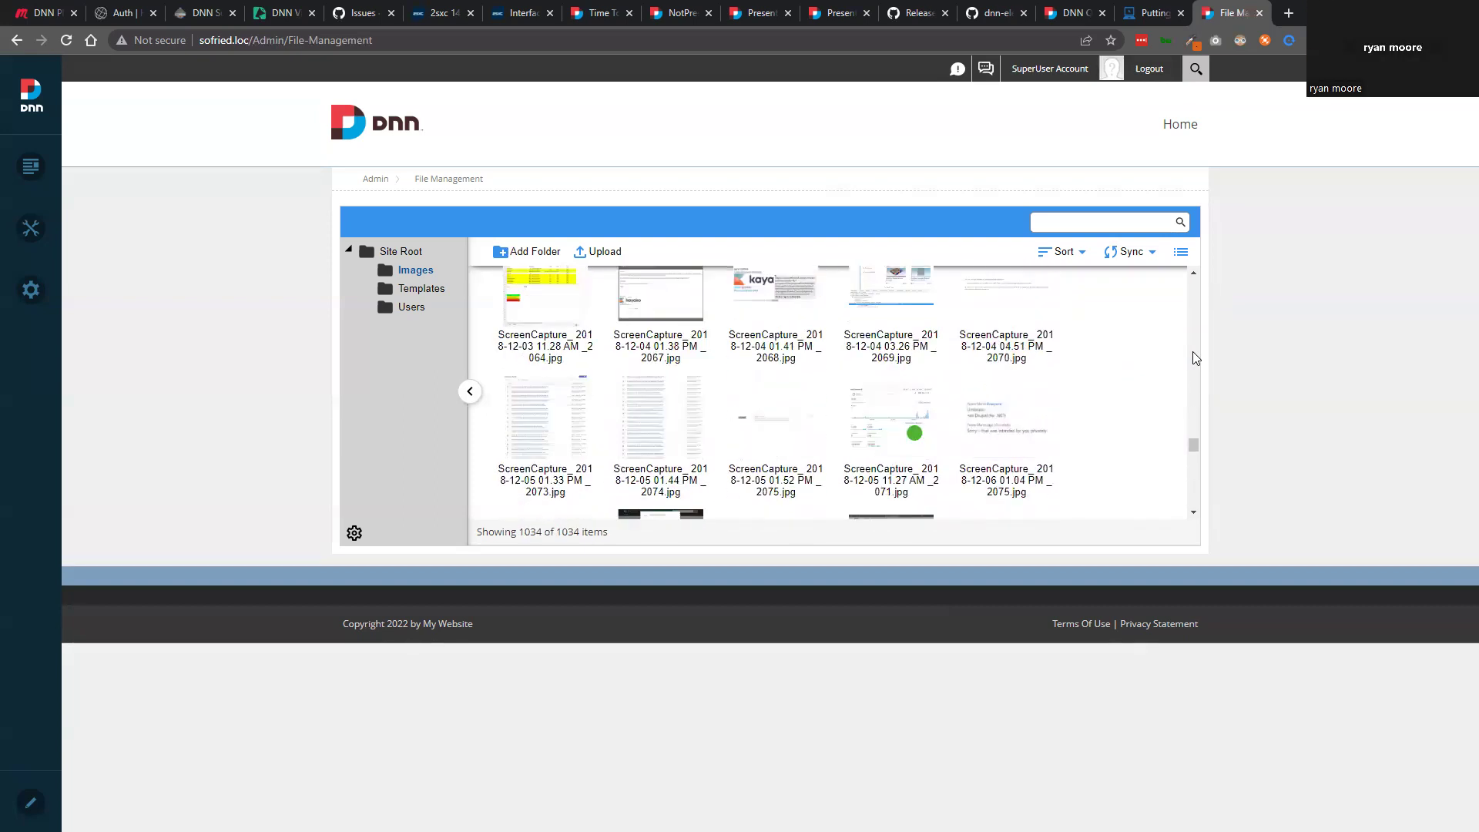
pyautogui.moveTo(1191, 421); pyautogui.dragTo(1193, 288)
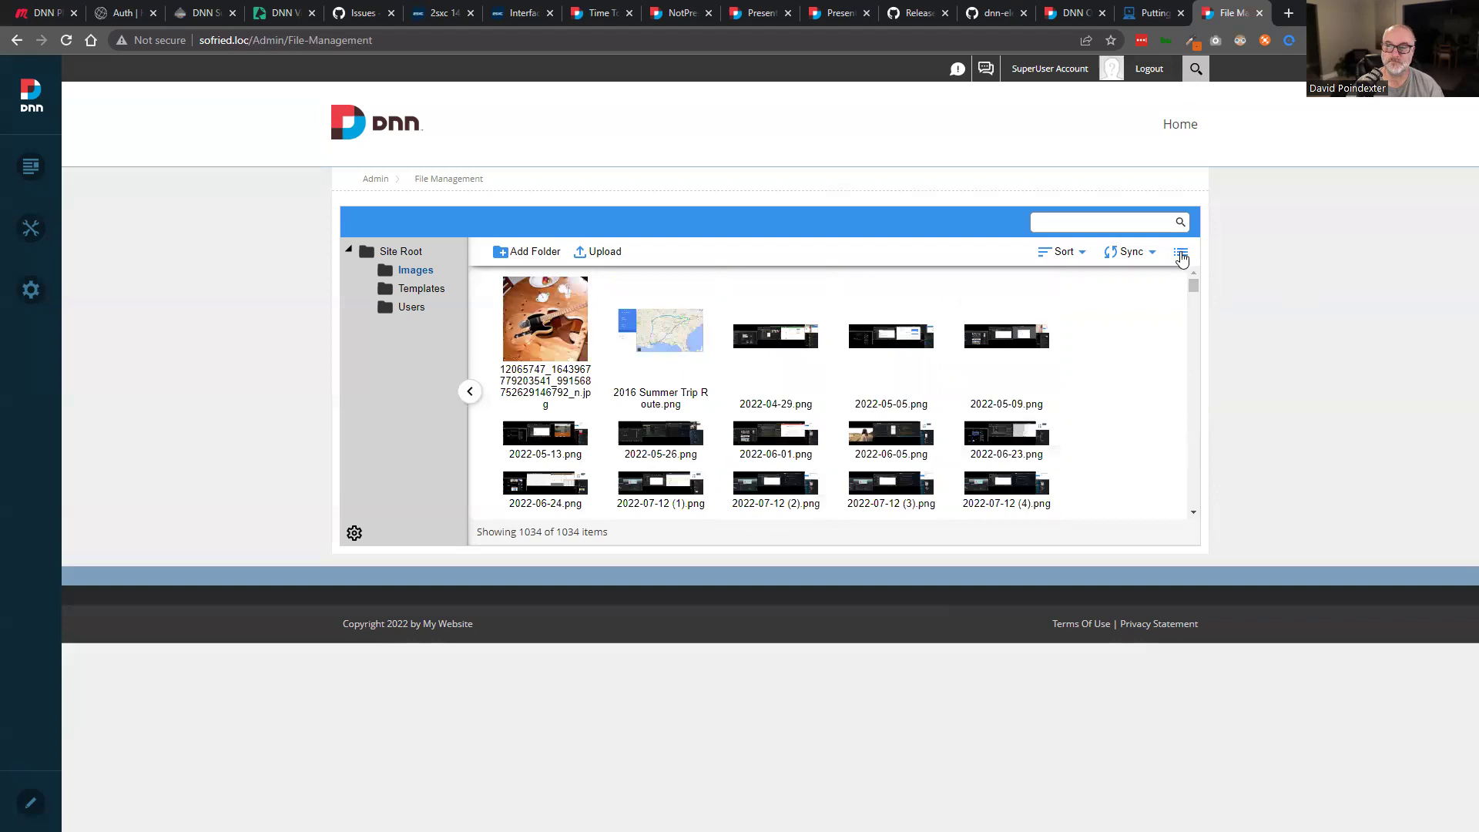
pyautogui.click(1181, 254)
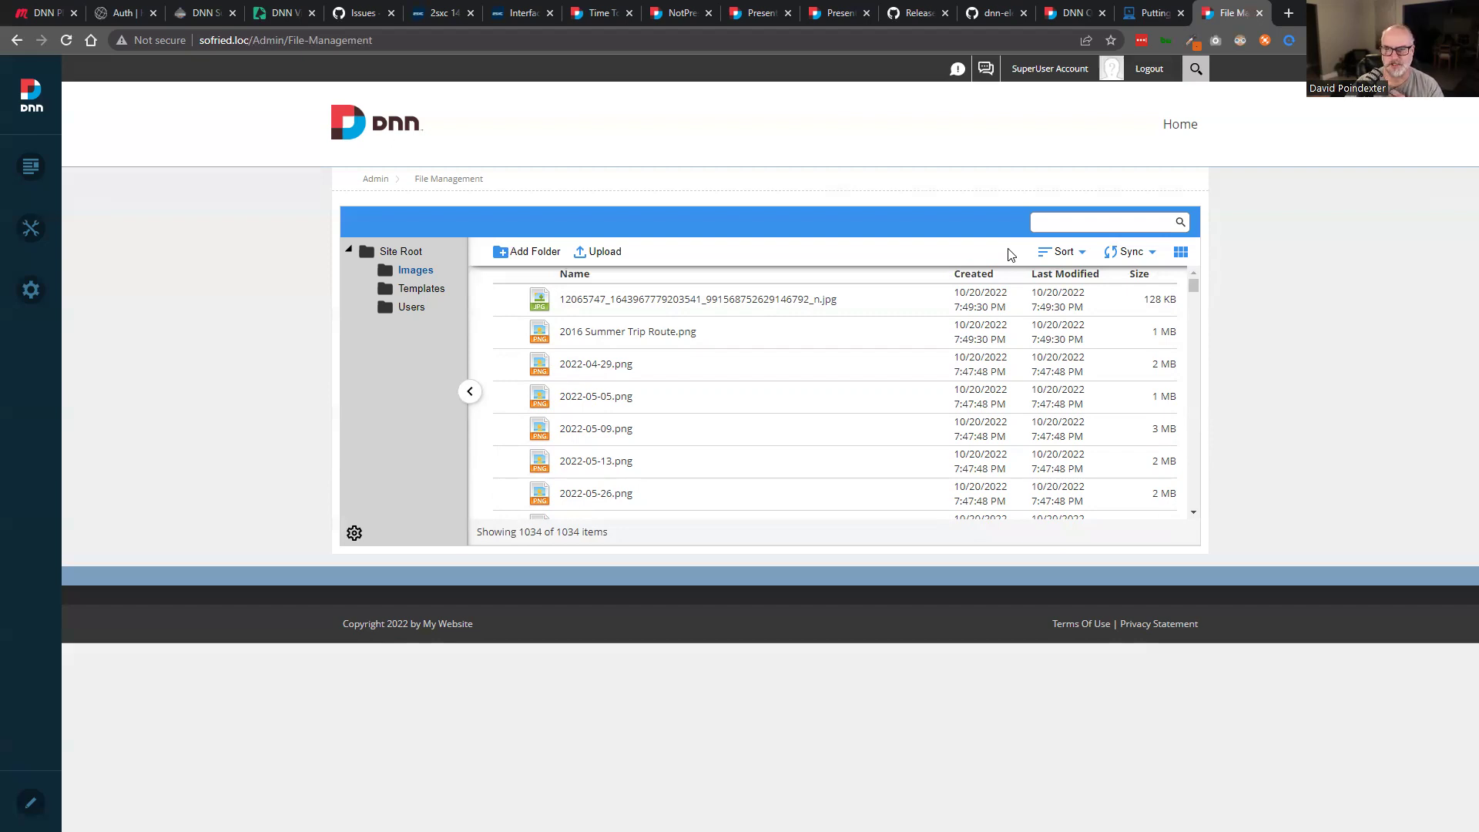
# Show the components folder of the dnn-elements repository on GitHub, and return to the site's File Management page.
pyautogui.click(1062, 17)
pyautogui.click(992, 16)
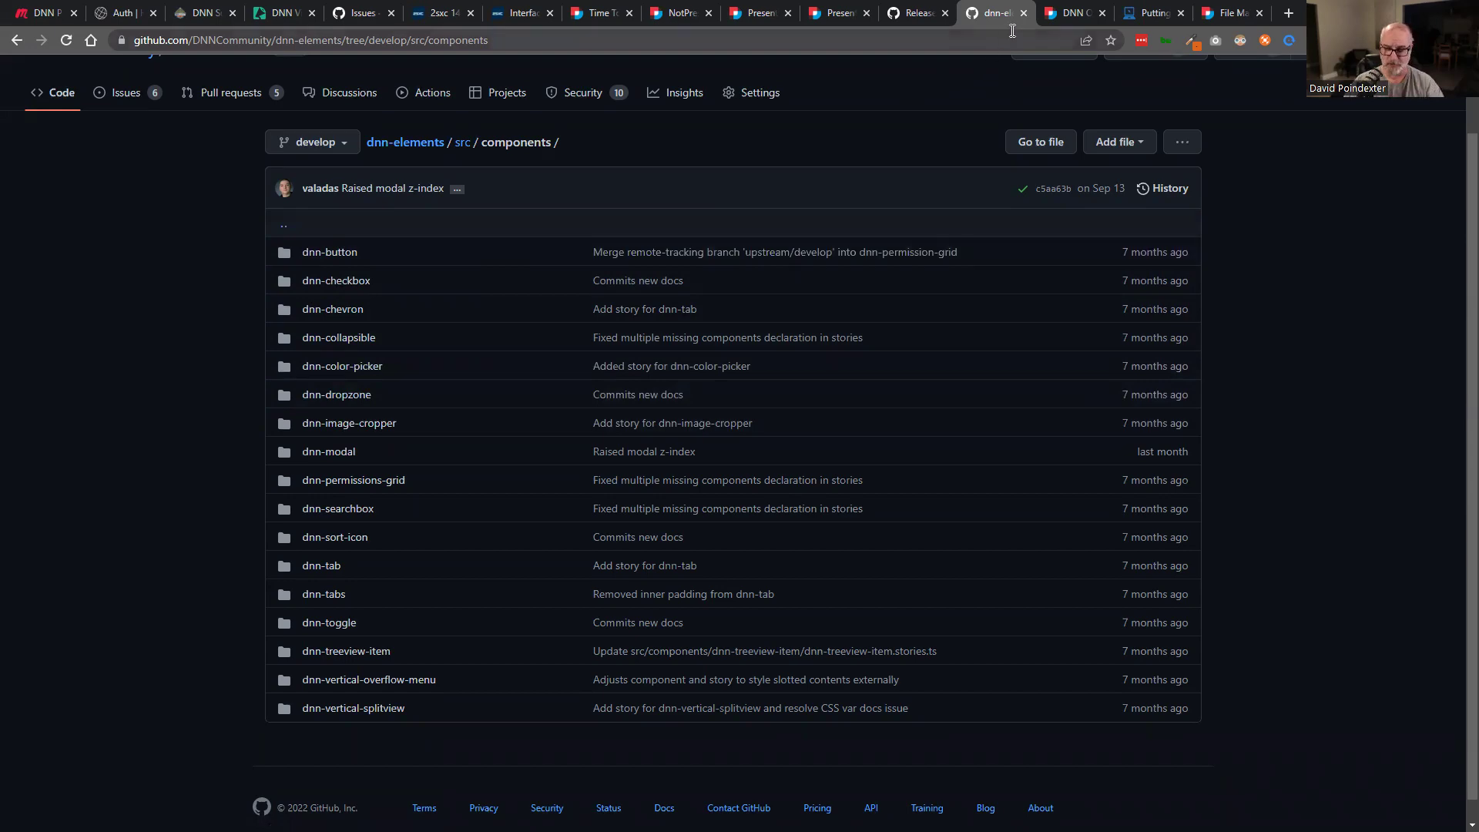
pyautogui.click(1233, 14)
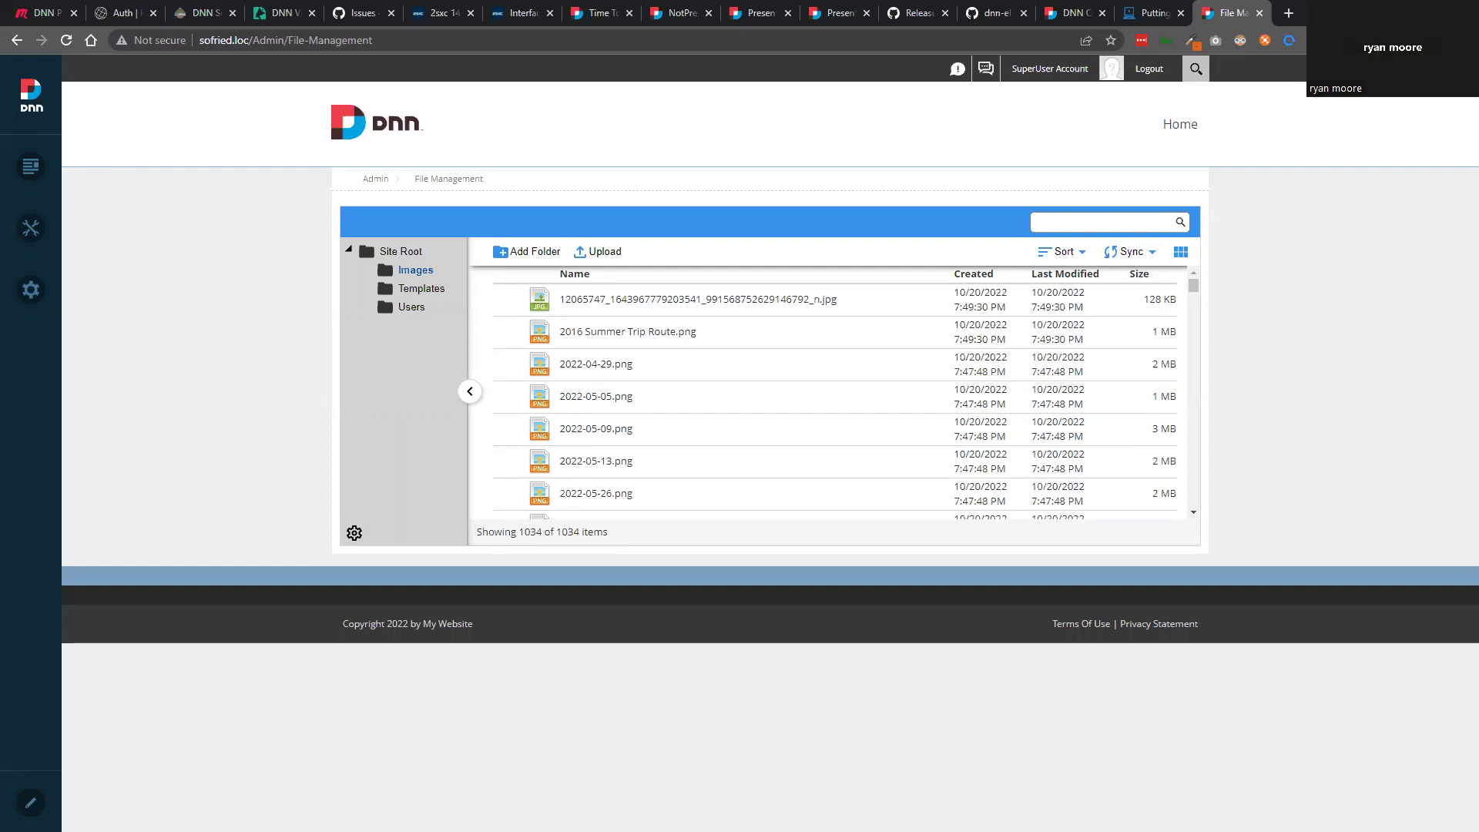
# Show the Time To Test - DNN 9.11.0 RC blog post on dnncommunity.org from its title.
pyautogui.click(602, 16)
pyautogui.scroll(15, 1056, 301)
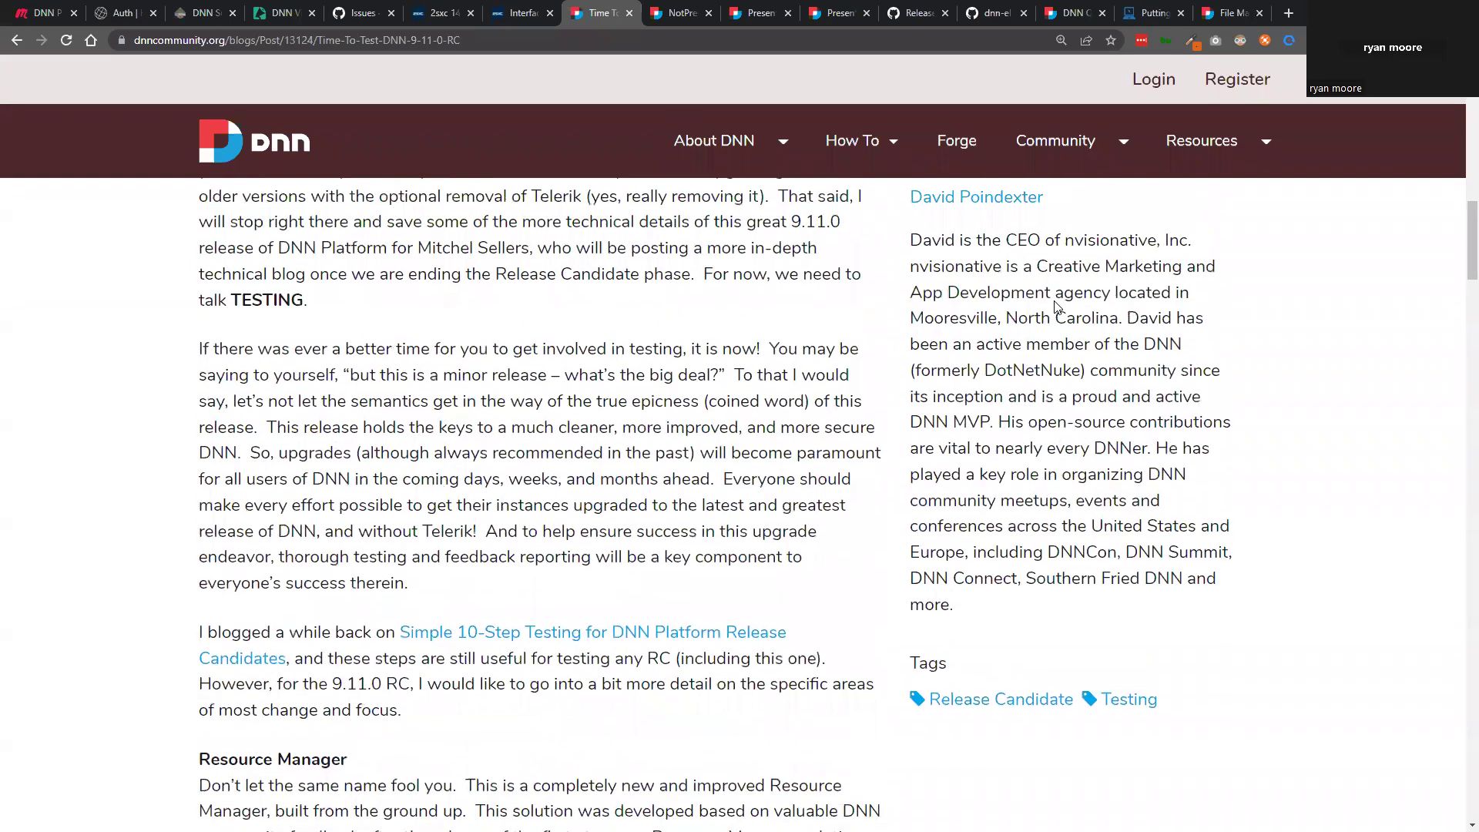
pyautogui.scroll(4, 1056, 307)
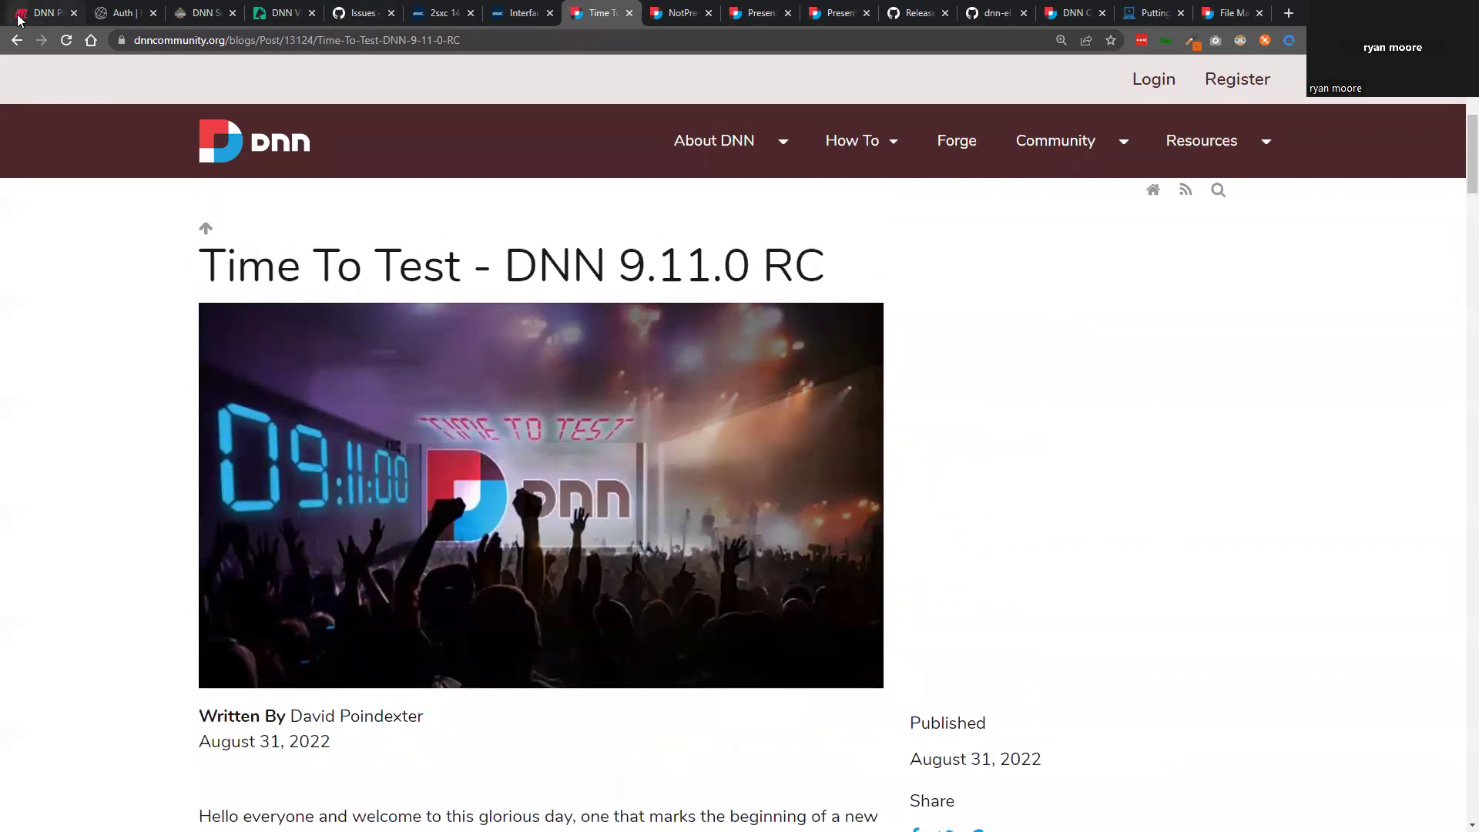
# Show the DNN Platform 9.11.0 Release & Walkthrough event page on Meetup and its details.
pyautogui.click(42, 13)
pyautogui.click(1340, 341)
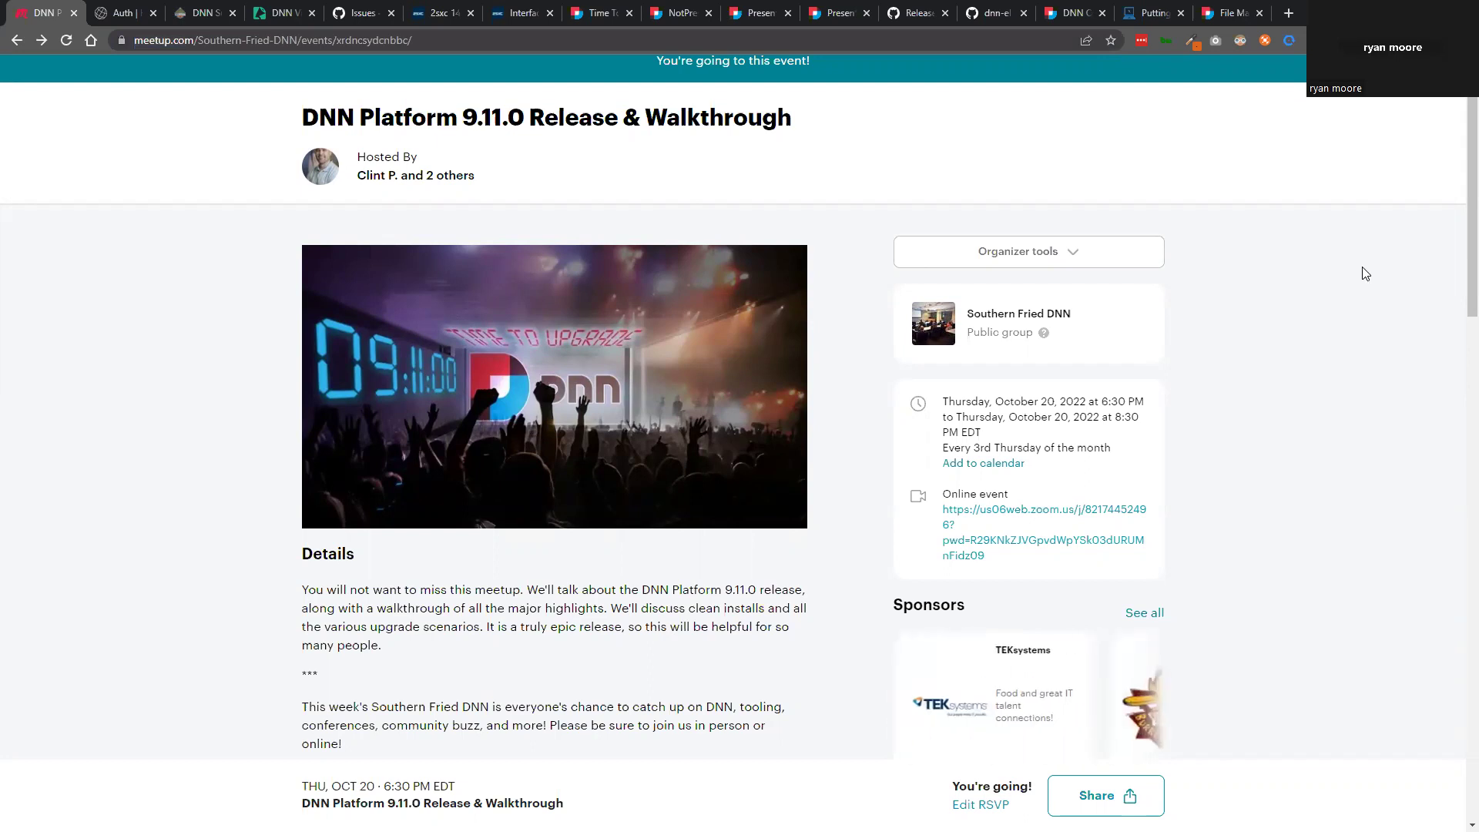
pyautogui.scroll(-1, 1363, 270)
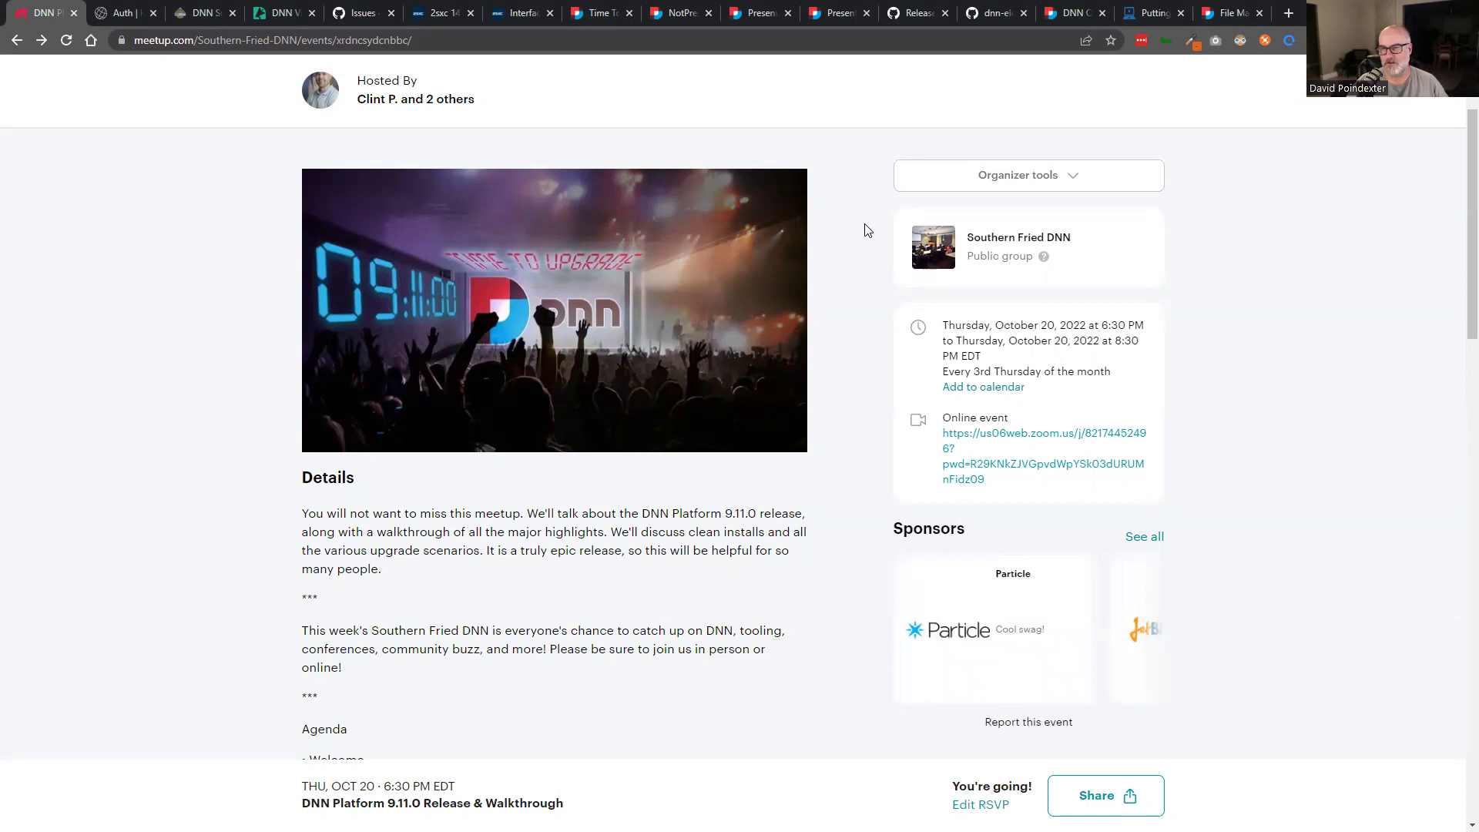
# Switch back to the sofried.loc site and open its Home page.
pyautogui.click(1209, 19)
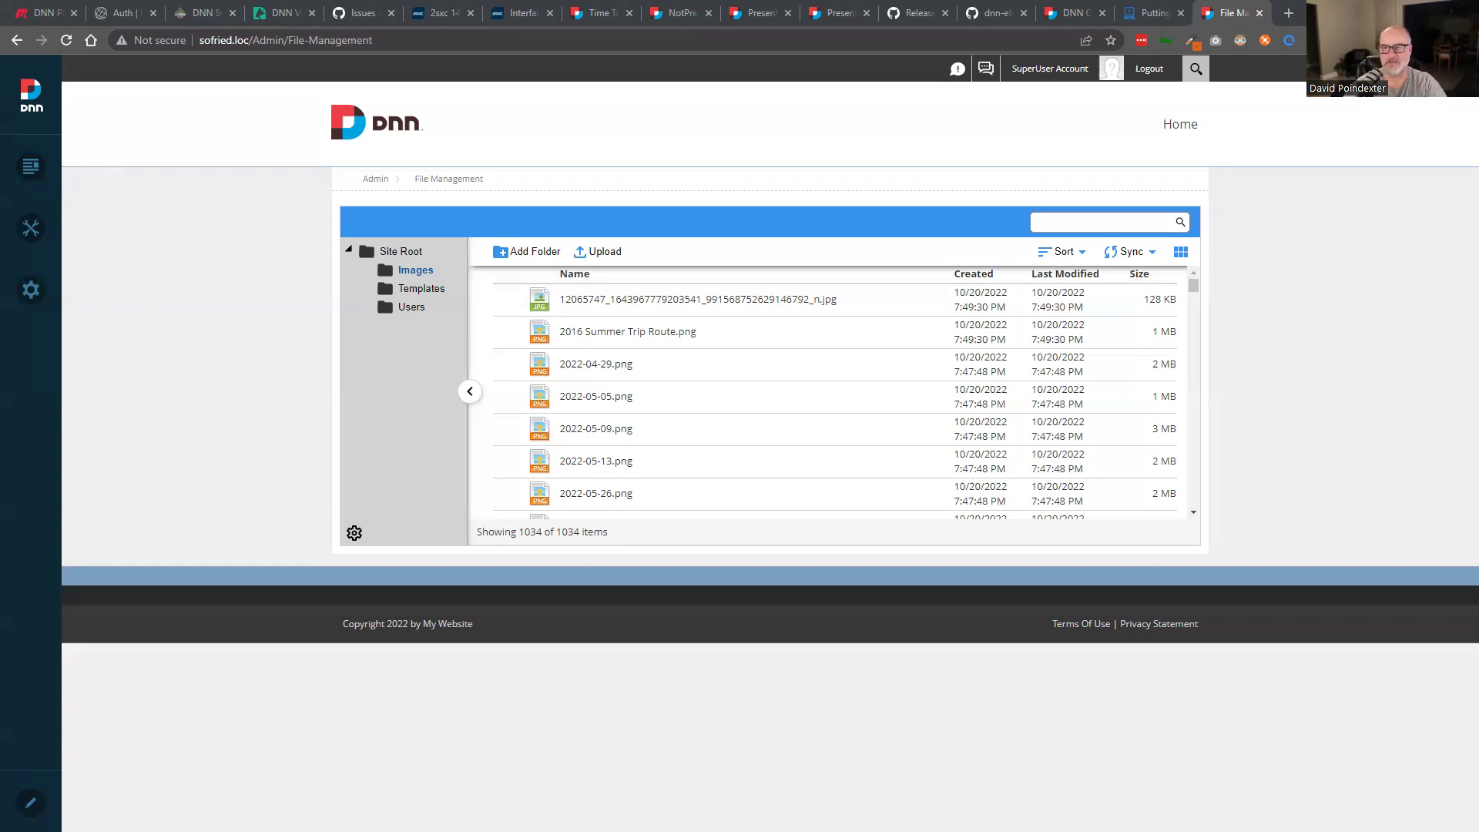
pyautogui.click(1180, 124)
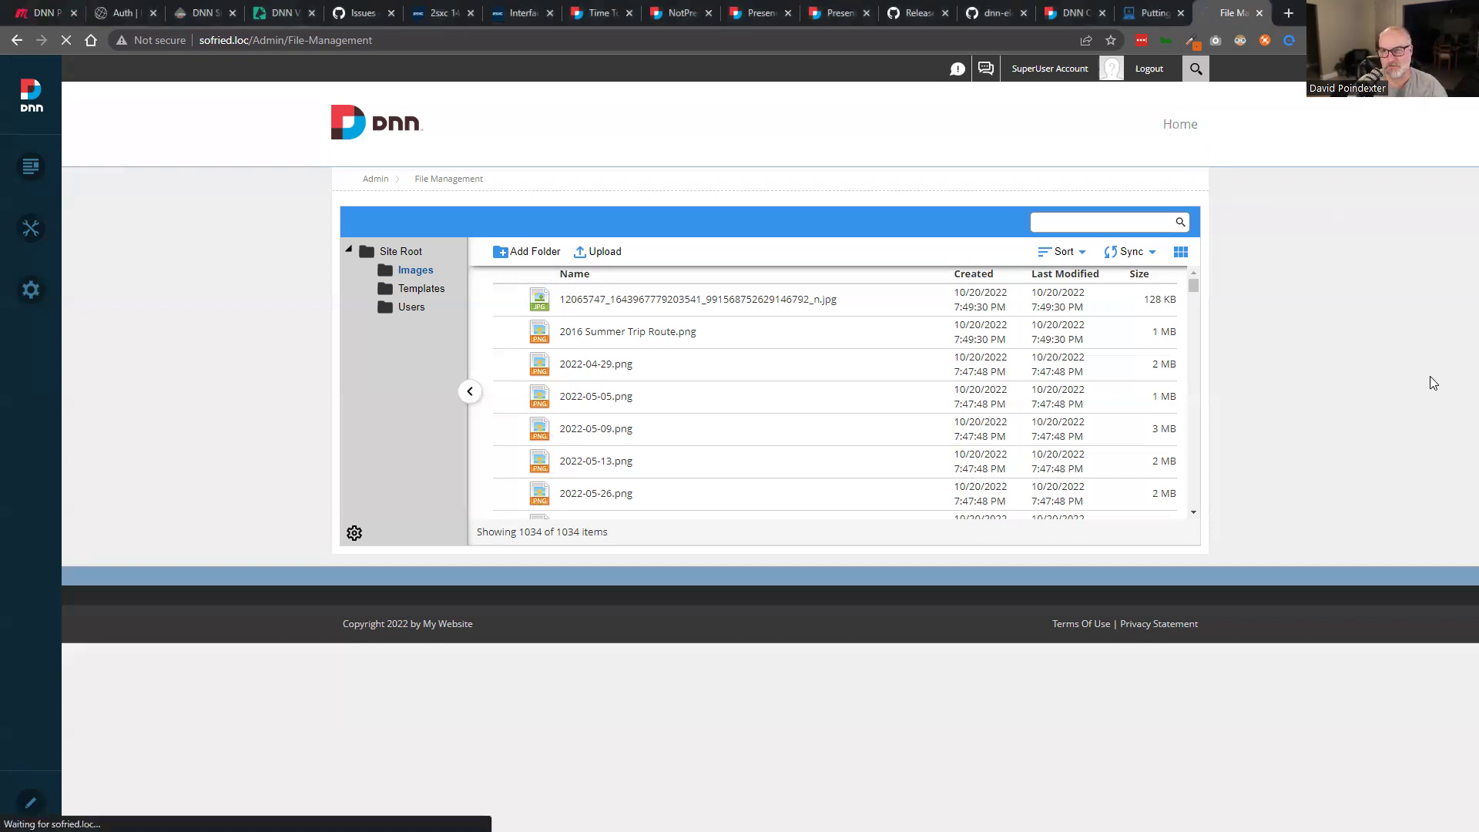